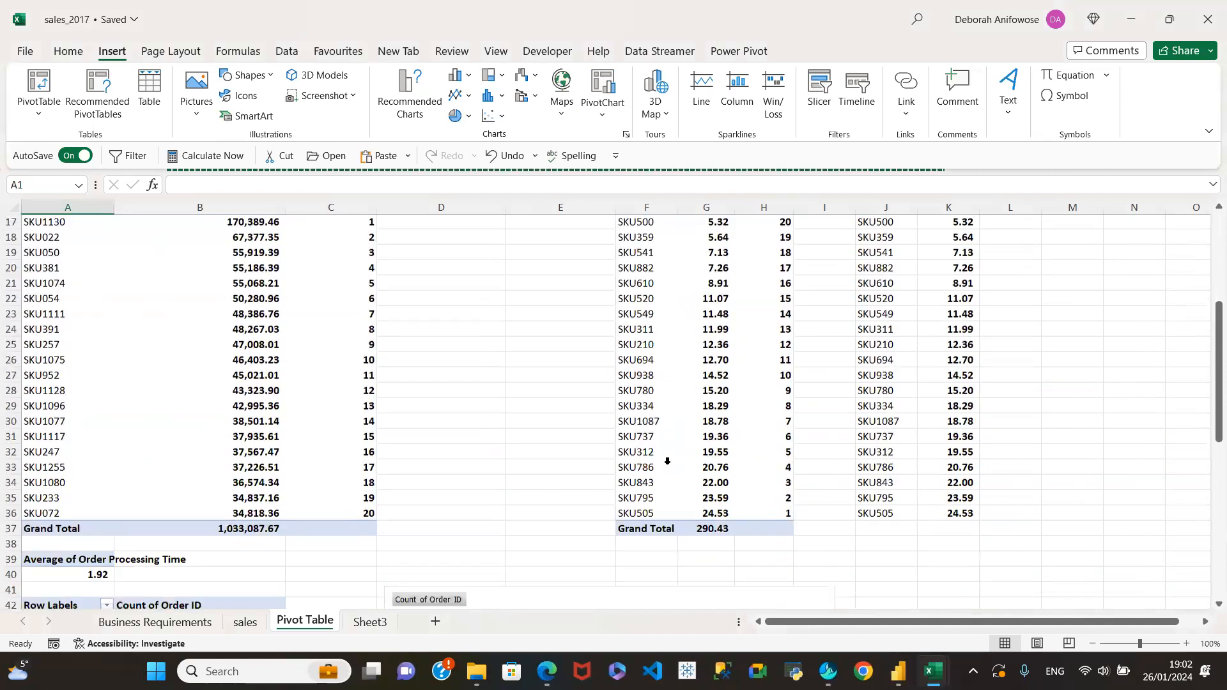
Compare the total sales revenue item on the Business Requirements sheet with the Total Sales figure on the Pivot Table sheet.
scroll(666, 469, "down", 3)
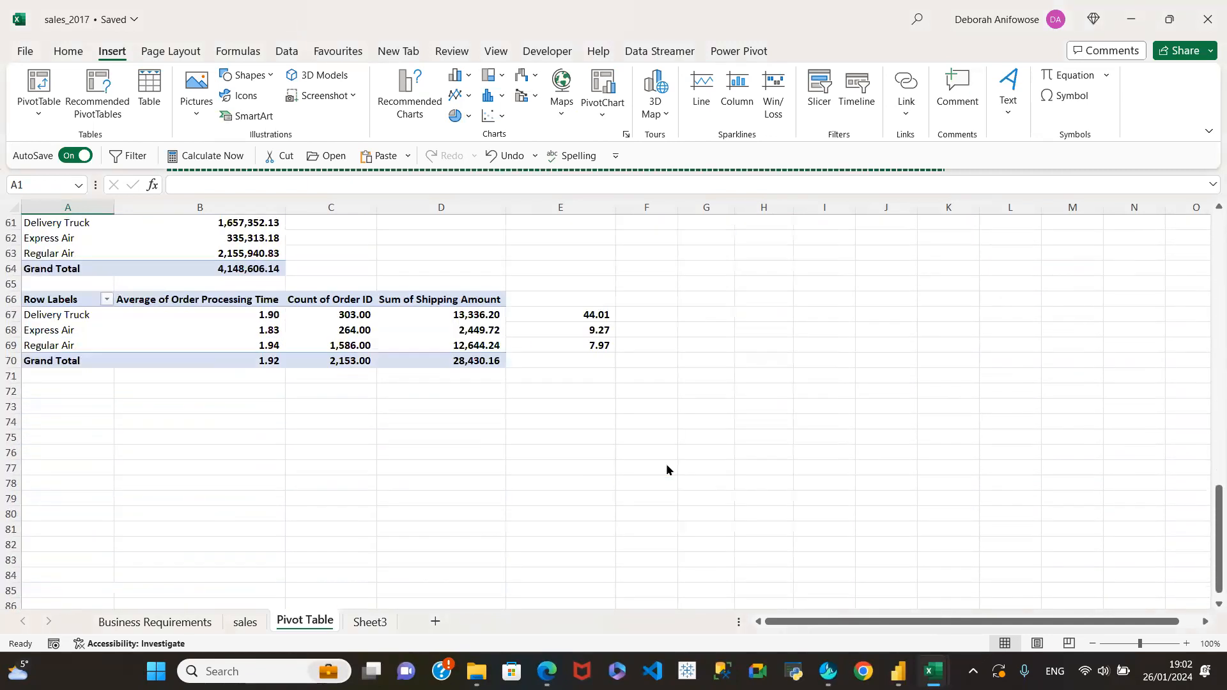
scroll(665, 469, "up", 1)
left_click(165, 621)
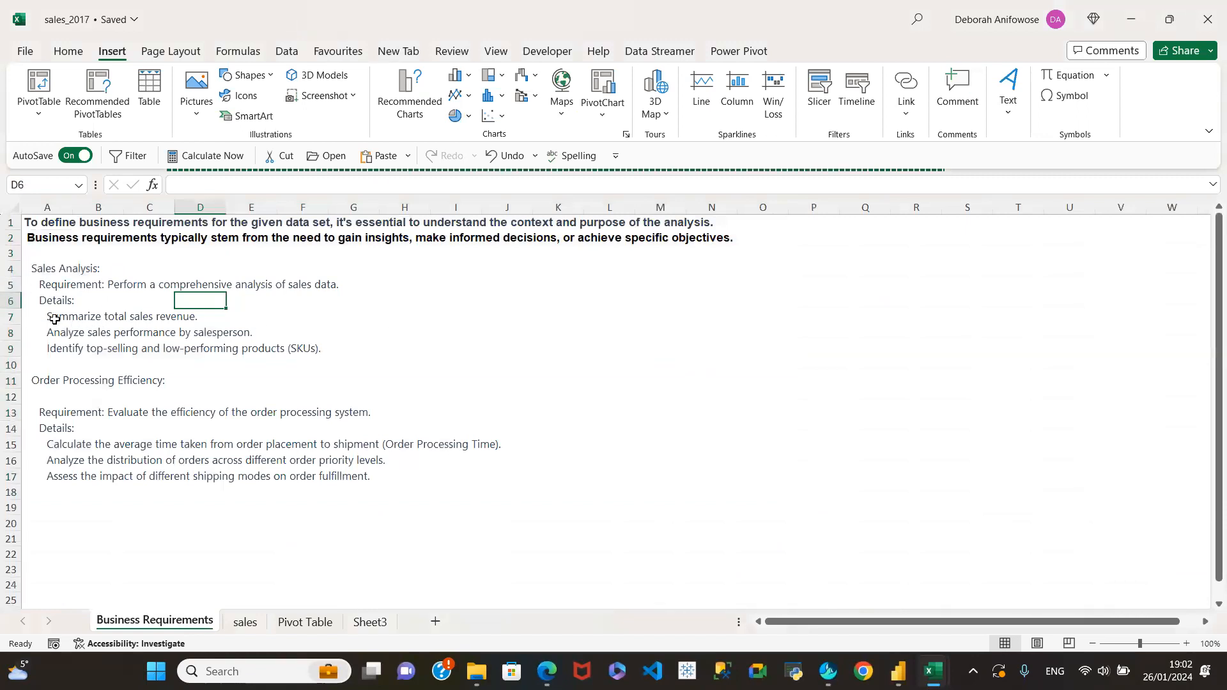
left_click(11, 317)
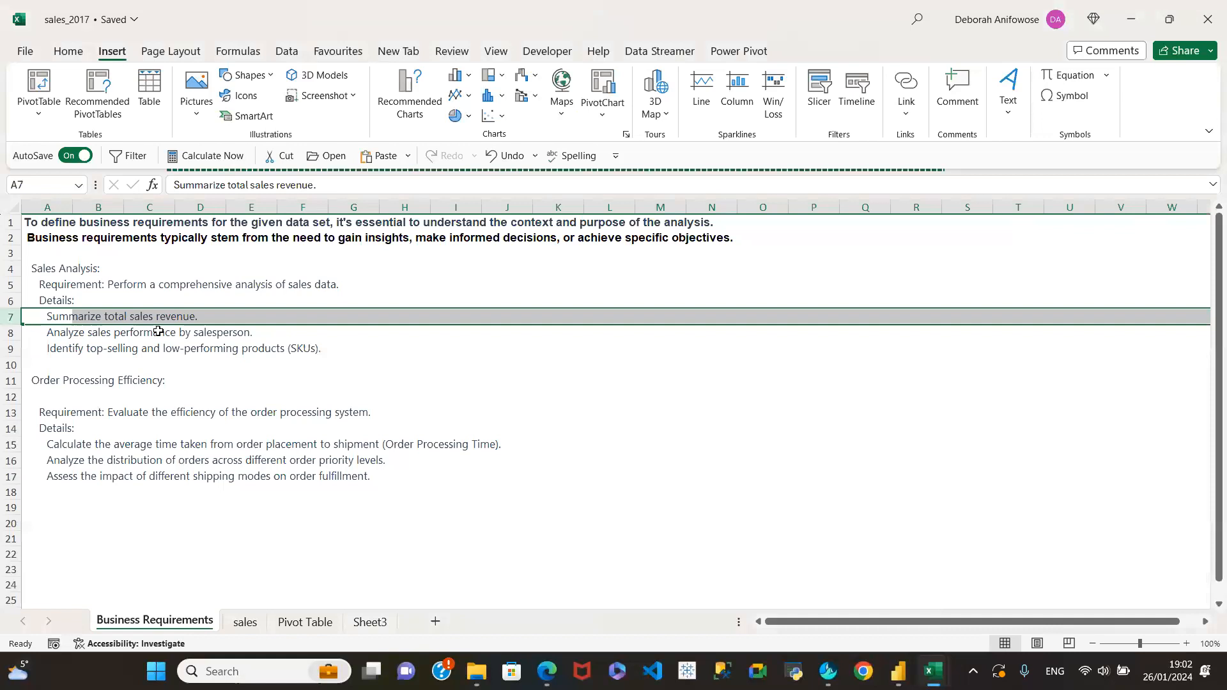
left_click(306, 622)
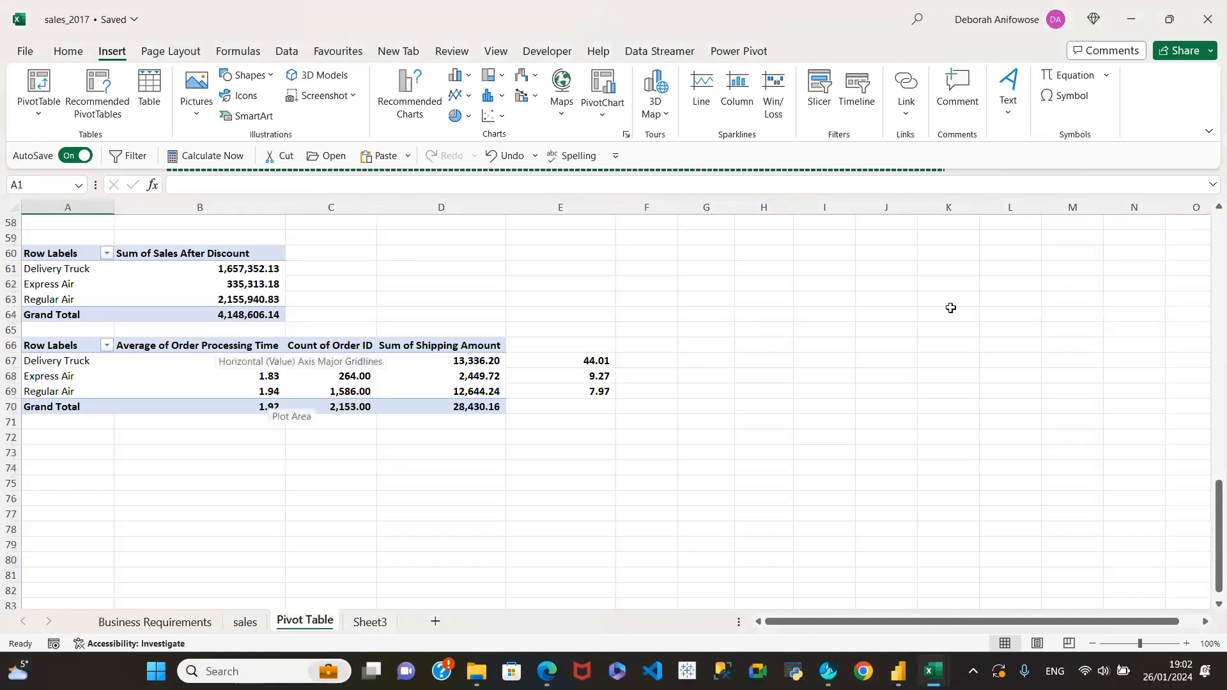
scroll(880, 347, "up", 15)
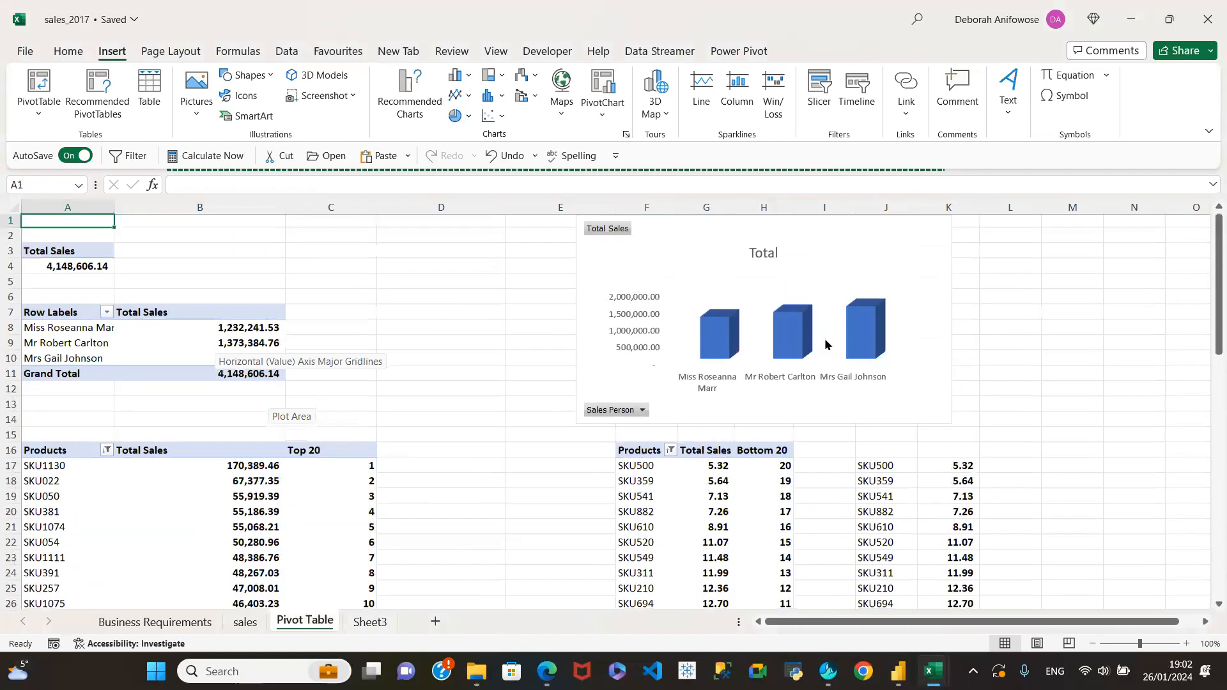
left_click(45, 271)
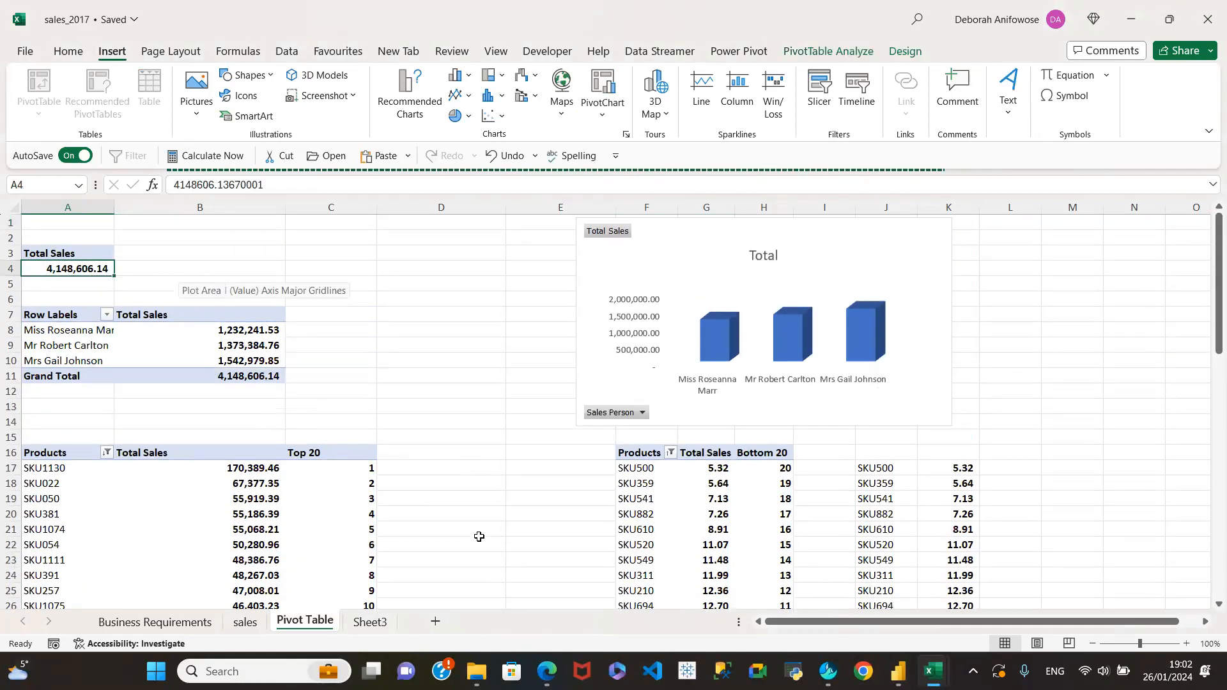
Check the salesperson performance requirement against its pivot table, and move the salesperson chart closer to it, starting at column E.
left_click(131, 622)
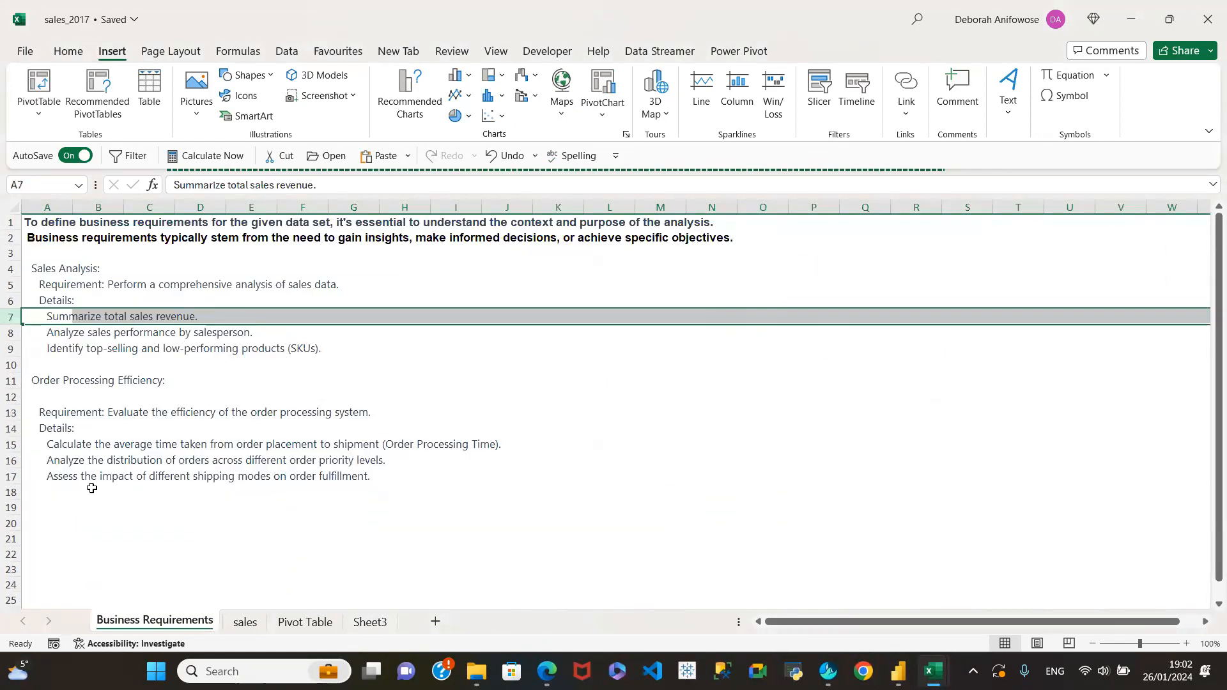
left_click(10, 332)
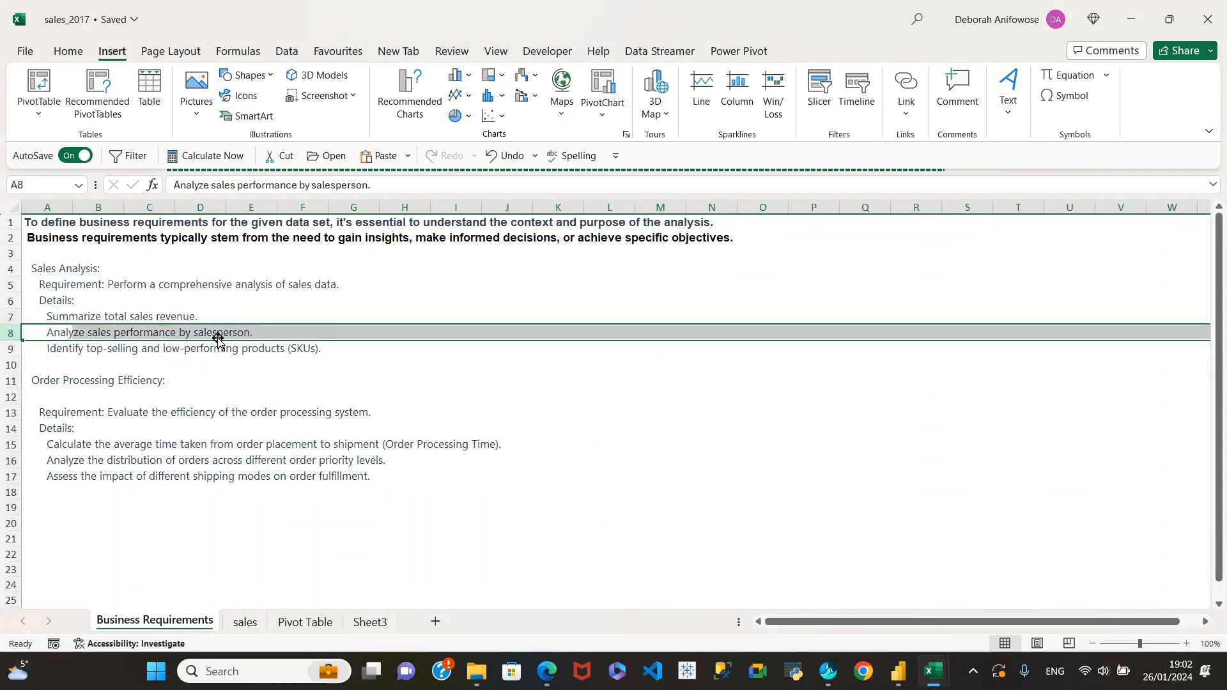
left_click(320, 624)
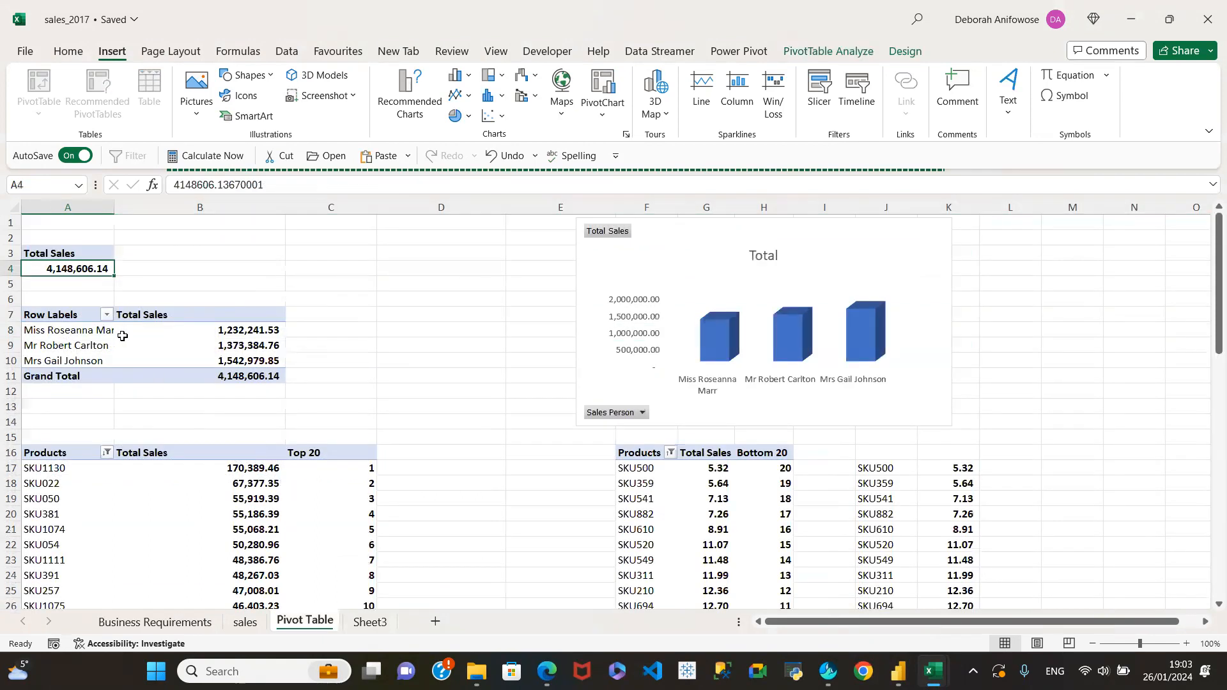
left_click(55, 349)
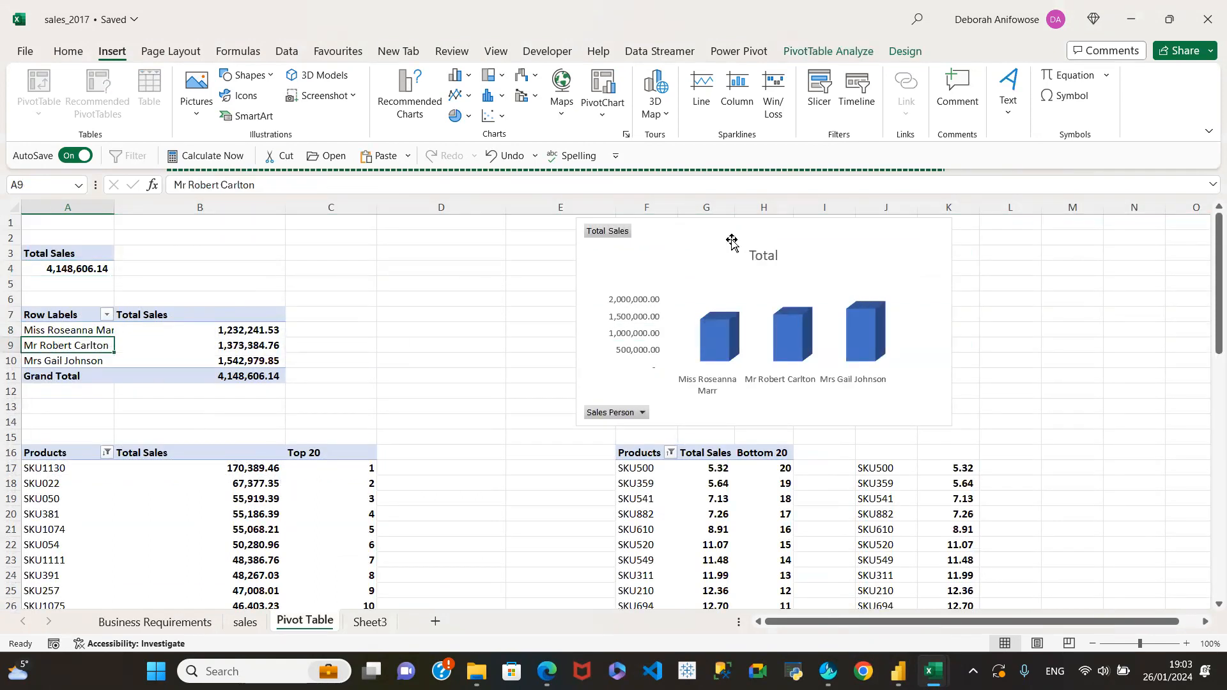
left_click_drag(713, 235, 634, 245)
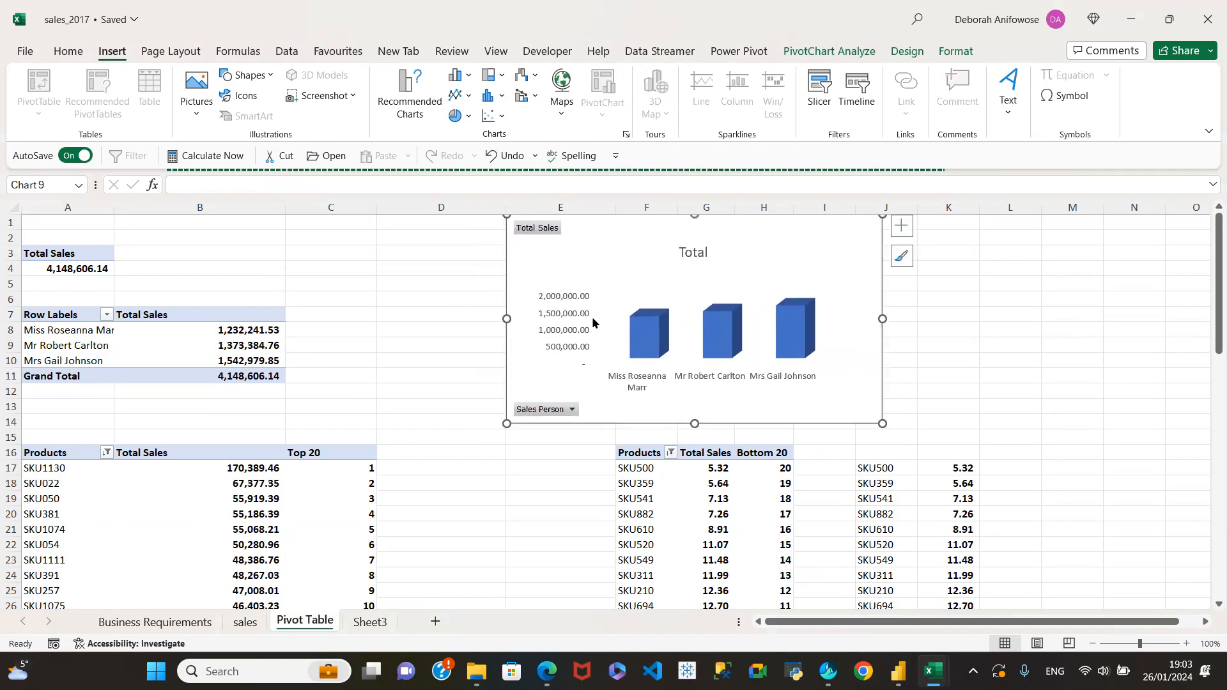
Check the product (SKU) ranking and average order processing time requirements against the top 20, bottom 20 and processing time pivot tables.
left_click(160, 623)
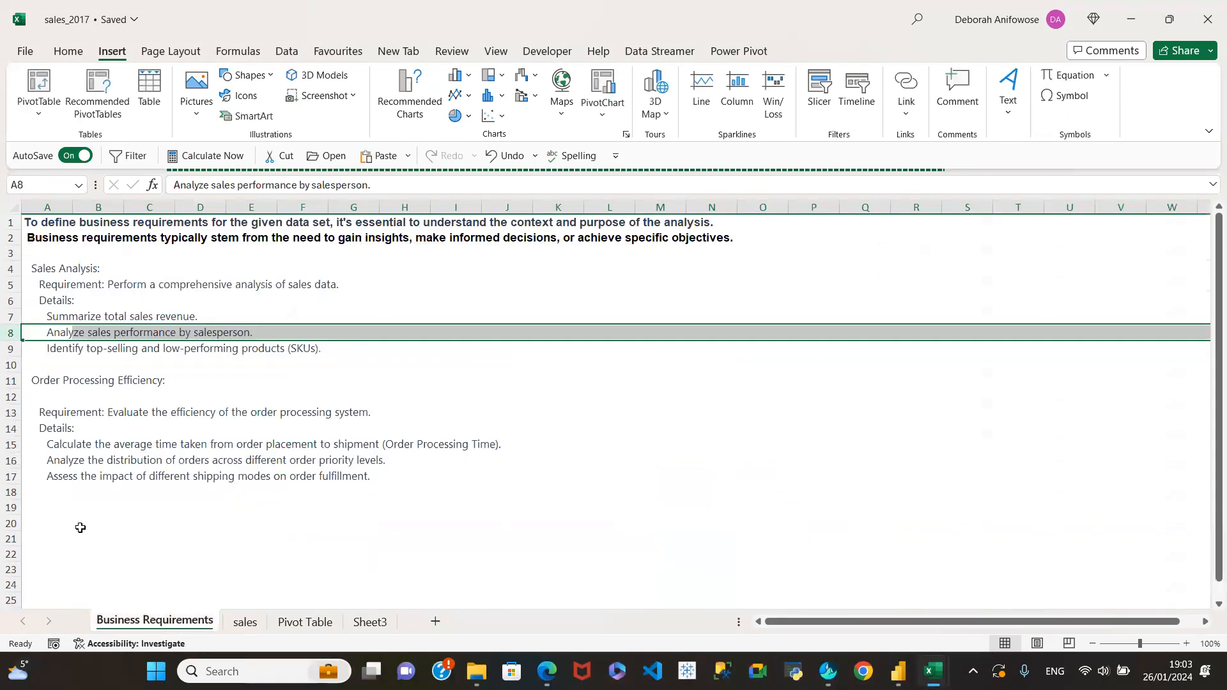
left_click(10, 346)
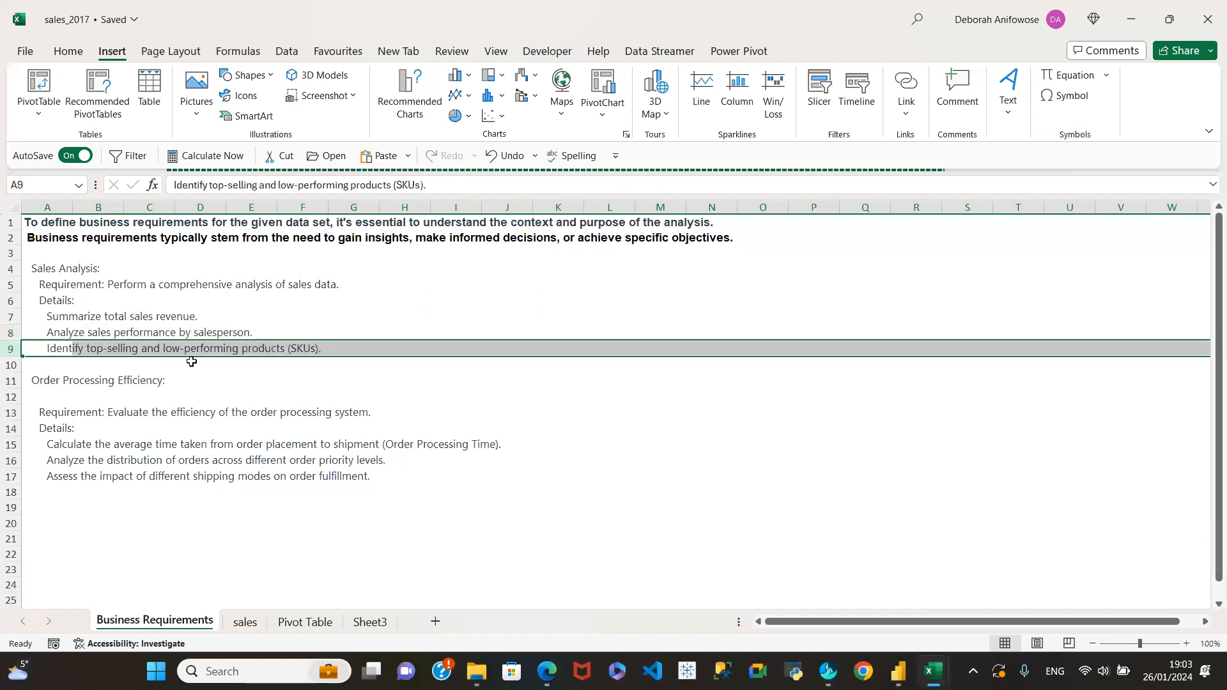
left_click(309, 622)
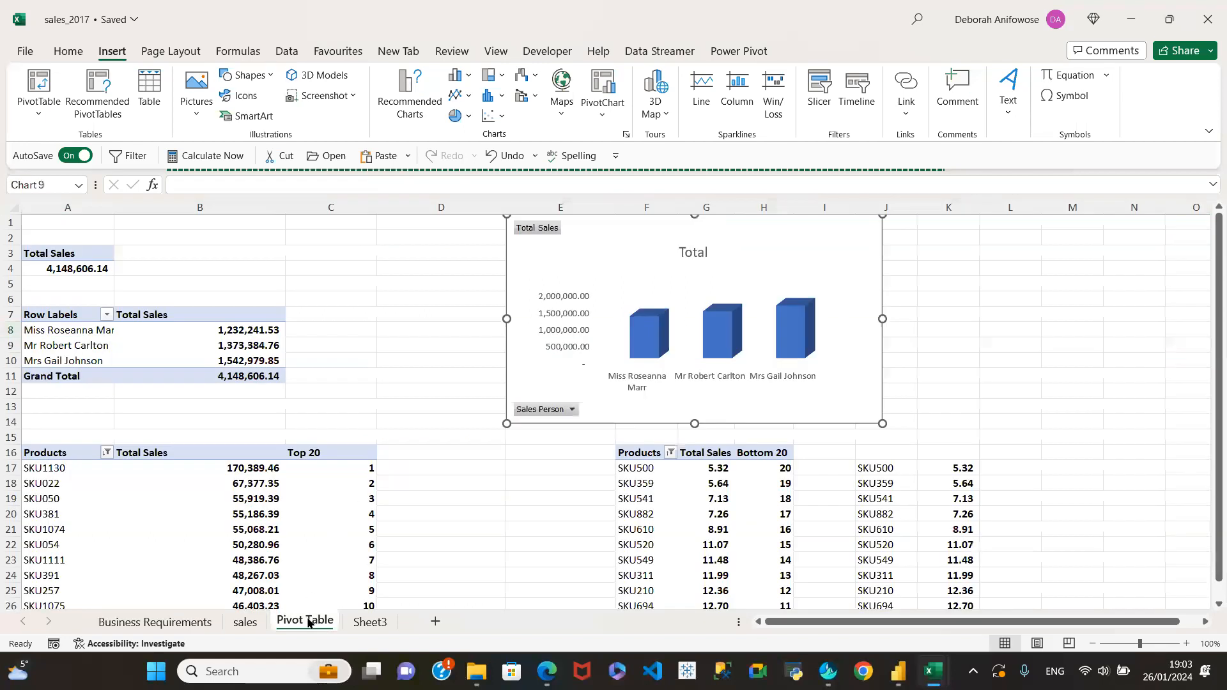
scroll(457, 471, "down", 4)
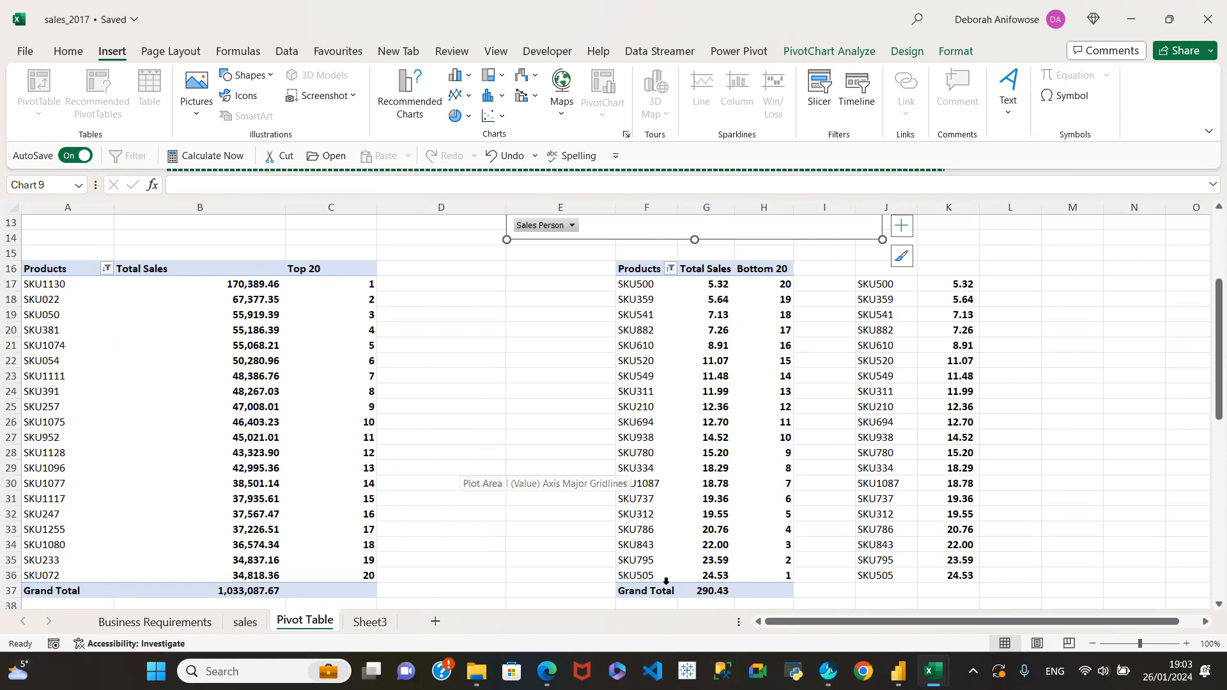
left_click(163, 622)
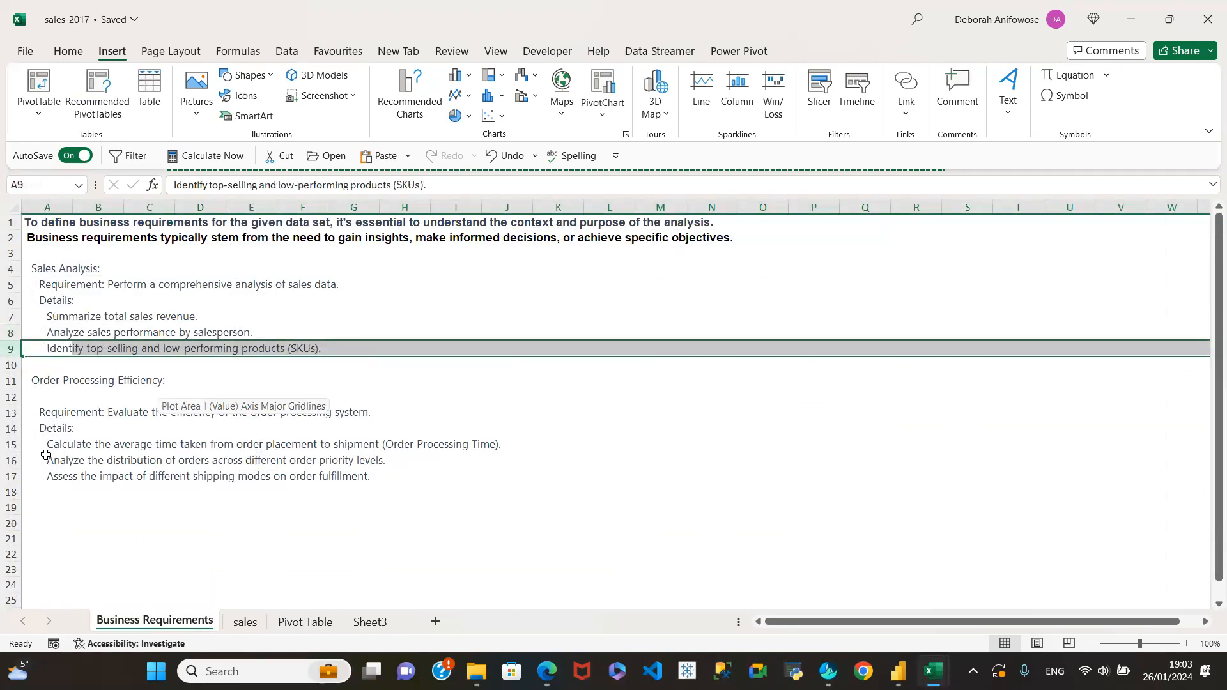
left_click(14, 446)
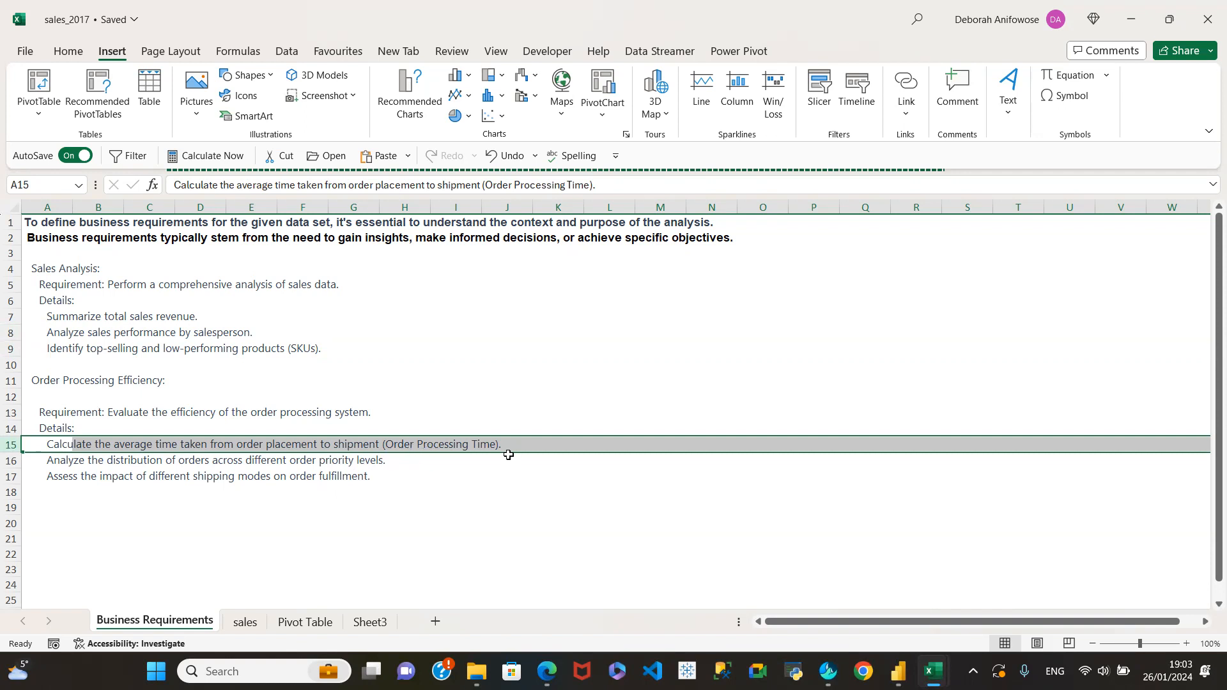
left_click(313, 623)
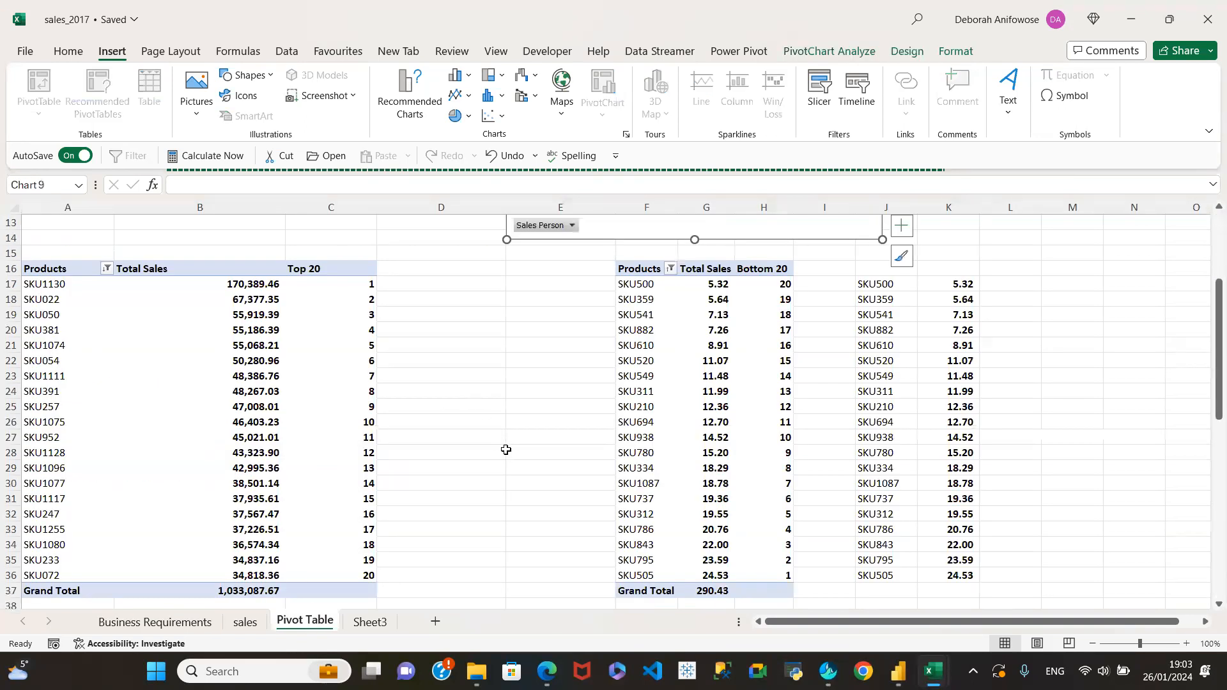
scroll(506, 450, "up", 4)
scroll(507, 452, "down", 9)
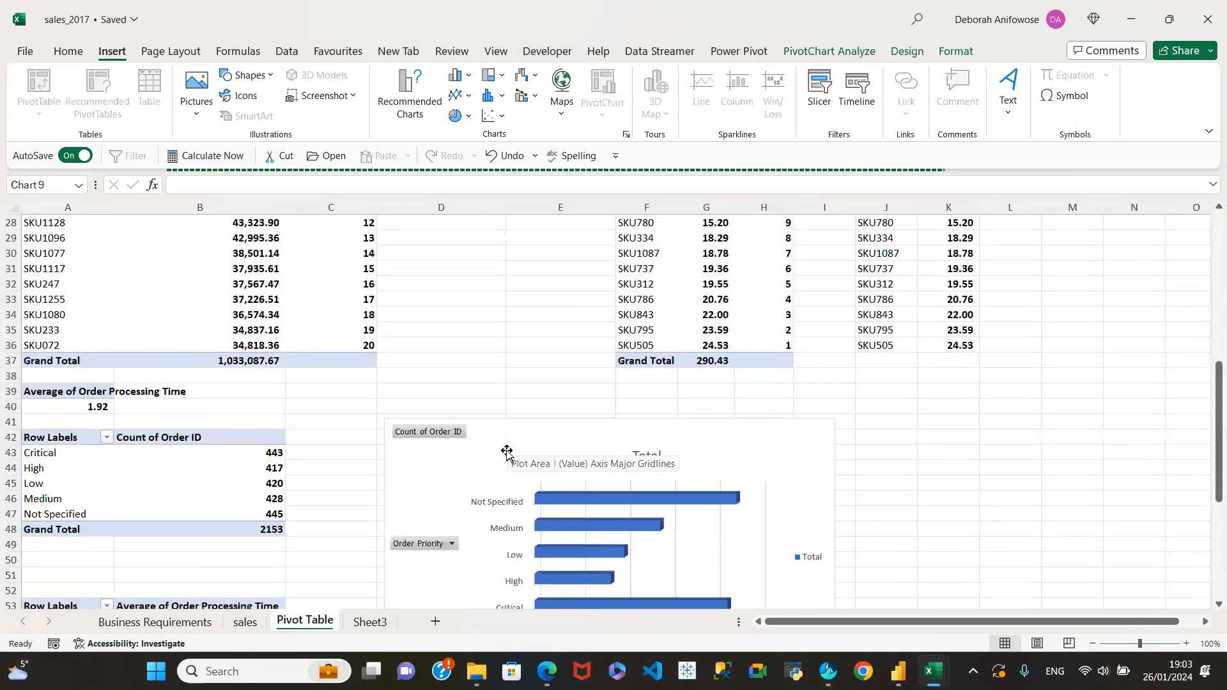
left_click(60, 411)
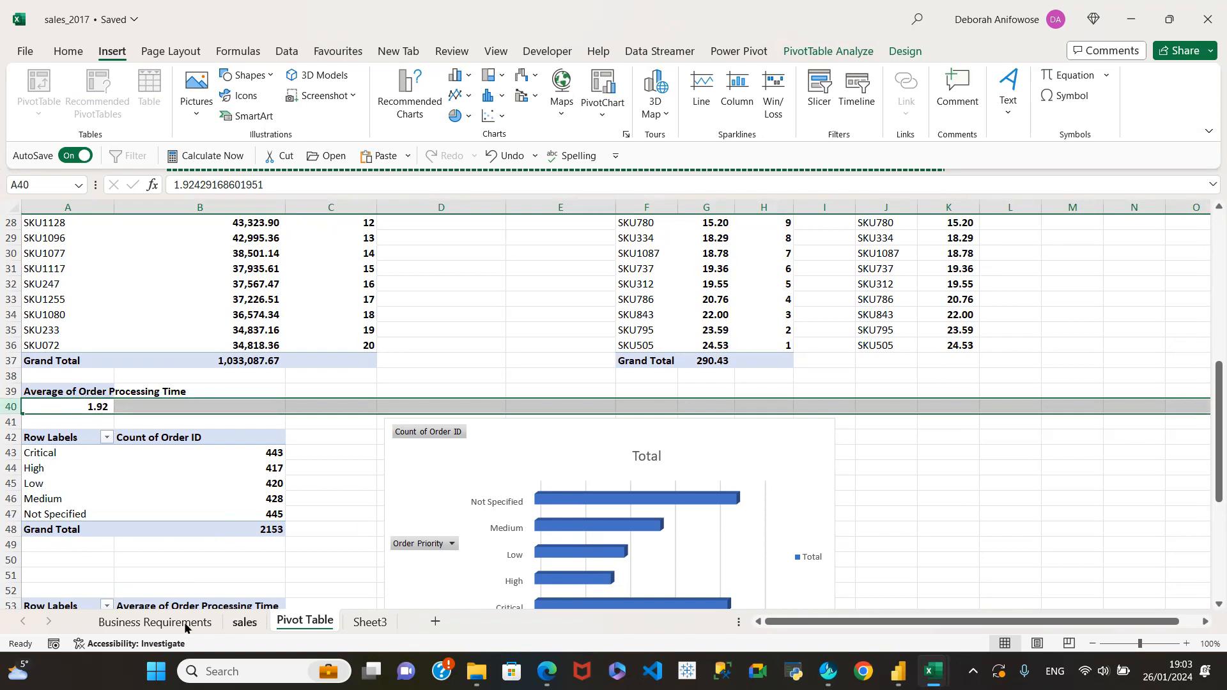
Check the order priority distribution requirement, and rename the row header of its order count pivot table in A42 to "Priority Levels".
left_click(141, 622)
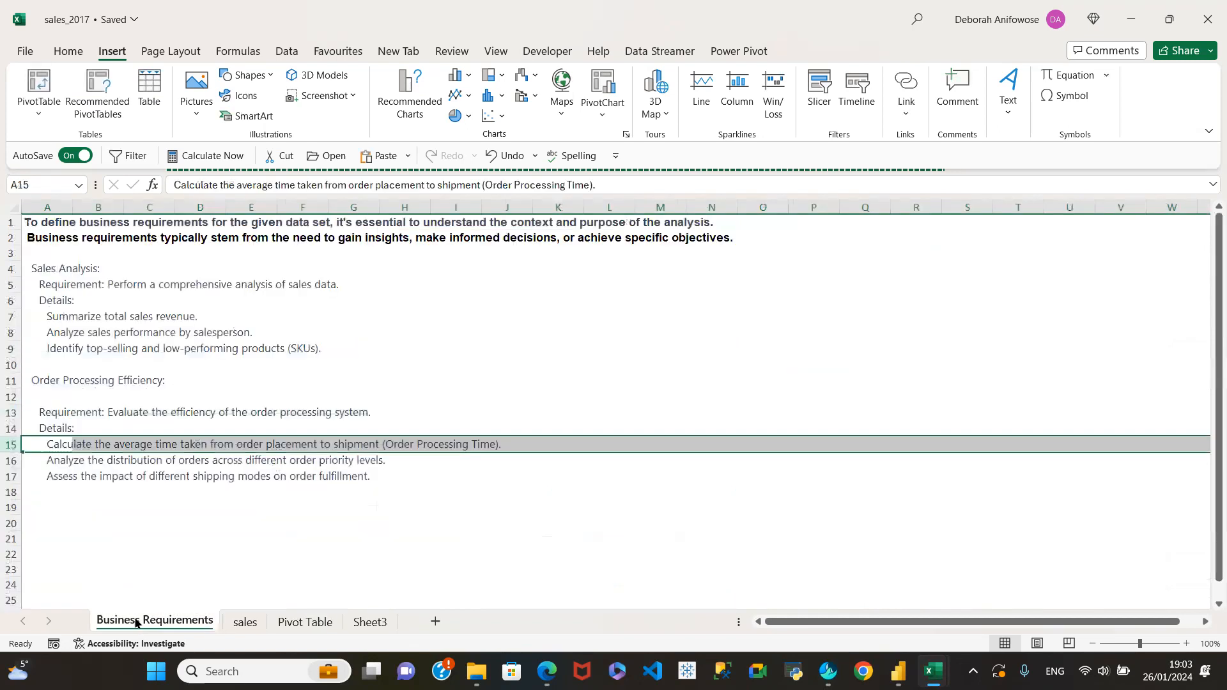
left_click(42, 461)
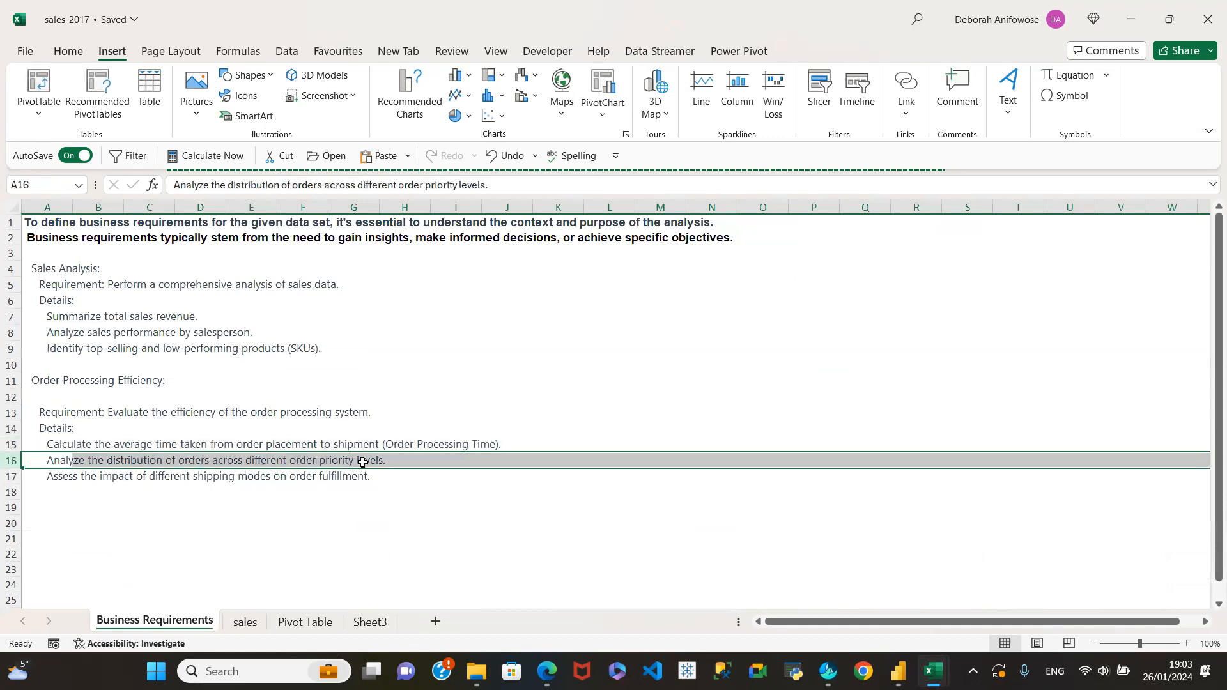
left_click(311, 621)
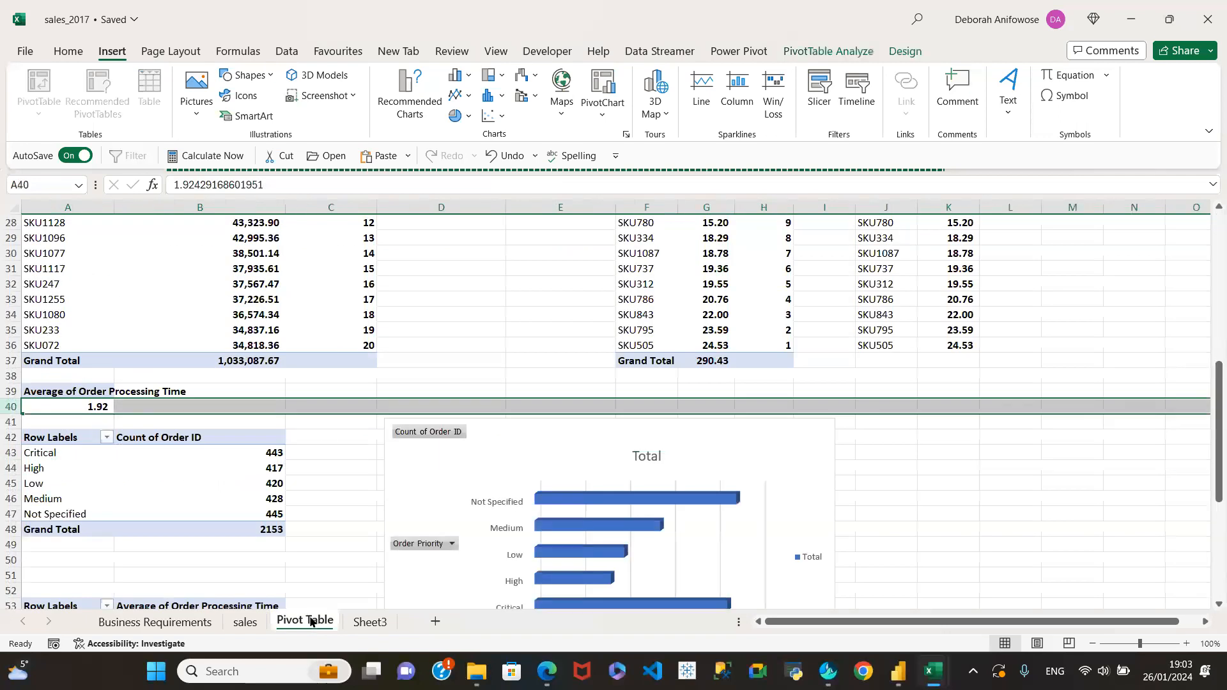
scroll(1000, 521, "down", 3)
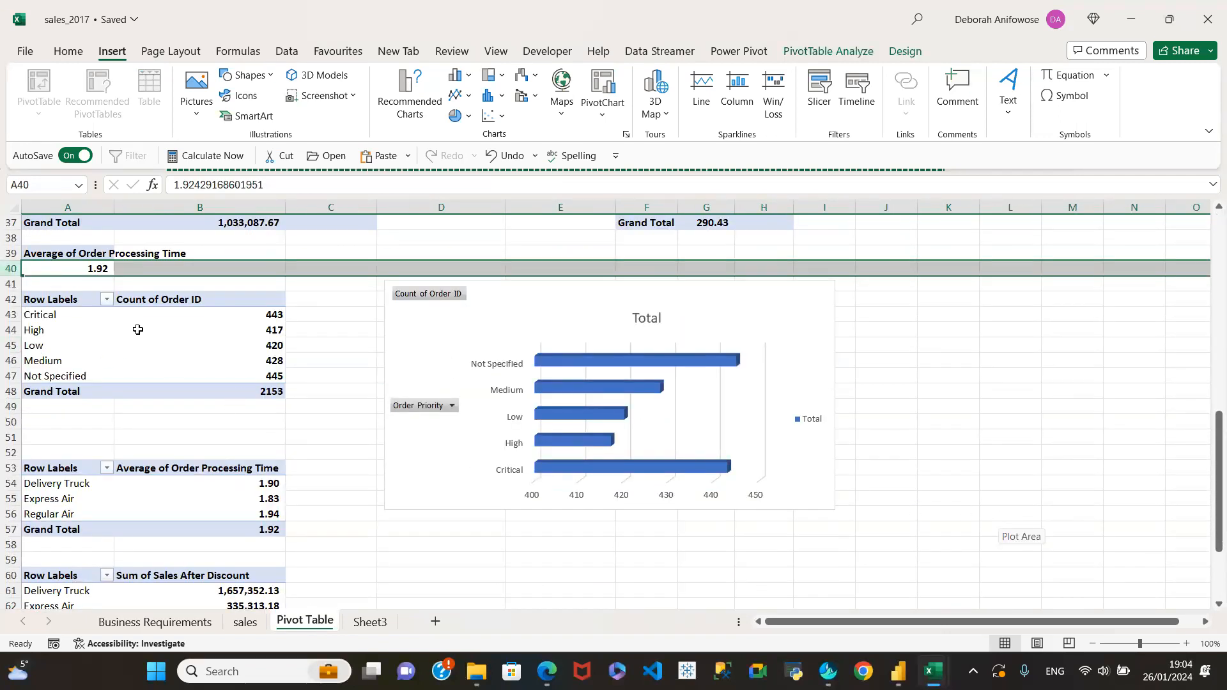
left_click(44, 301)
left_click_drag(235, 186, 141, 185)
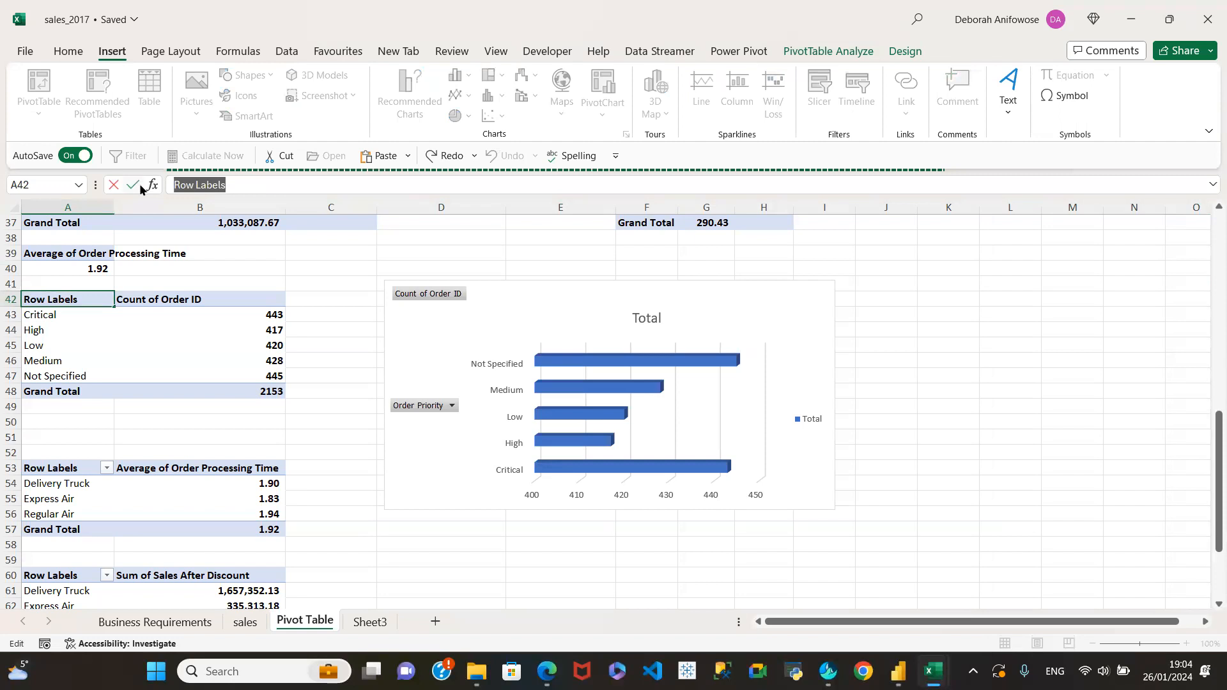
type("Priori")
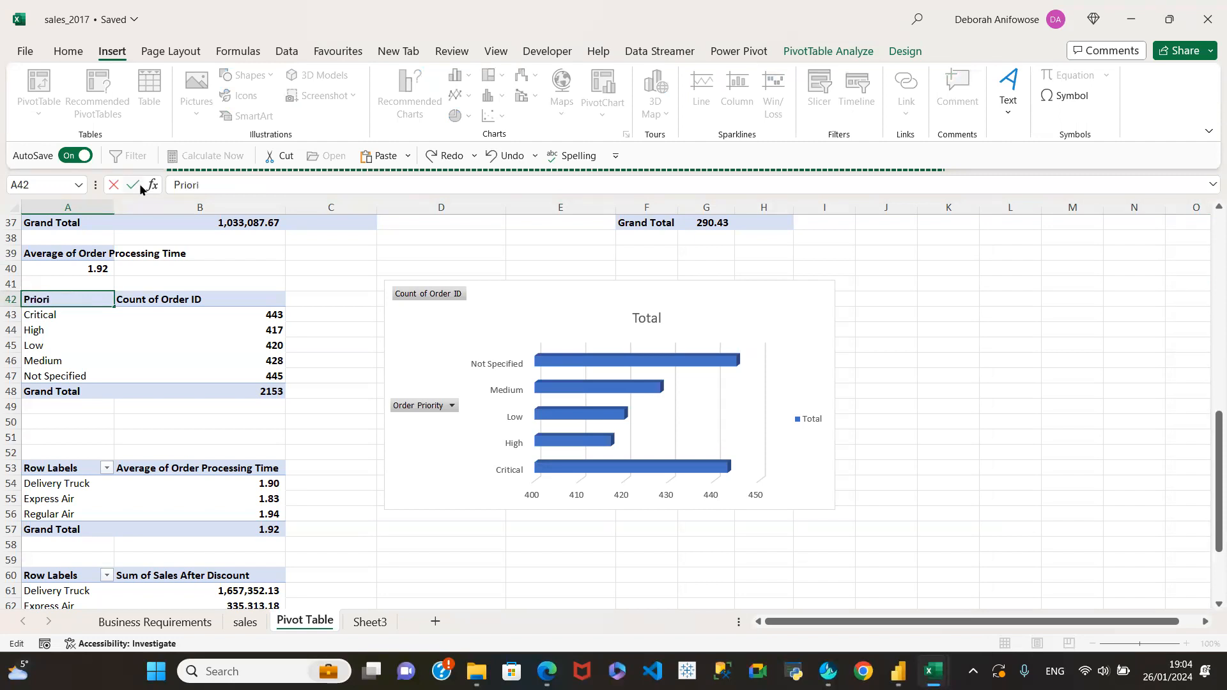
type("ty Levels")
key("Return")
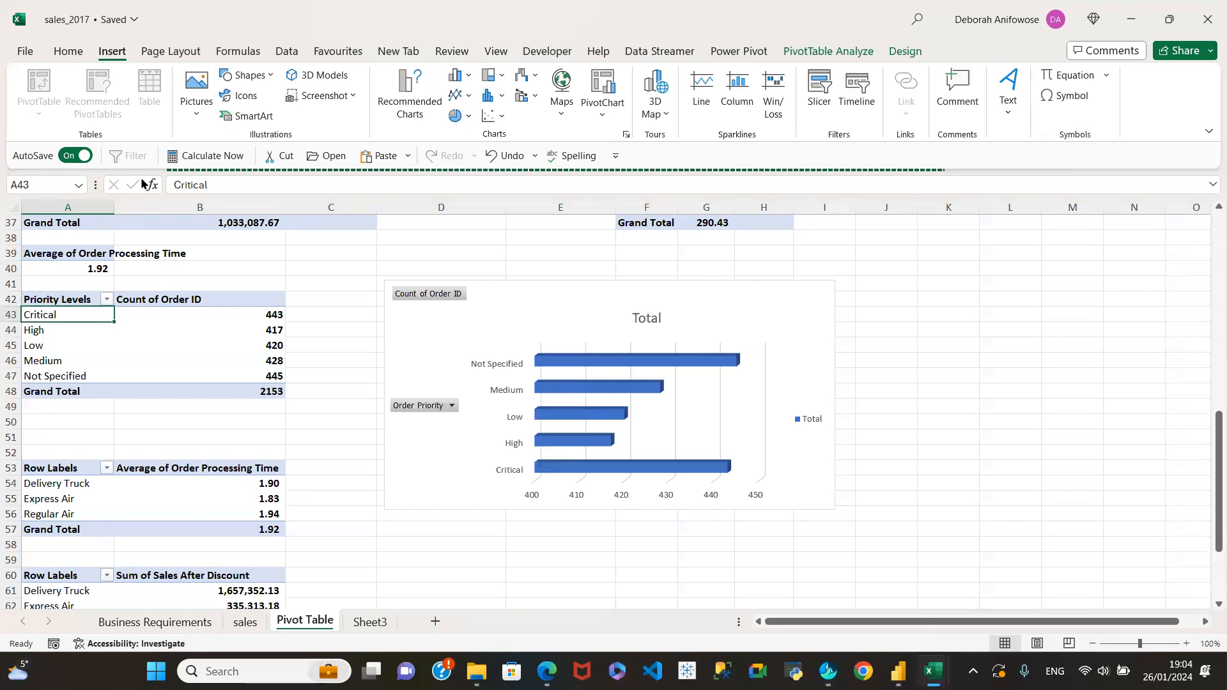
Review the order counts per priority level, and move the order priority chart slightly up and farther from the table.
left_click(223, 322)
left_click(233, 331)
left_click(230, 359)
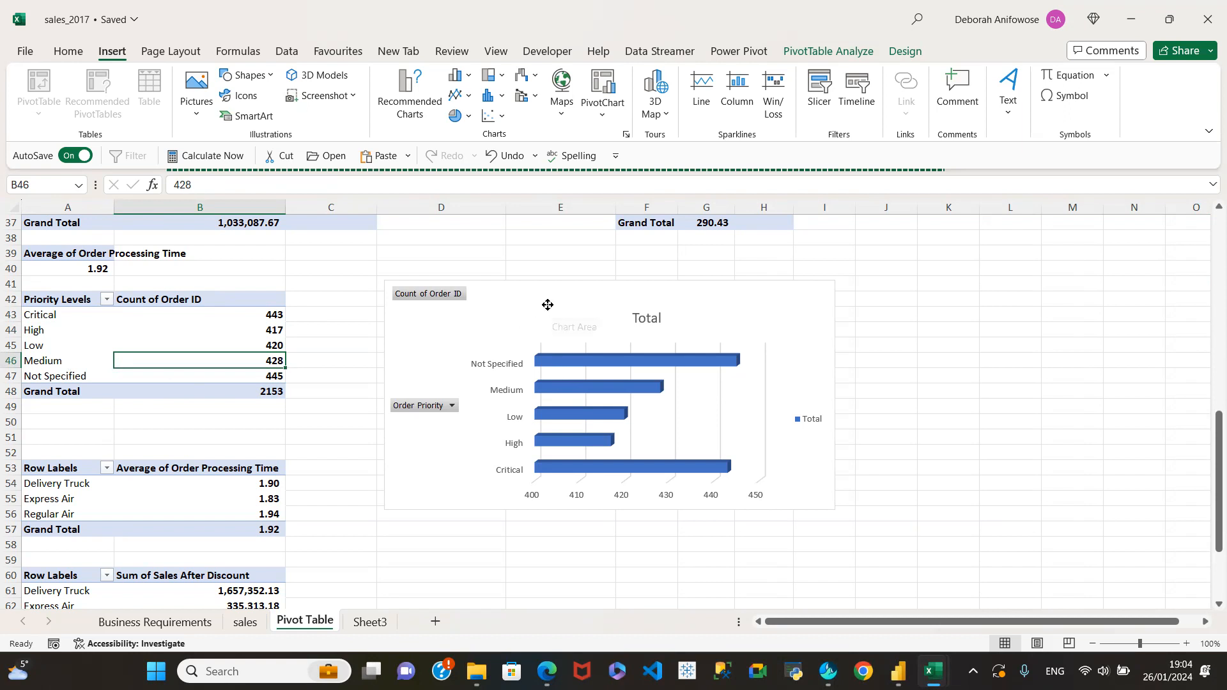
left_click_drag(548, 307, 604, 288)
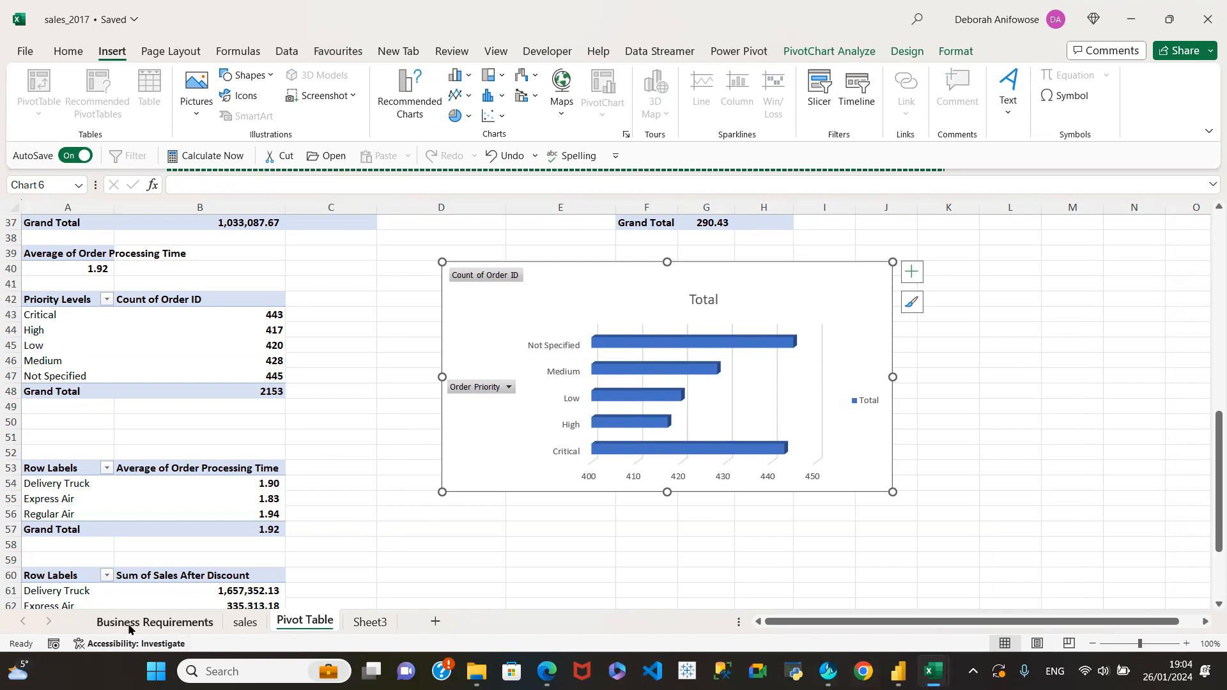
Check the requirement on the impact of shipping modes against the pivot table of average order processing time per ship mode in A53.
left_click(154, 622)
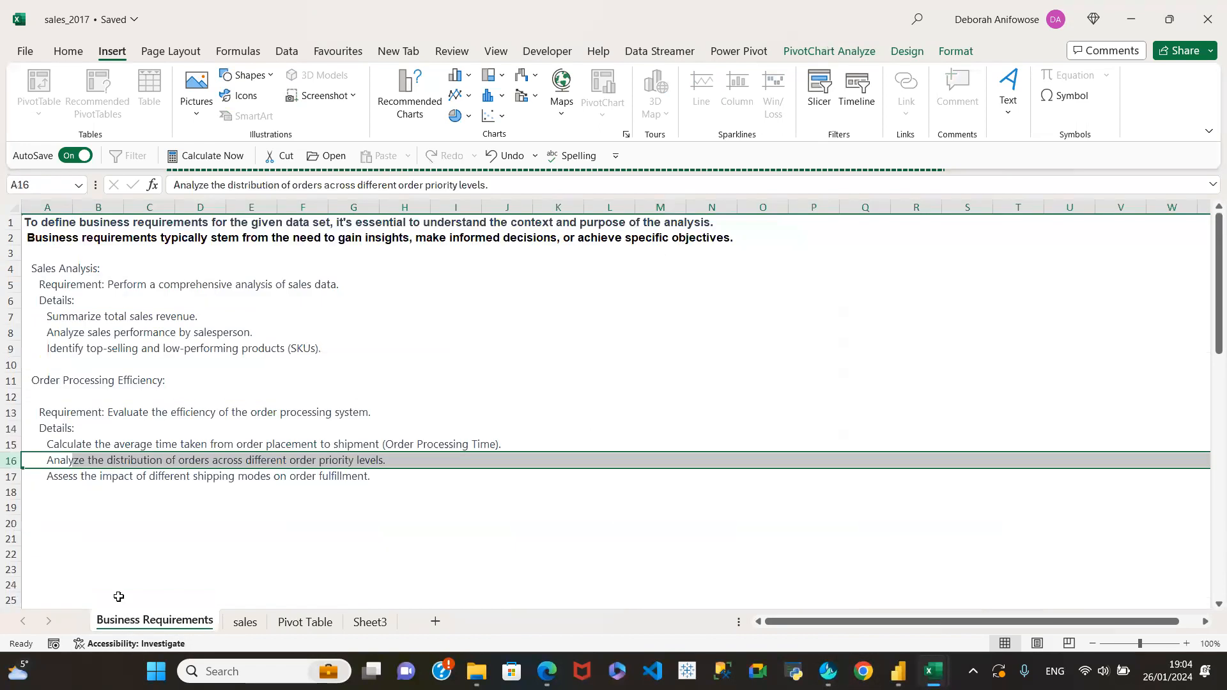
left_click(11, 476)
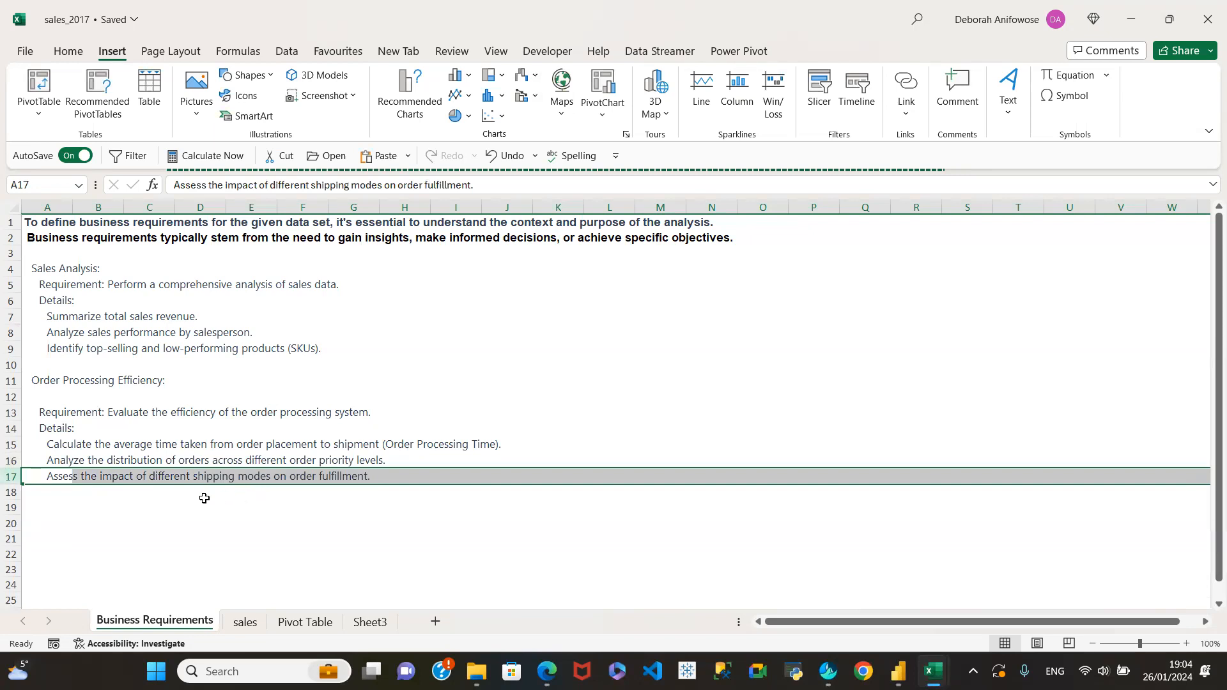
left_click(320, 623)
scroll(336, 490, "down", 2)
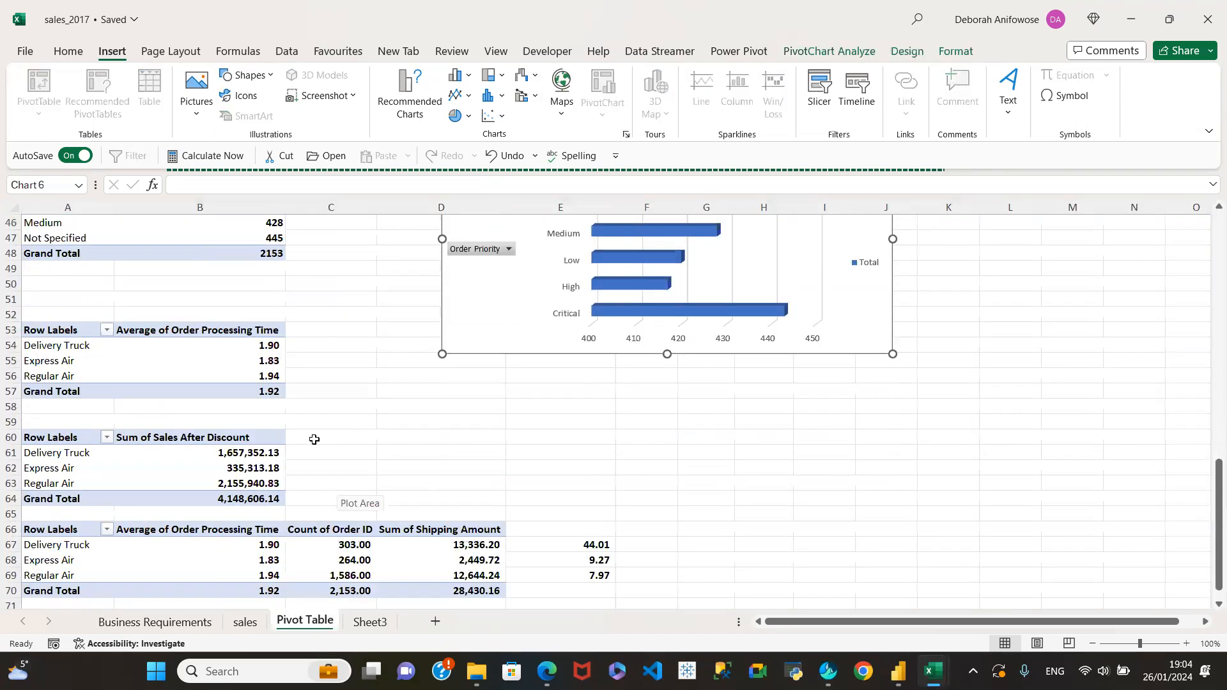
left_click(37, 345)
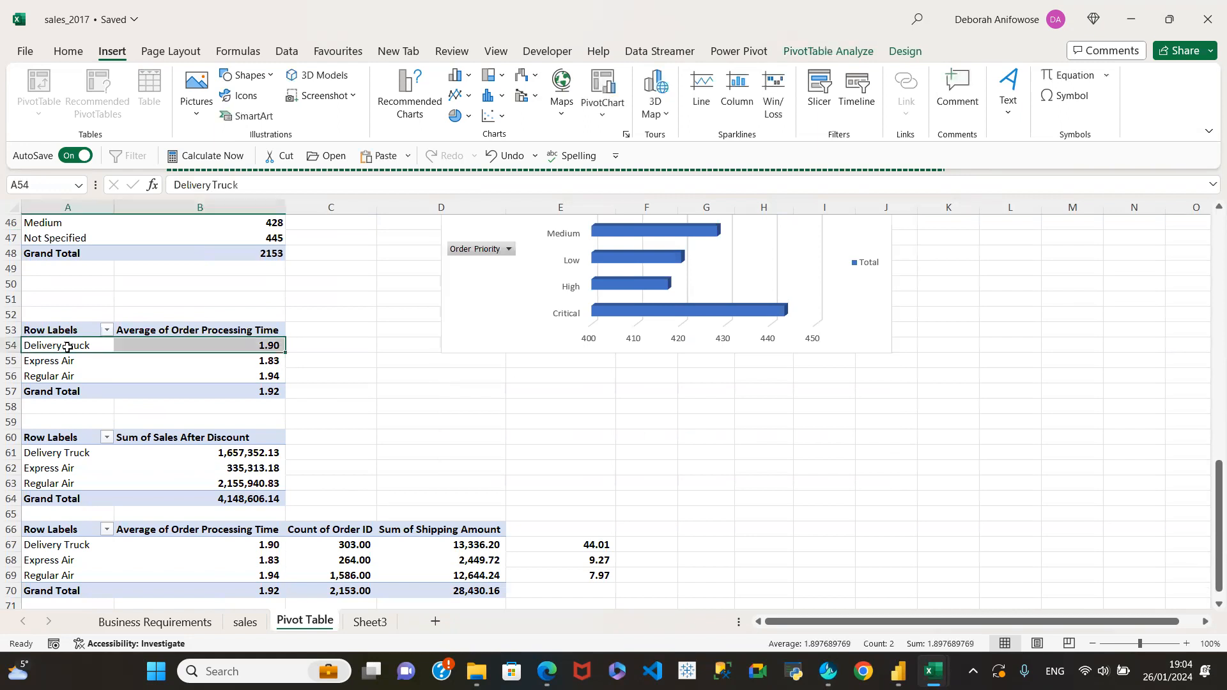
left_click(24, 361)
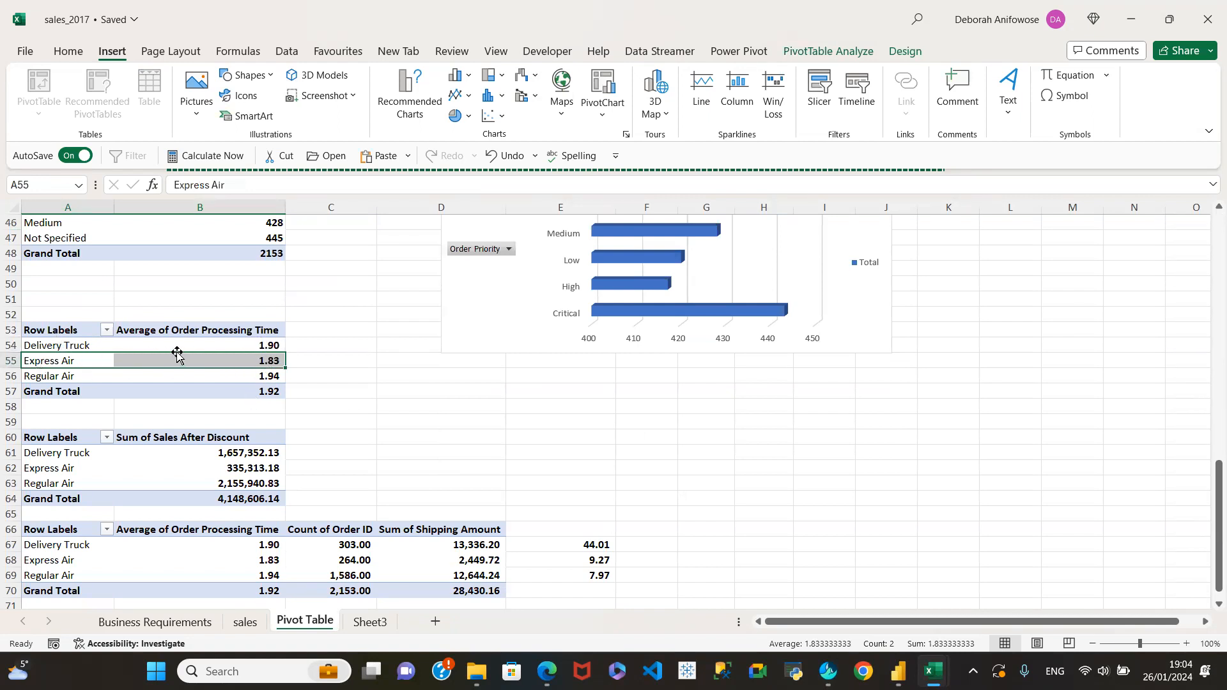
scroll(225, 488, "down", 2)
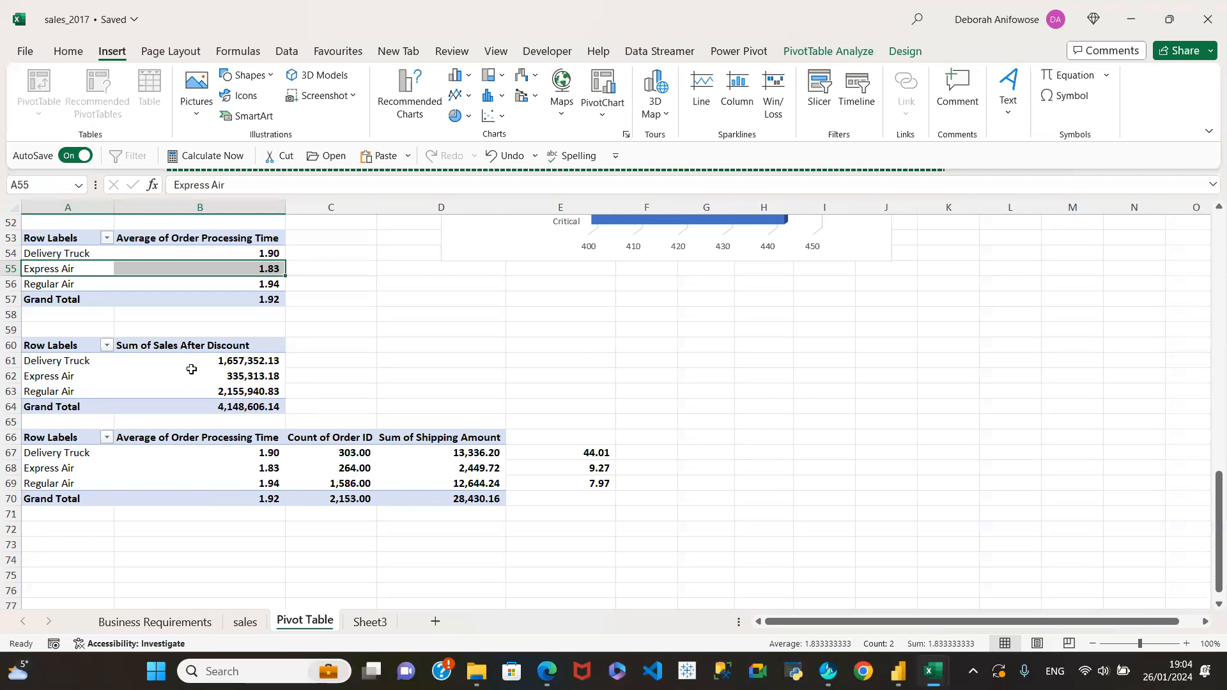
Compare the sales after discount per ship mode with the average processing times for Delivery Truck, Express Air and Regular Air.
left_click(224, 362)
left_click(241, 390)
scroll(281, 362, "up", 2)
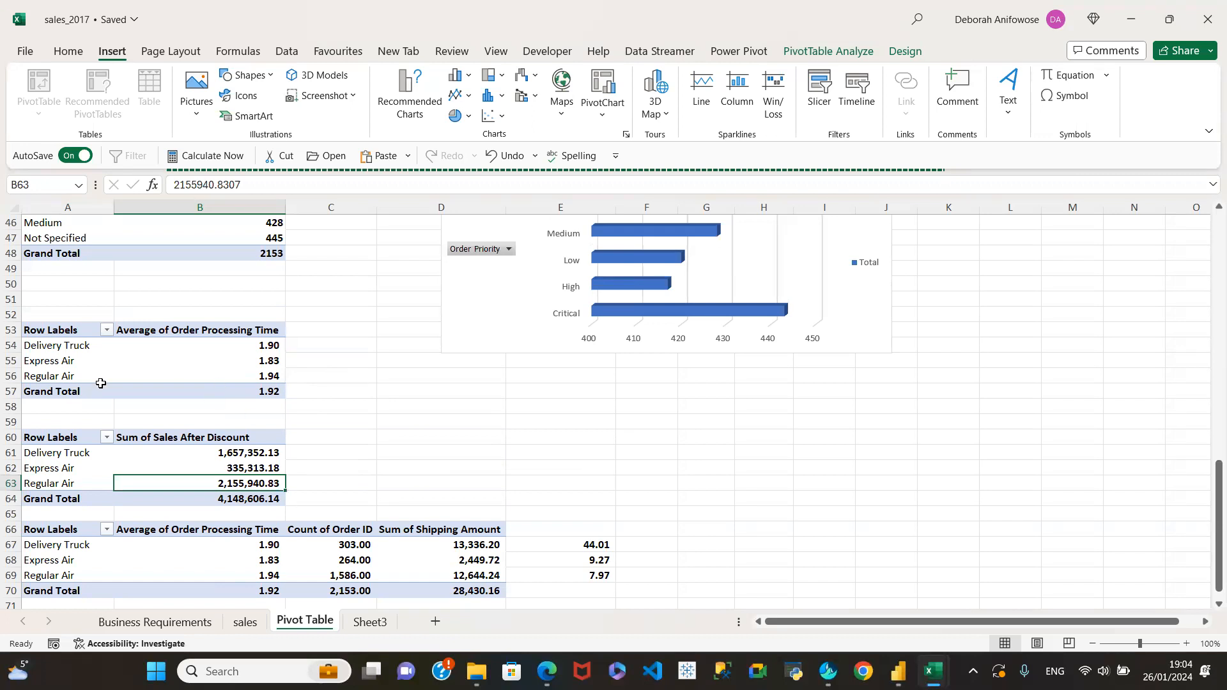
left_click(64, 366)
left_click(230, 372)
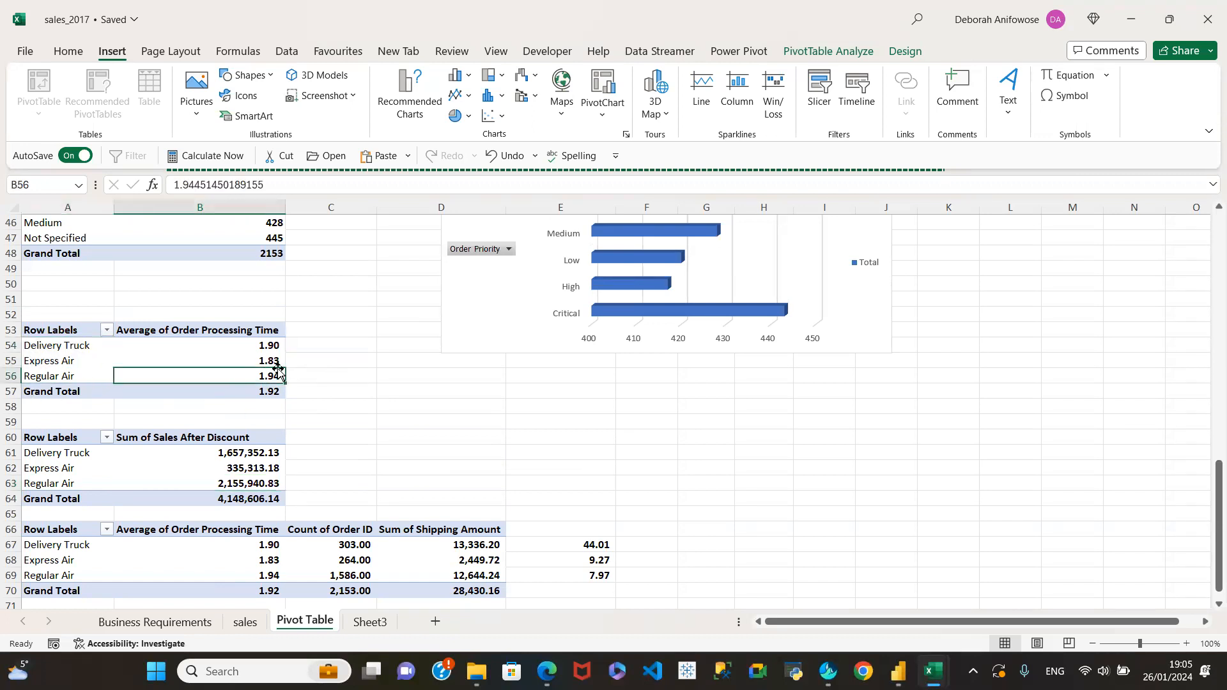
left_click(241, 345)
left_click(254, 374)
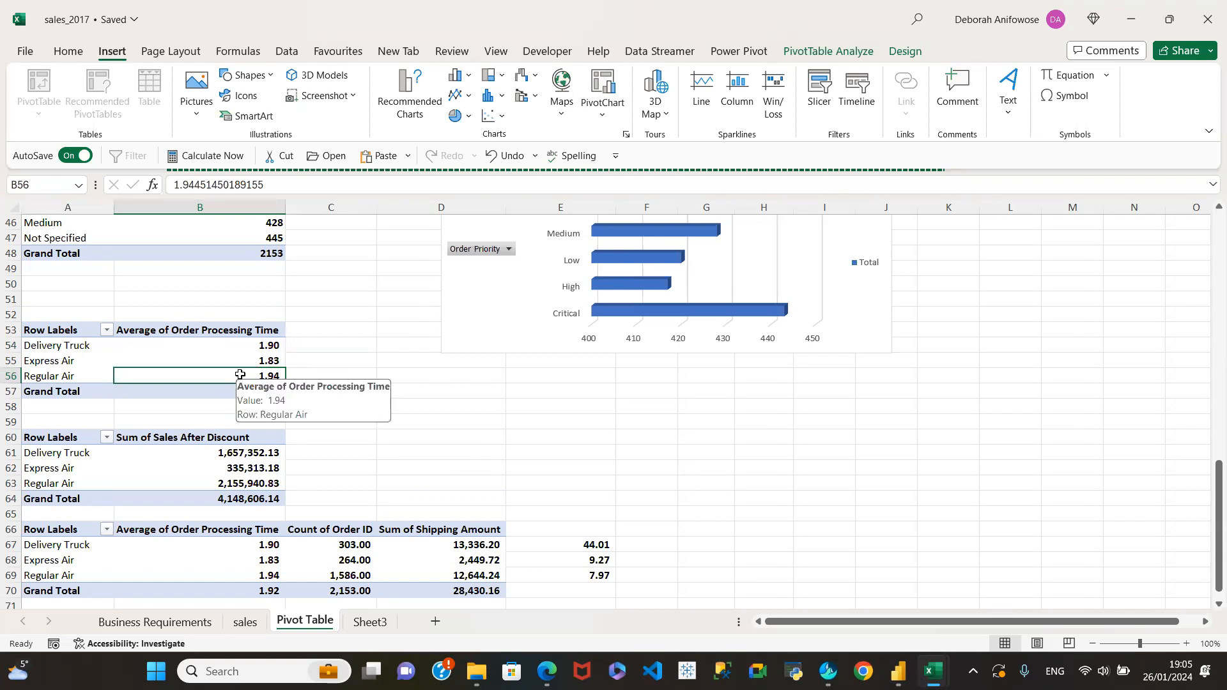
Show the field list for the ship mode pivot table in A53 and summarize its Order Processing Time values by Sum.
right_click(241, 374)
left_click(295, 363)
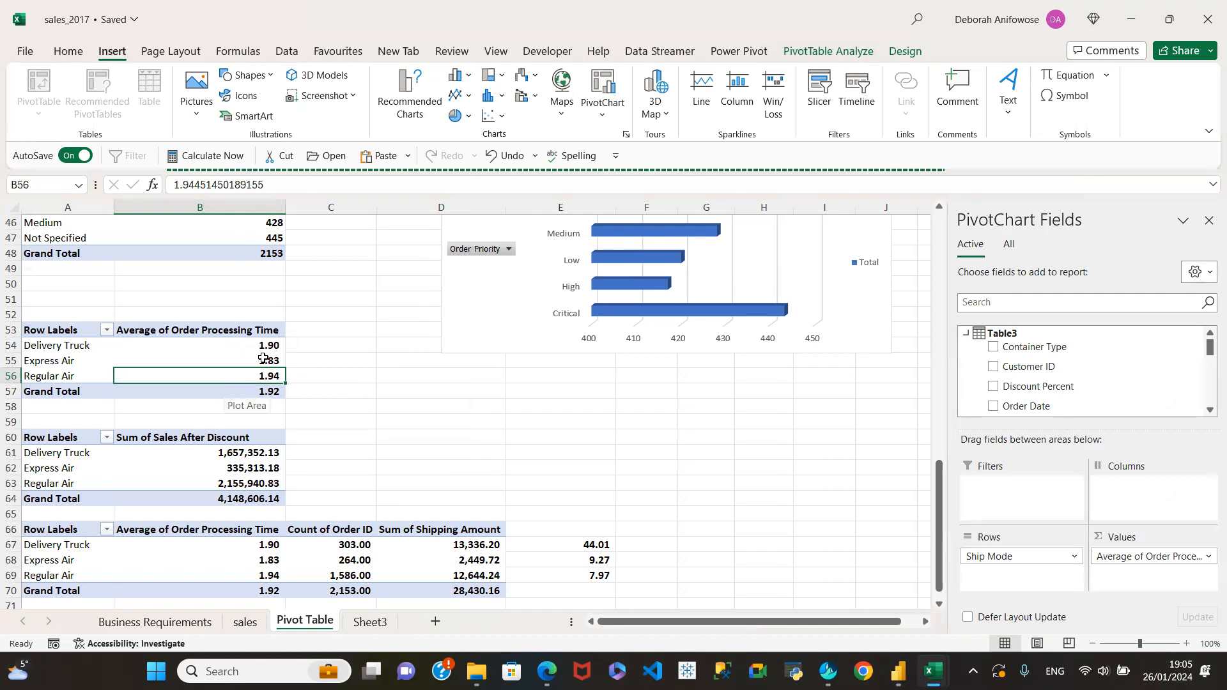
left_click(1208, 561)
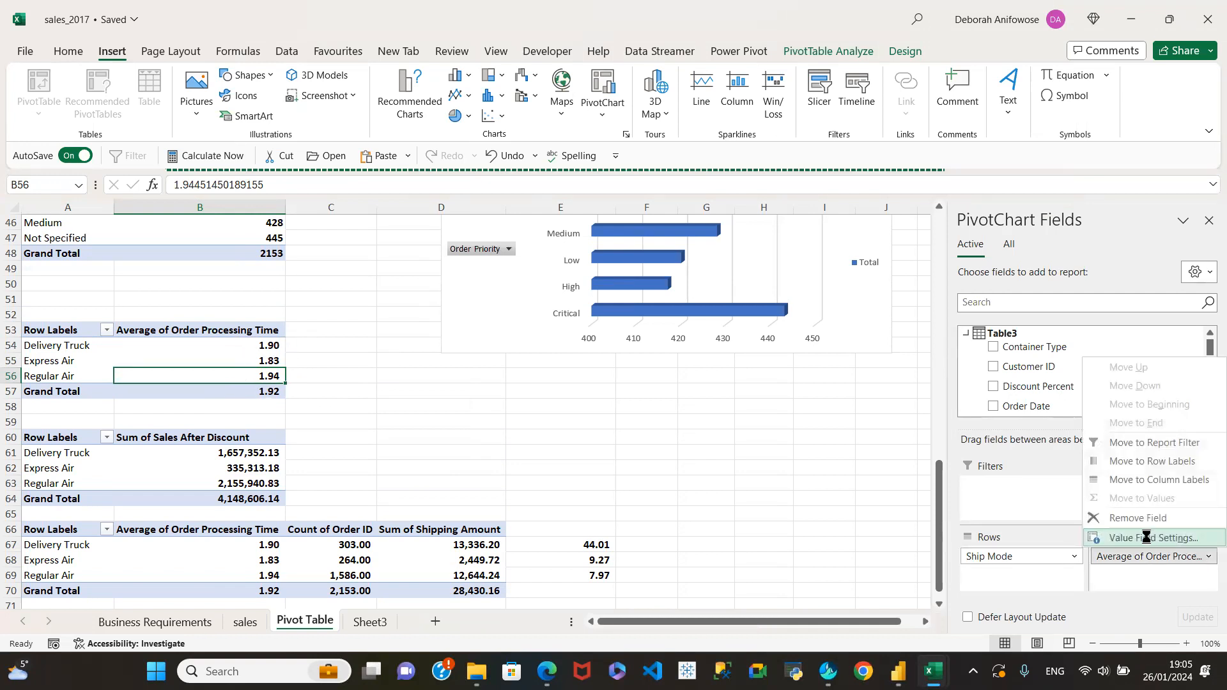
left_click(1148, 538)
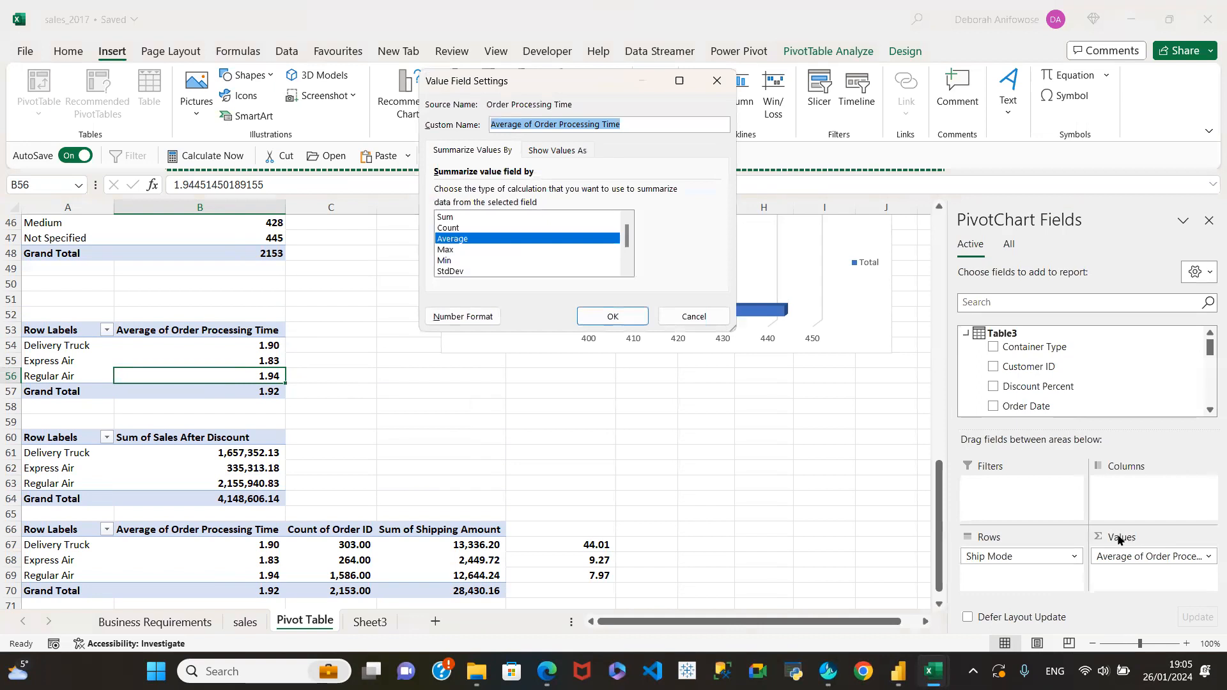
left_click(442, 218)
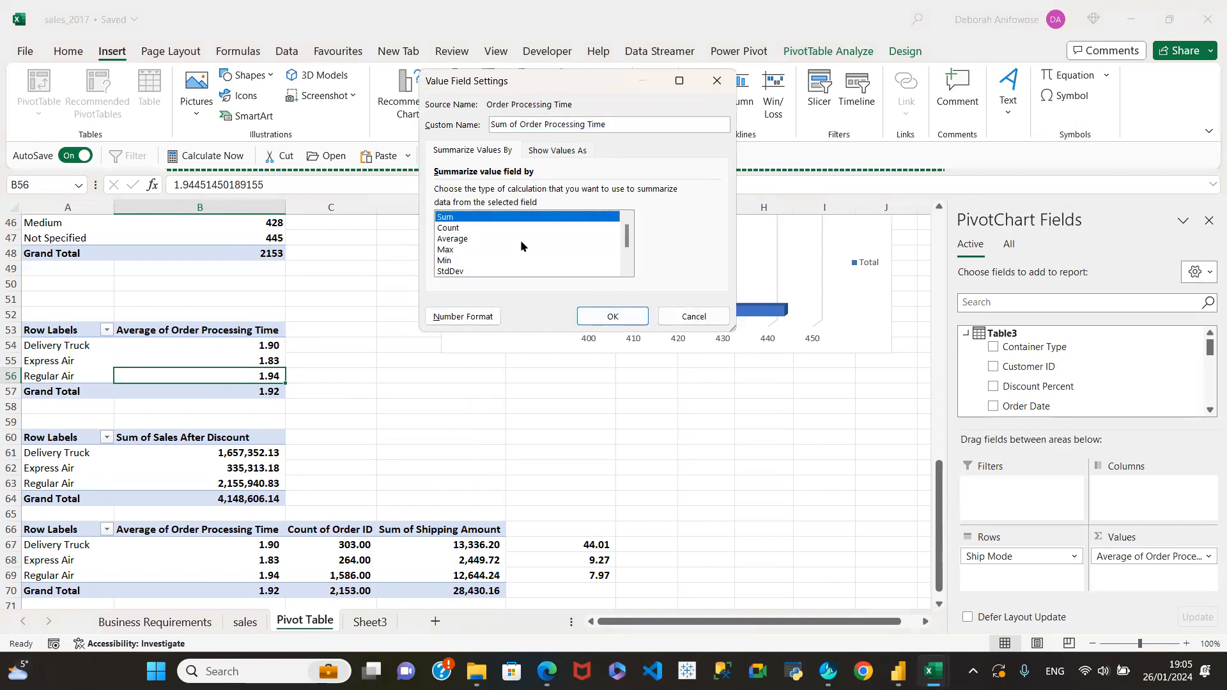
left_click(613, 317)
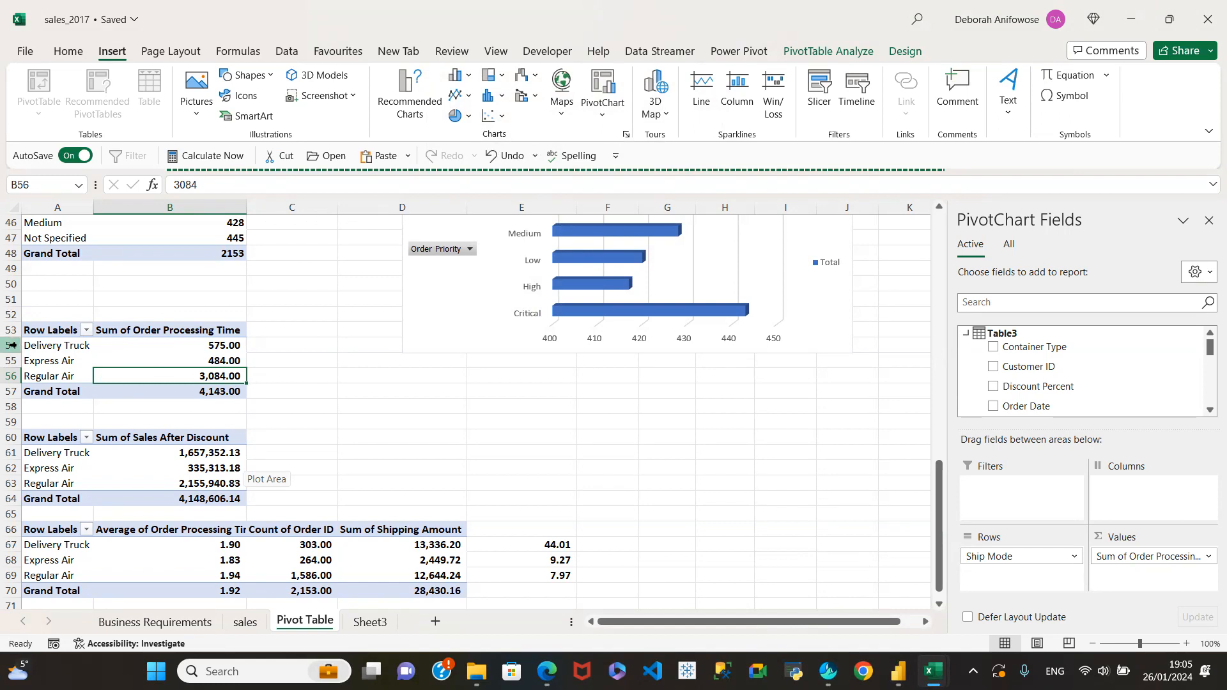
Examine the summed order processing time of each ship mode and compare it with the overall average processing time in A40.
left_click(217, 346)
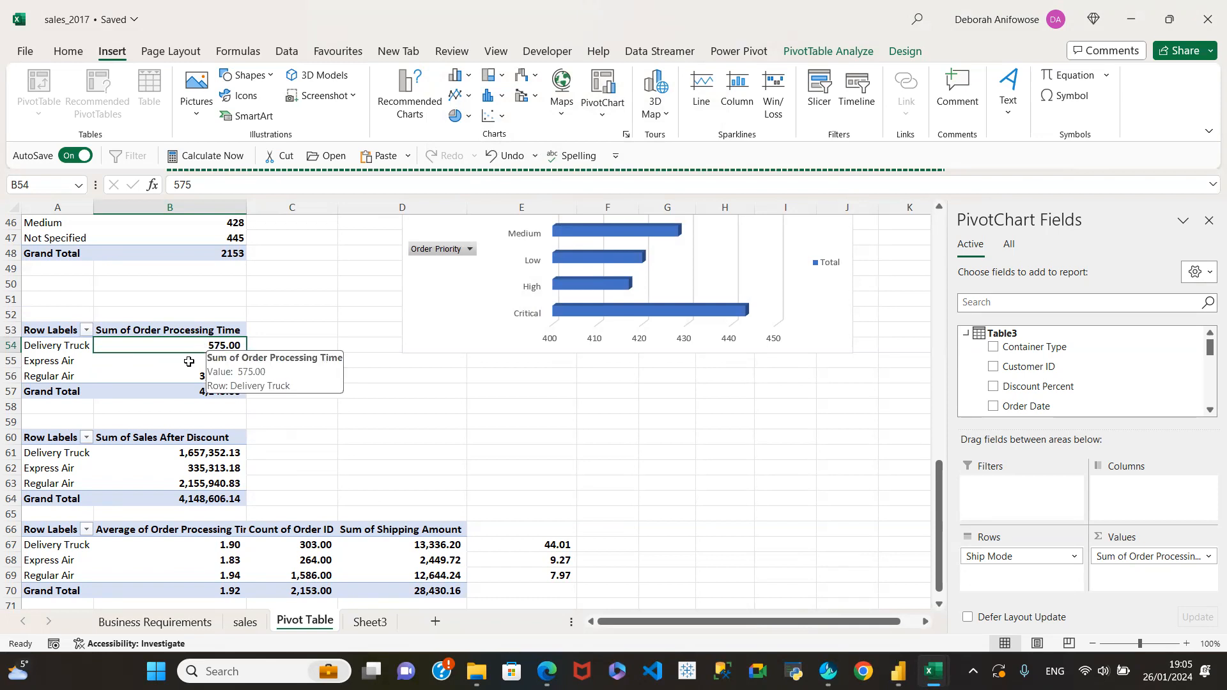
left_click(206, 364)
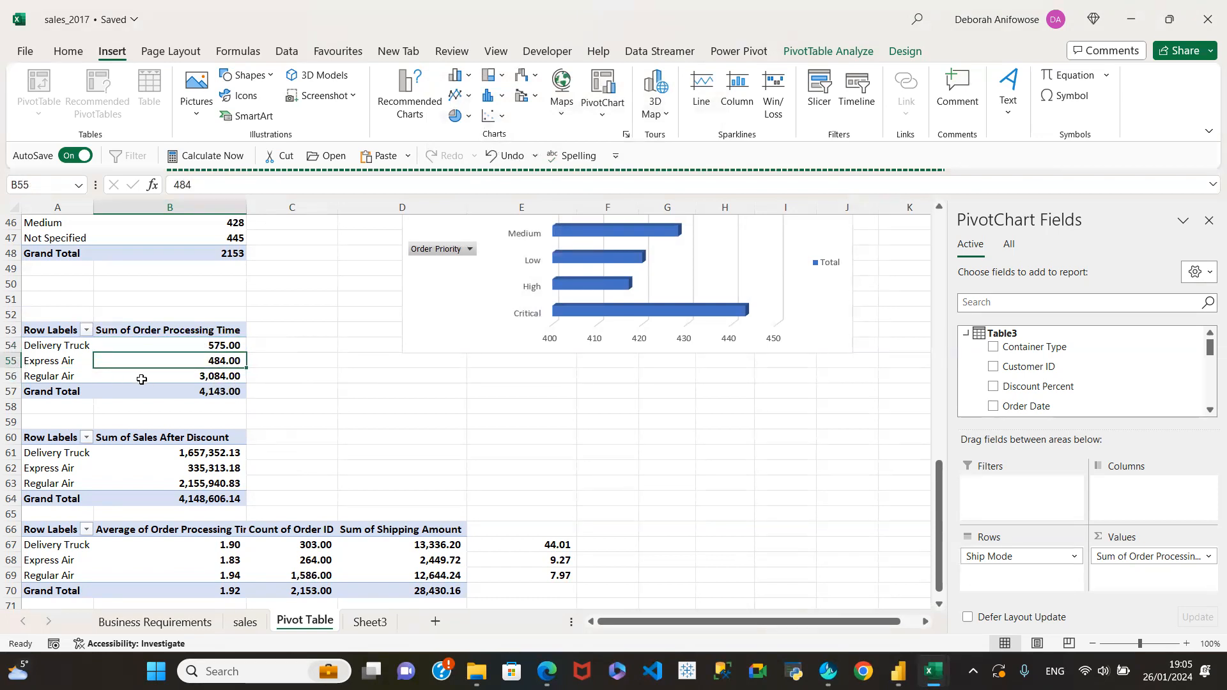
left_click_drag(205, 346, 201, 372)
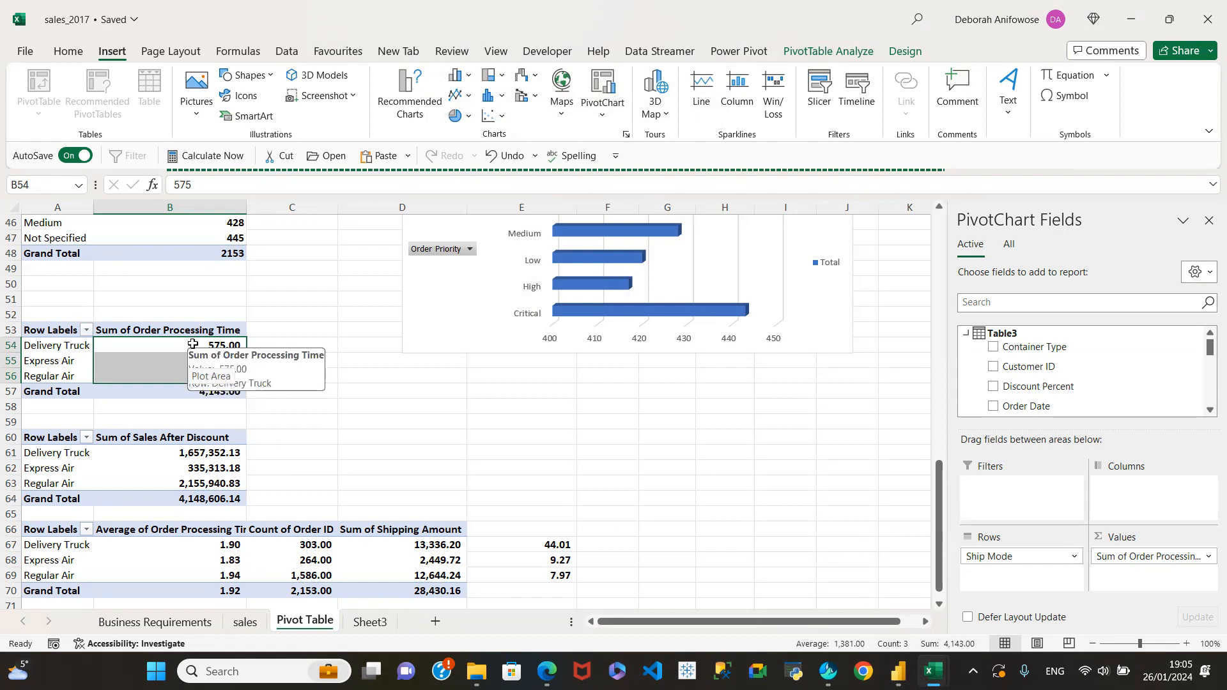
scroll(192, 344, "up", 5)
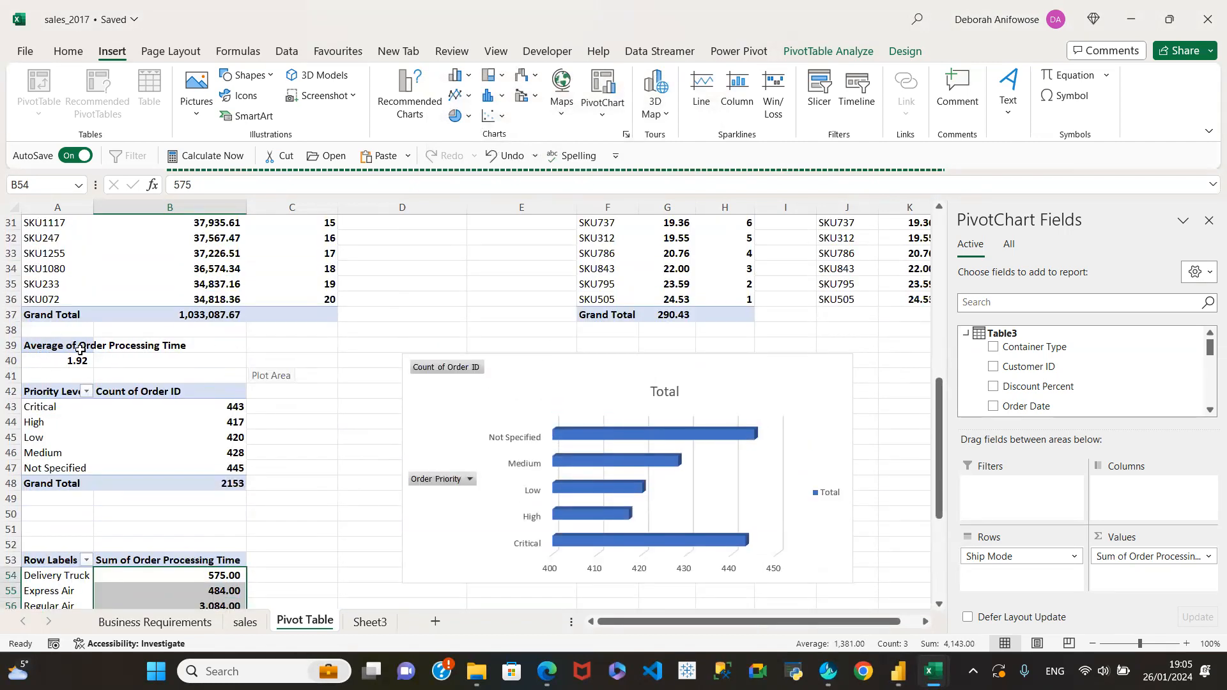
mouse_move(83, 359)
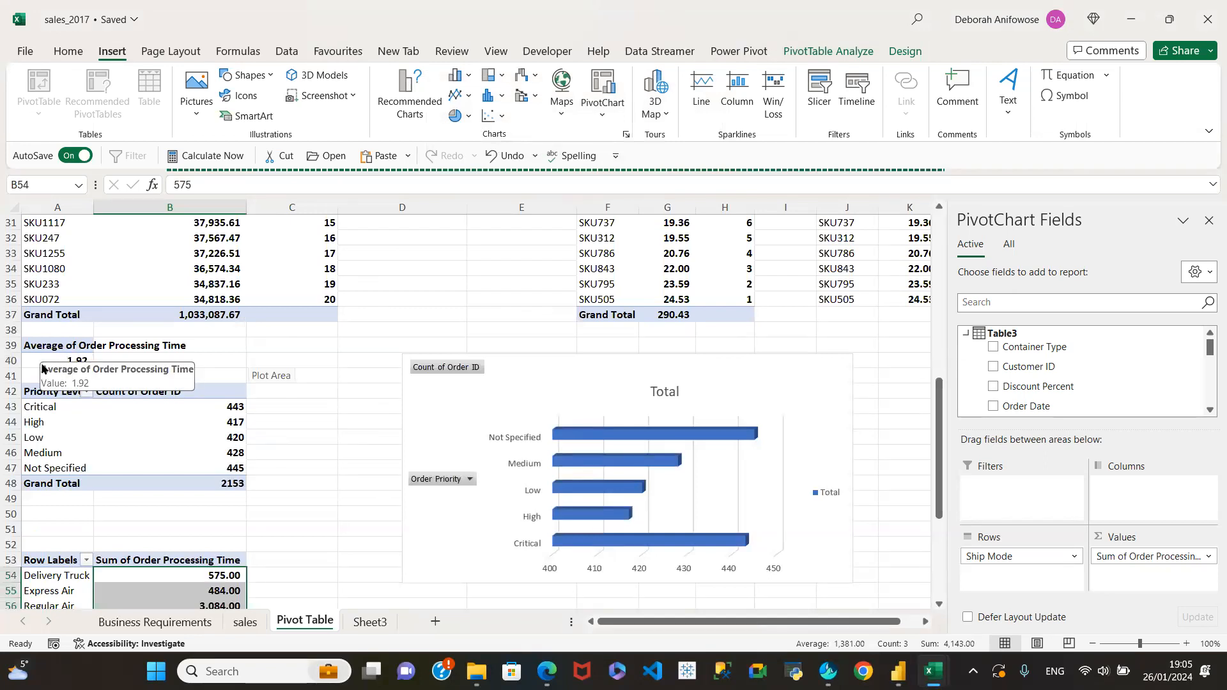
scroll(211, 509, "down", 1)
scroll(211, 509, "down", 4)
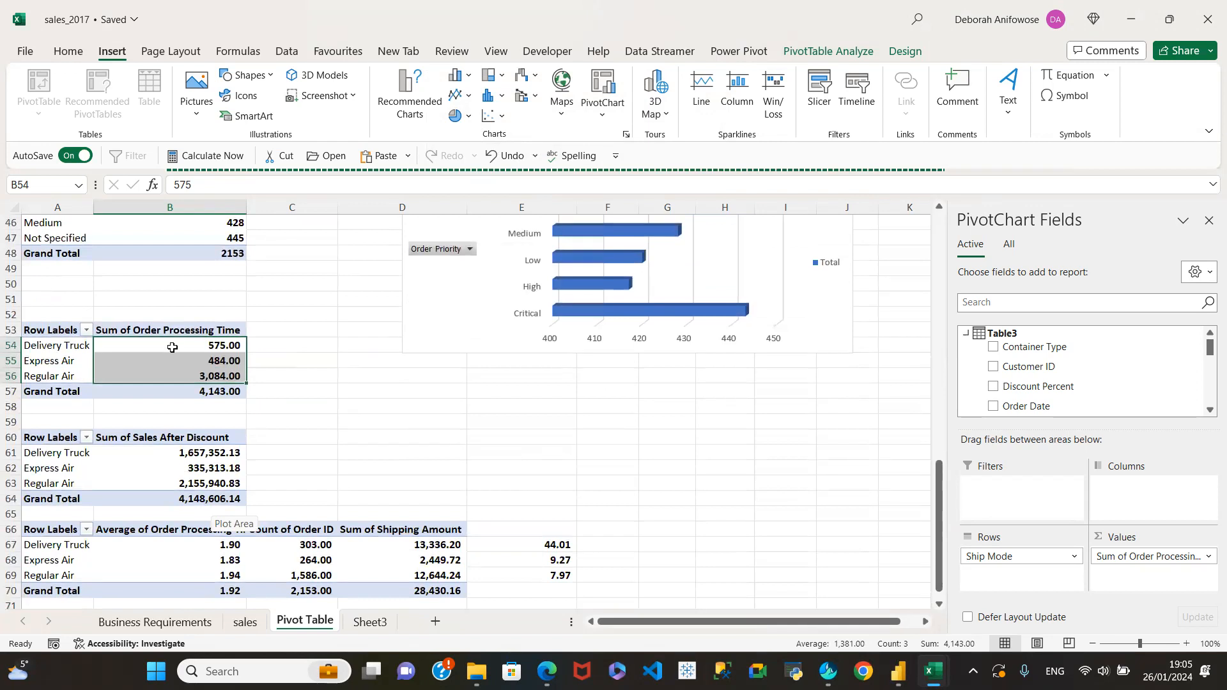
scroll(211, 377, "up", 3)
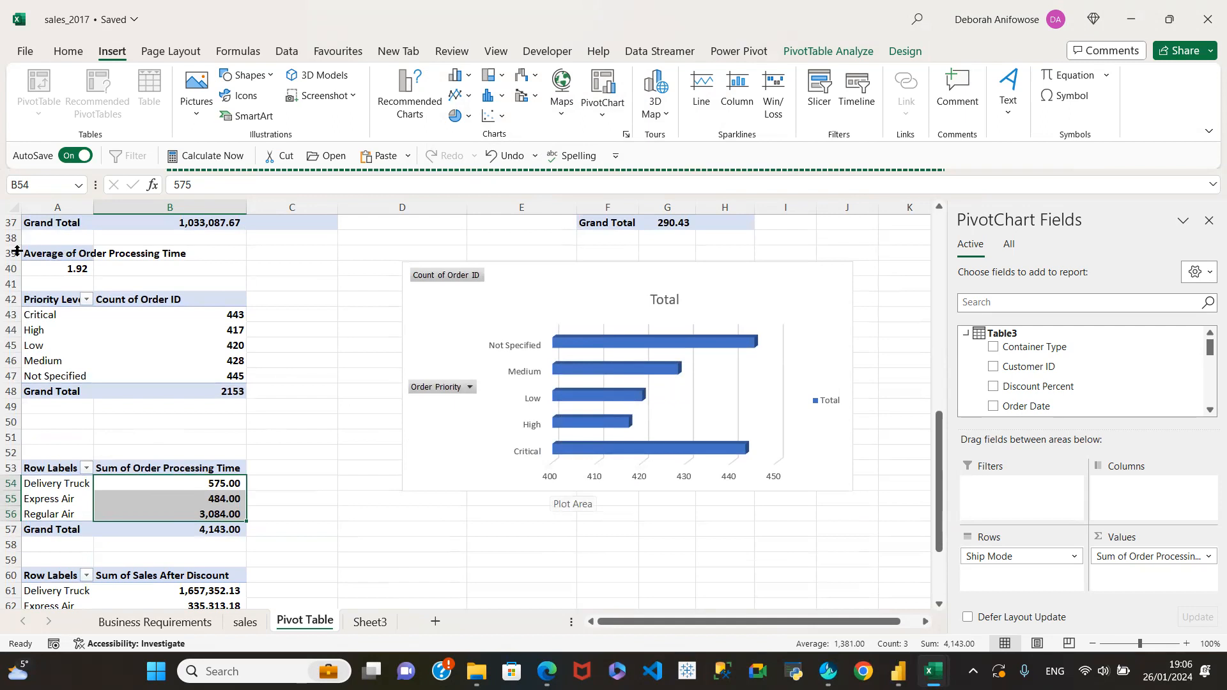
Set the Order Processing Time values of the ship mode pivot table in A53 back to Average.
left_click(206, 498)
left_click(206, 485)
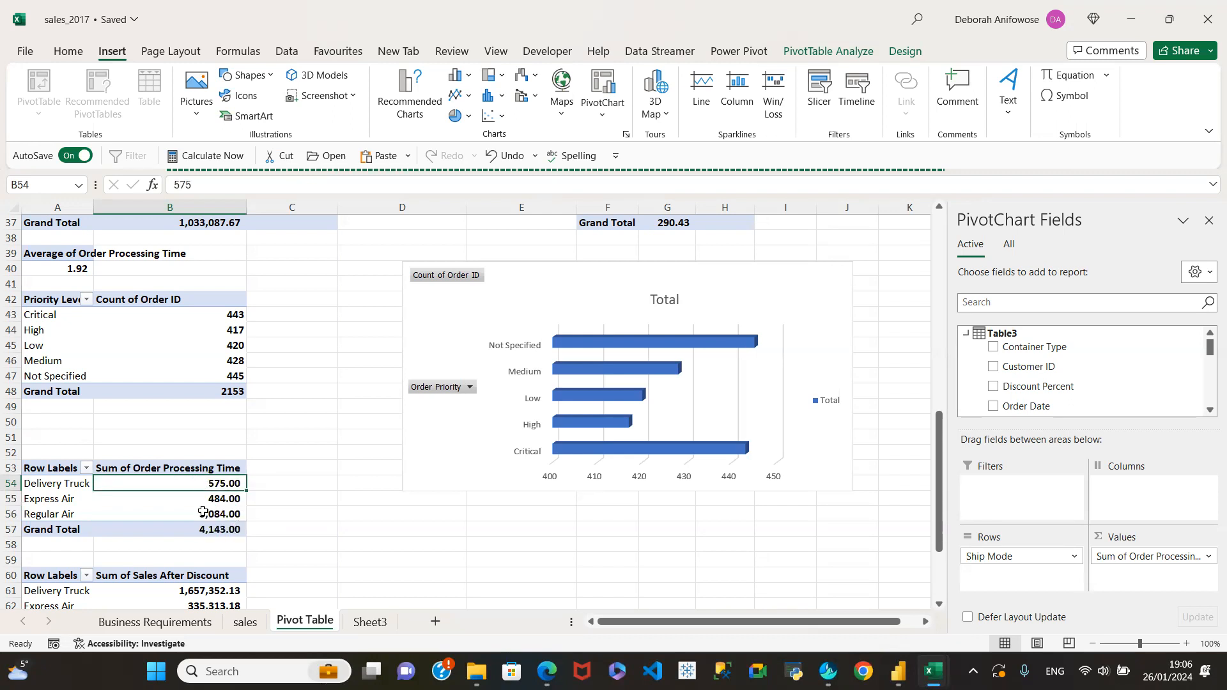
left_click(1208, 558)
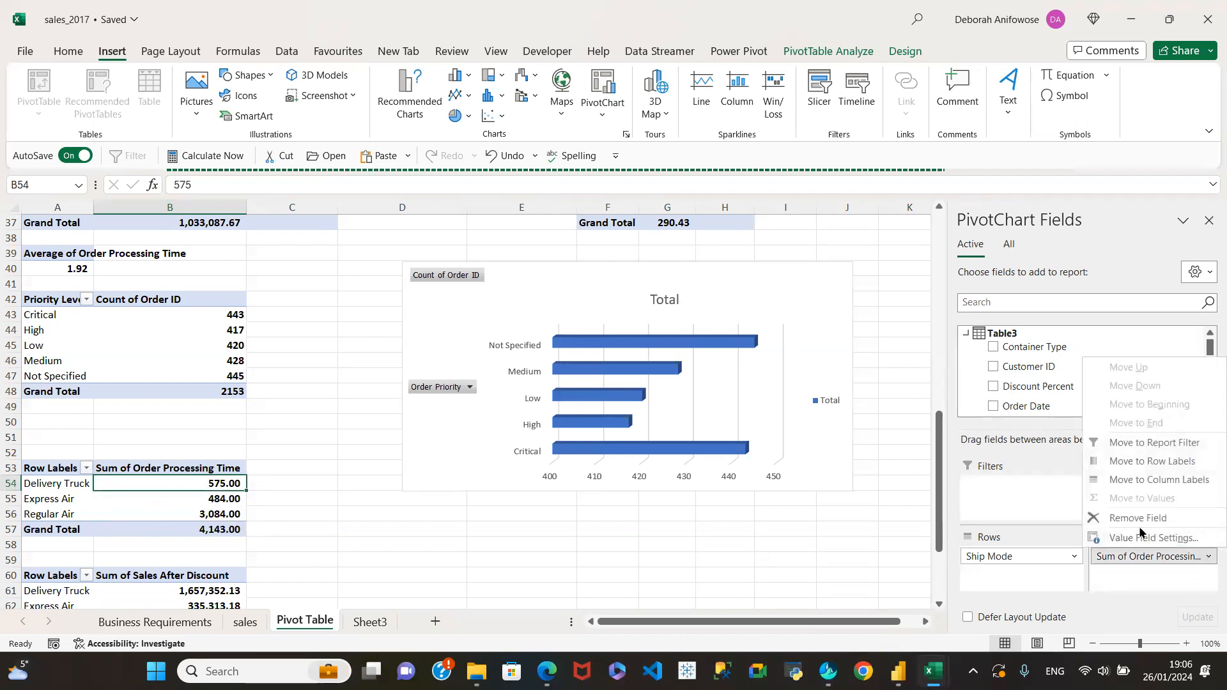
left_click(1139, 538)
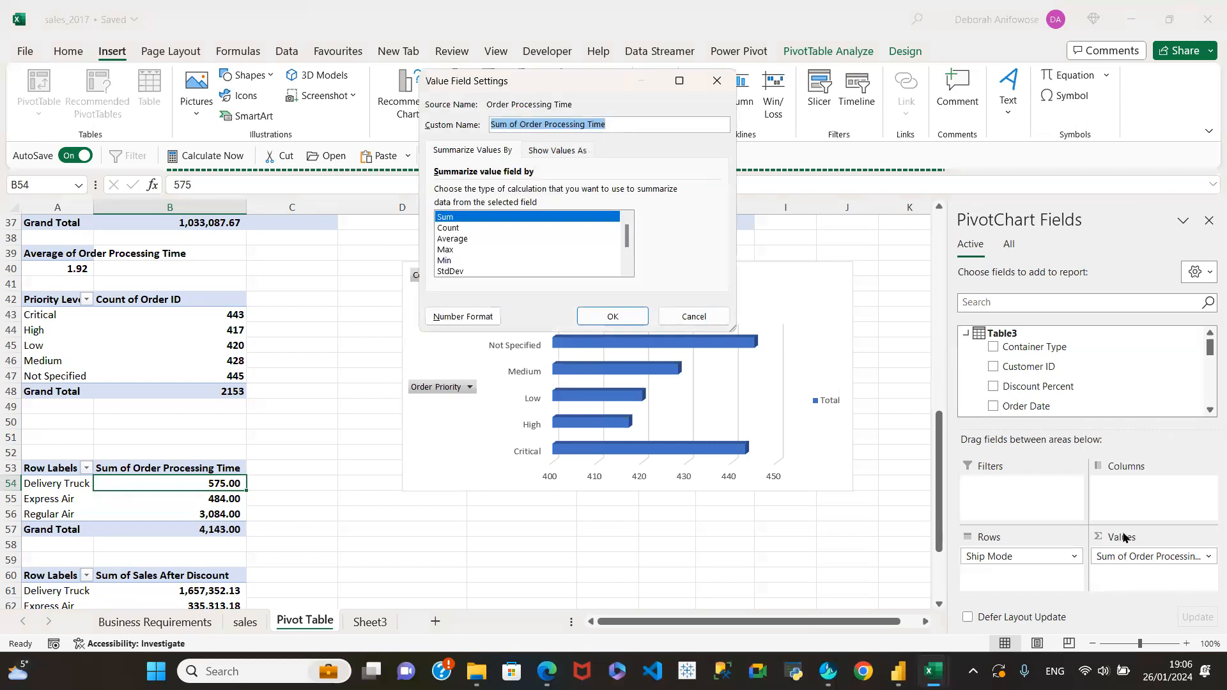
left_click(447, 240)
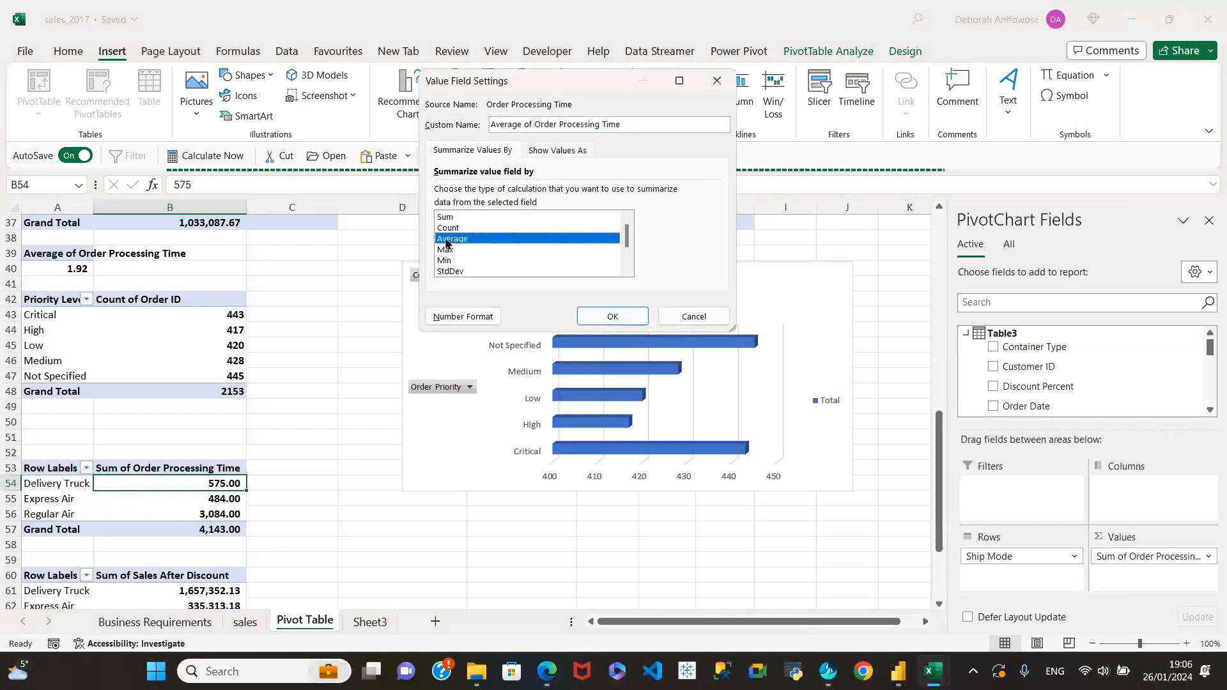
left_click(601, 317)
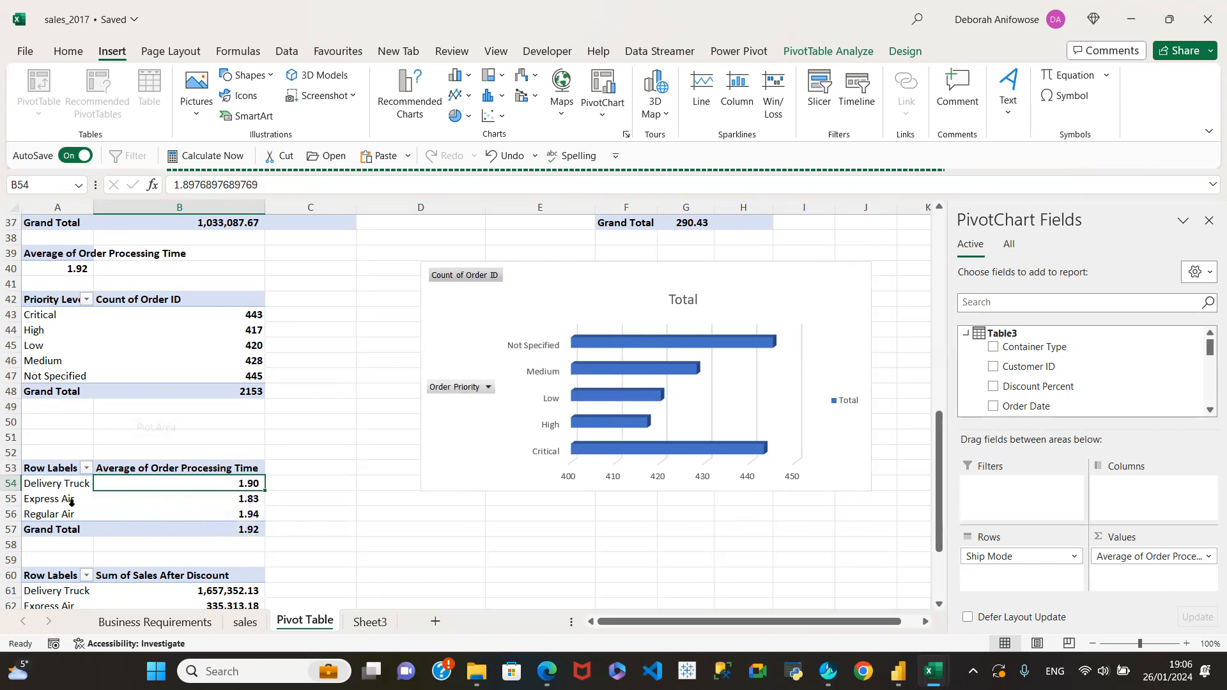
Compare each ship mode's average processing time with the overall average, and review the order count and shipping amount pivot table below.
mouse_move(207, 498)
mouse_move(243, 507)
mouse_move(55, 271)
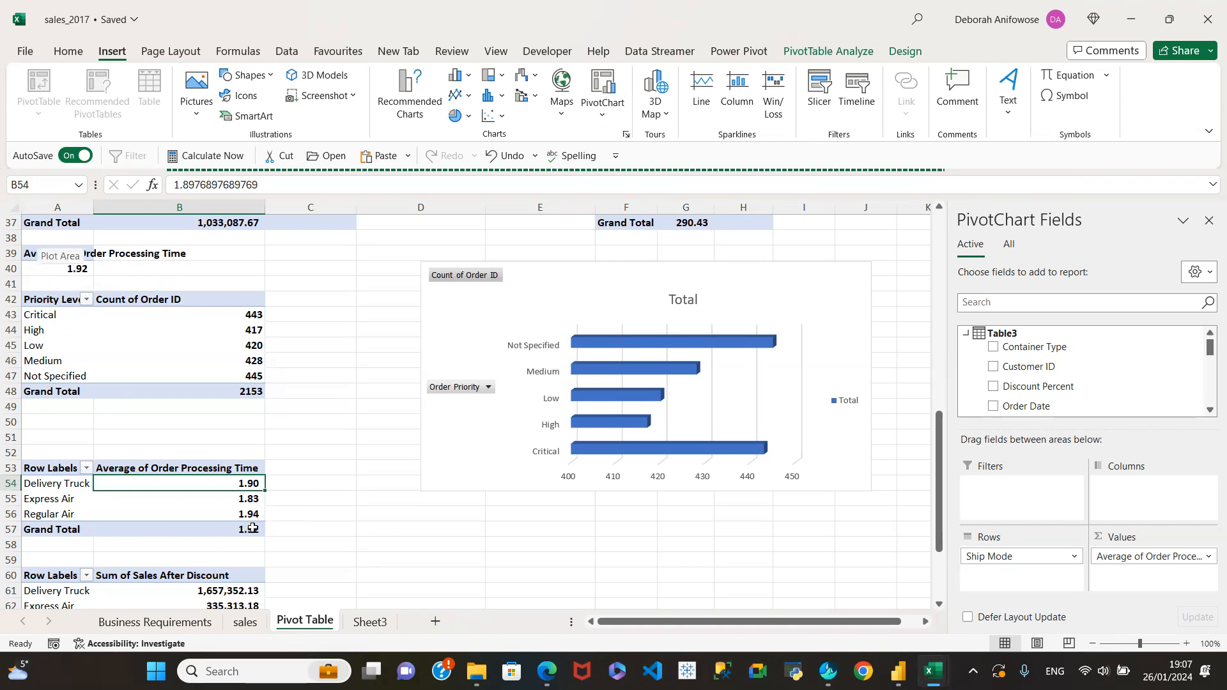
scroll(252, 528, "down", 2)
scroll(277, 510, "down", 2)
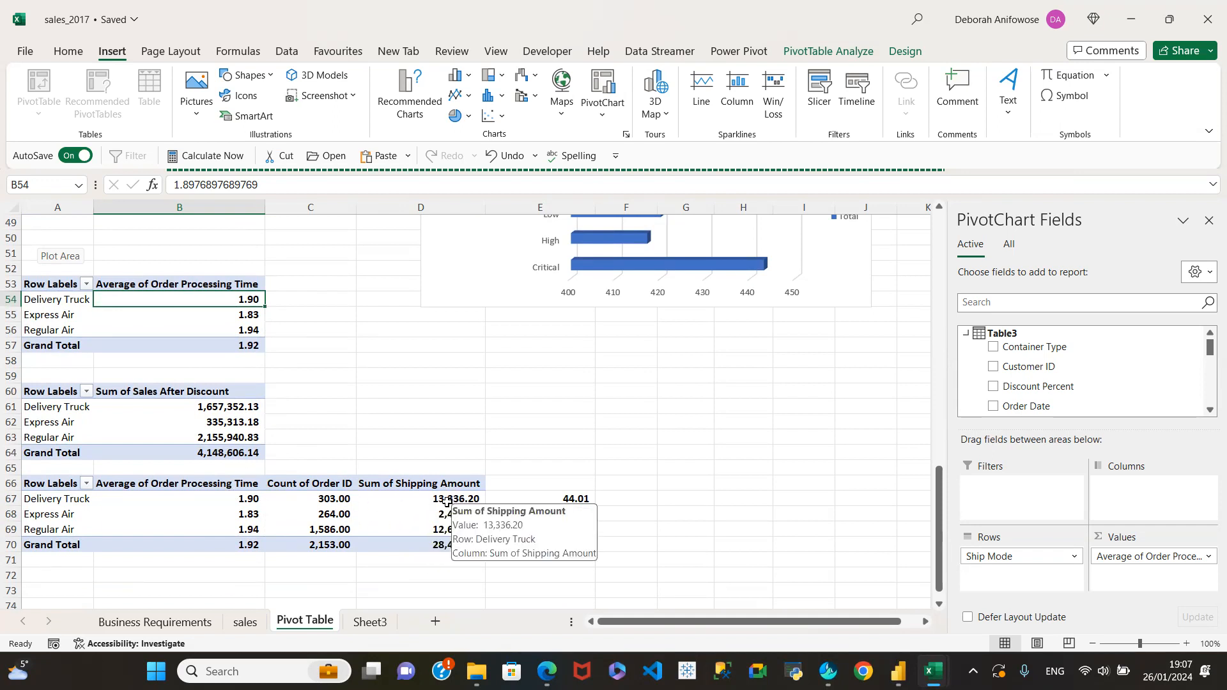
Remove Sum of Shipping Amount, Count of Order ID and Average of Order Processing Time from the ship mode pivot table in A66.
left_click(99, 520)
left_click(47, 514)
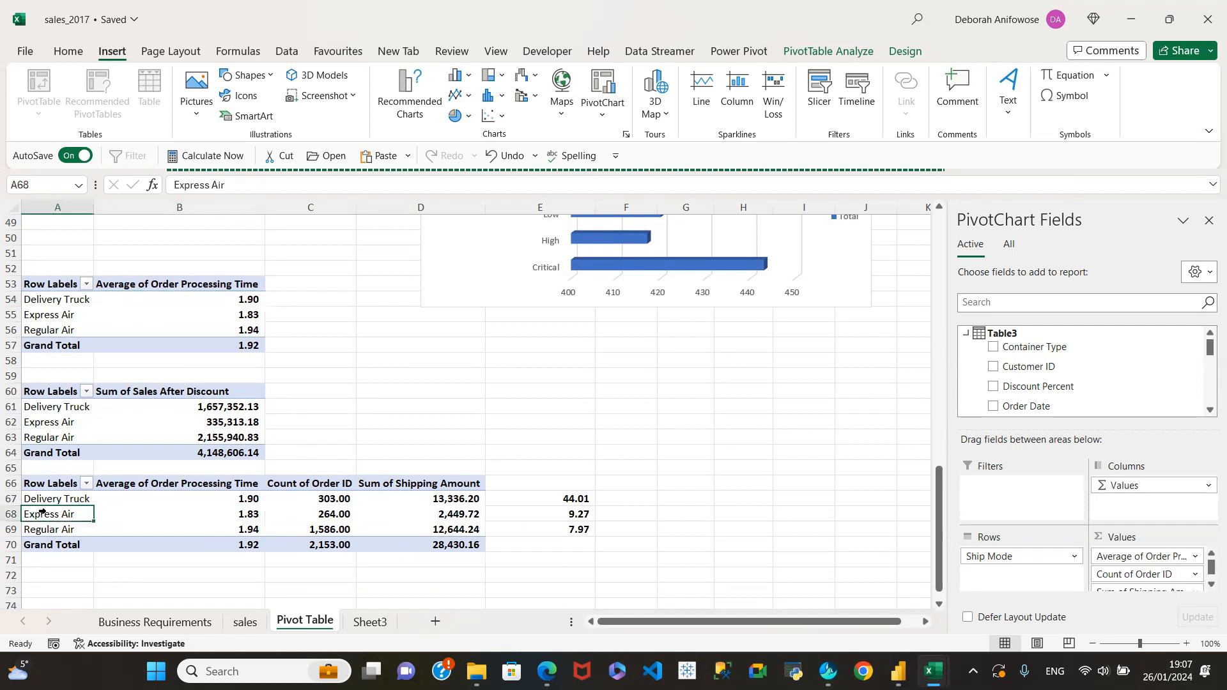
right_click(41, 510)
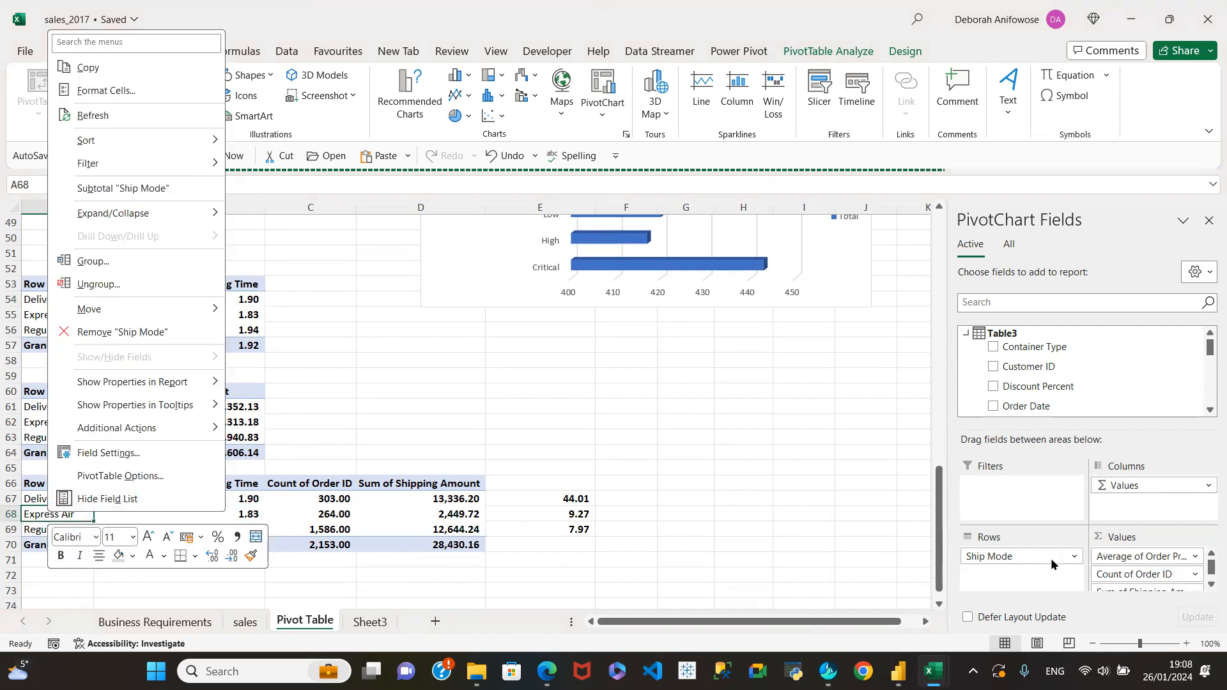
left_click_drag(1210, 566, 1209, 586)
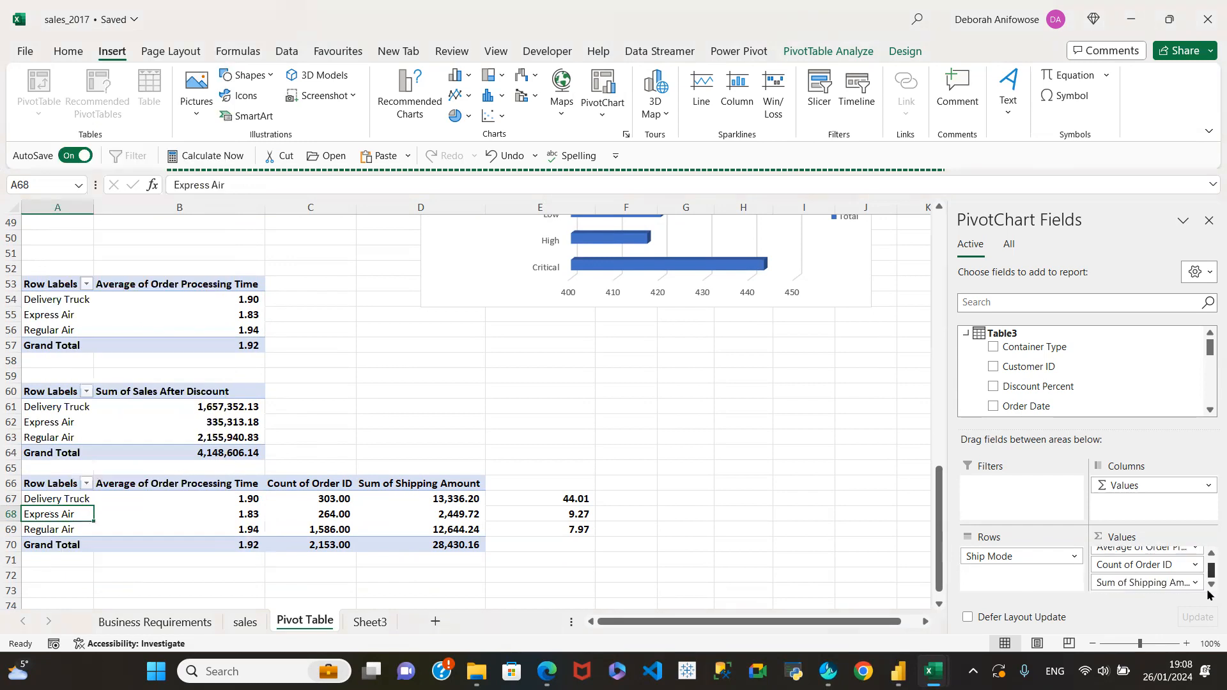
left_click_drag(1134, 580, 1135, 393)
left_click_drag(1132, 574, 1125, 393)
left_click_drag(1128, 555, 1130, 361)
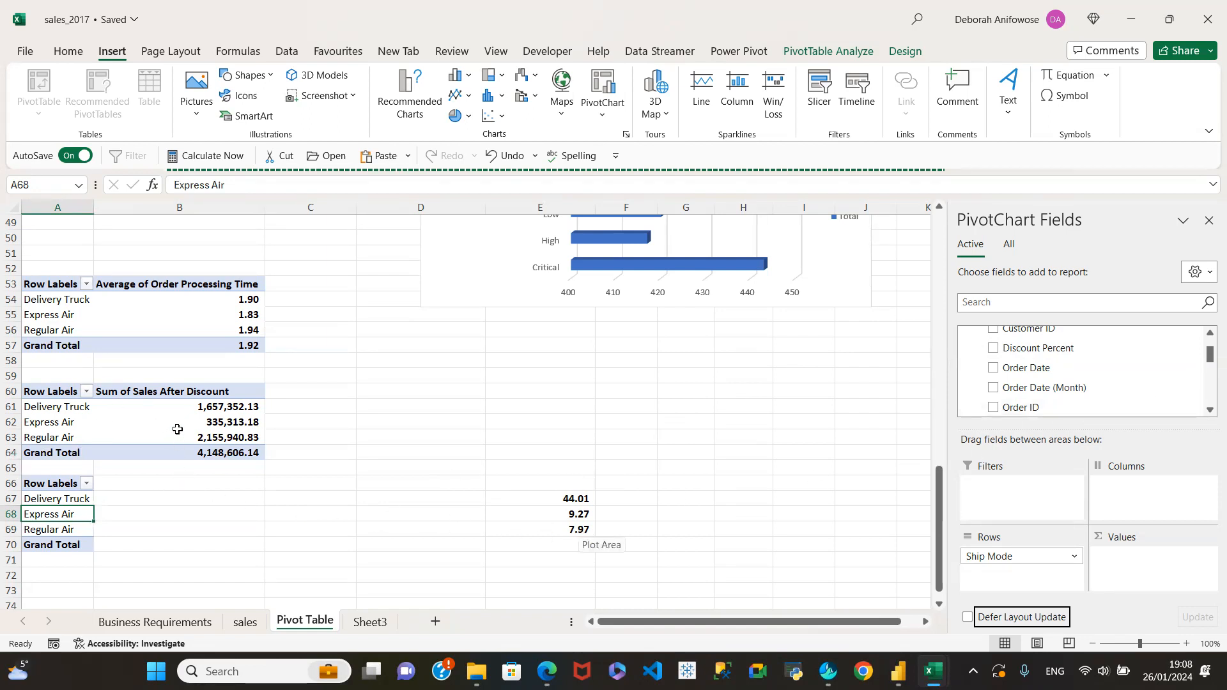
Add Order Processing Time and Shipping Amount as values to the ship mode pivot table in A66.
scroll(1102, 391, "up", 1)
scroll(1103, 391, "down", 2)
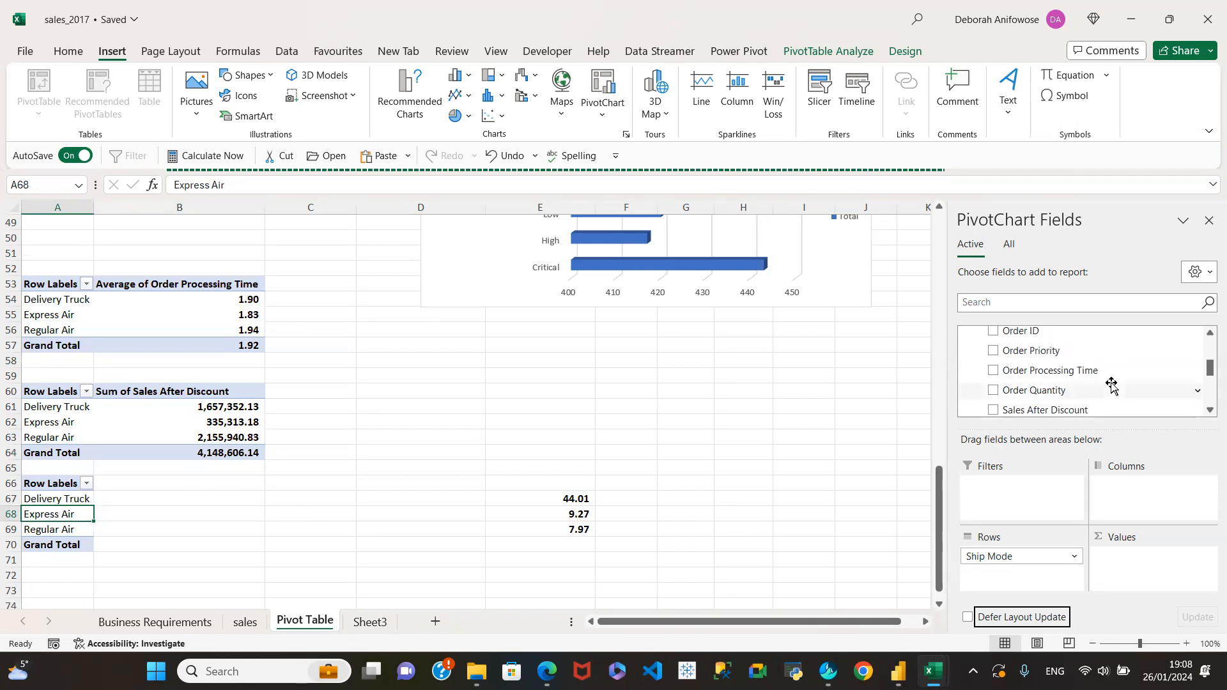
left_click(992, 371)
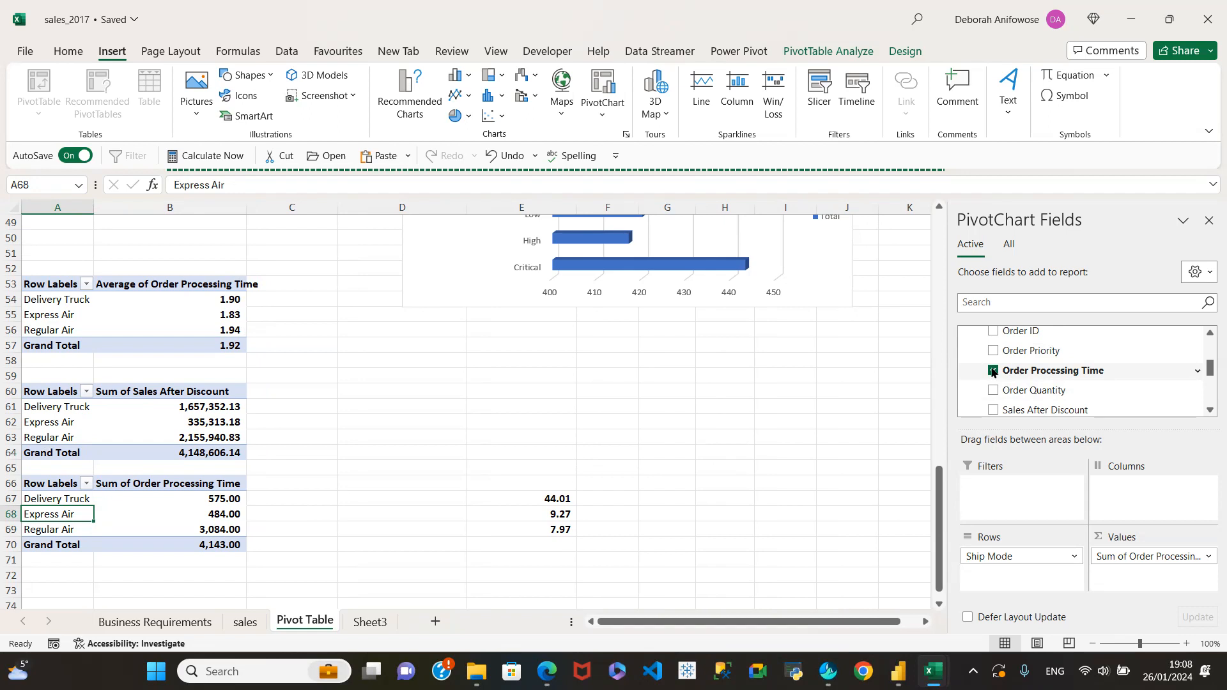
scroll(1041, 390, "down", 1)
scroll(1041, 388, "down", 1)
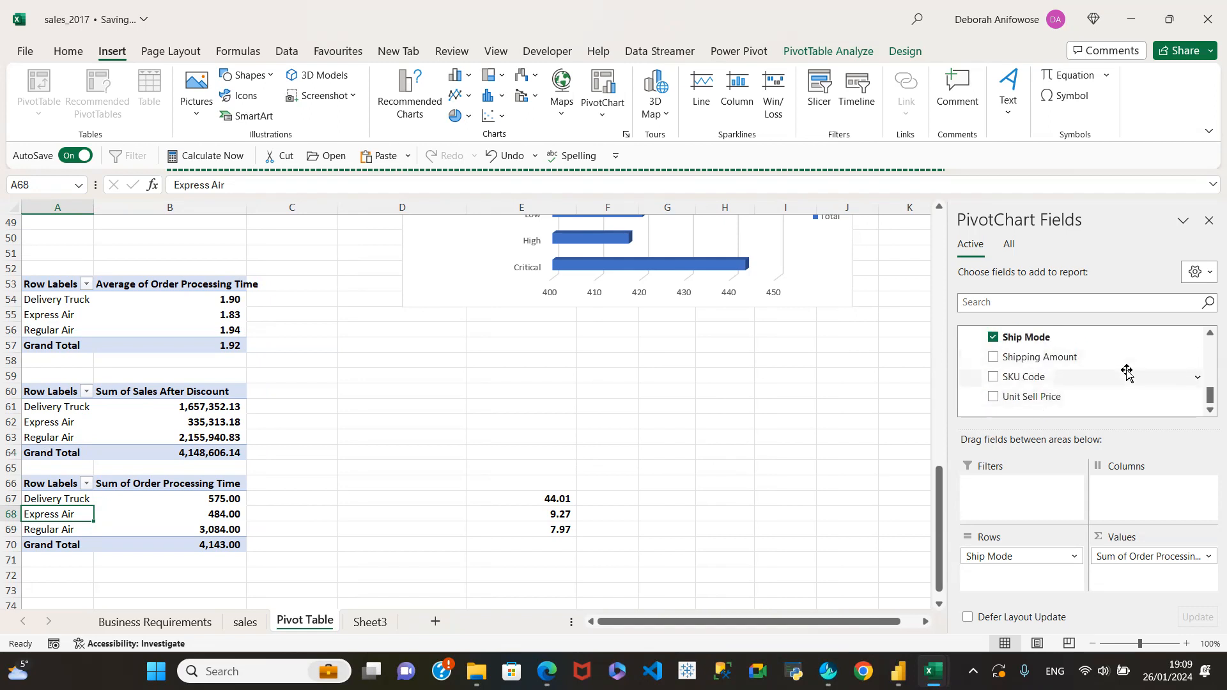
left_click(993, 359)
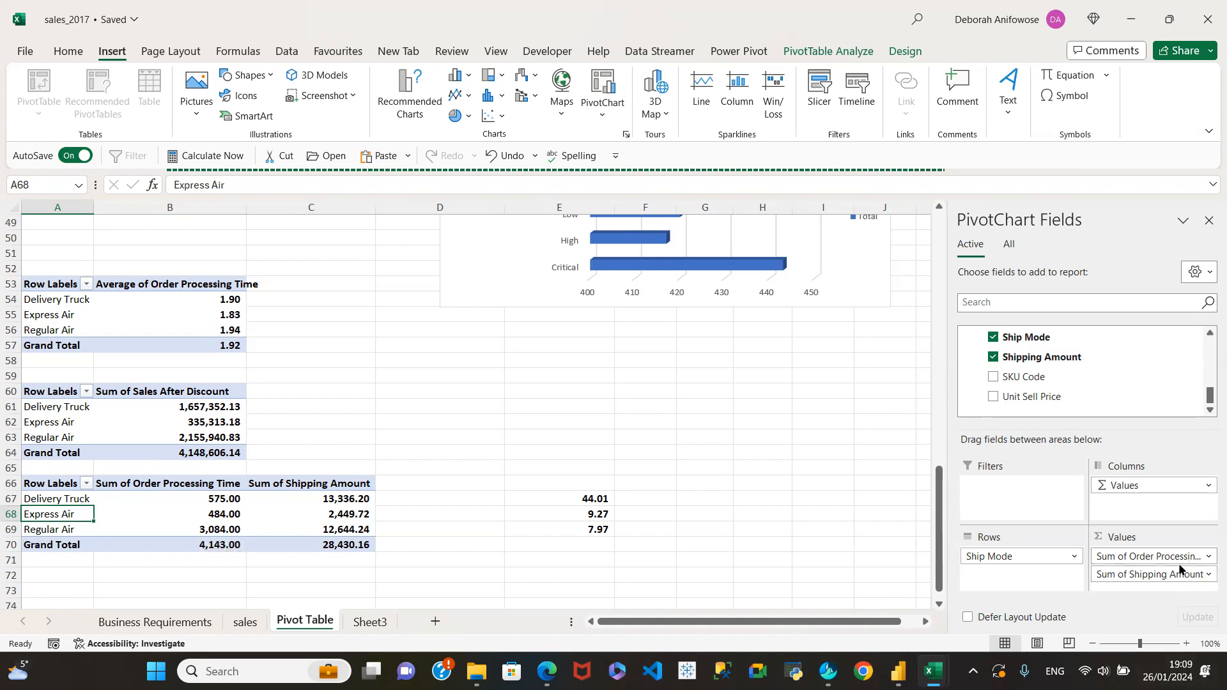
Summarize the Order Processing Time values of the ship mode pivot table in A66 by Average.
left_click(1210, 557)
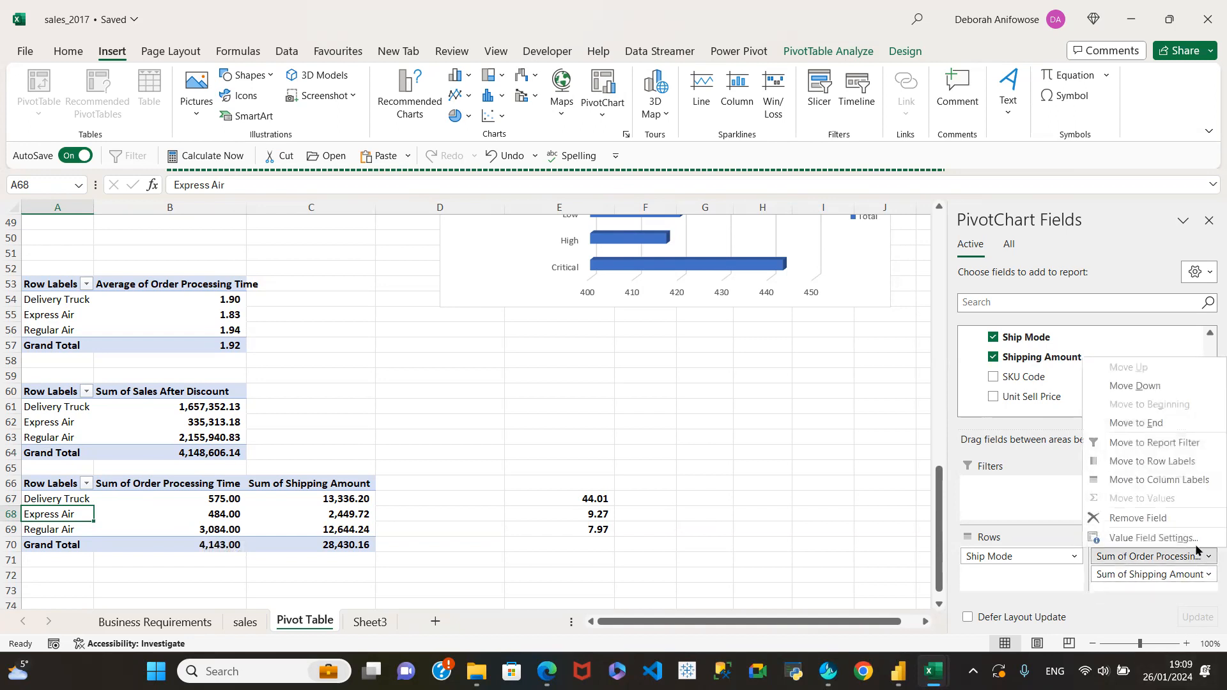
left_click(1148, 539)
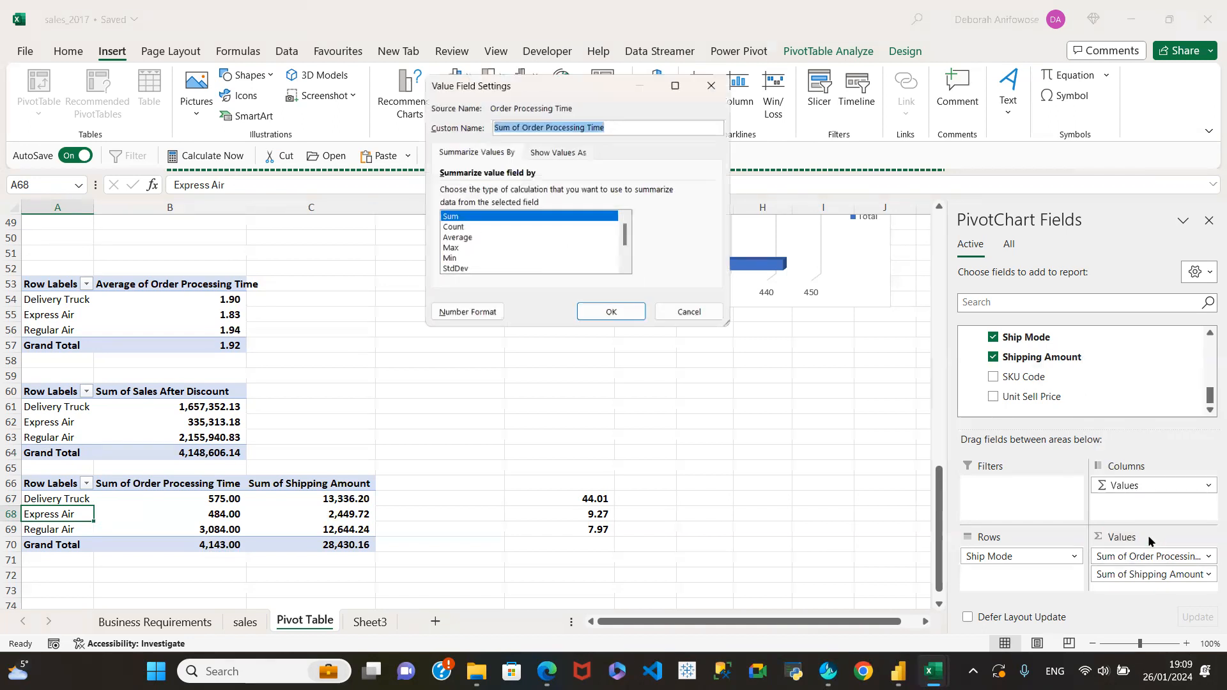
left_click(451, 240)
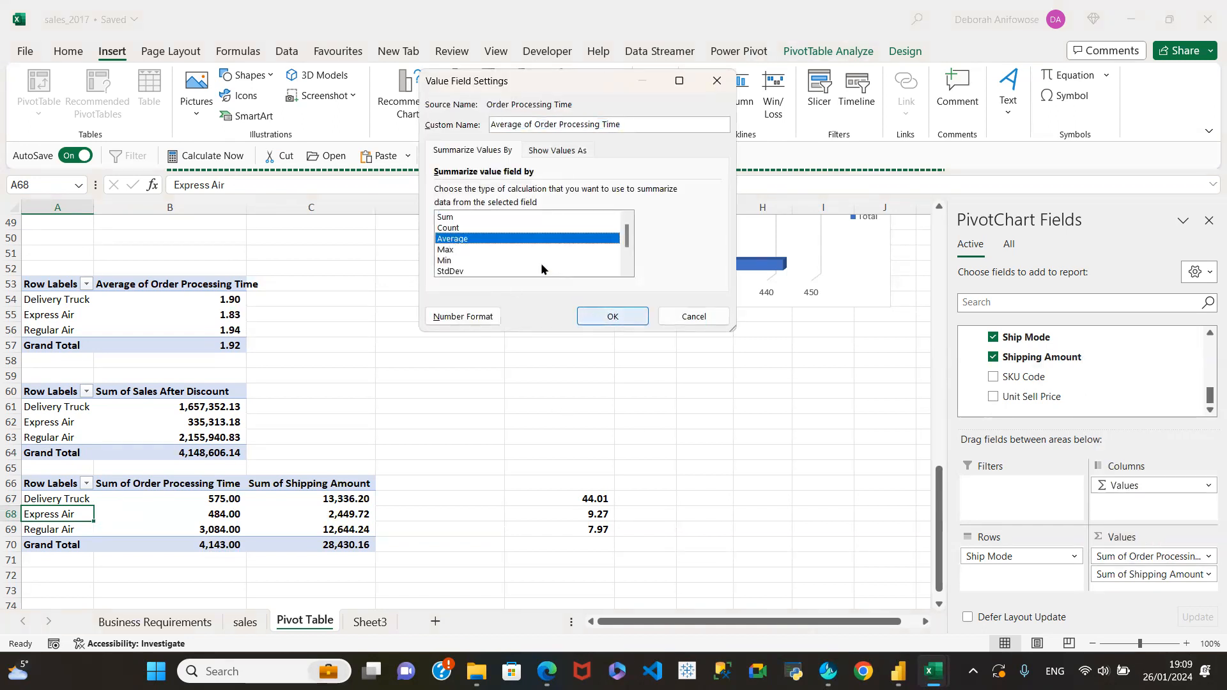
left_click(606, 318)
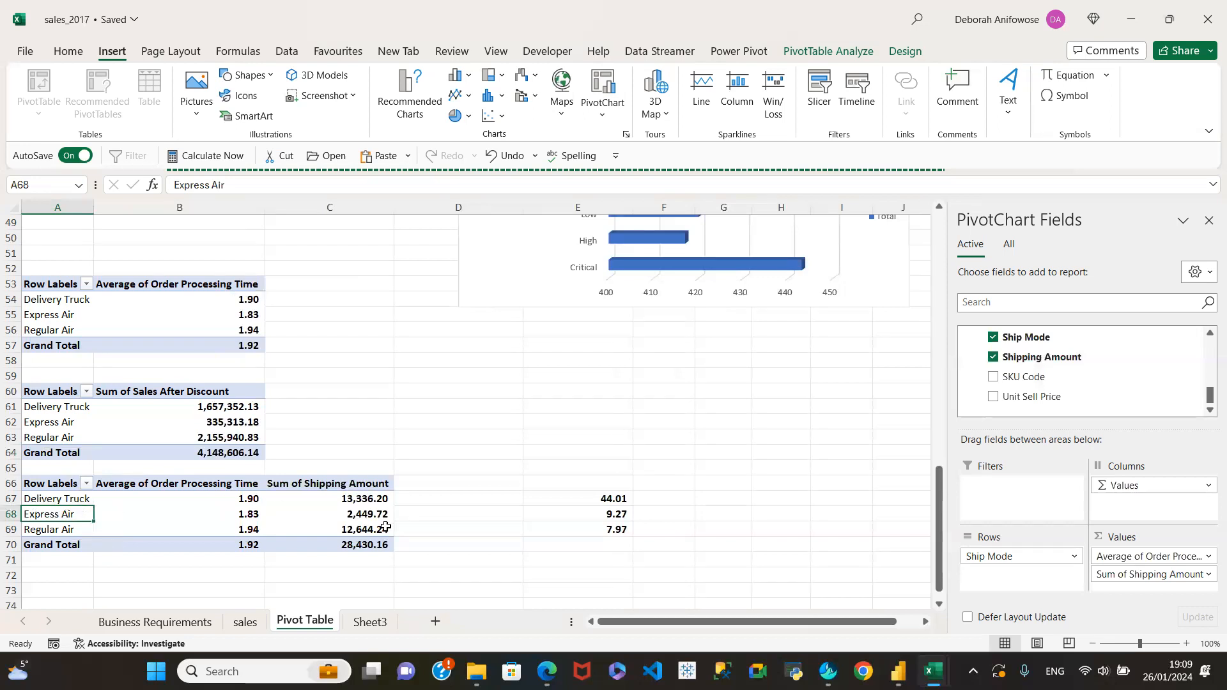
Compare the Delivery Truck and Express Air rows, and add Order ID to the values of the pivot table in A66.
mouse_move(372, 527)
left_click(9, 498)
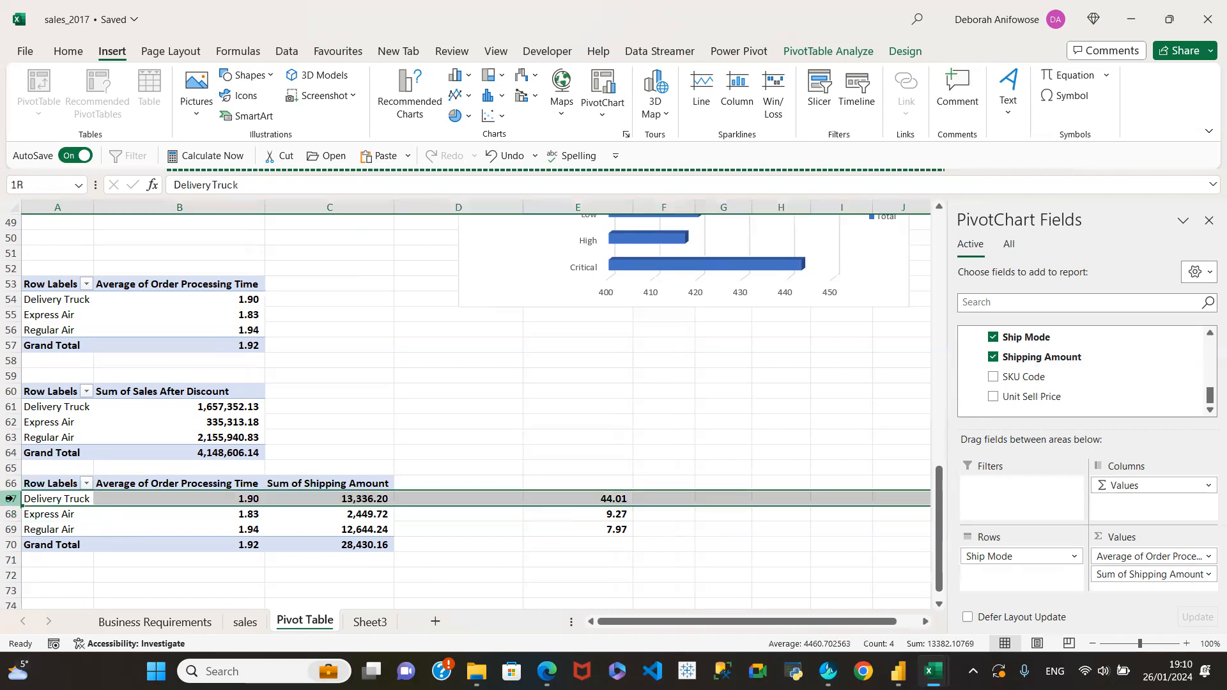
left_click(9, 514)
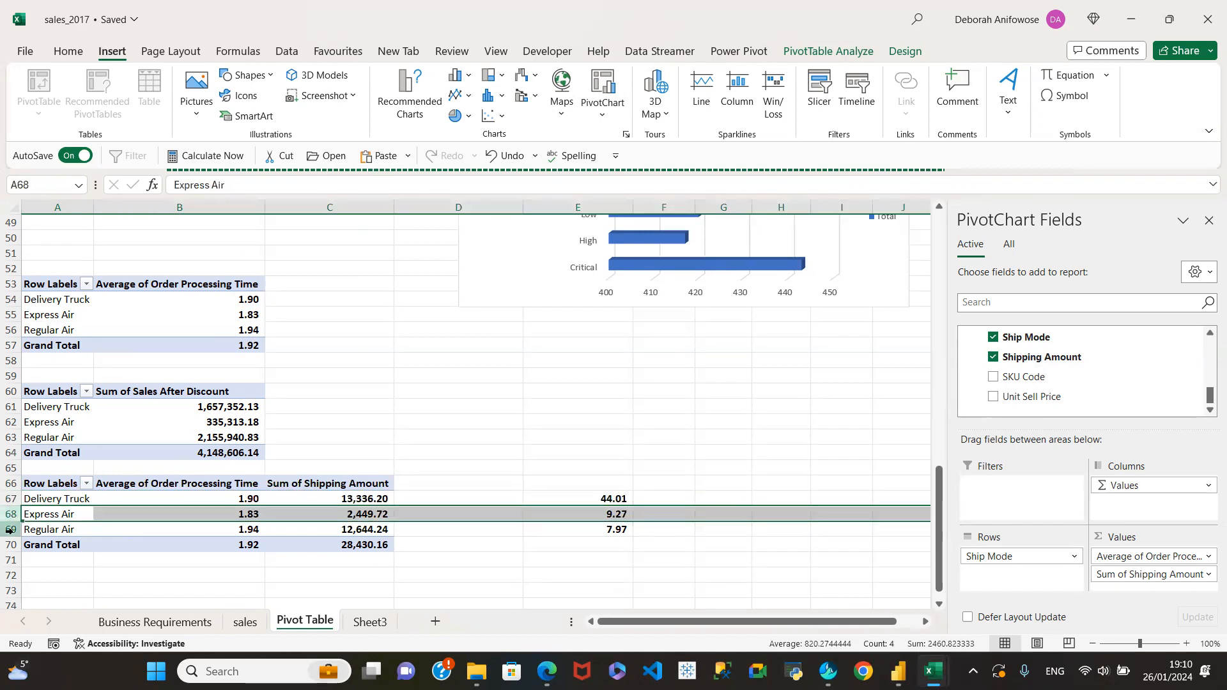
left_click(10, 499)
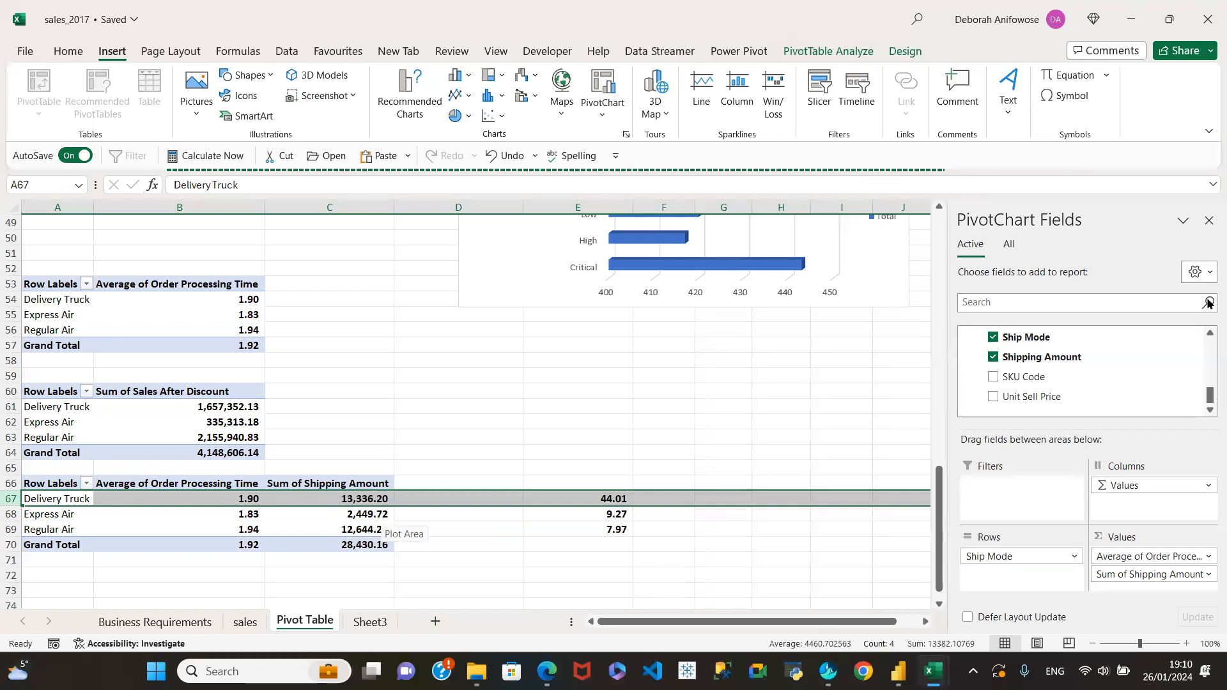
scroll(1112, 362, "up", 6)
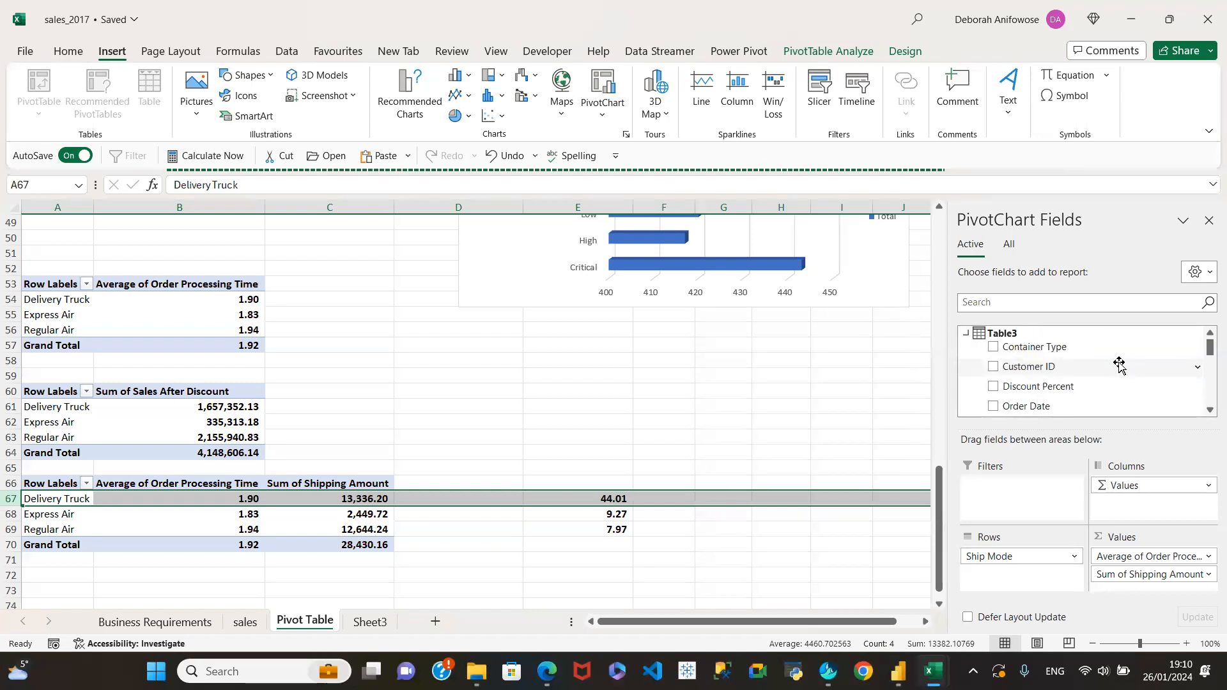
scroll(1118, 363, "down", 2)
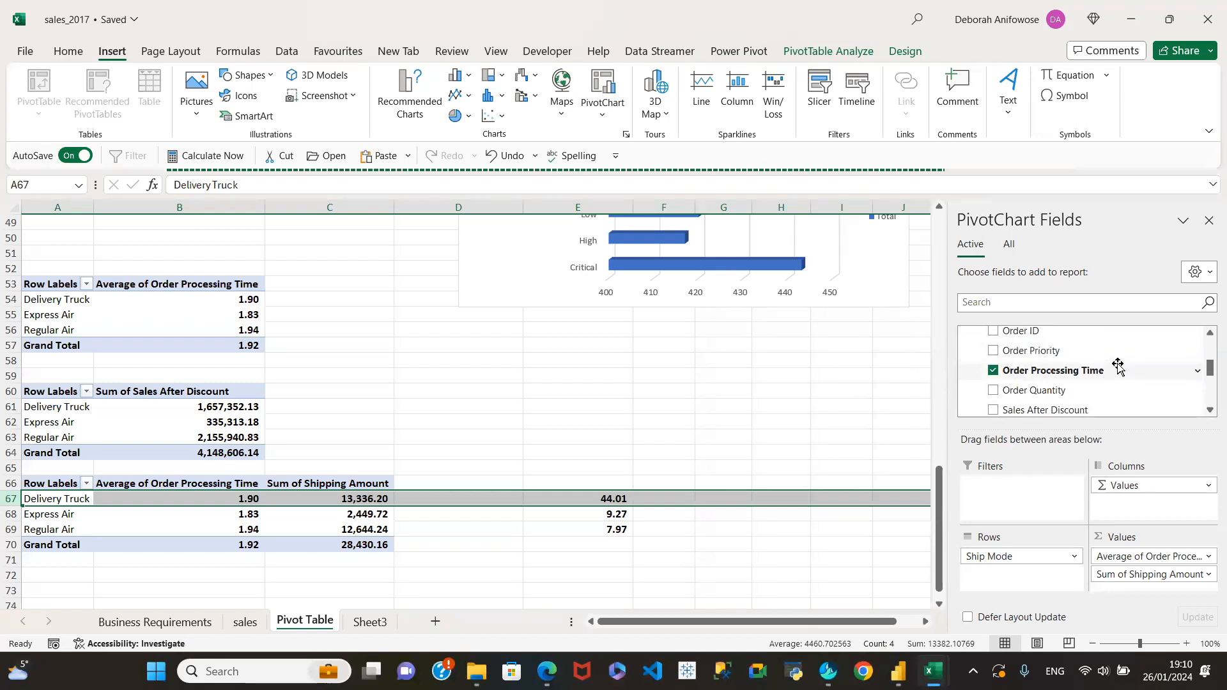
left_click(992, 332)
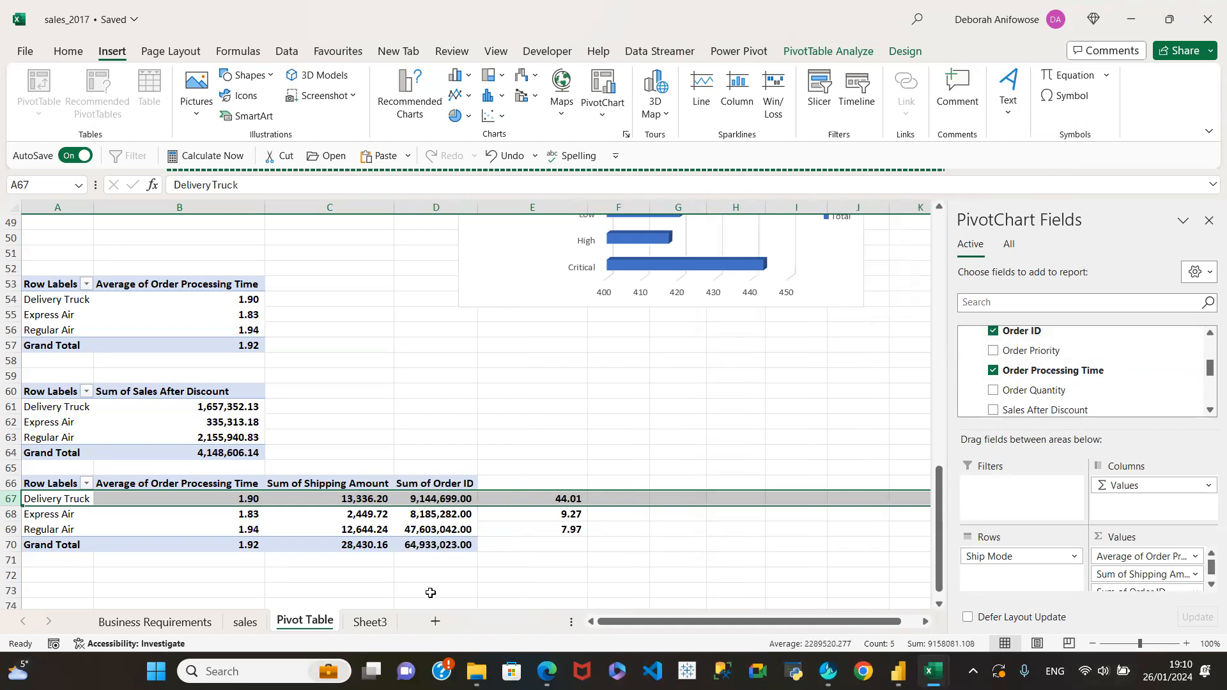
Summarize the Order ID values of the ship mode pivot table in A66 by Count.
left_click(1211, 584)
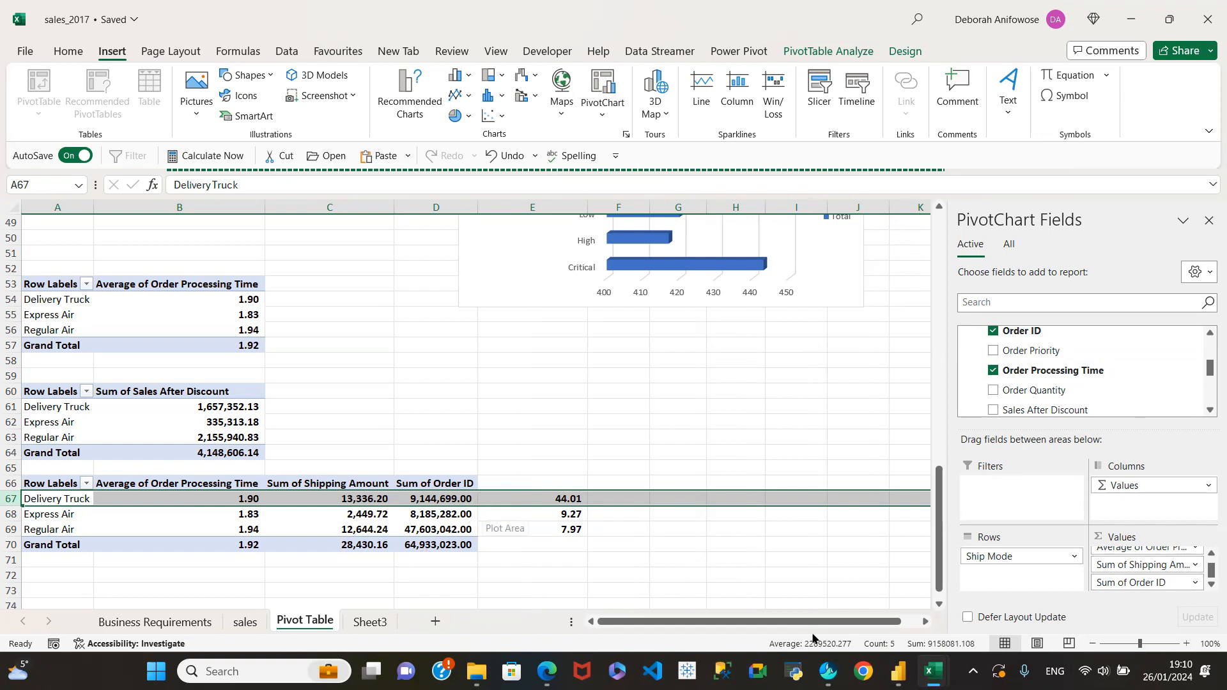
left_click(1192, 582)
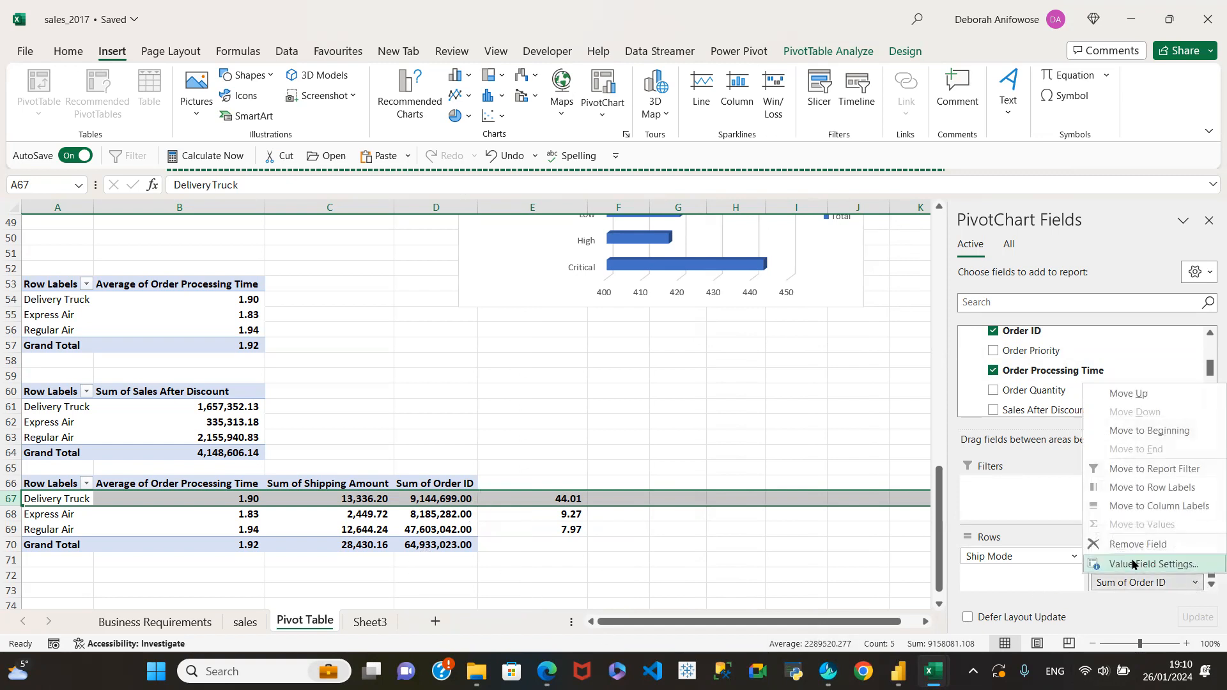
left_click(1154, 564)
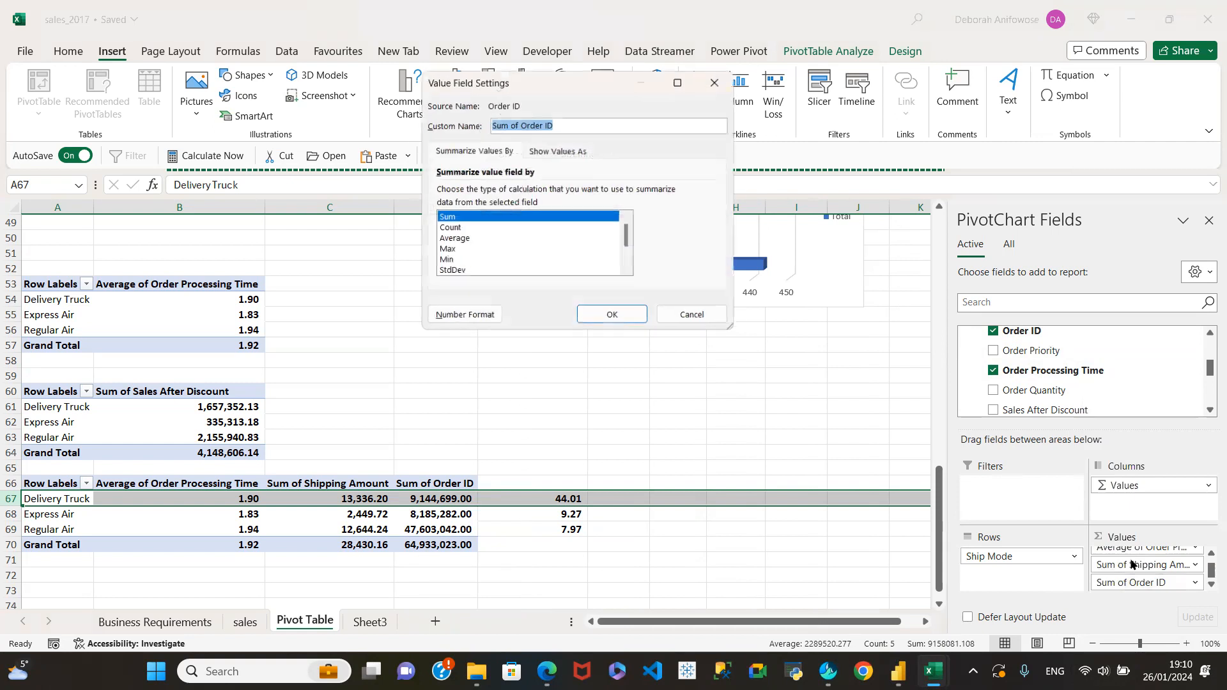
left_click(447, 228)
left_click(606, 317)
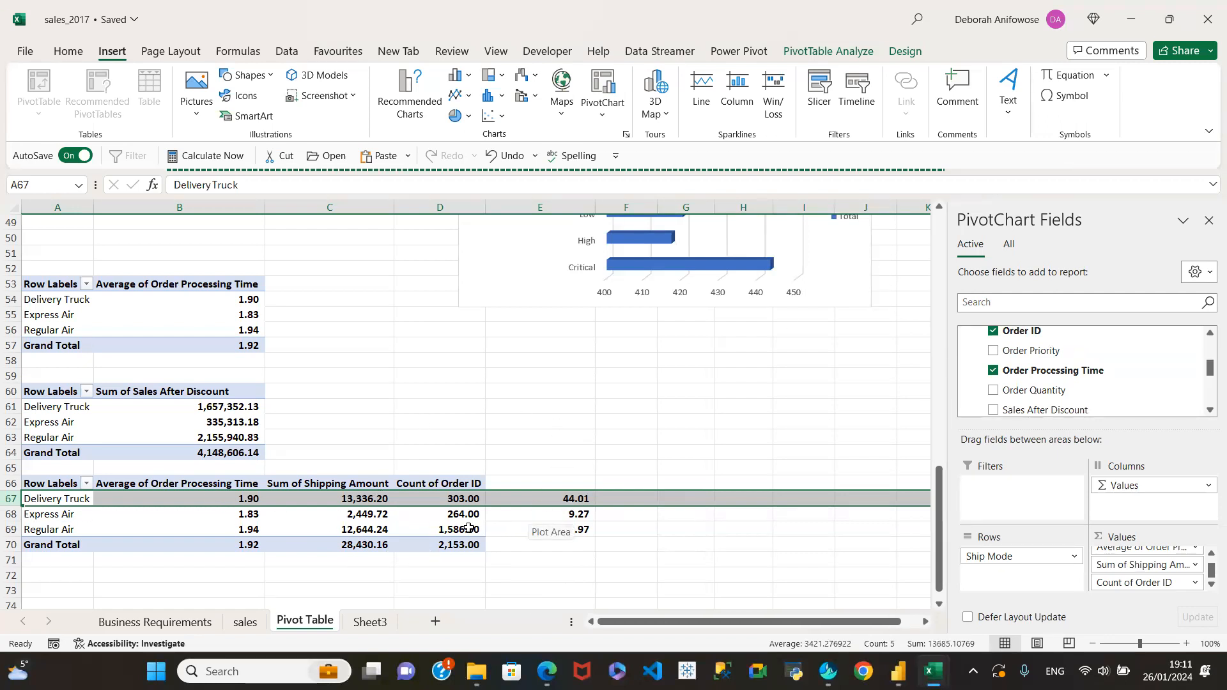
Compare the Sum of Shipping Amount in C67:C69 with the Count of Order ID in D67:D69 for each ship mode.
mouse_move(459, 529)
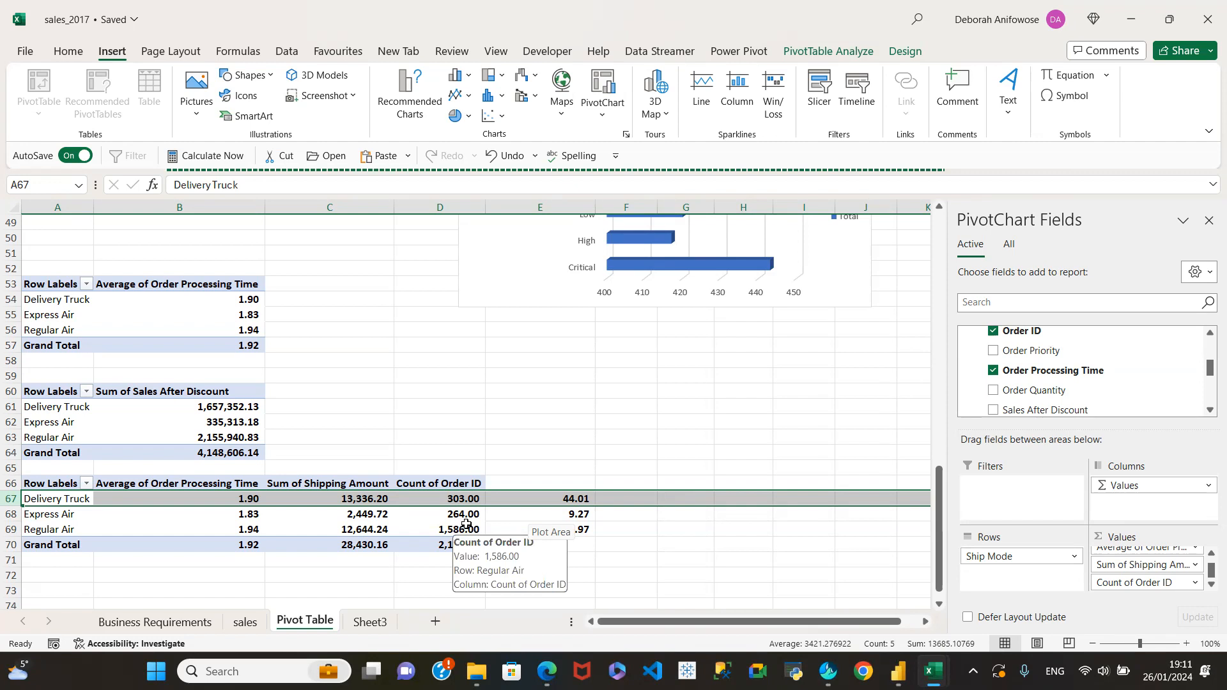
mouse_move(344, 525)
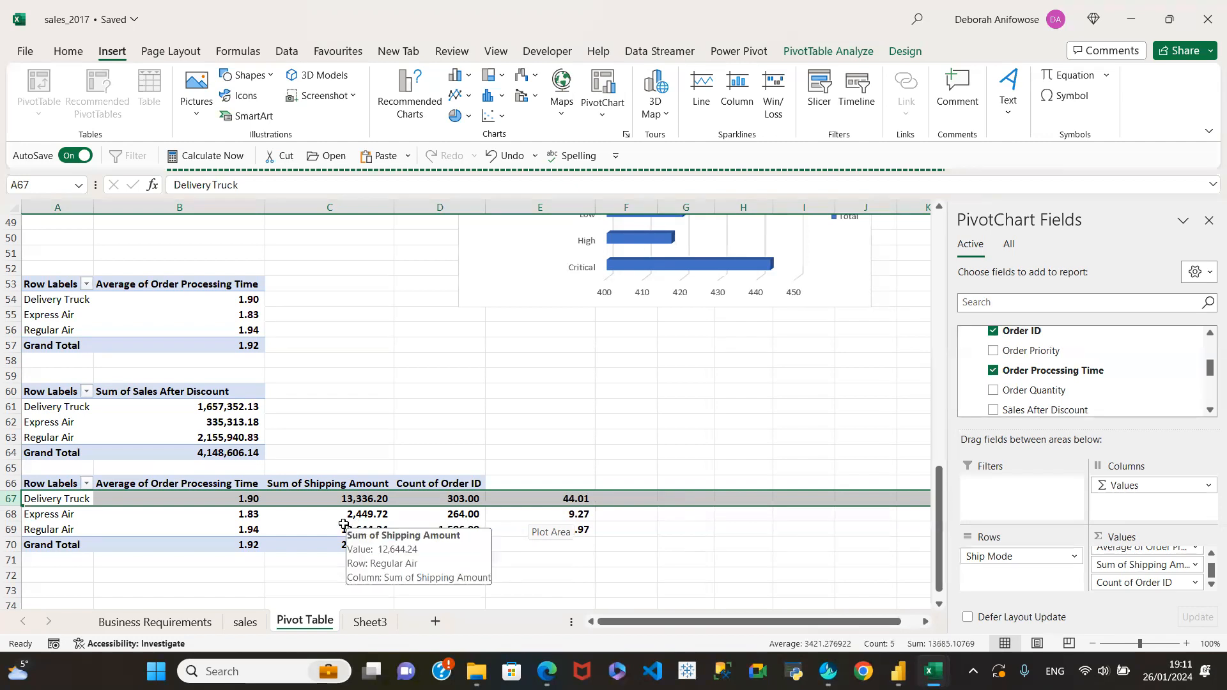
left_click(355, 517)
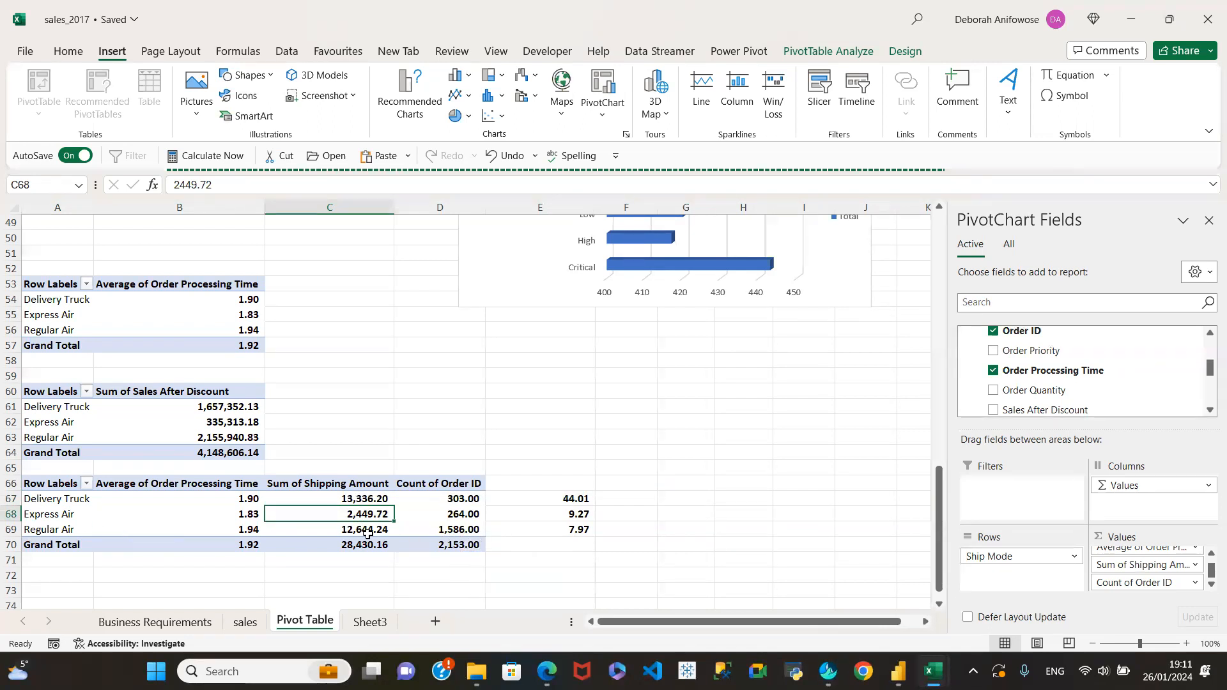
mouse_move(338, 532)
left_click_drag(370, 495, 366, 531)
left_click_drag(457, 495, 457, 527)
left_click_drag(327, 500, 329, 530)
left_click_drag(440, 503, 451, 528)
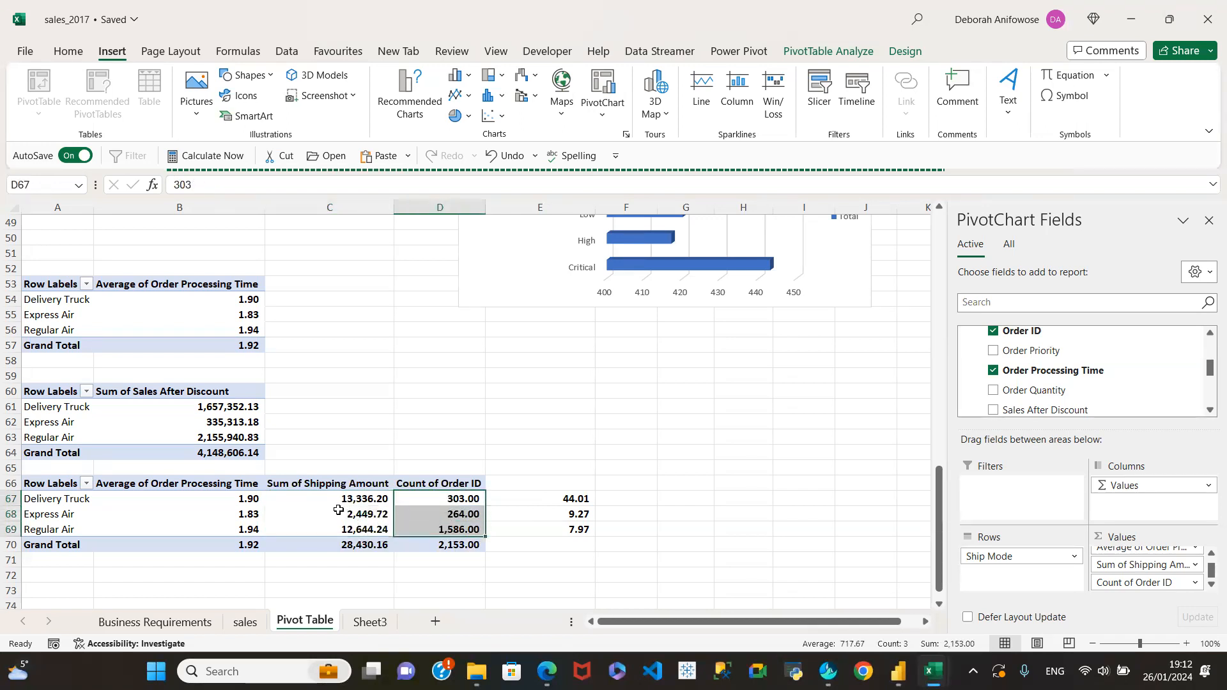
left_click(339, 510)
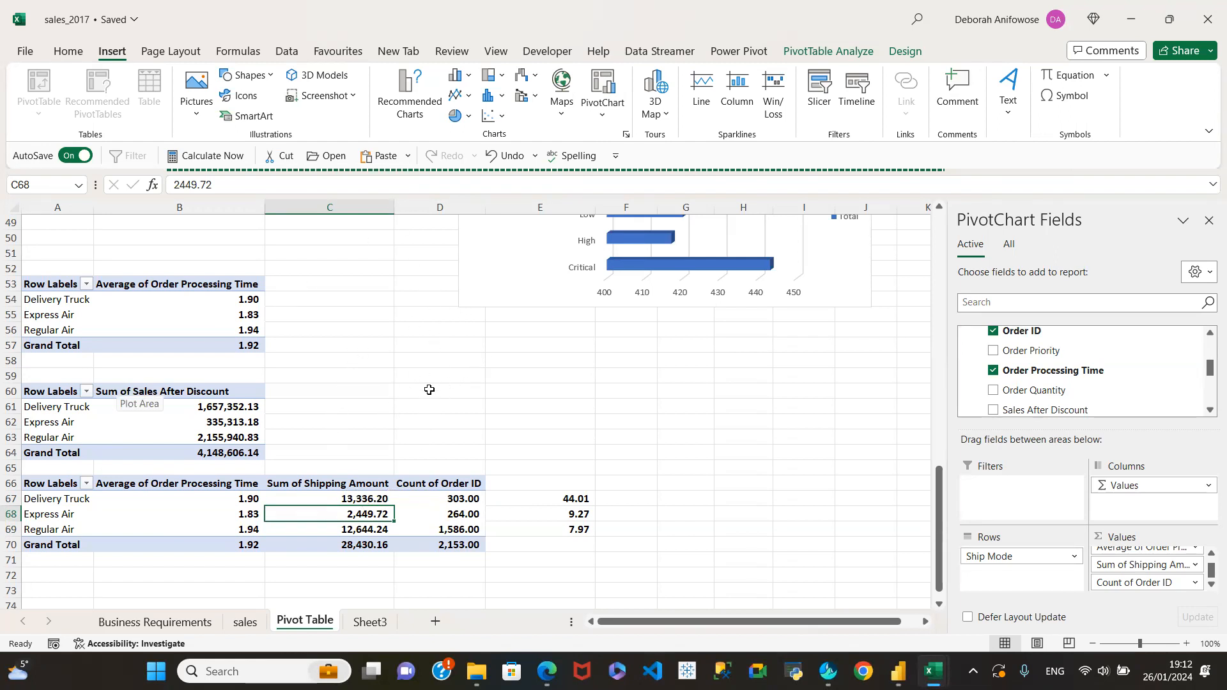
left_click(383, 499)
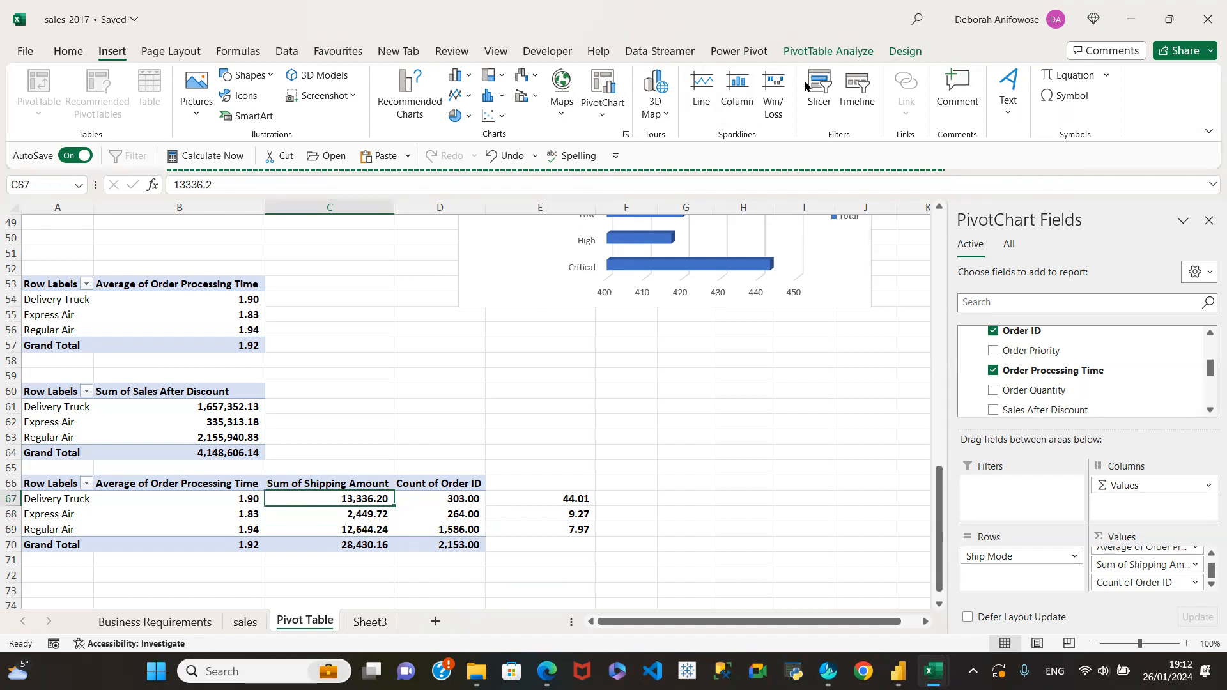
Check whether a calculated field is available for the ship mode pivot table, and examine the manual values beside it in E67:E69.
left_click(818, 54)
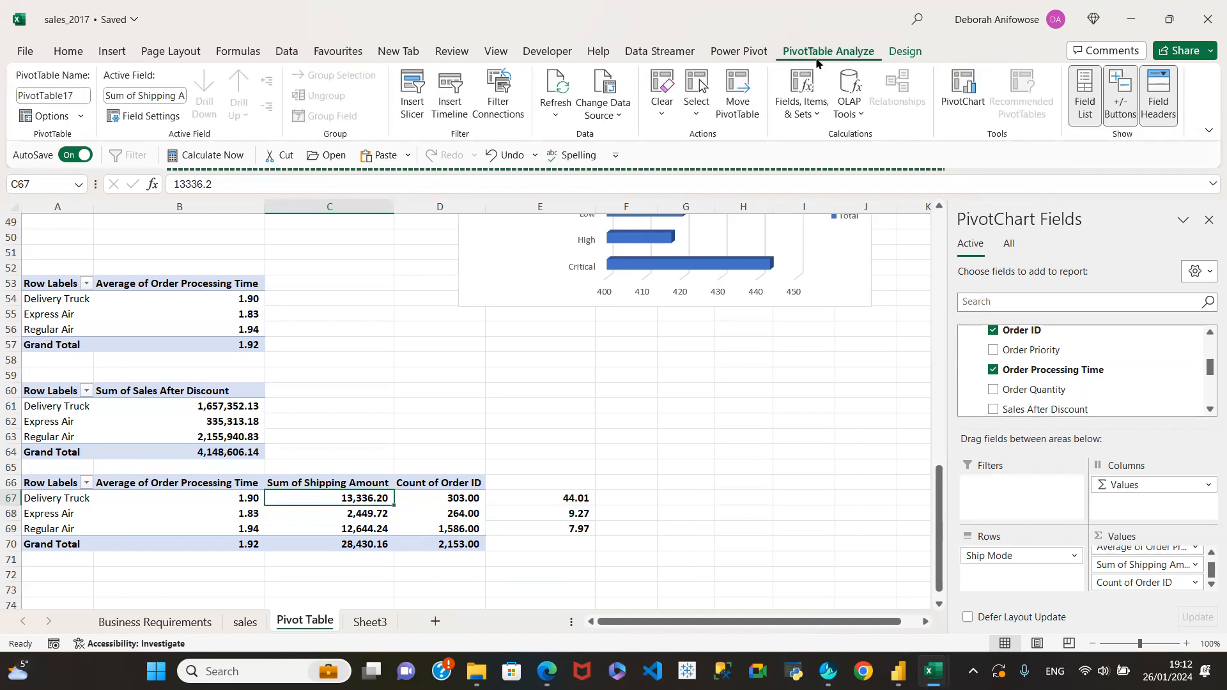
left_click(813, 116)
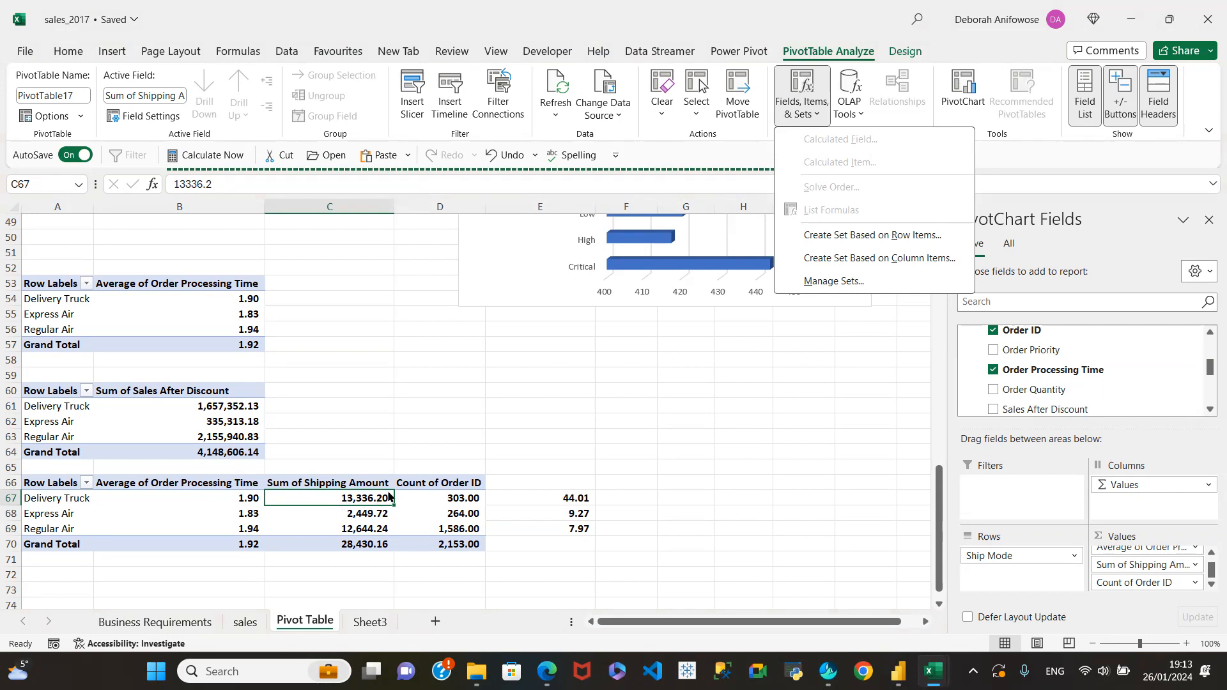
left_click(540, 494)
left_click(557, 500)
left_click(569, 515)
left_click(571, 535)
left_click(542, 496)
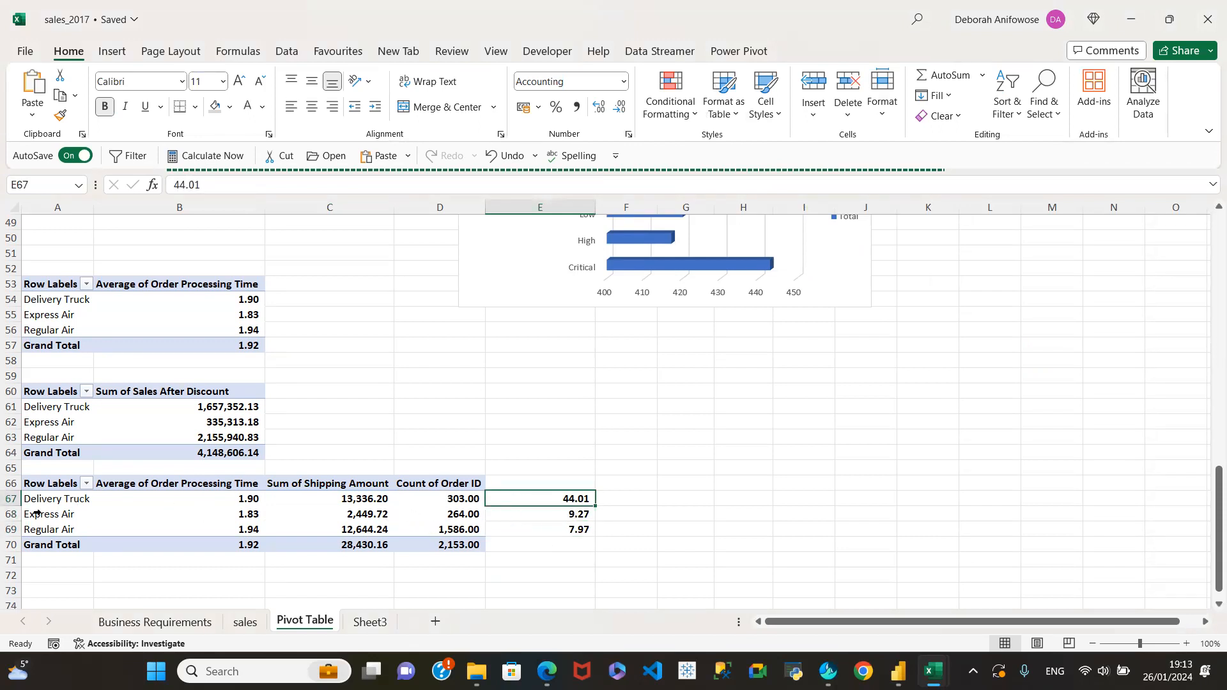
Compare the Delivery Truck, Express Air and Regular Air rows by processing time, order count and the value in column E.
left_click(12, 499)
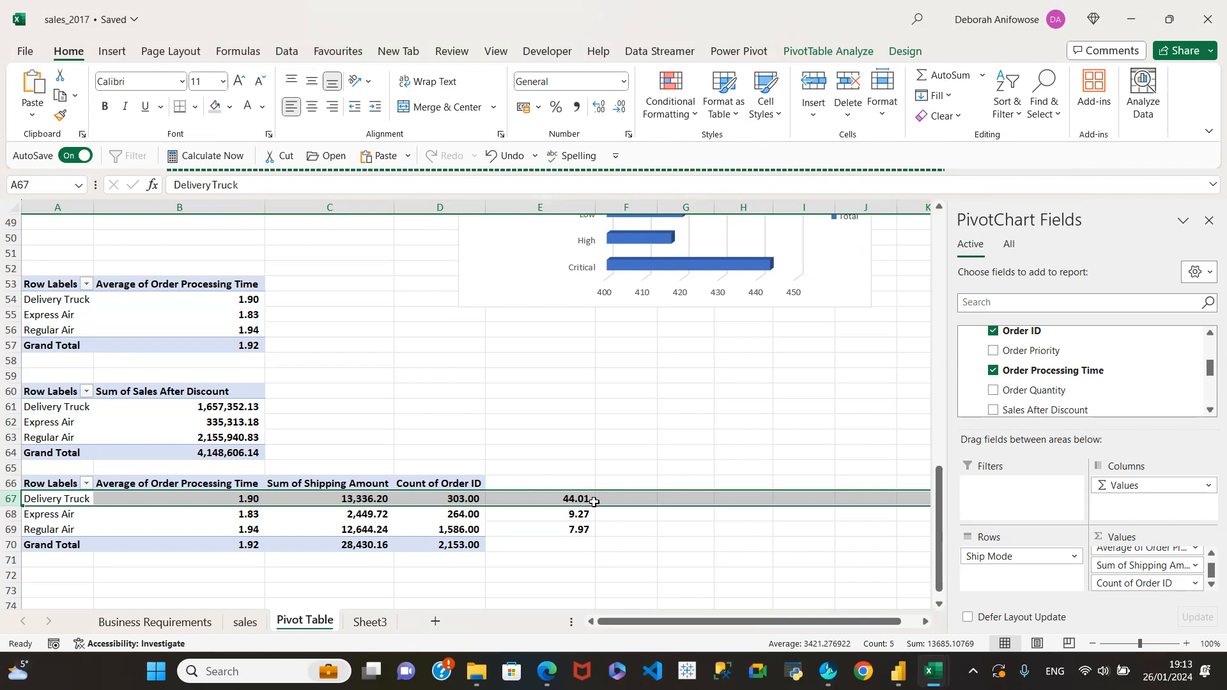
left_click(11, 514)
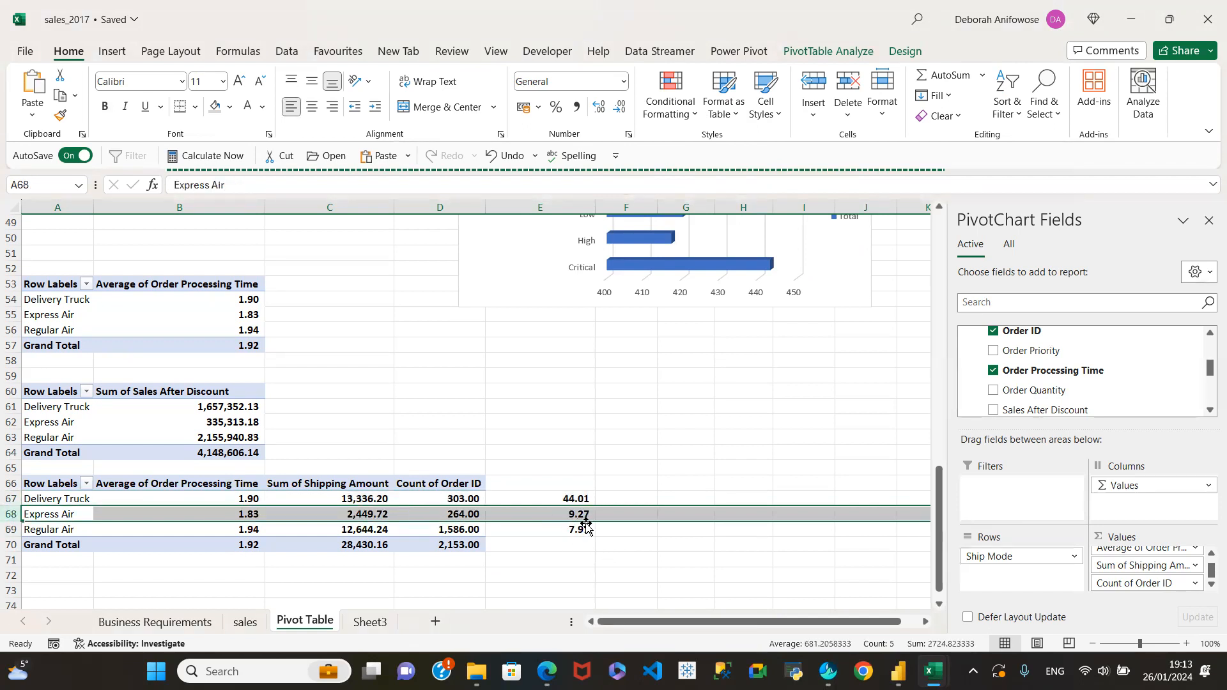
left_click(10, 529)
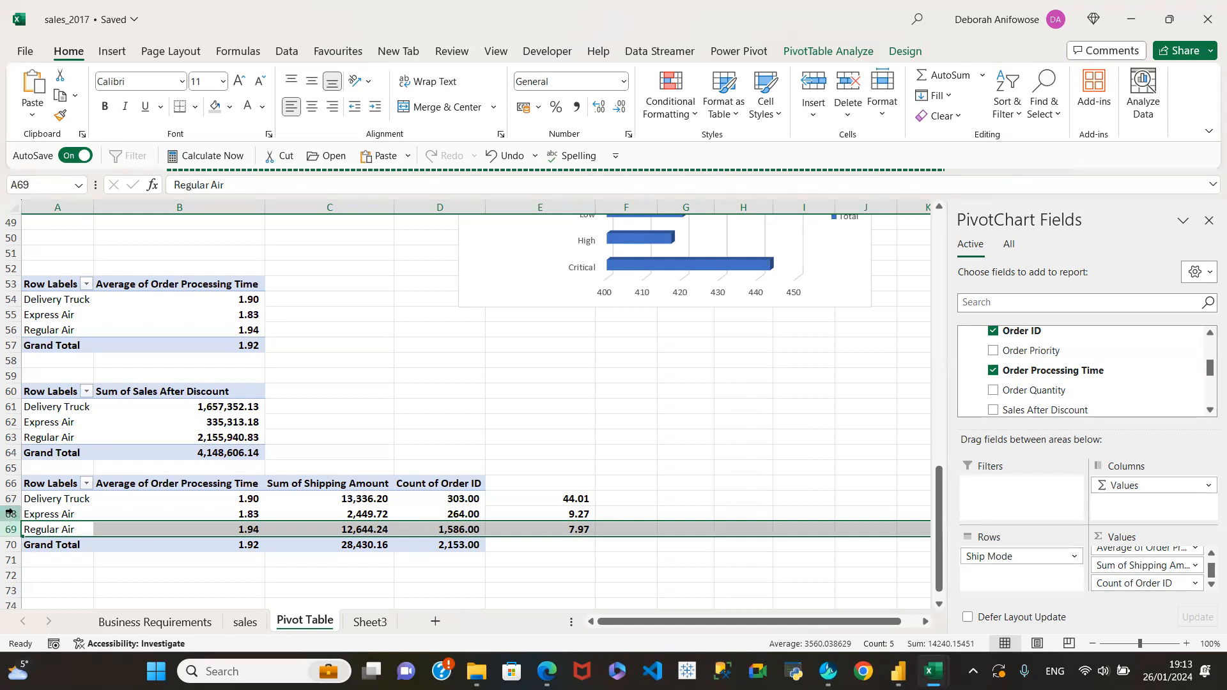
left_click(9, 512)
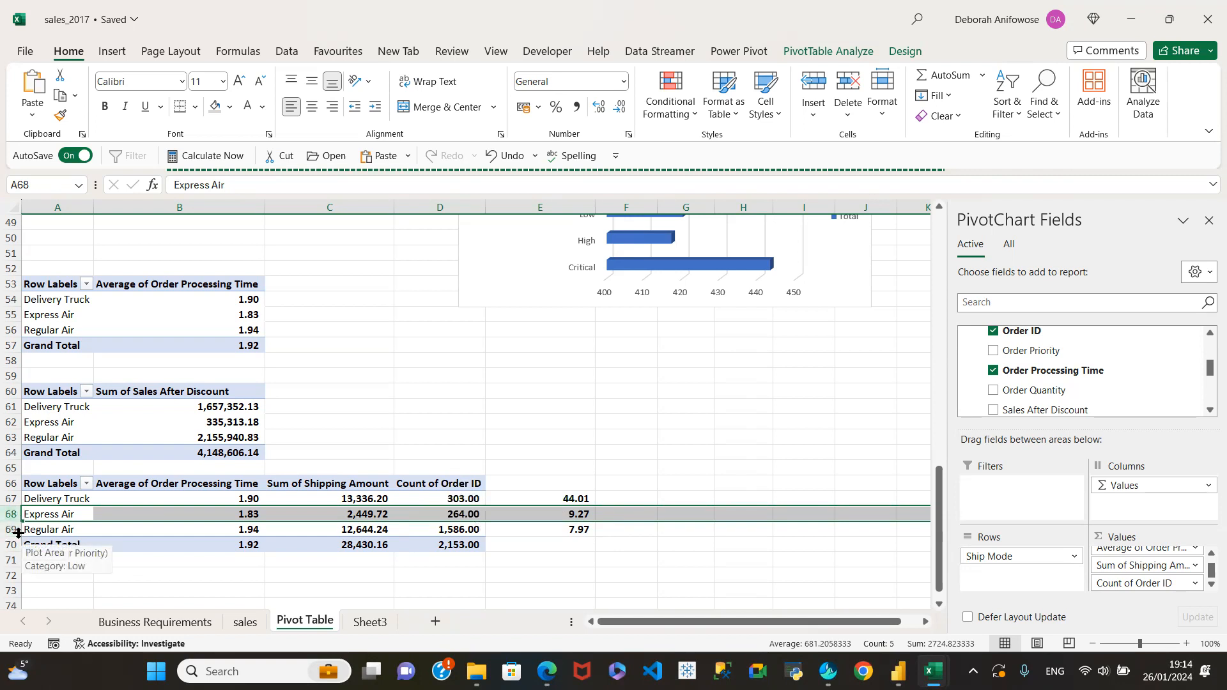
left_click(571, 528)
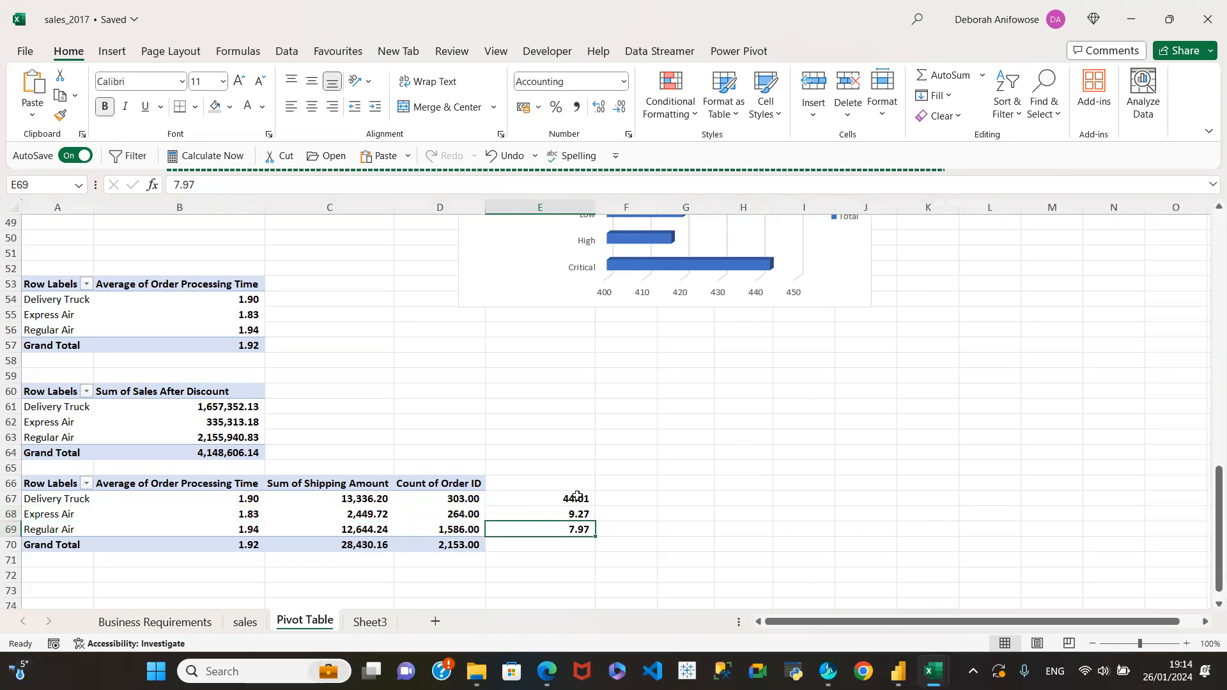
left_click(578, 497)
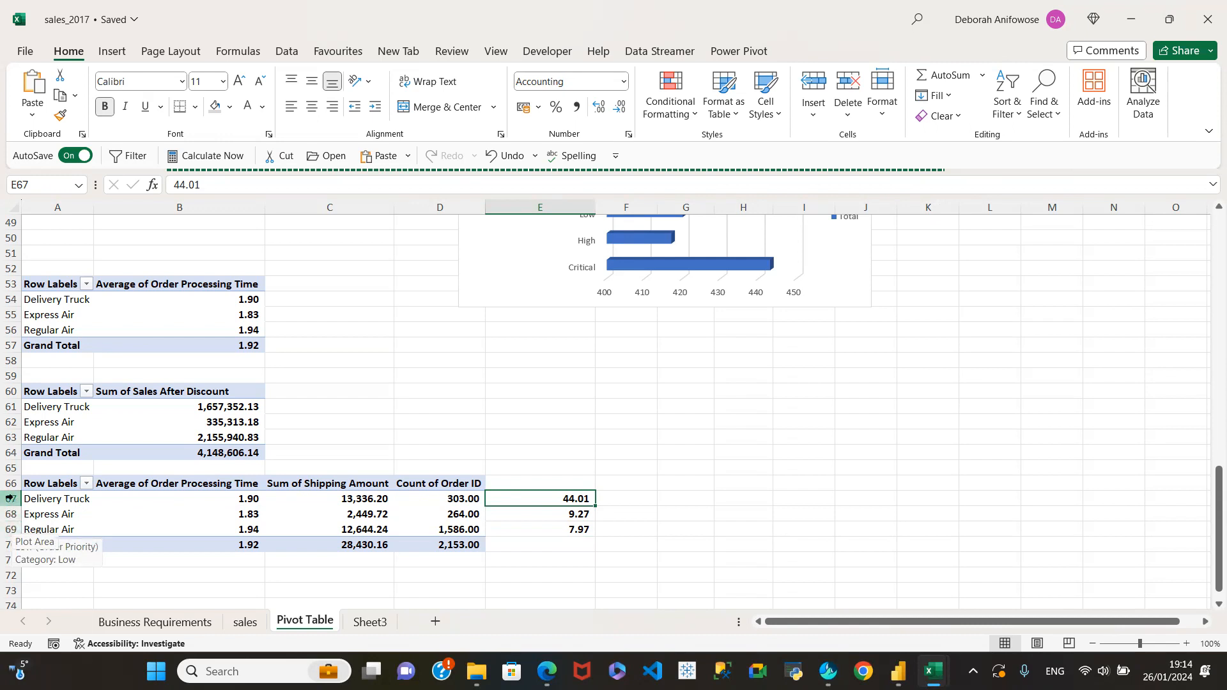
left_click(454, 528)
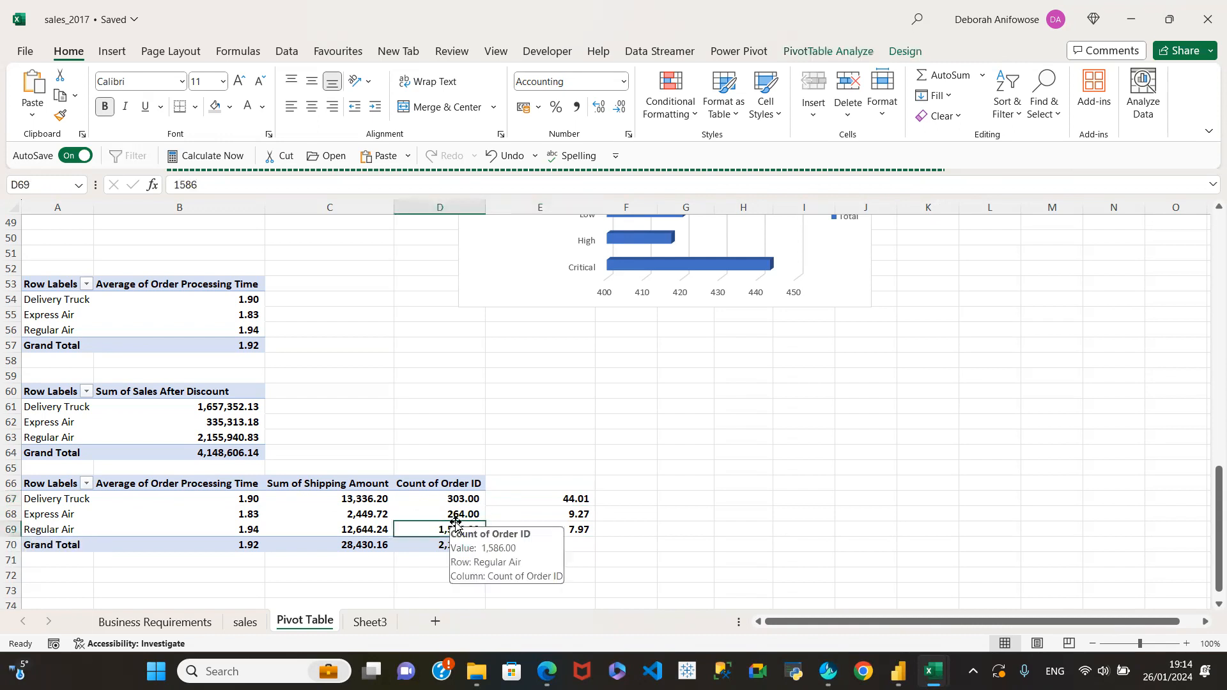
left_click(439, 511)
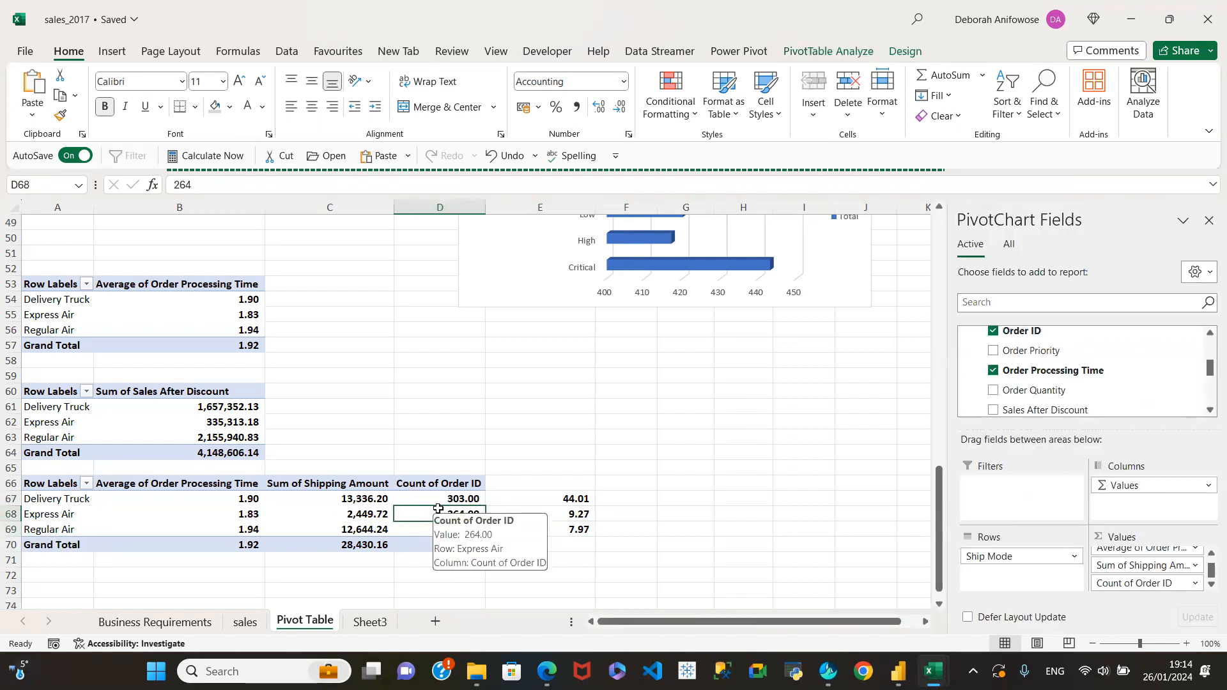
Glance at the dashboard on Sheet3, return to the Pivot Table sheet and close the PivotChart Fields pane.
left_click(370, 624)
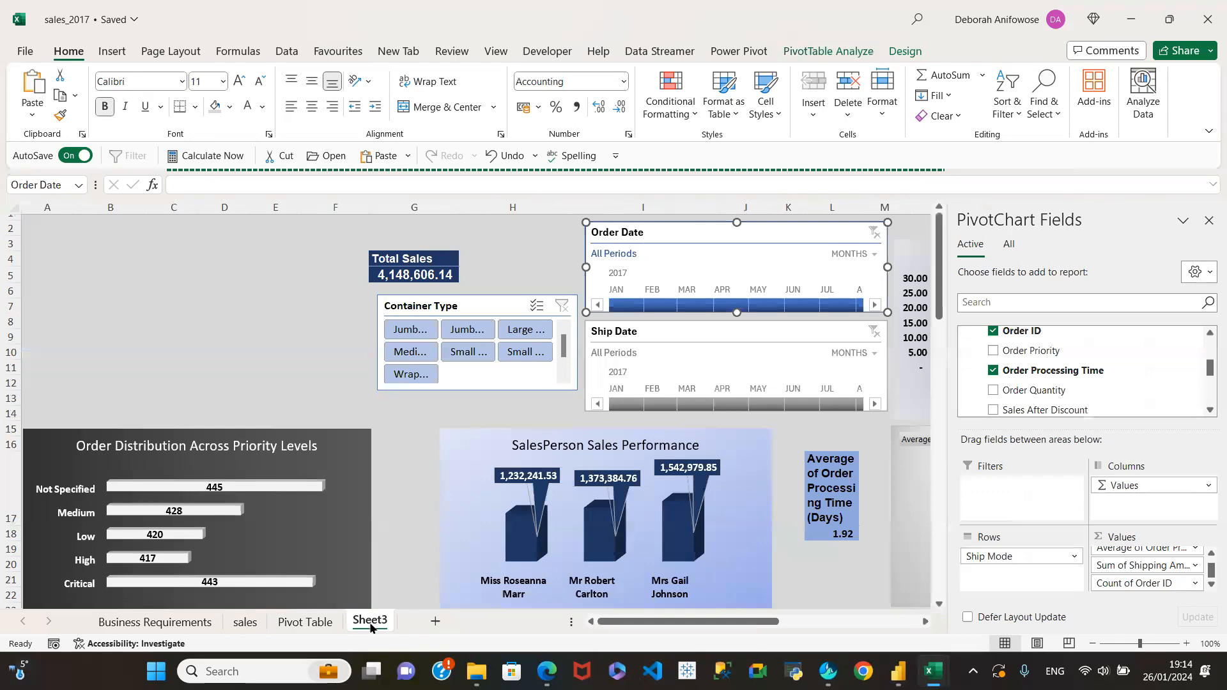
left_click(303, 623)
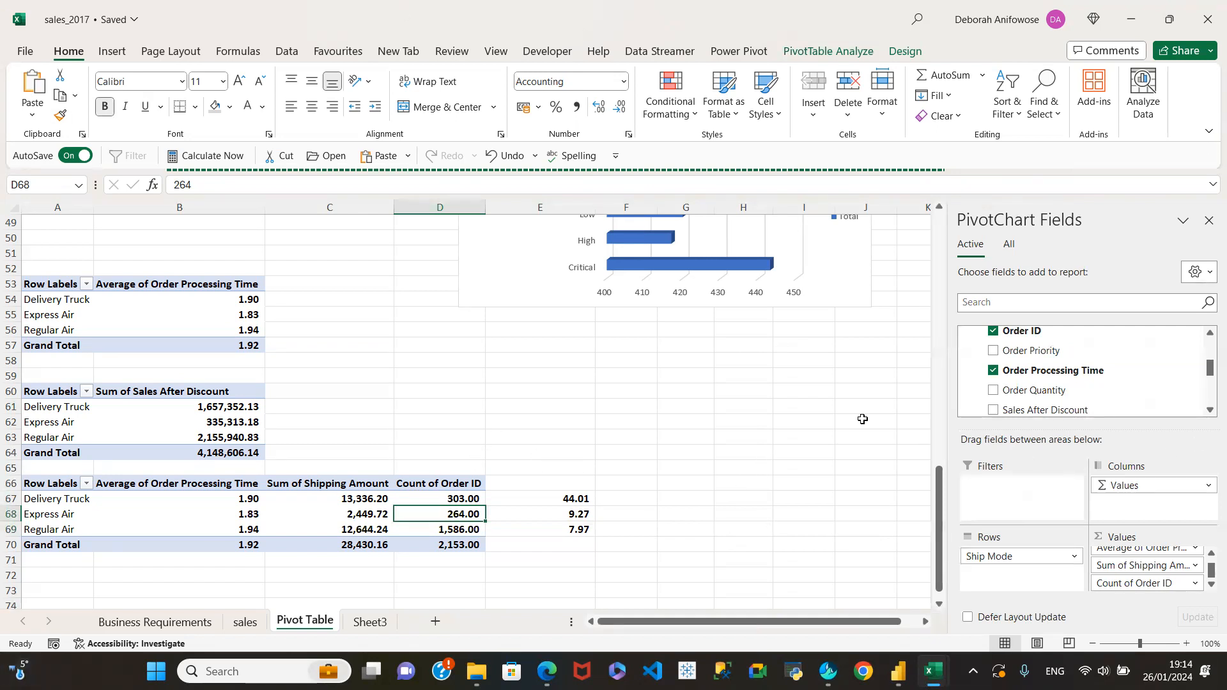
left_click(1209, 222)
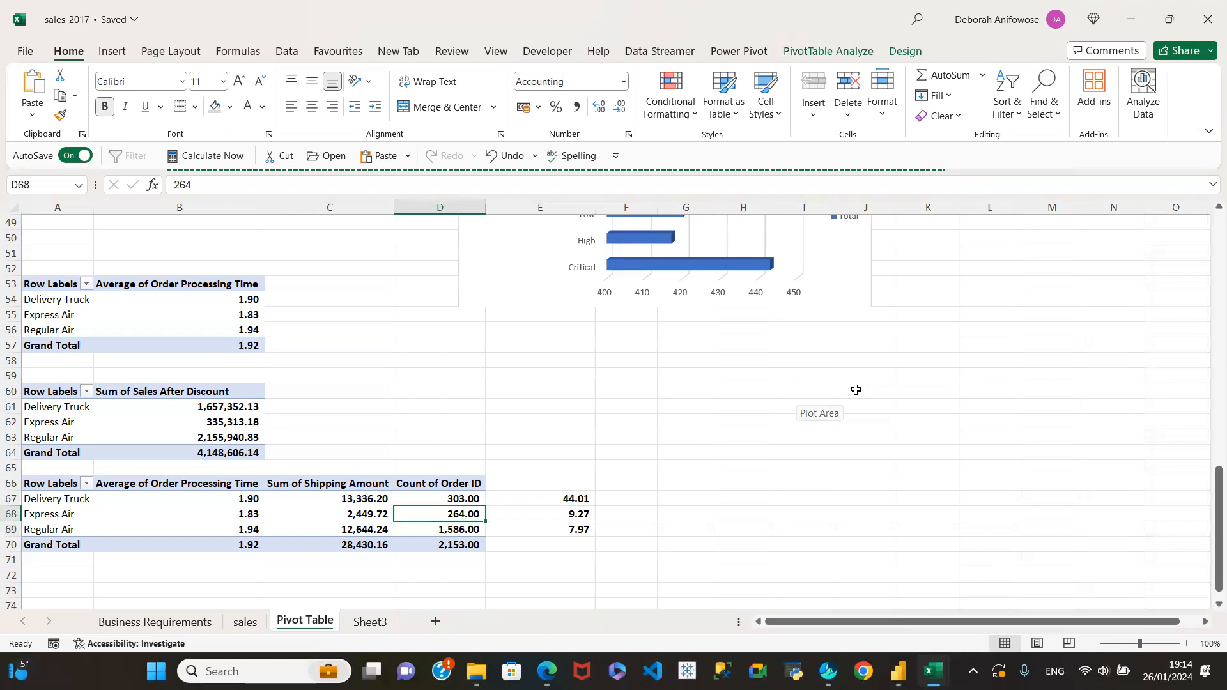
Examine each ship mode row of the pivot table in A66 against the manual values in E67:E69.
left_click(10, 499)
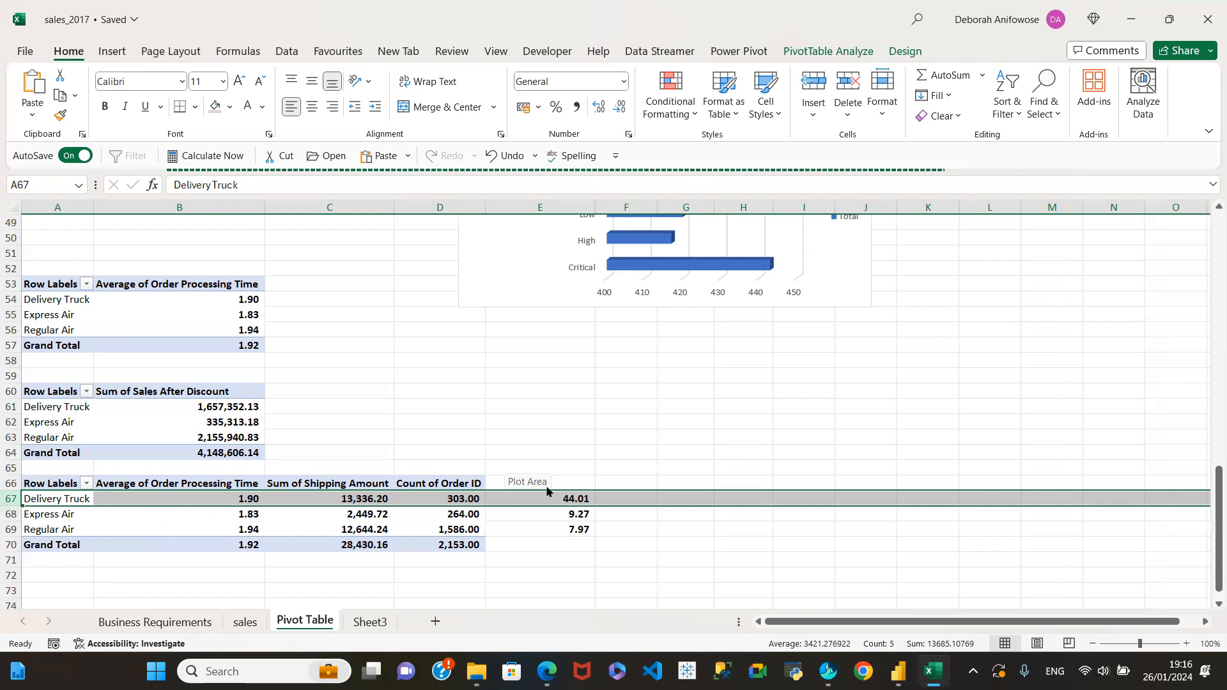
left_click(568, 499)
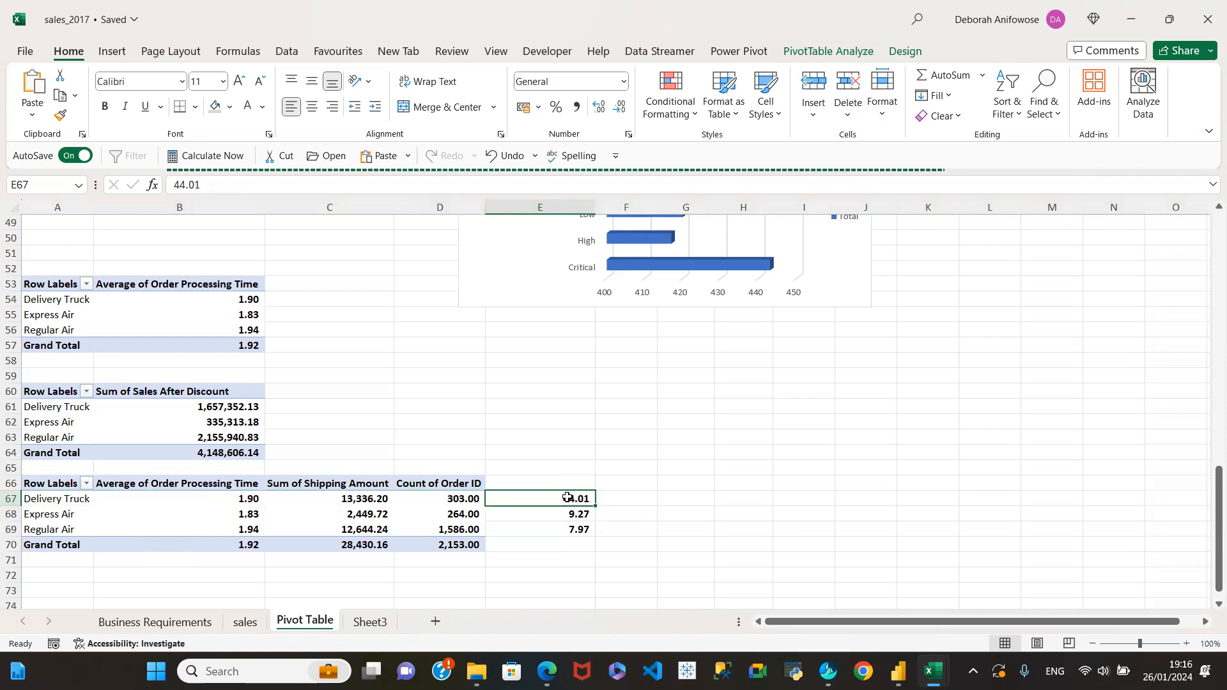
left_click(568, 515)
left_click(566, 527)
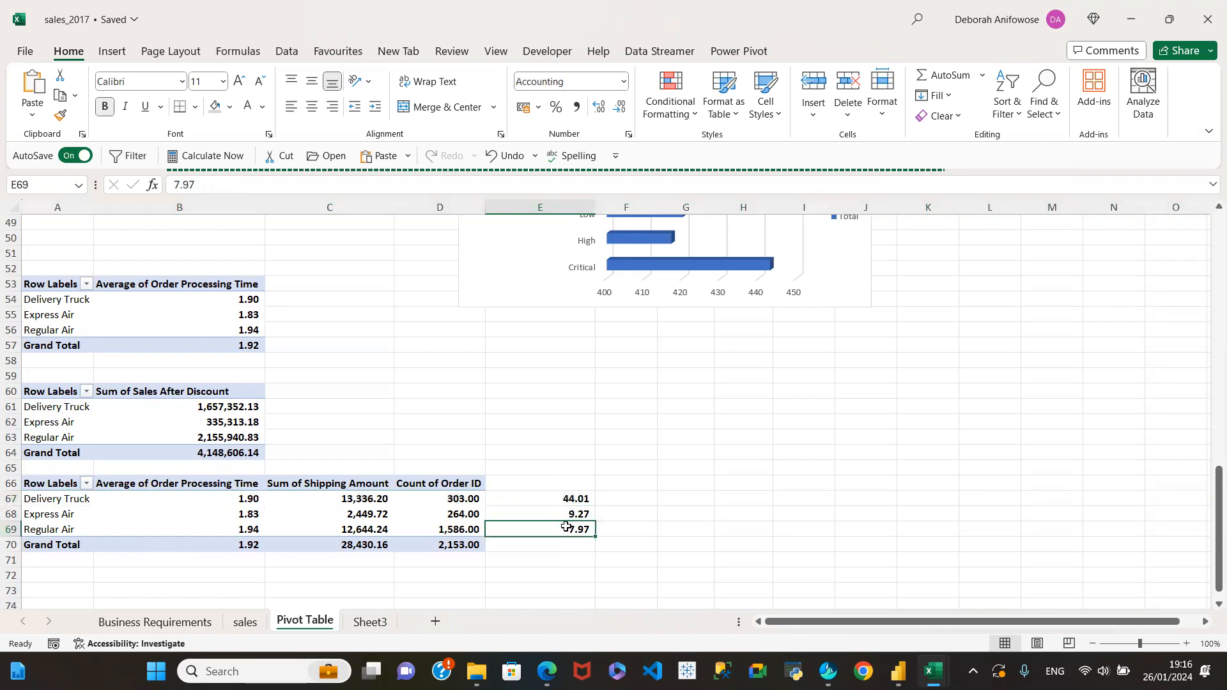
left_click(577, 499)
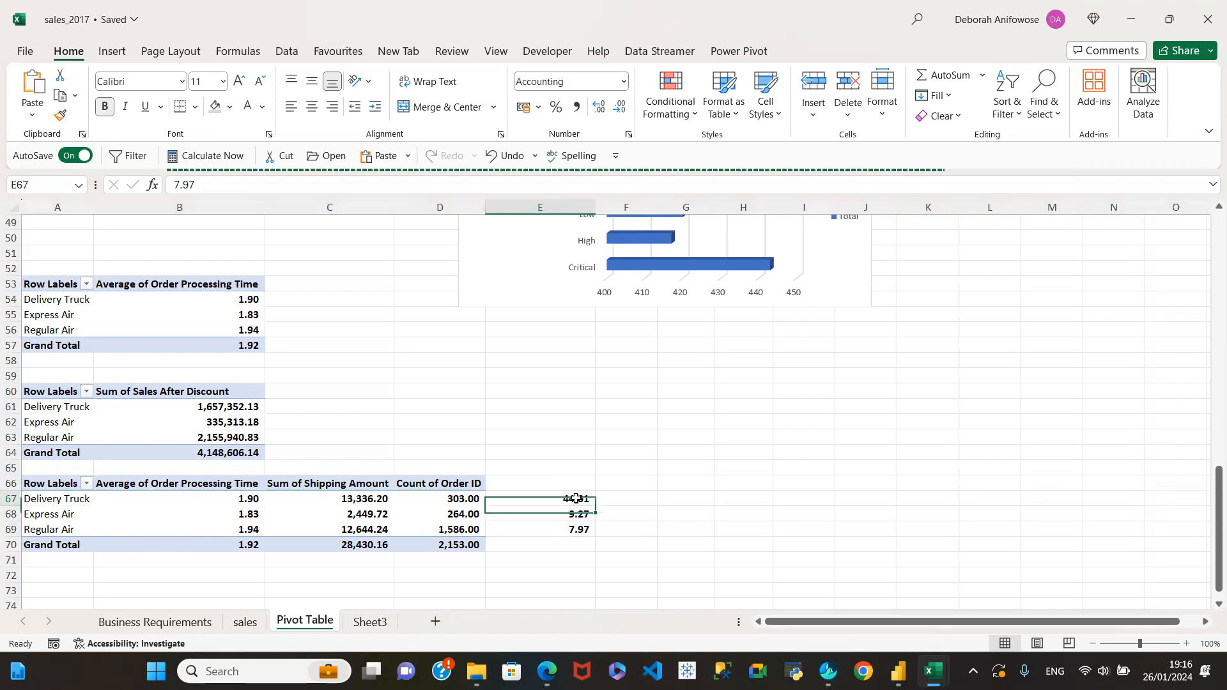
left_click(10, 499)
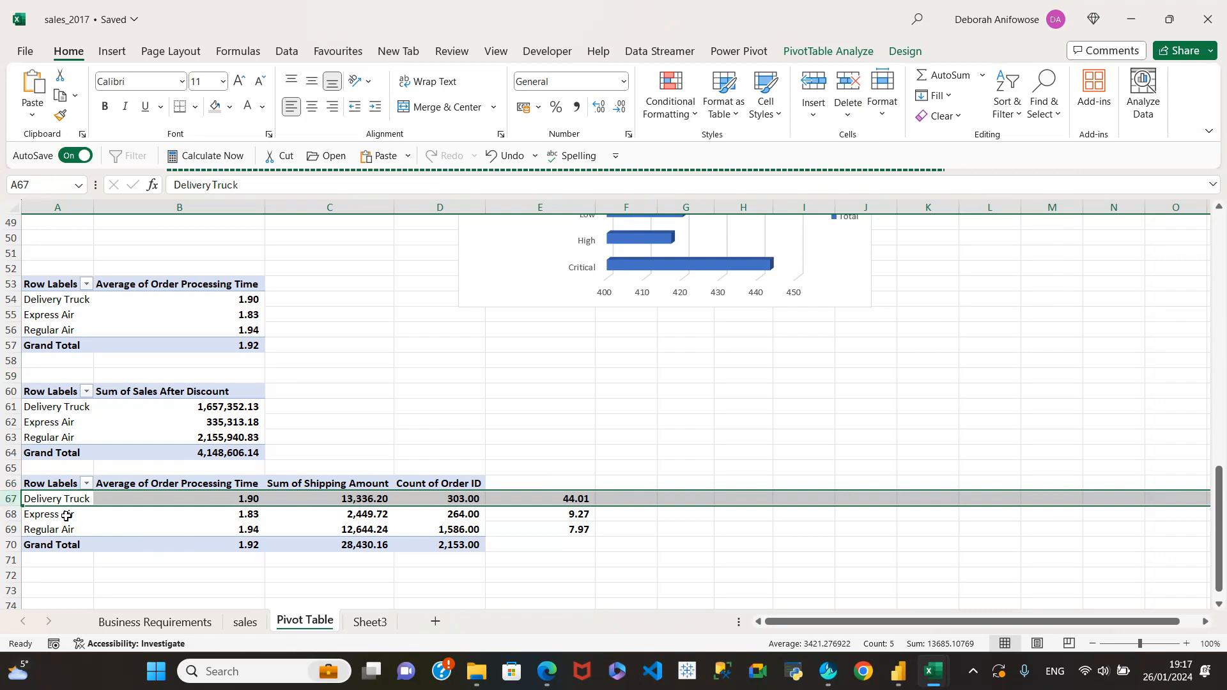
left_click(9, 513)
left_click(11, 529)
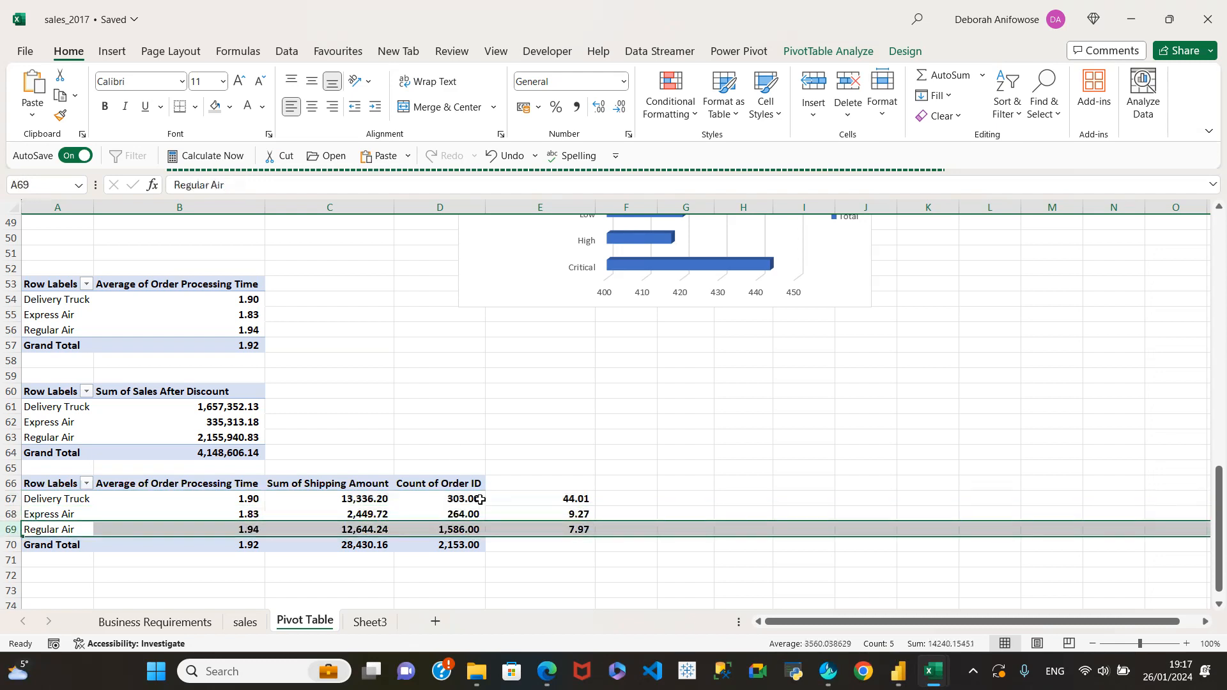
scroll(613, 501, "up", 3)
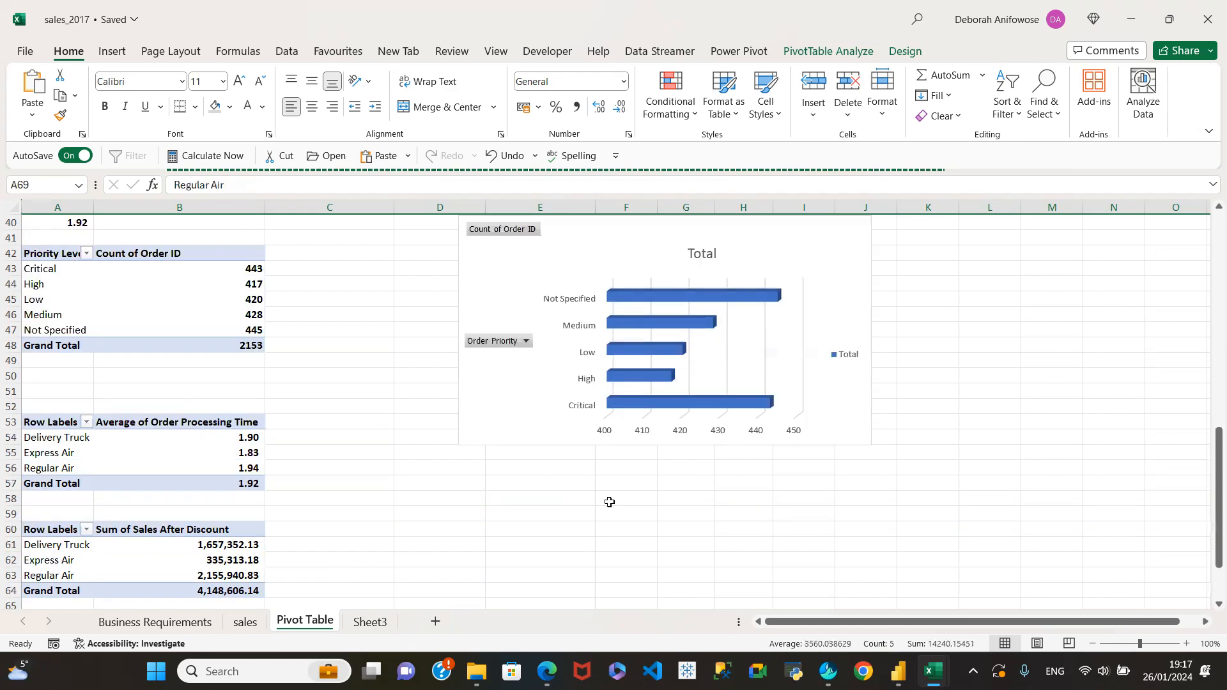
Review the dashboard on Sheet3 and add a new blank worksheet after it.
left_click(367, 625)
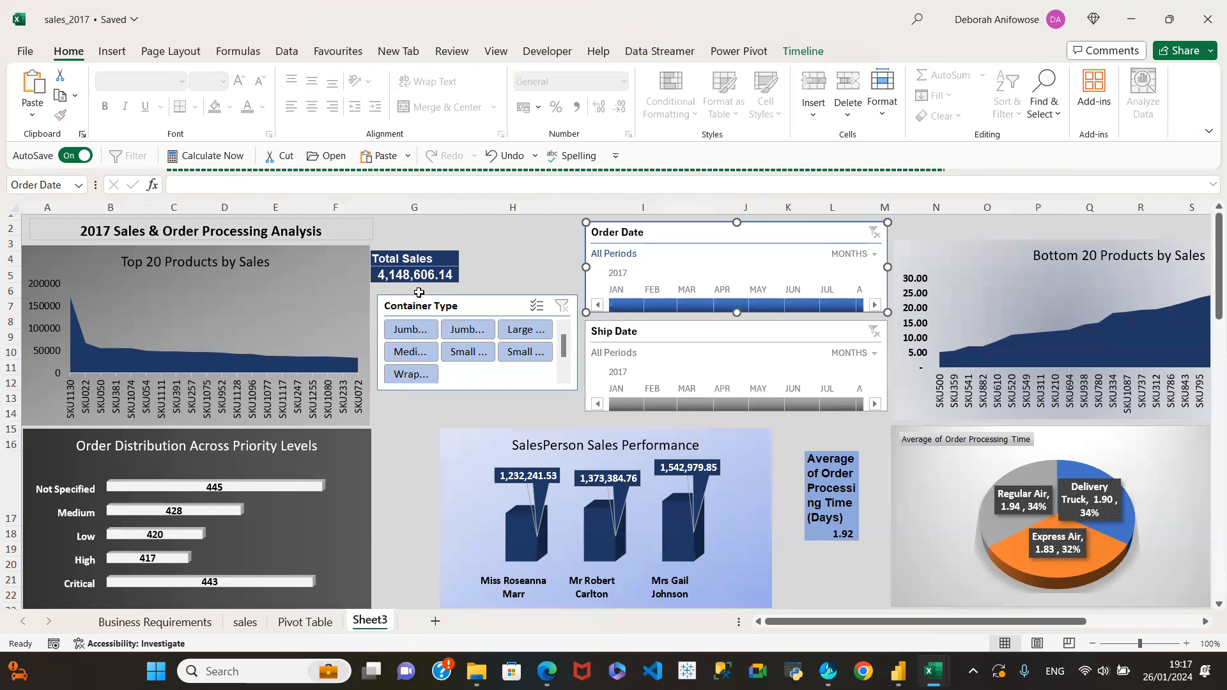
mouse_move(440, 281)
left_click(435, 621)
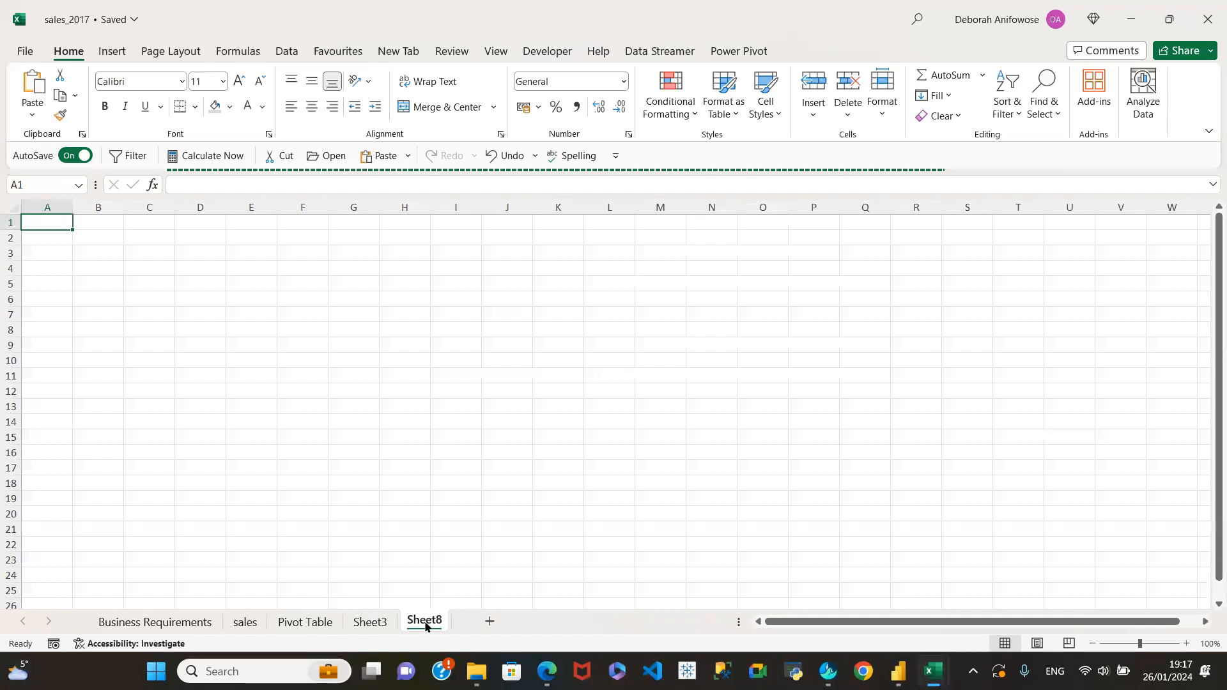
left_click(361, 627)
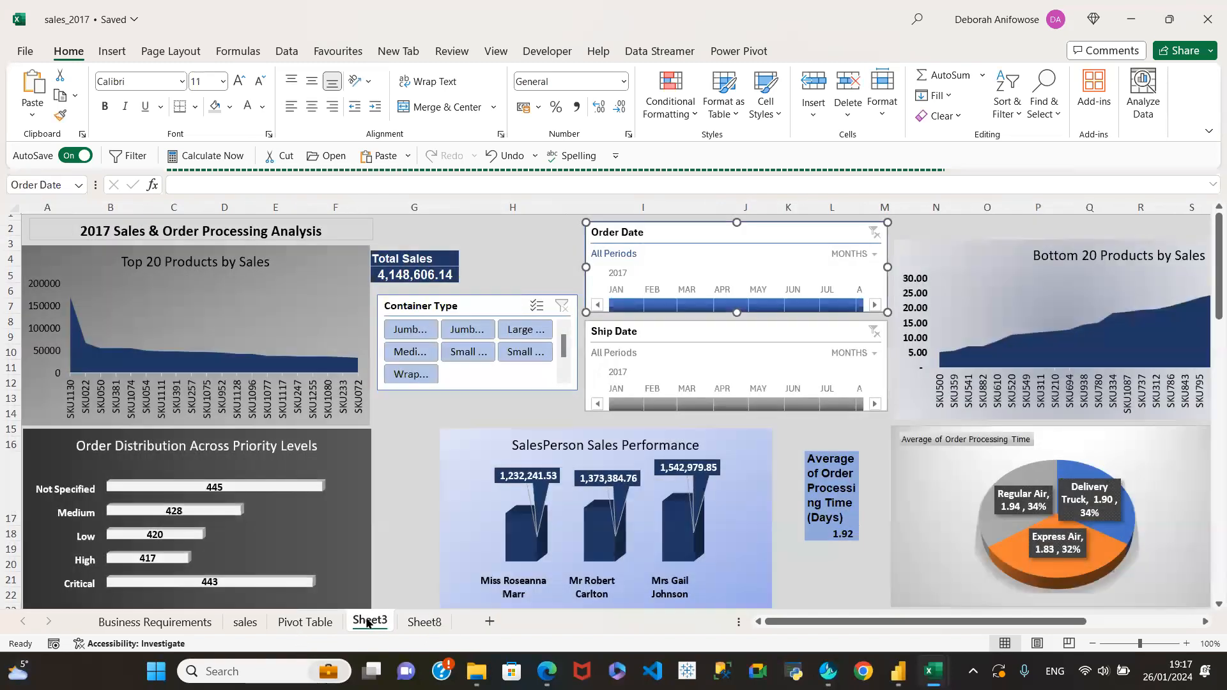
left_click(318, 623)
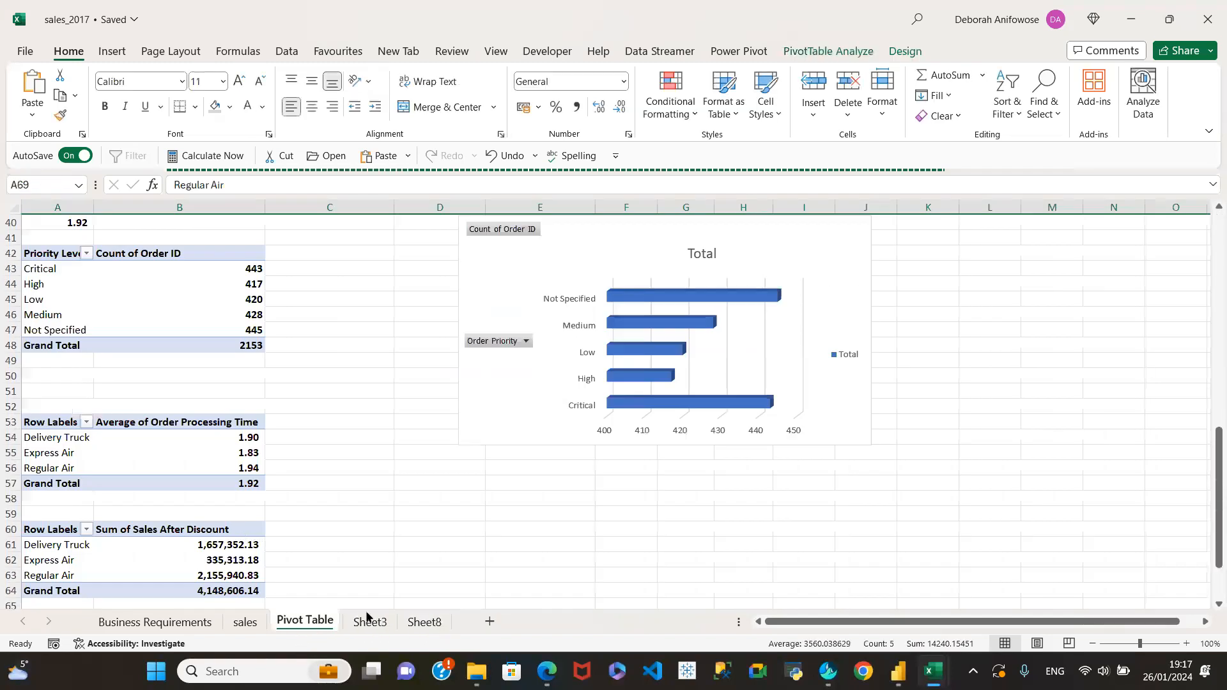
Hide the gridlines on the blank worksheet Sheet8.
left_click(424, 621)
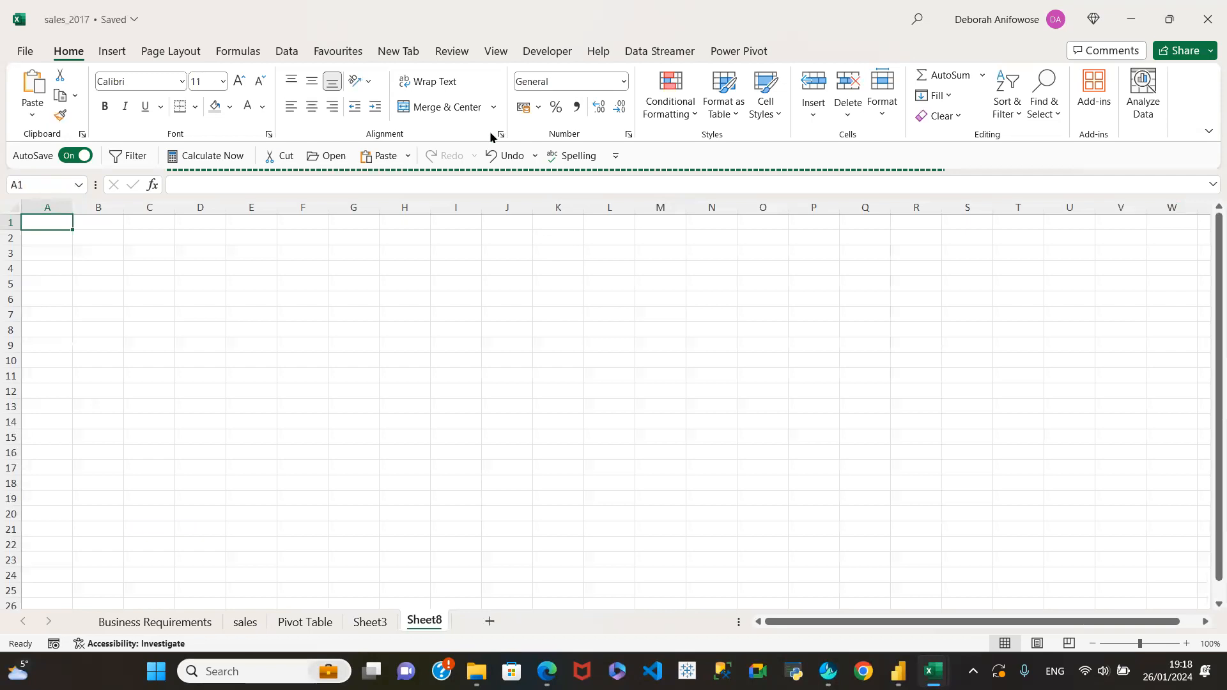
left_click(490, 48)
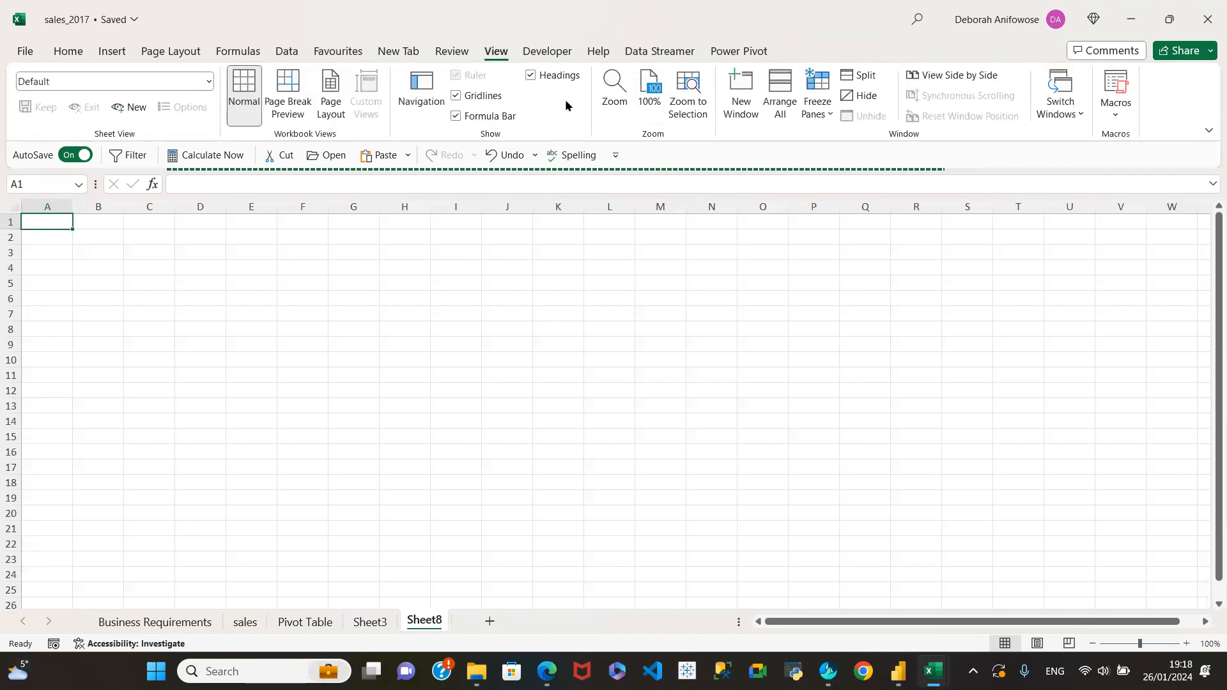
left_click(456, 96)
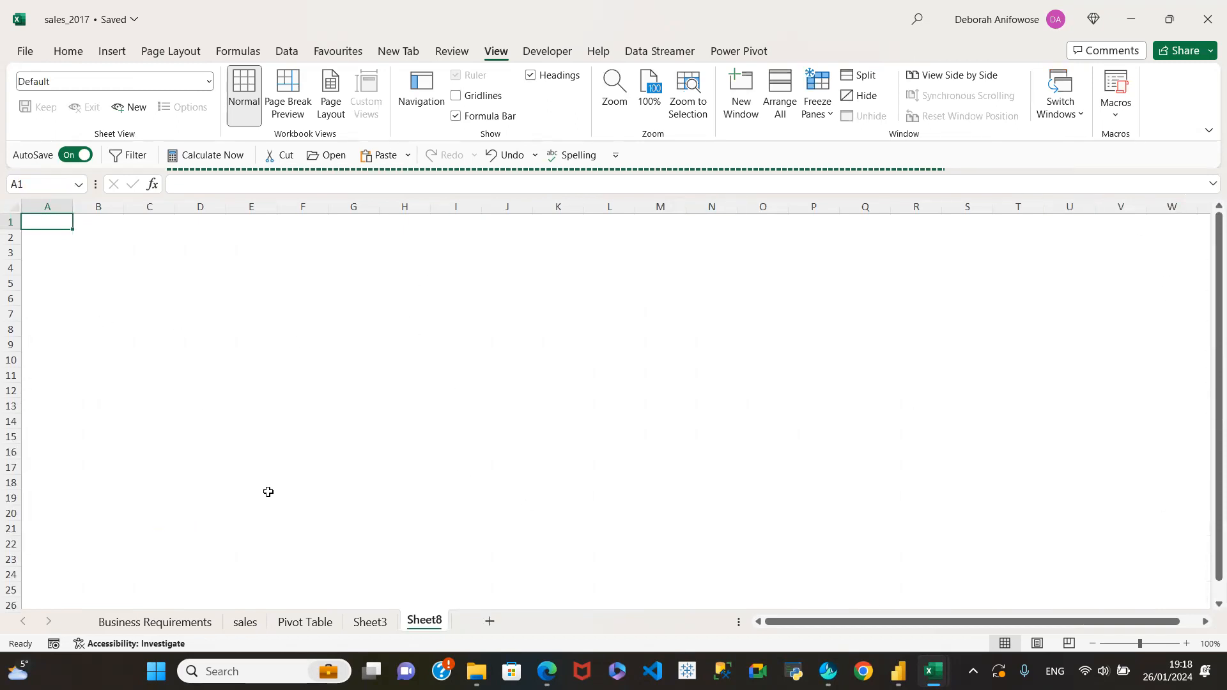
Check the dashboard background on Sheet3 and fill A1:Y25 of Sheet8 with White, Background 1, Darker 15%.
left_click(359, 625)
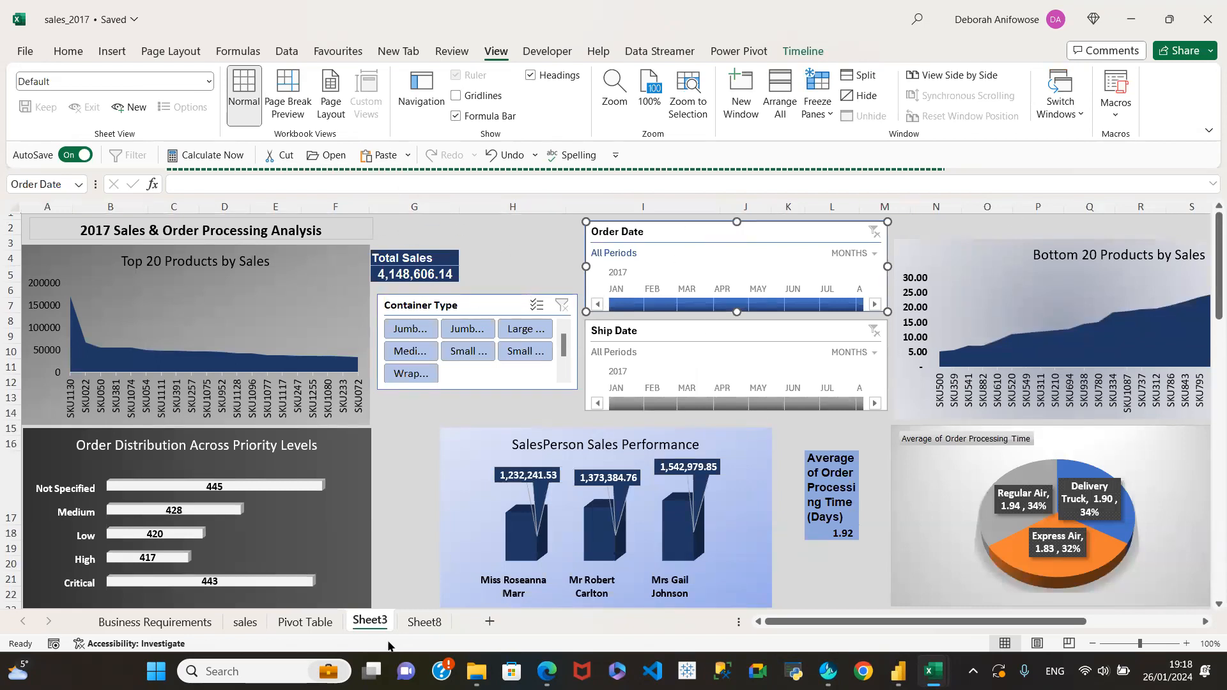
left_click(424, 622)
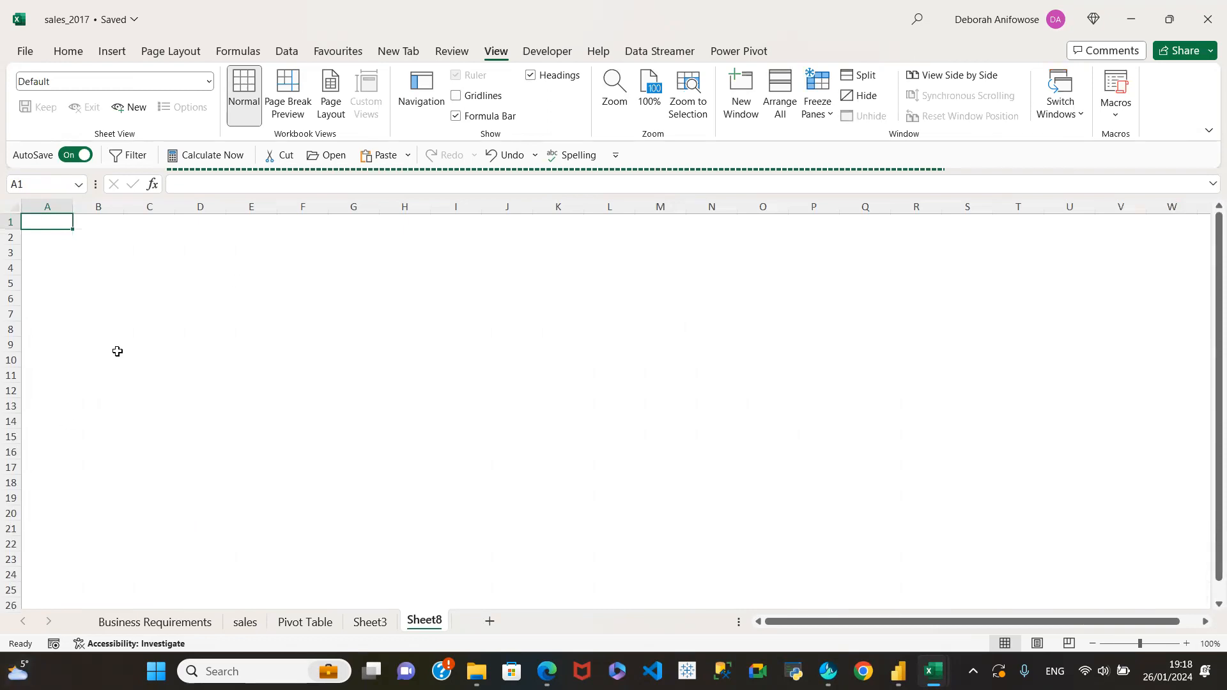
left_click_drag(47, 222, 1187, 593)
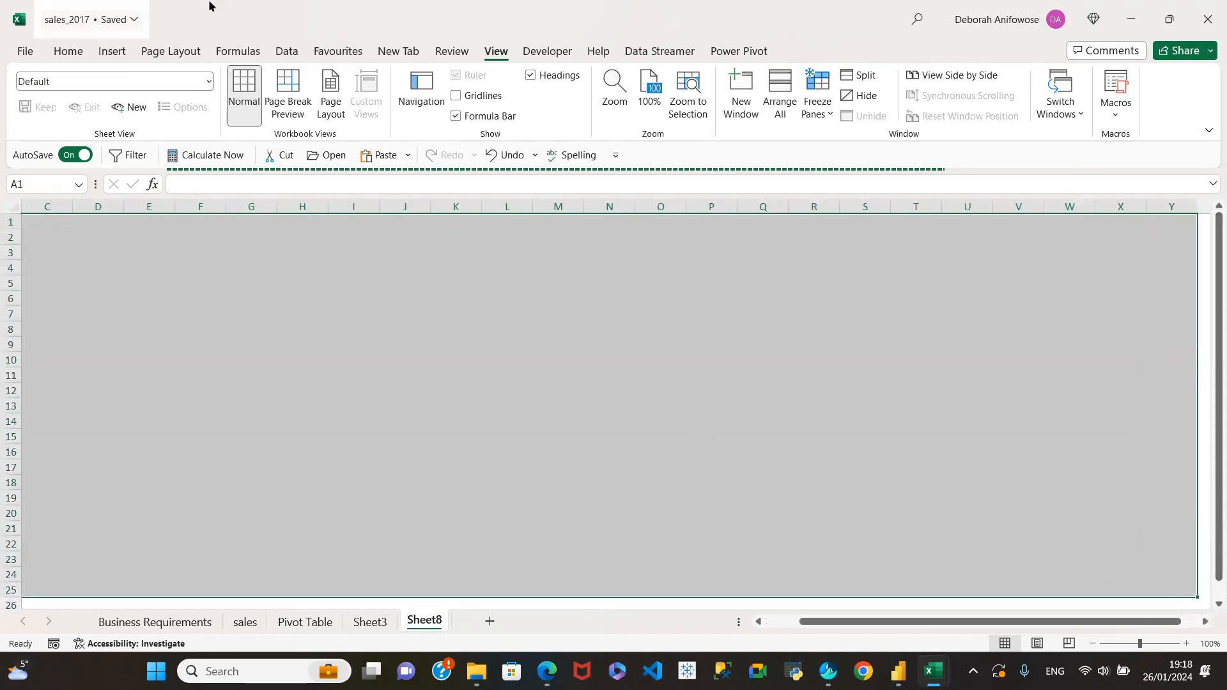
left_click(65, 52)
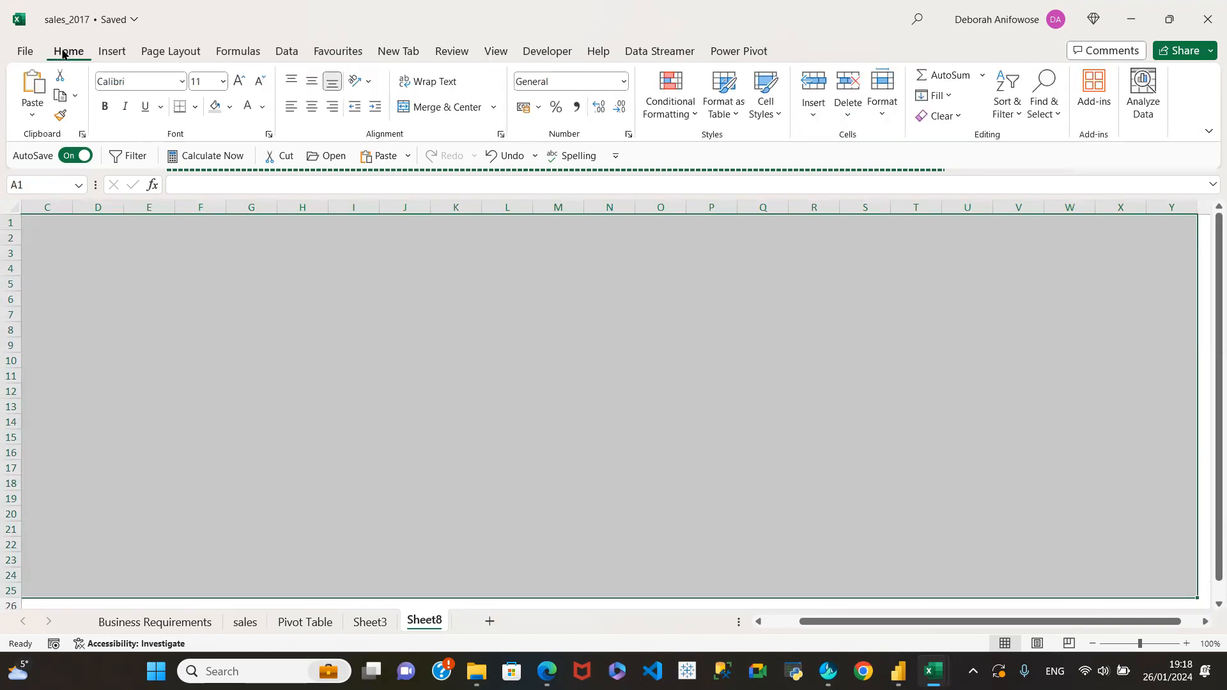
left_click(229, 108)
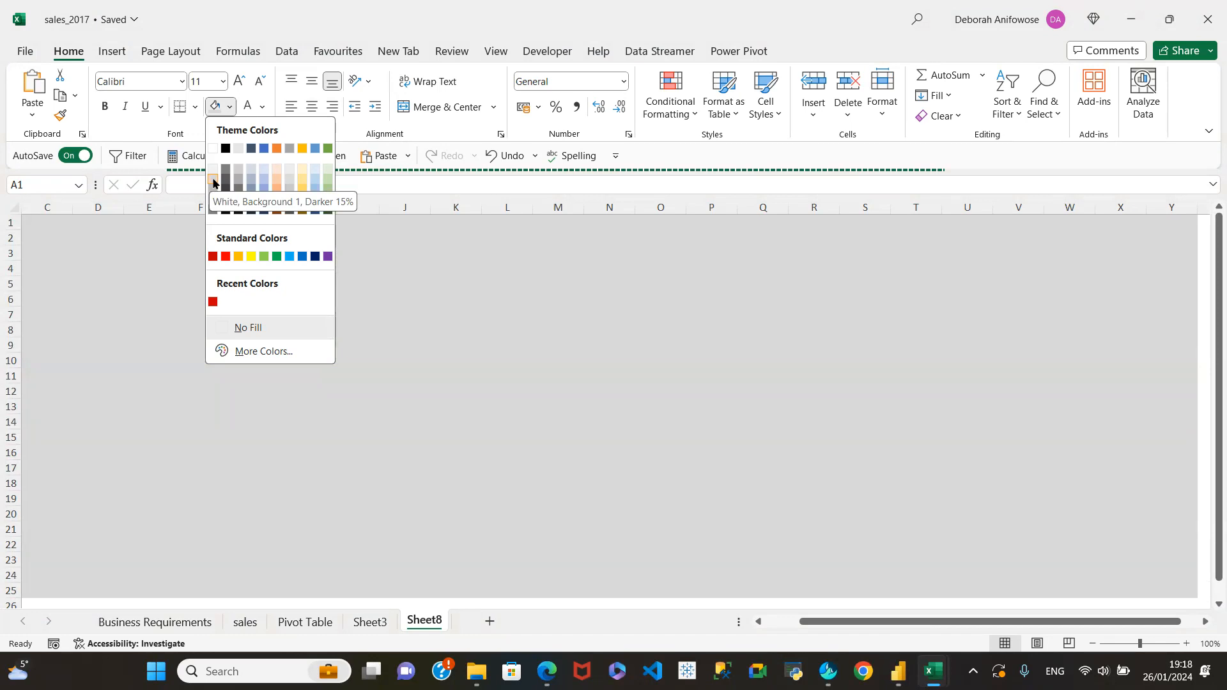
left_click(214, 181)
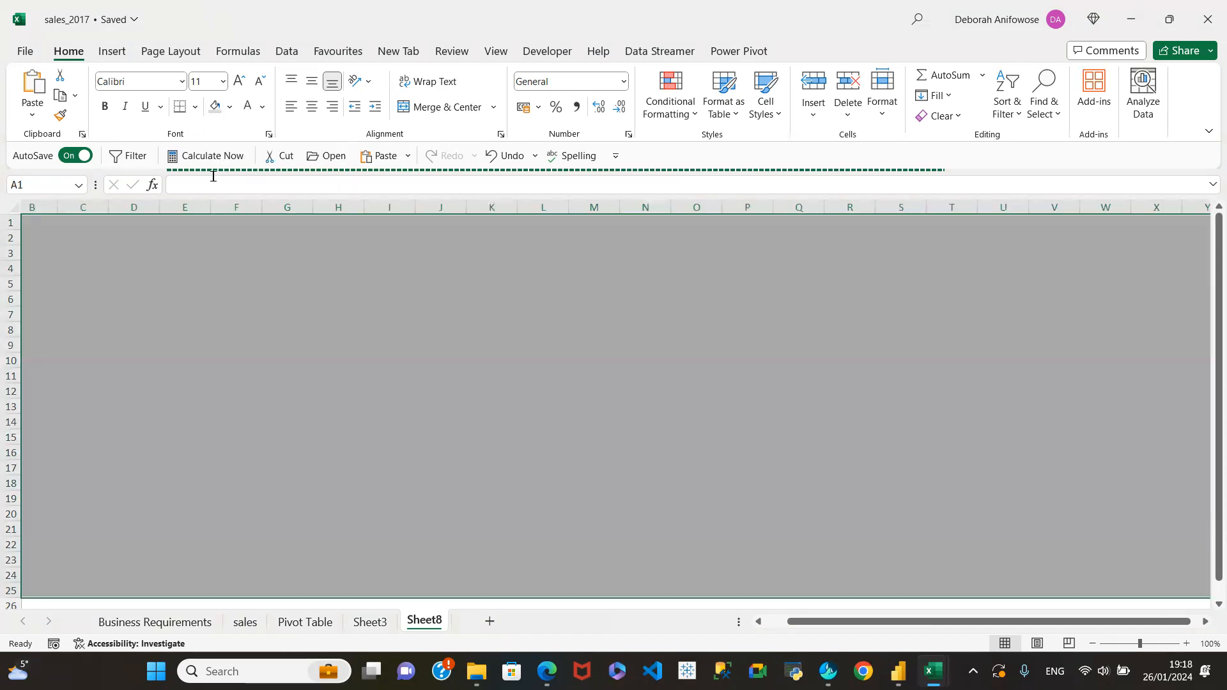
left_click(180, 300)
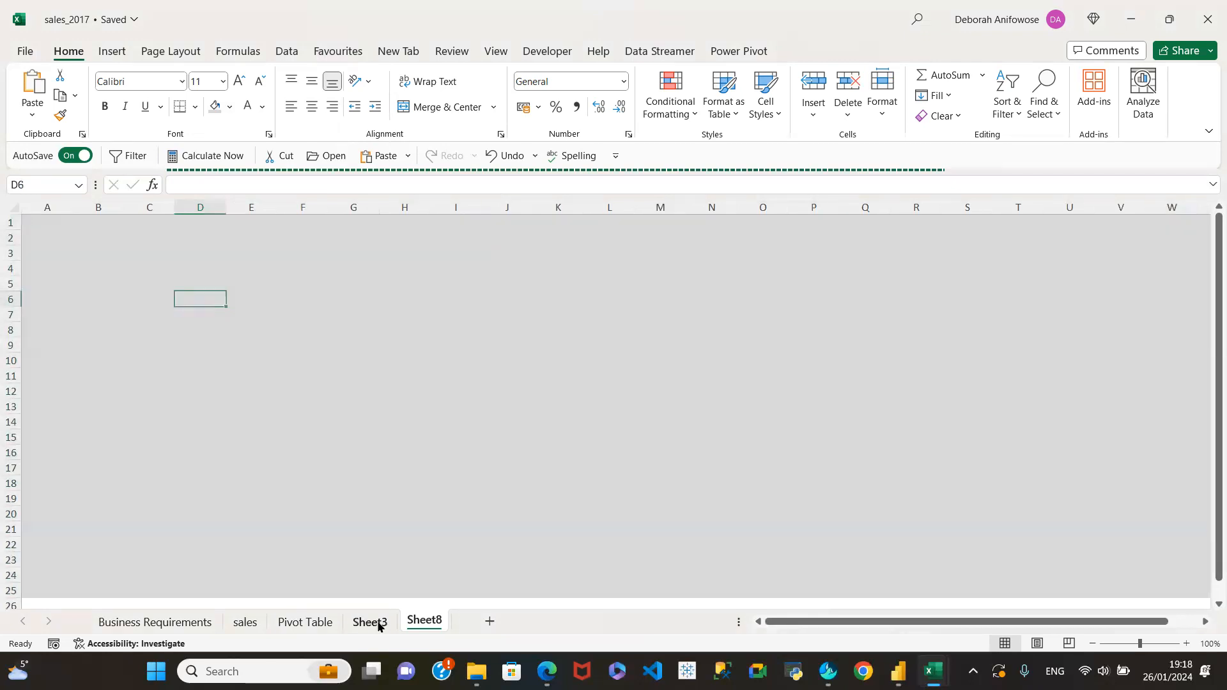
Insert a text box about 13.8 cm by 1.2 cm over A1:H3 of Sheet8 with the title "2017 Sales Data Analysis".
left_click(382, 621)
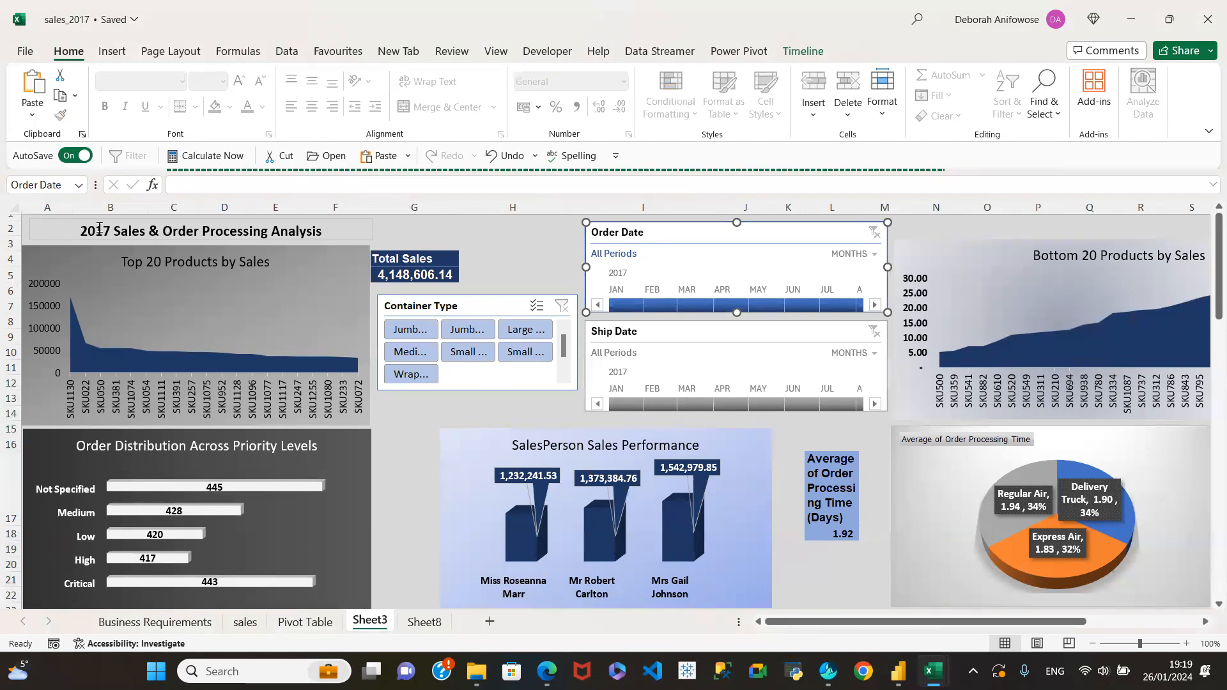
left_click(425, 622)
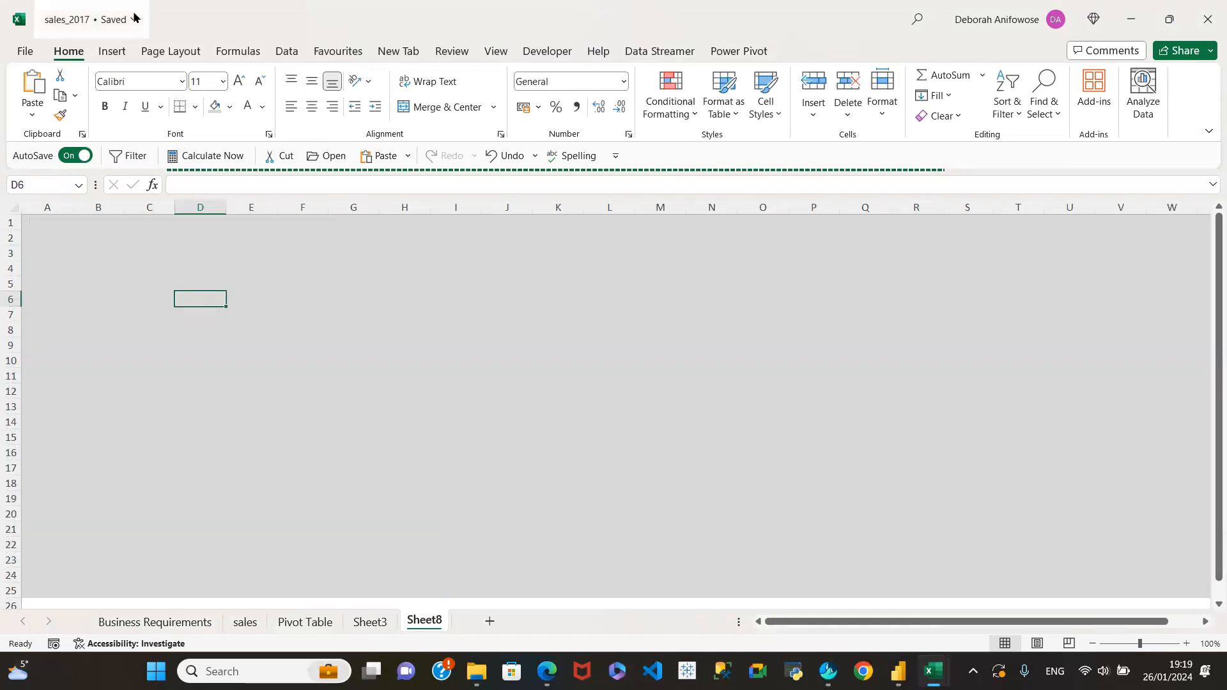
left_click(110, 51)
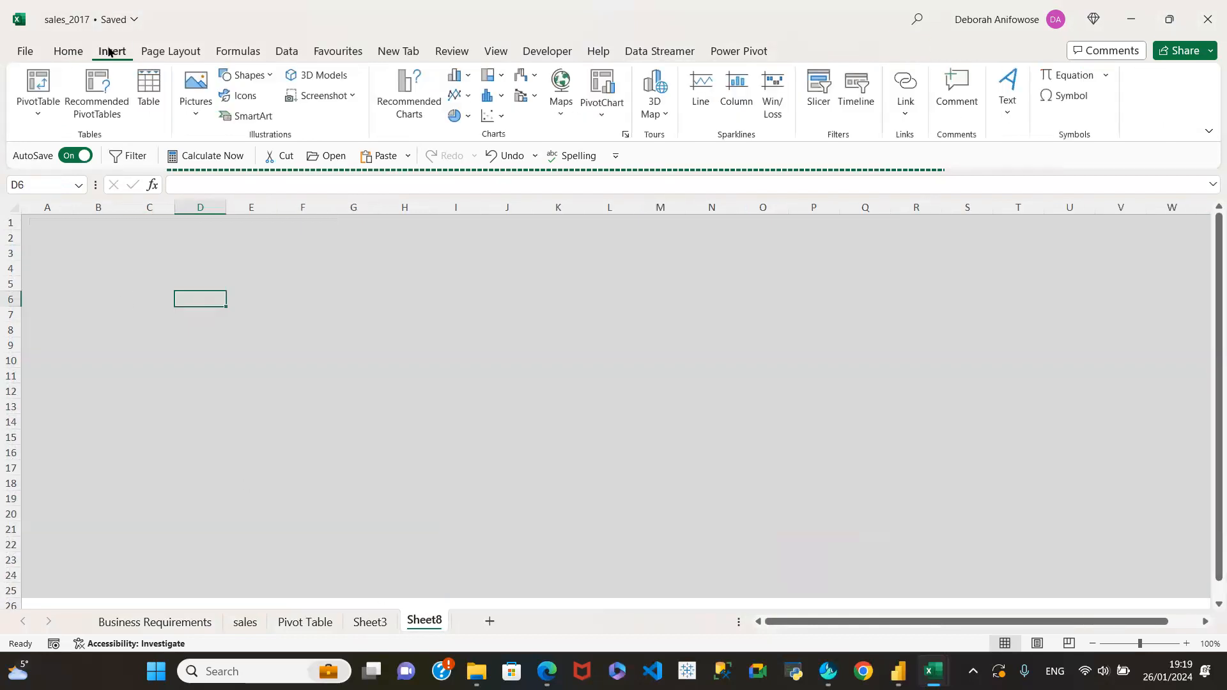
left_click(1006, 115)
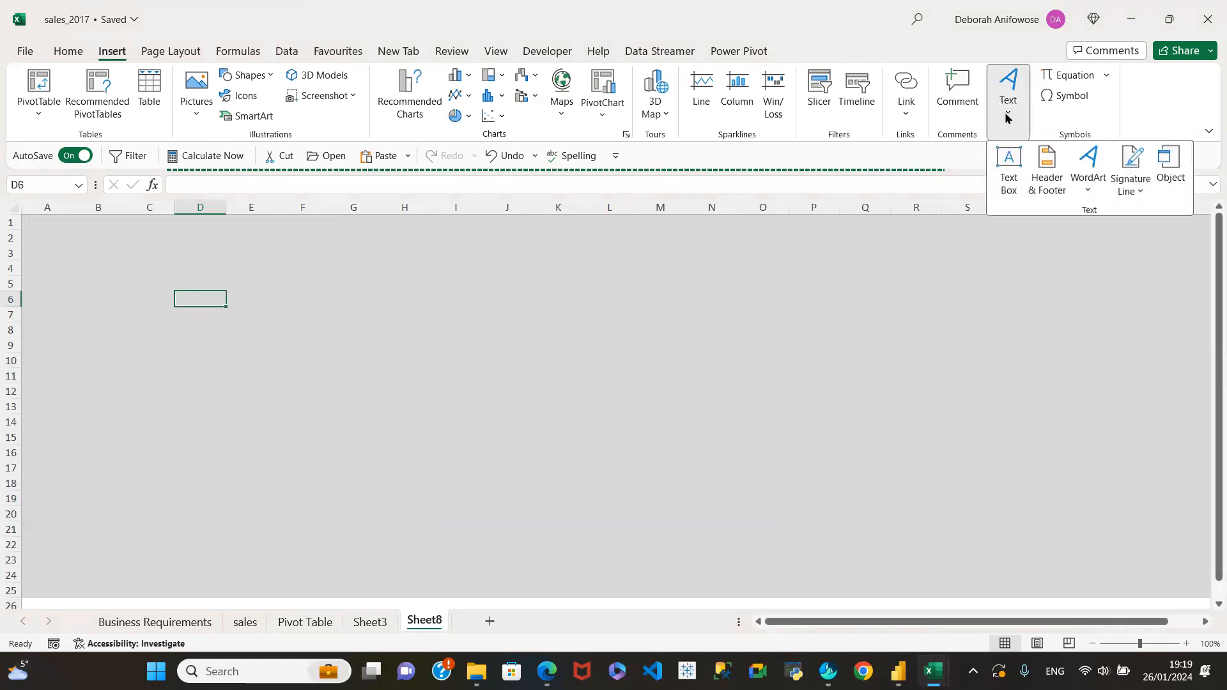
left_click(1008, 168)
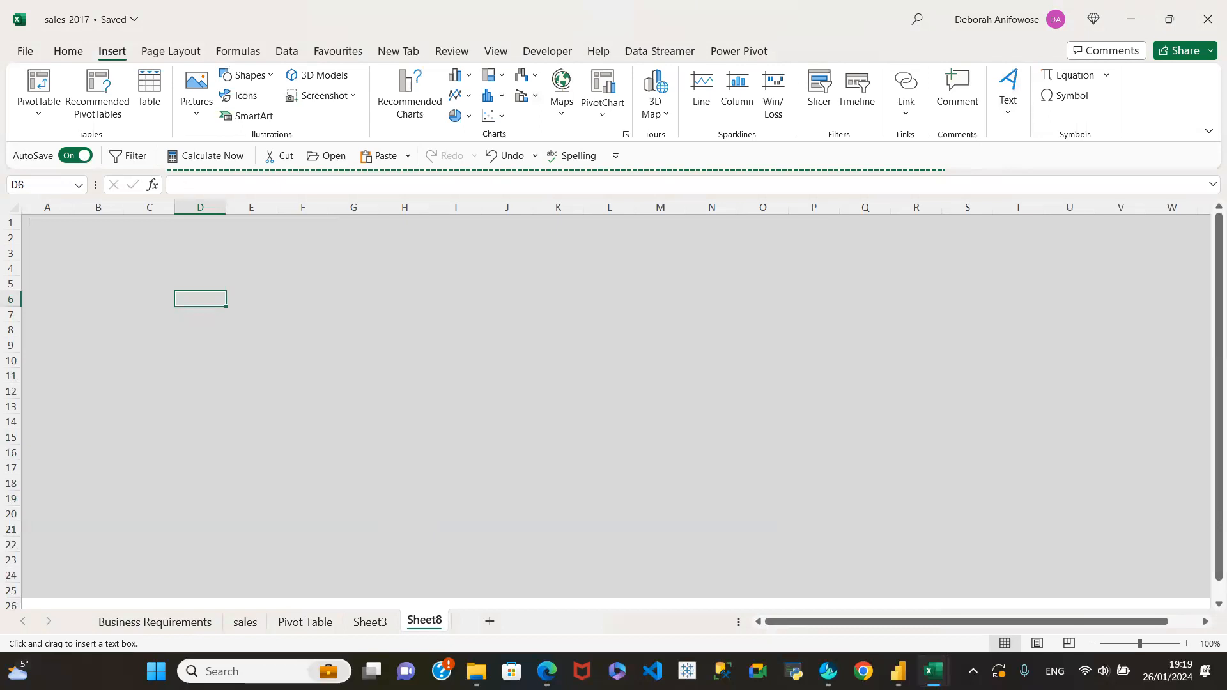
mouse_move(30, 222)
left_mouse_down()
mouse_move(106, 252)
mouse_move(446, 258)
left_mouse_up()
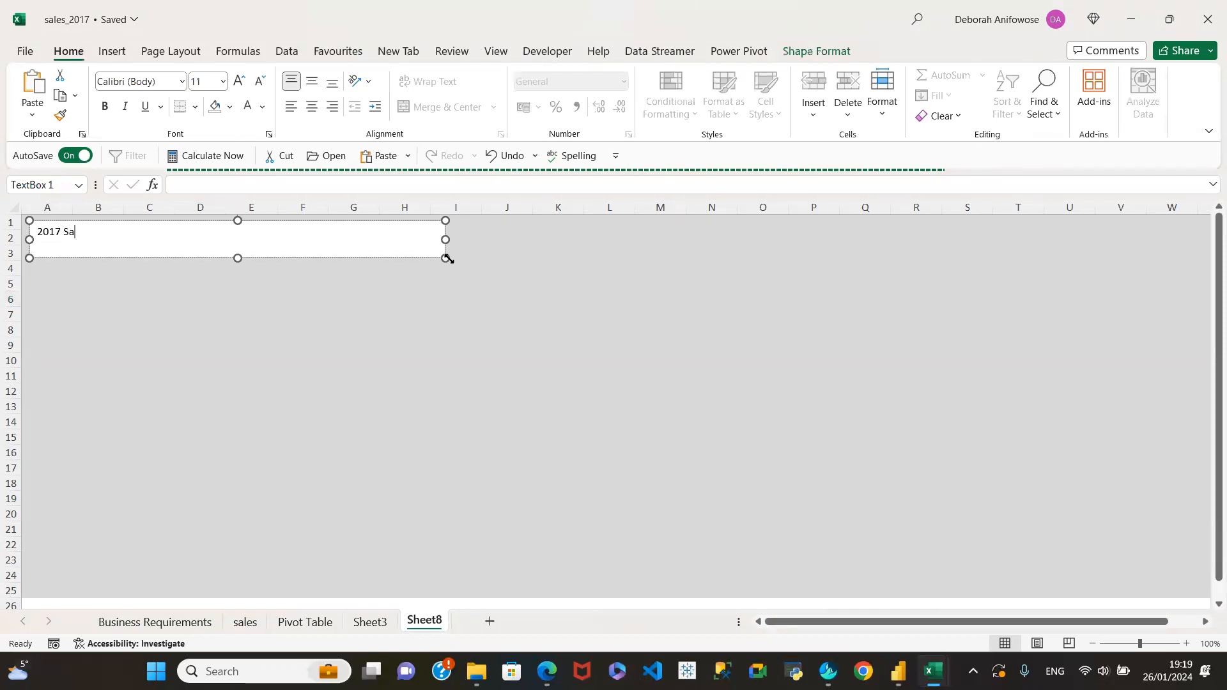
type("Data Analysis")
Set the text fill of the "2017 Sales Data Analysis" text box to No Fill.
left_click(825, 55)
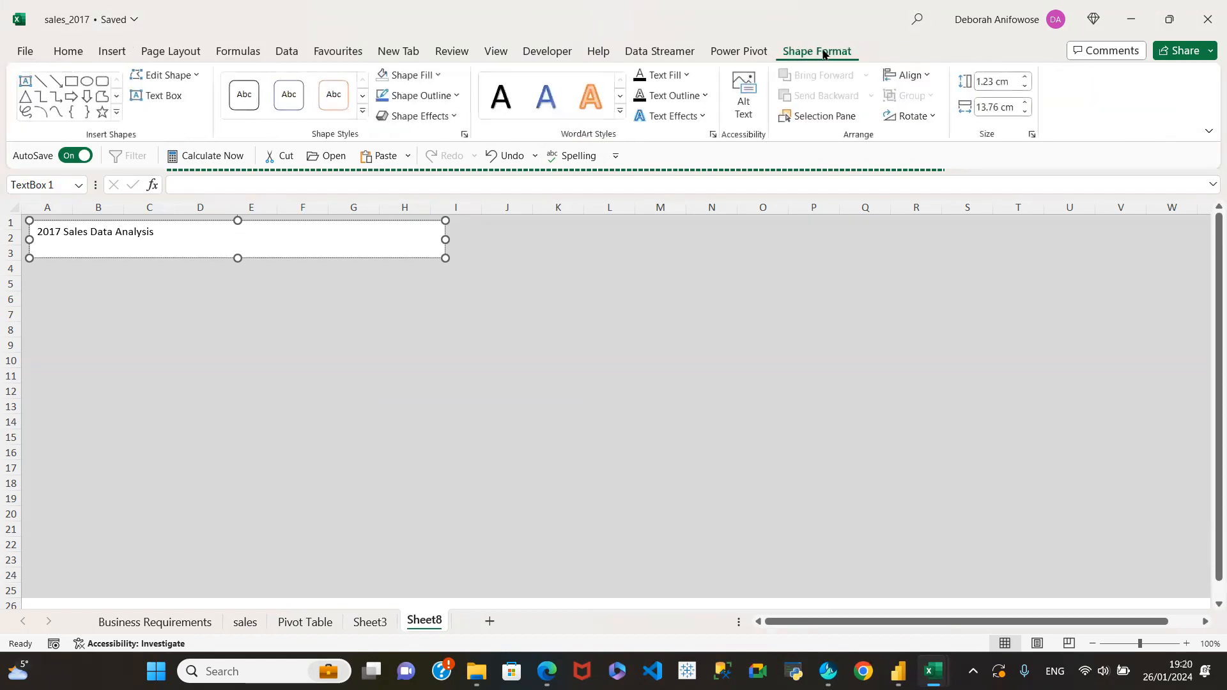
left_click(345, 376)
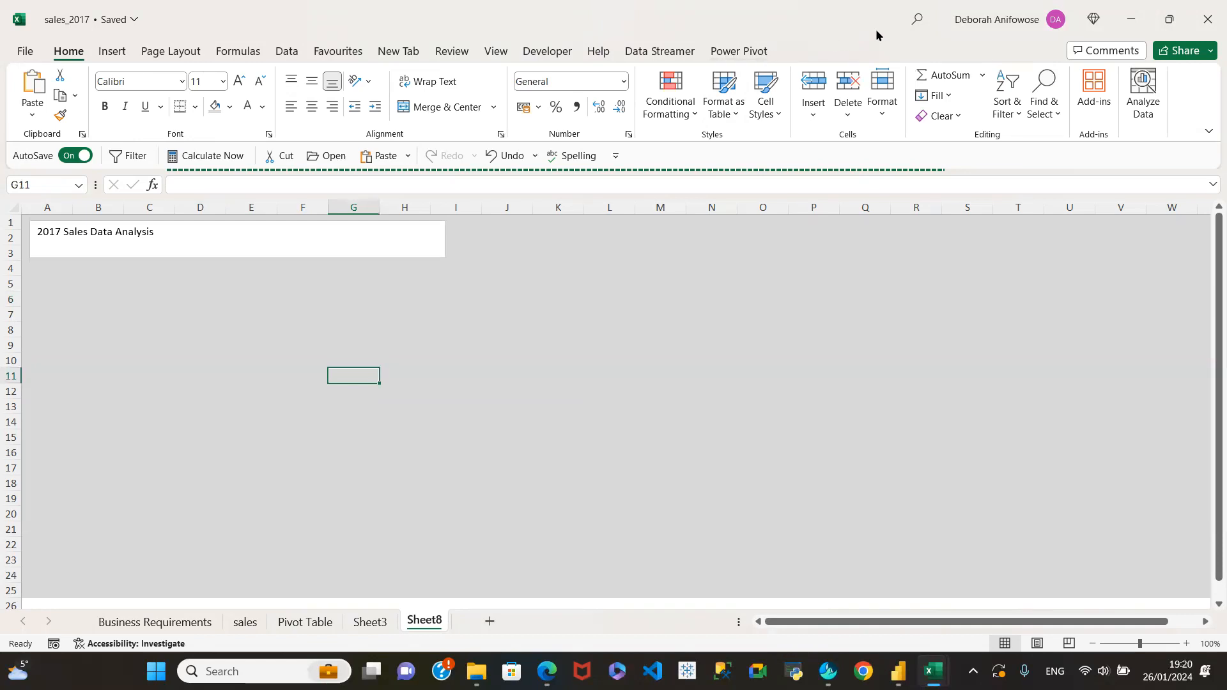
left_click(201, 253)
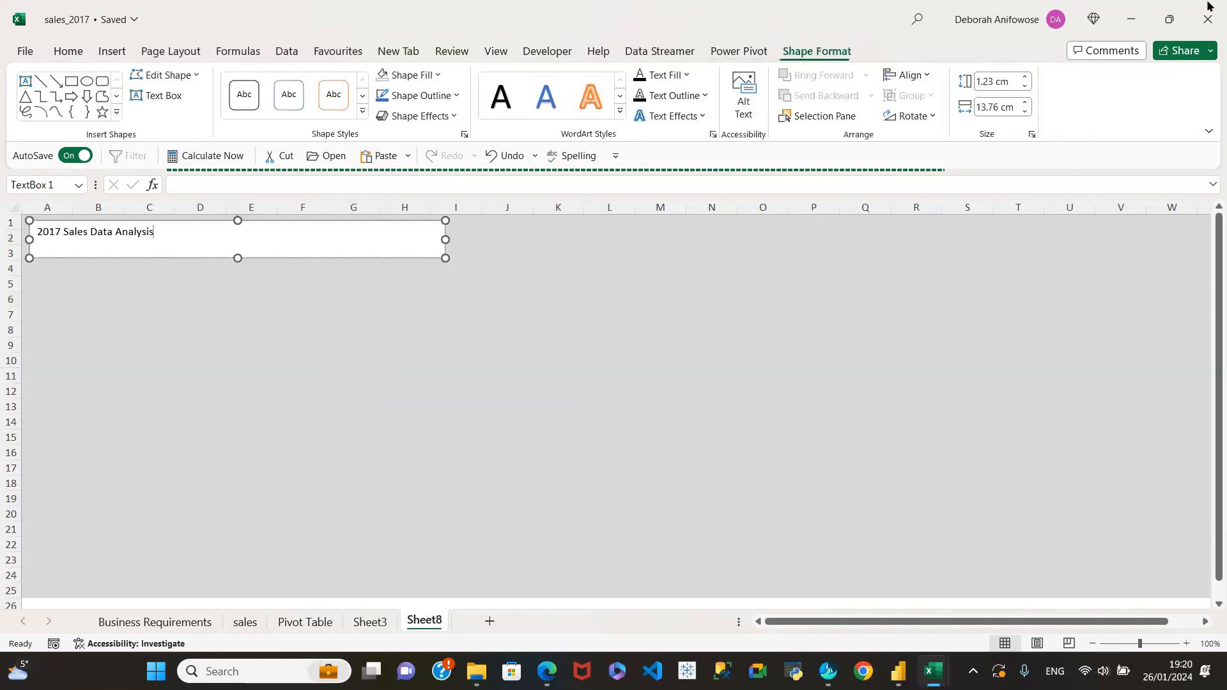
left_click(686, 77)
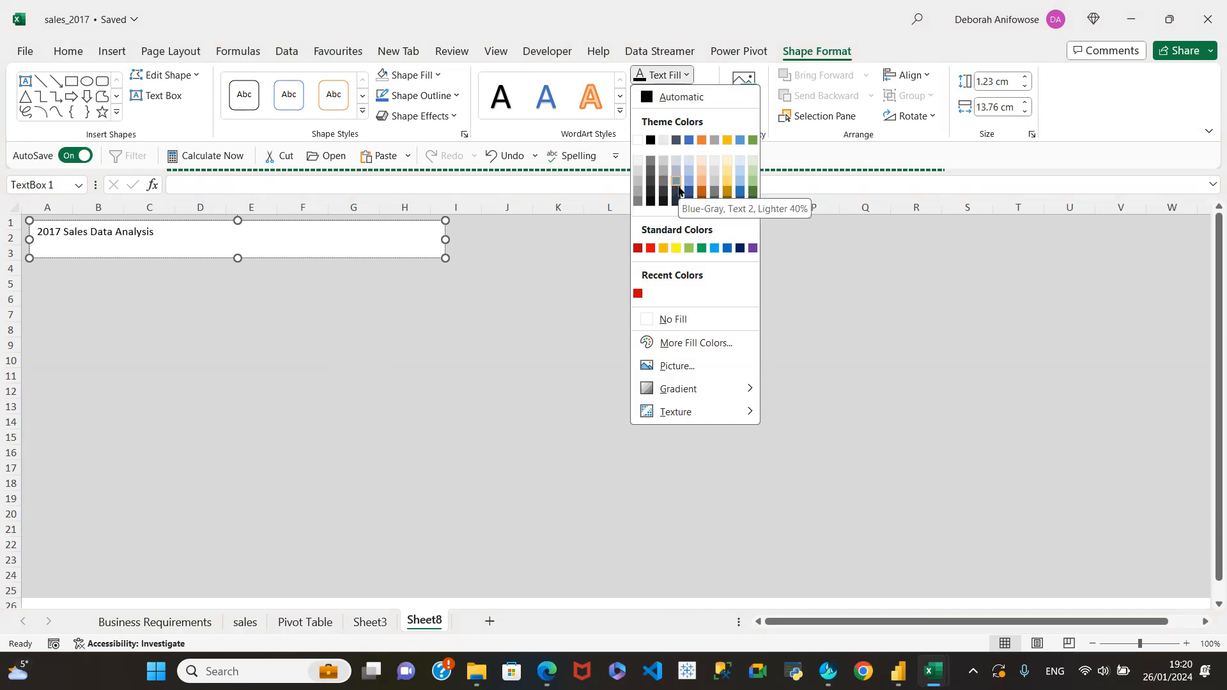
left_click(672, 320)
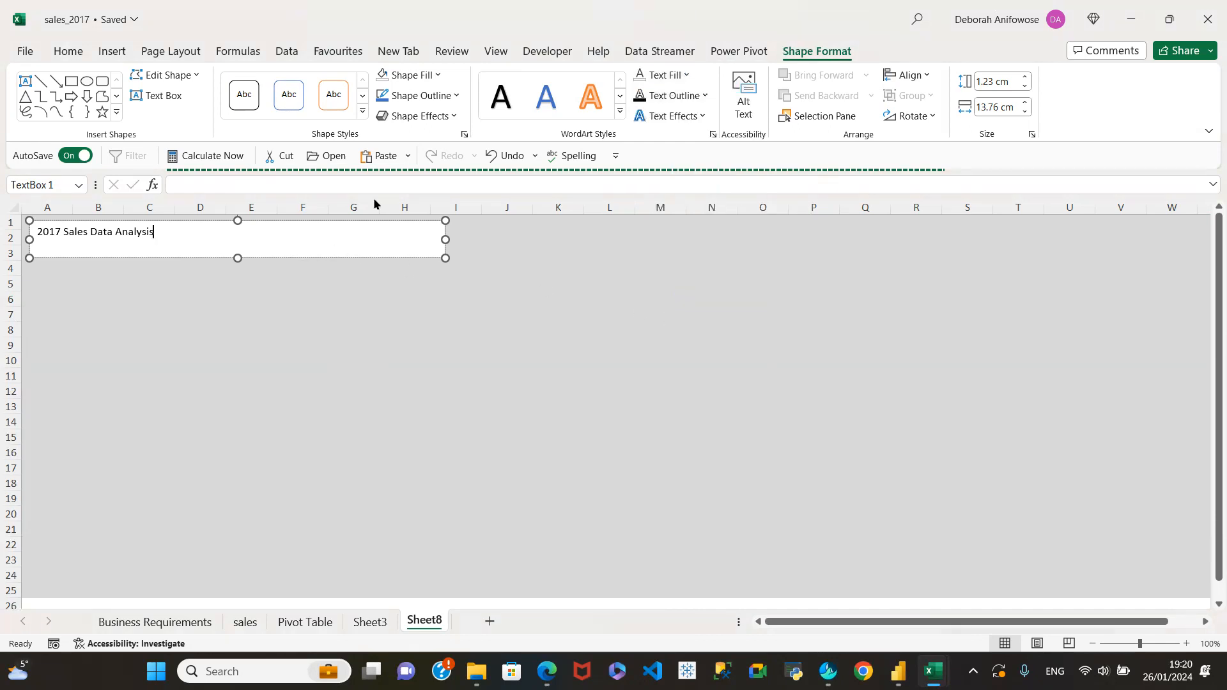
Set the shape fill of the "2017 Sales Data Analysis" text box to No Fill.
left_click(684, 76)
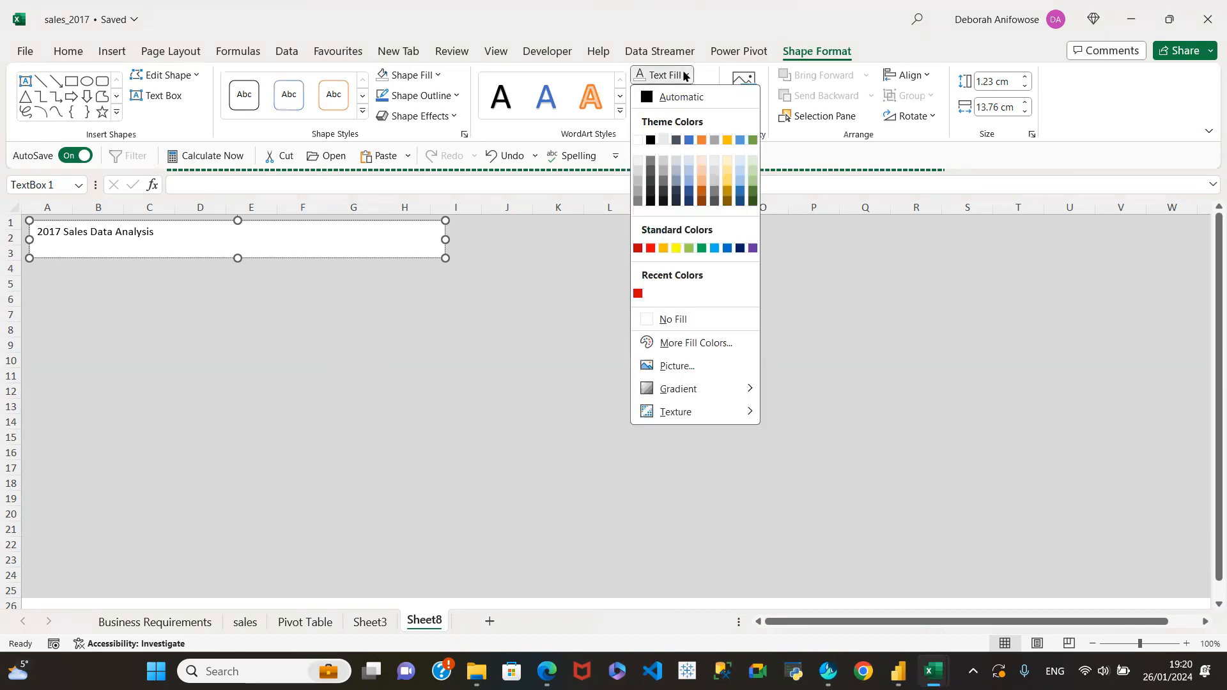
left_click(558, 243)
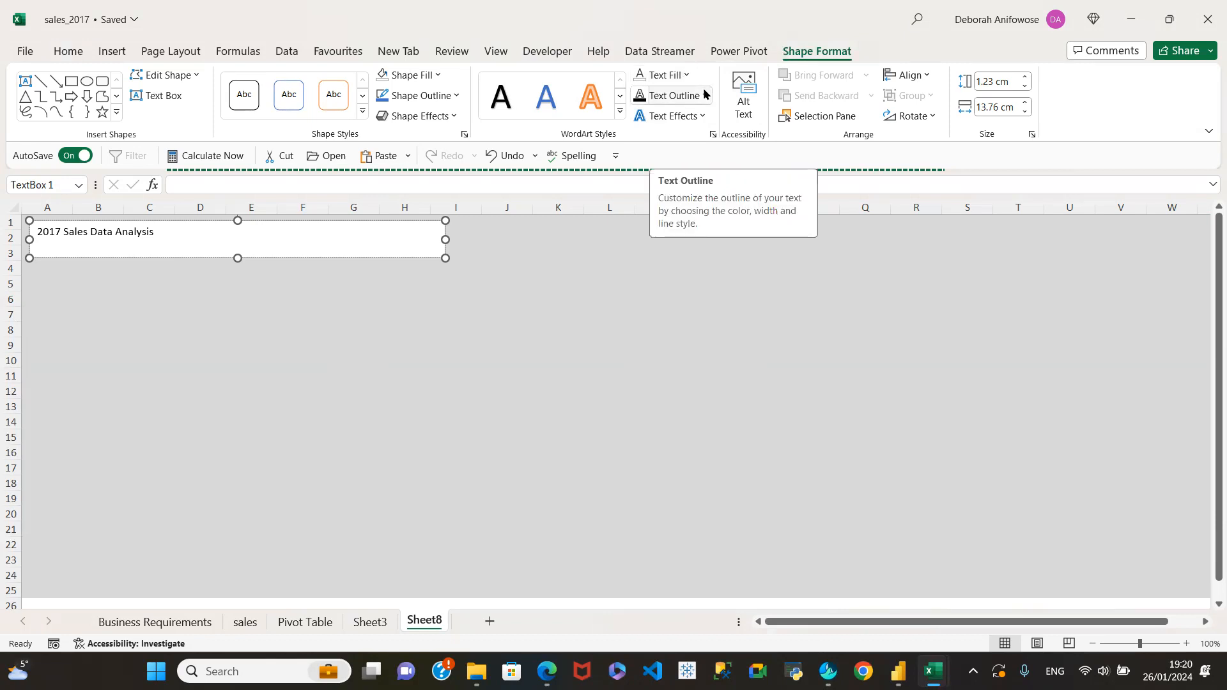
left_click(69, 51)
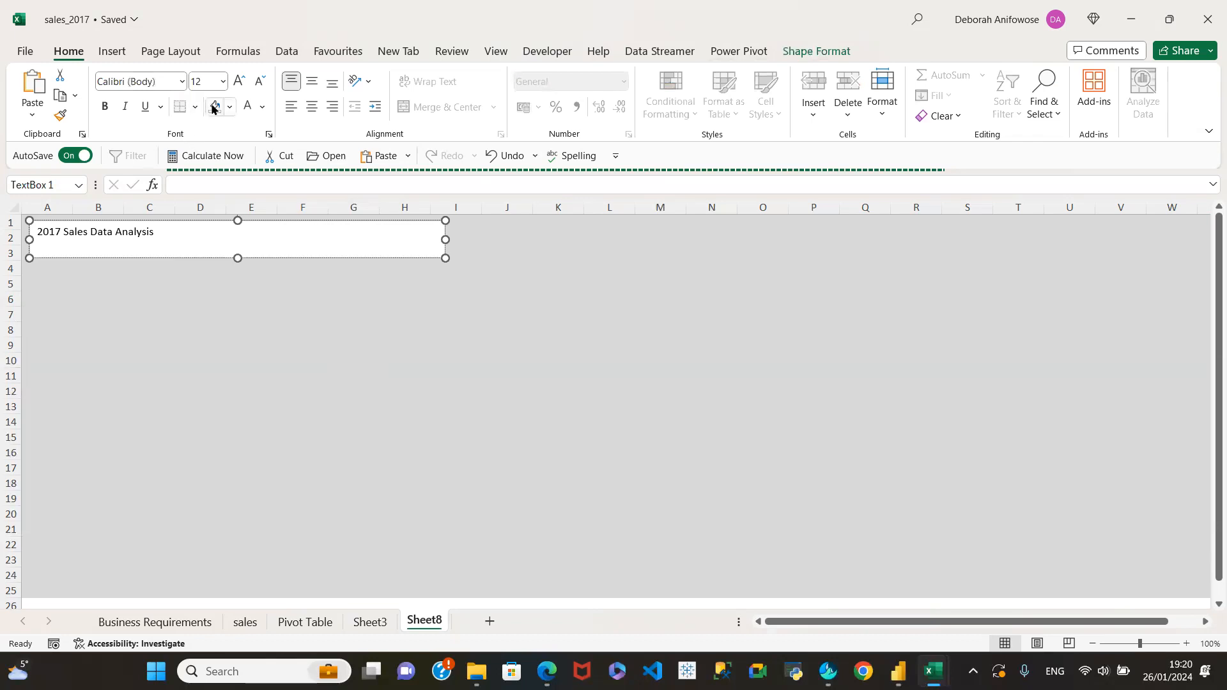
left_click_drag(233, 309, 234, 299)
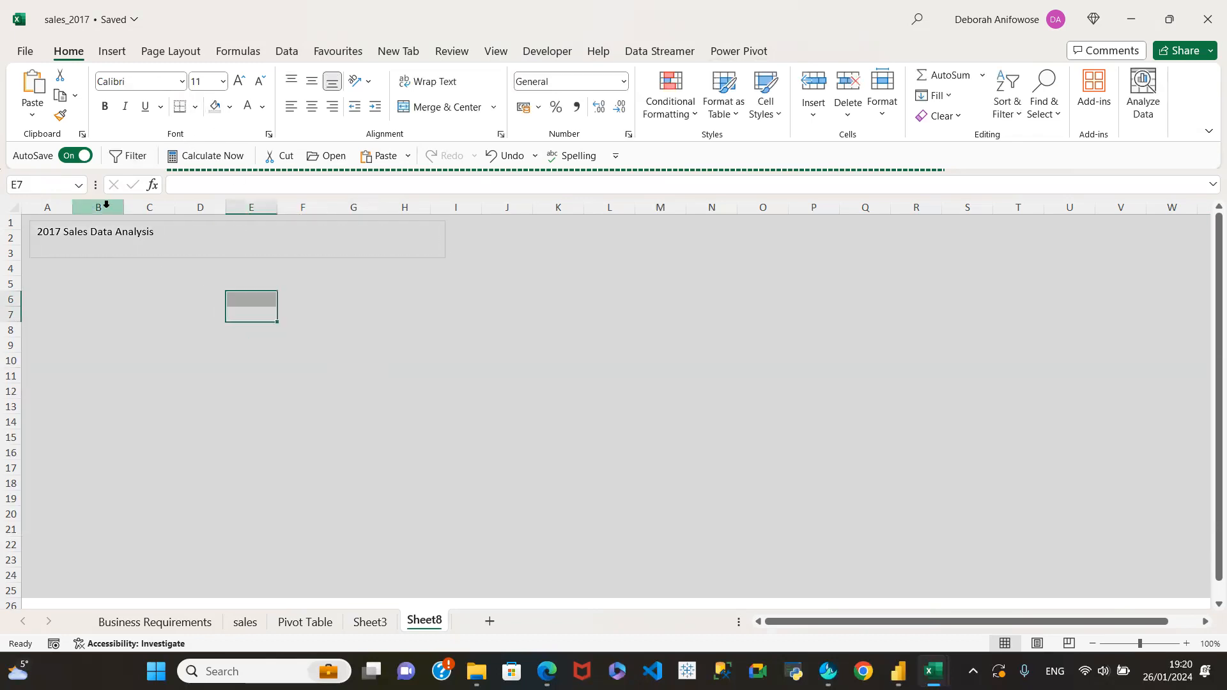
Format the "2017 Sales Data Analysis" title text as 18 pt, bold and centred in its box.
left_click(155, 231)
left_click_drag(155, 231, 10, 219)
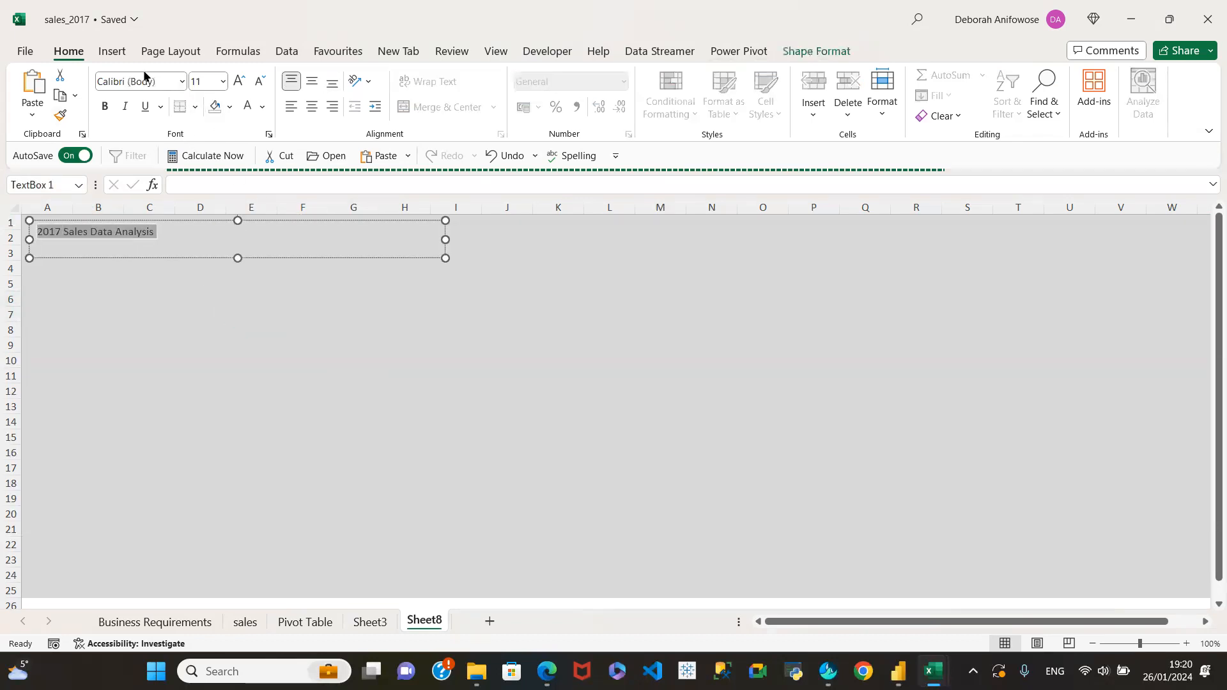
left_click(222, 82)
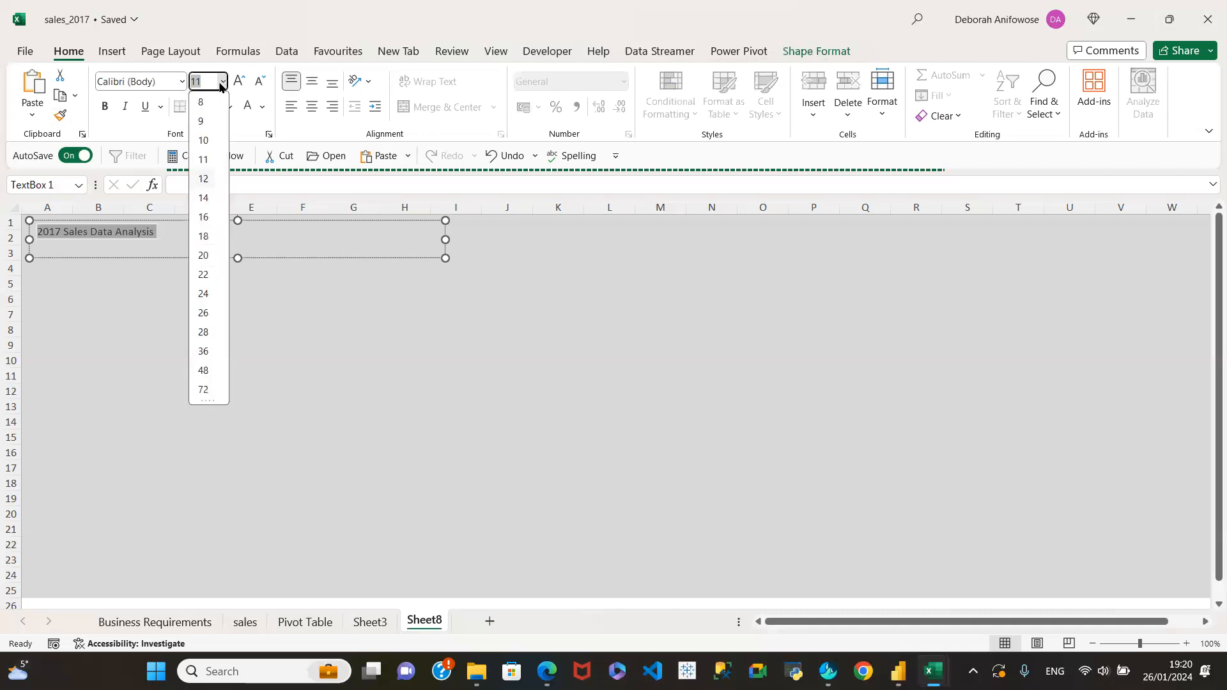
left_click(205, 241)
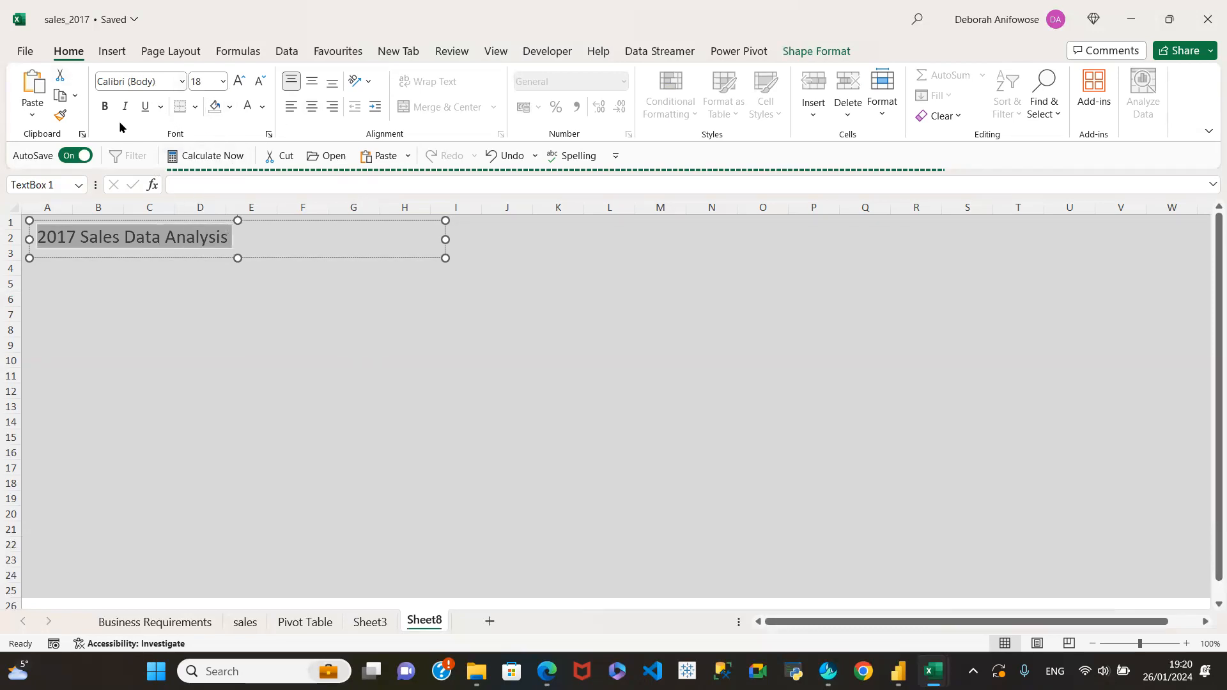
left_click(104, 107)
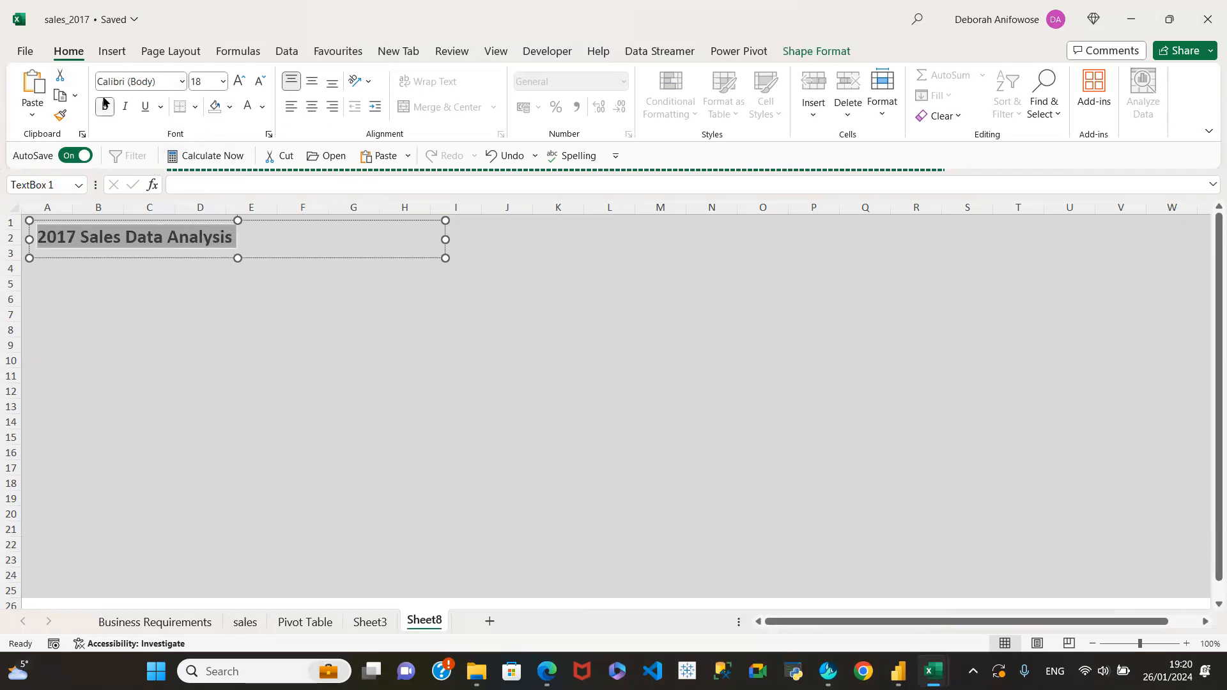
left_click(312, 107)
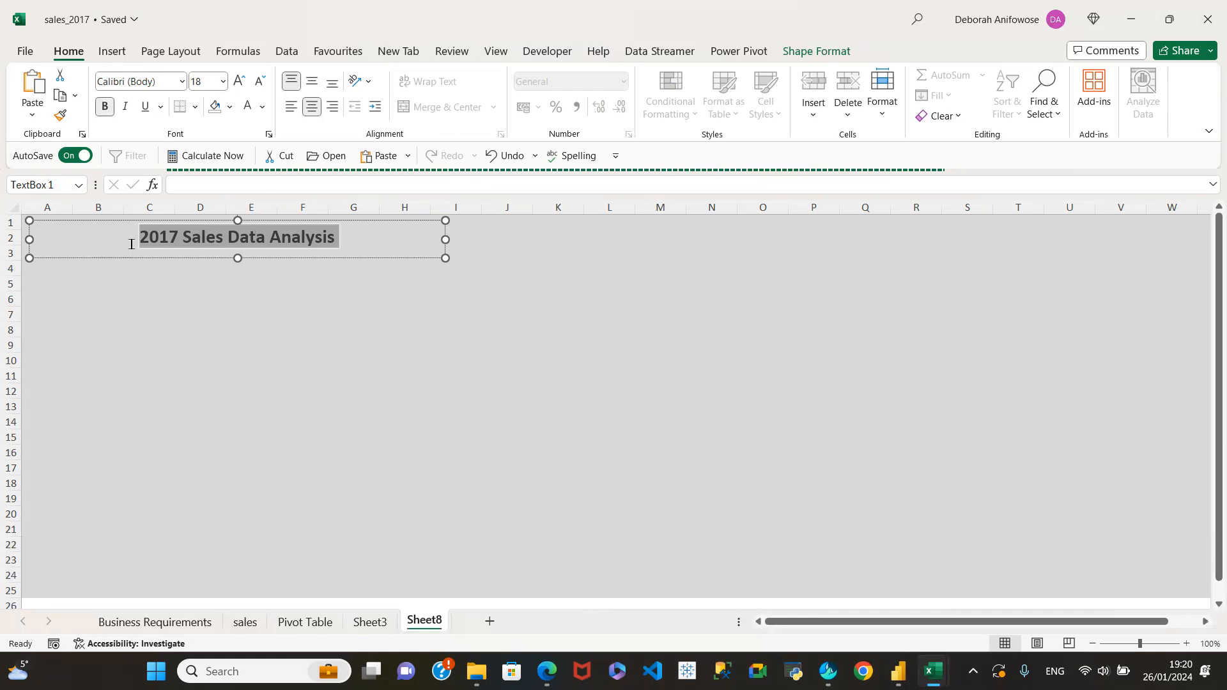
Copy the Total Sales pivot table from A3:A4 of the Pivot Table sheet to I4 of Sheet8 and widen column I.
left_click(370, 622)
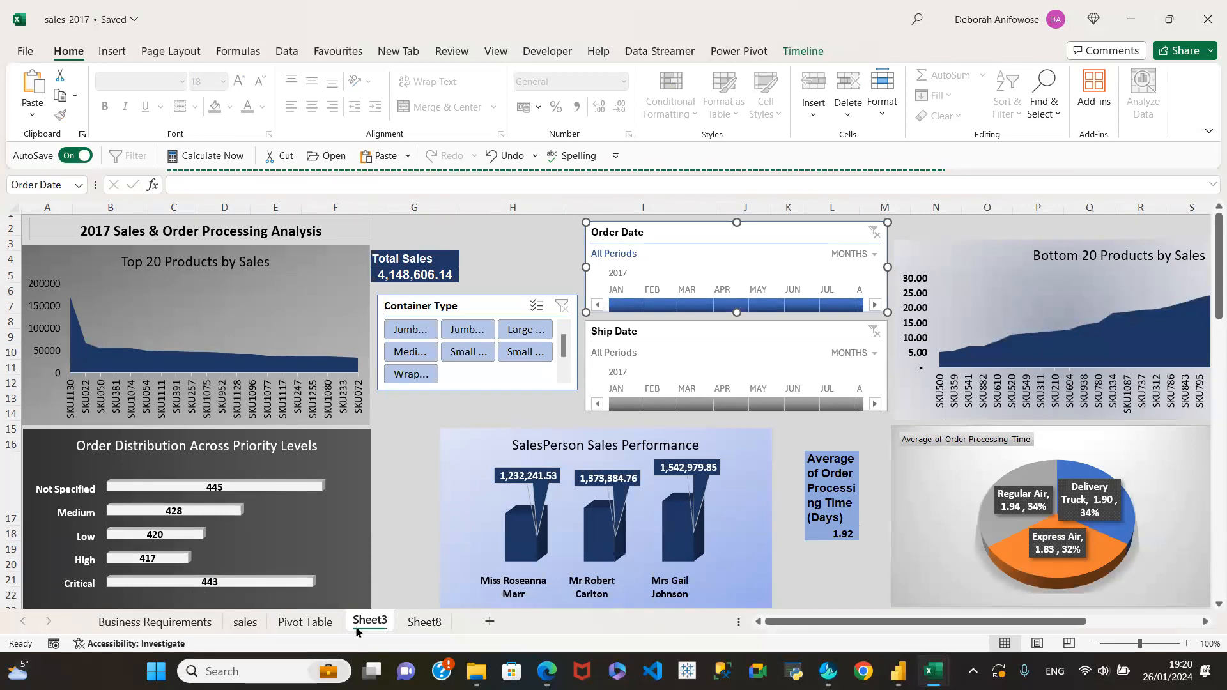
left_click(305, 622)
left_click_drag(1217, 447, 1208, 243)
left_click_drag(92, 215, 112, 215)
left_click_drag(58, 253, 59, 265)
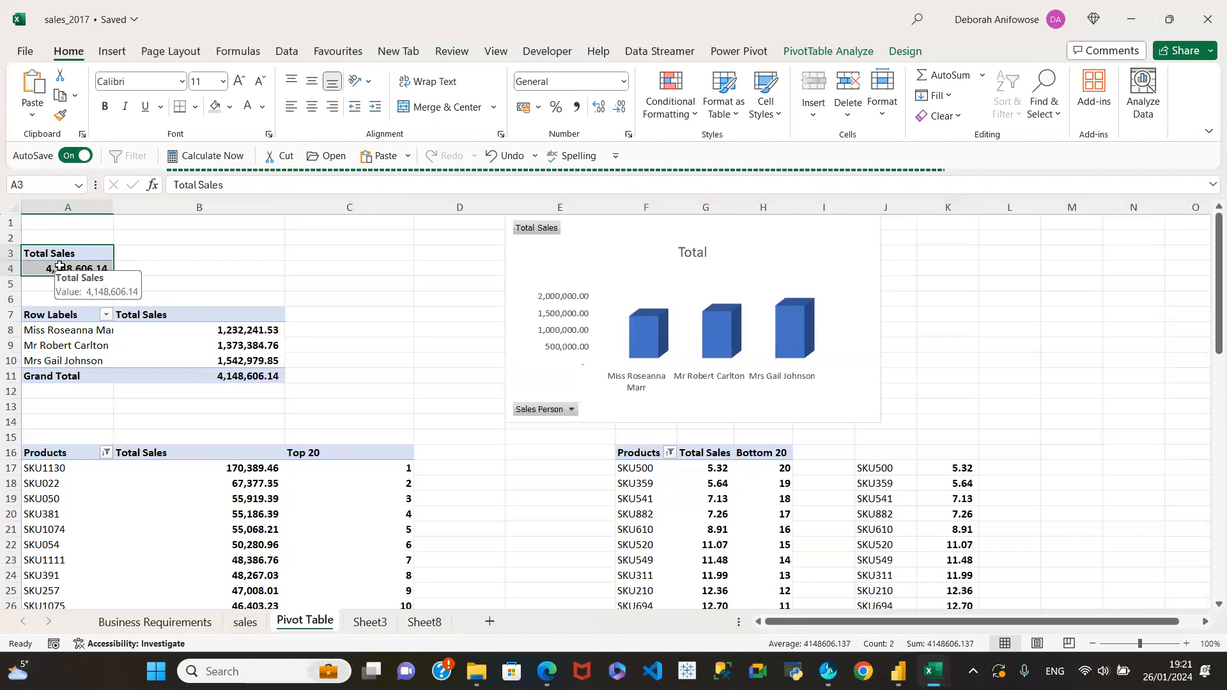
key("ctrl+c")
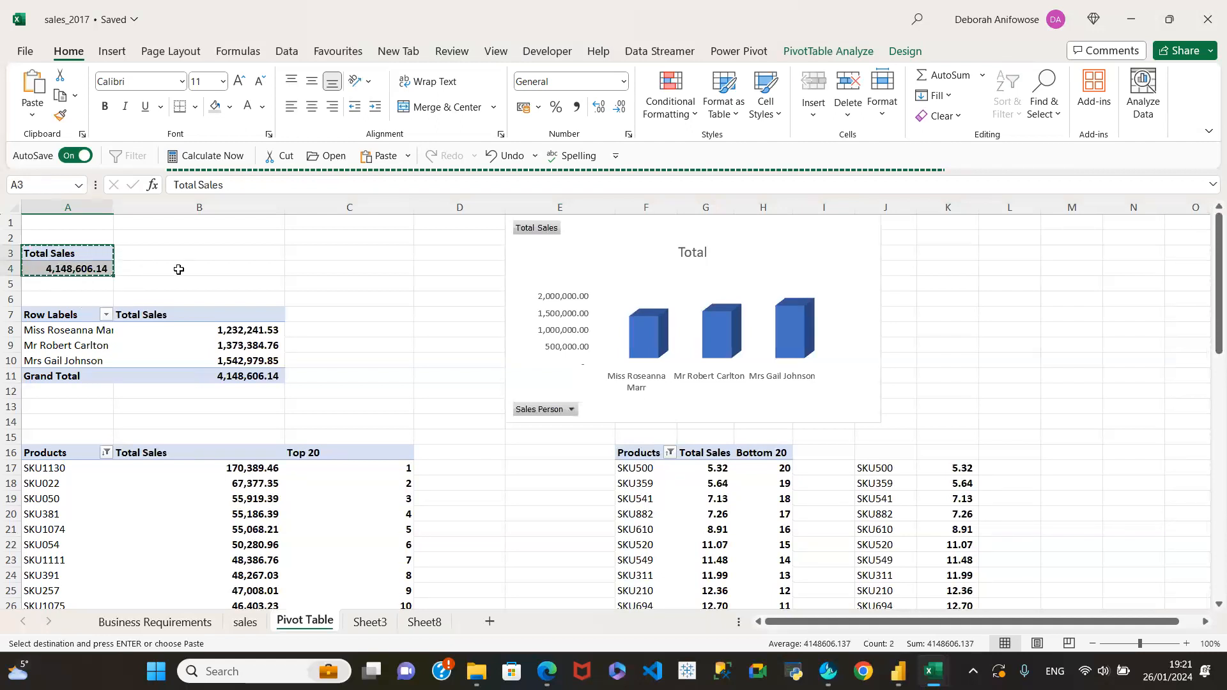
left_click(427, 624)
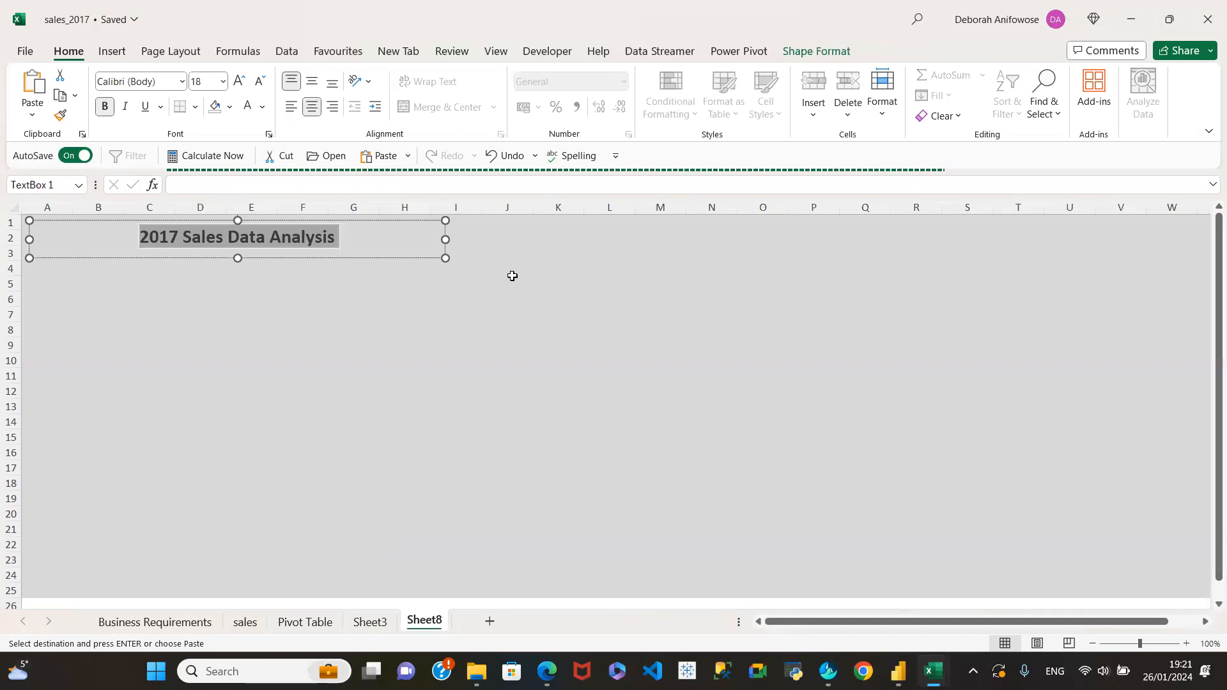
left_click(460, 276)
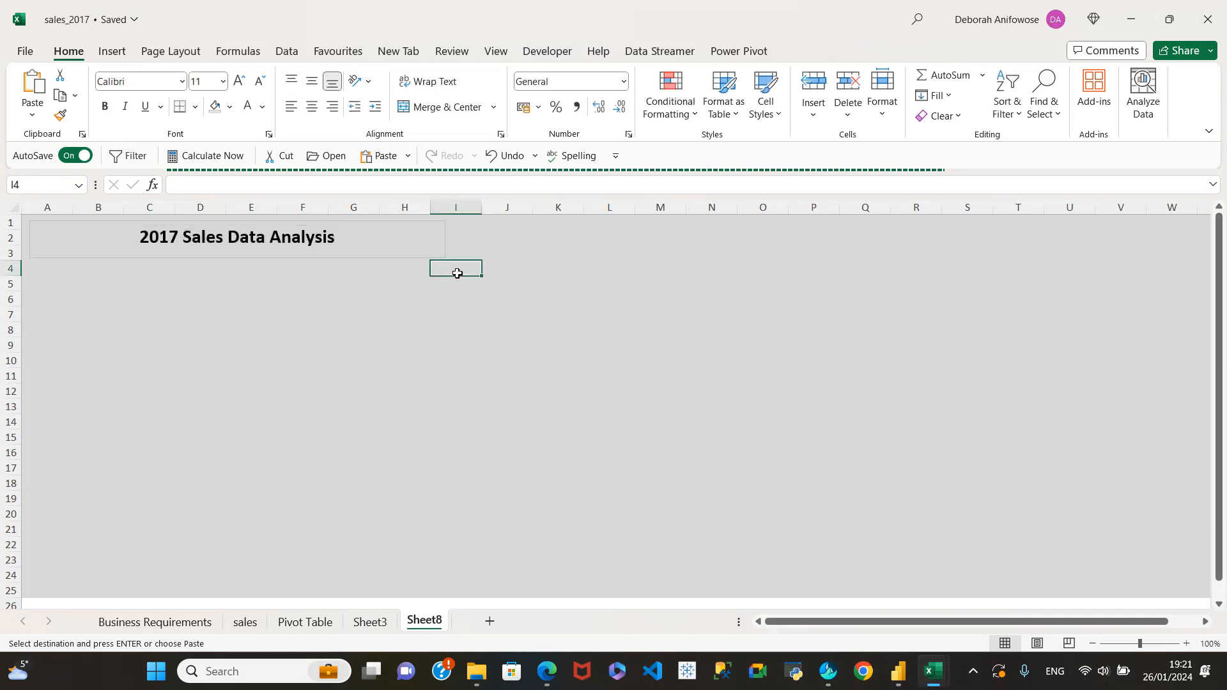
key("ctrl+v")
left_click_drag(477, 210, 527, 211)
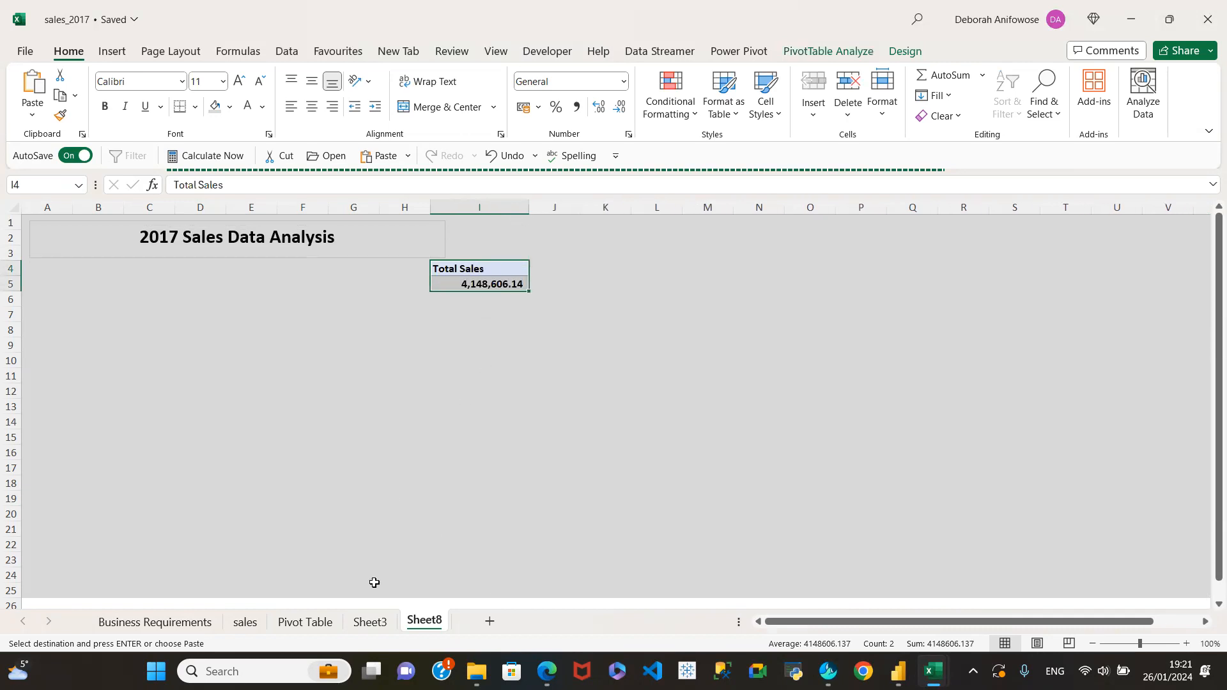
Move the 3-D column chart of sales by salesperson from the Pivot Table sheet to A7 of Sheet8.
left_click(306, 623)
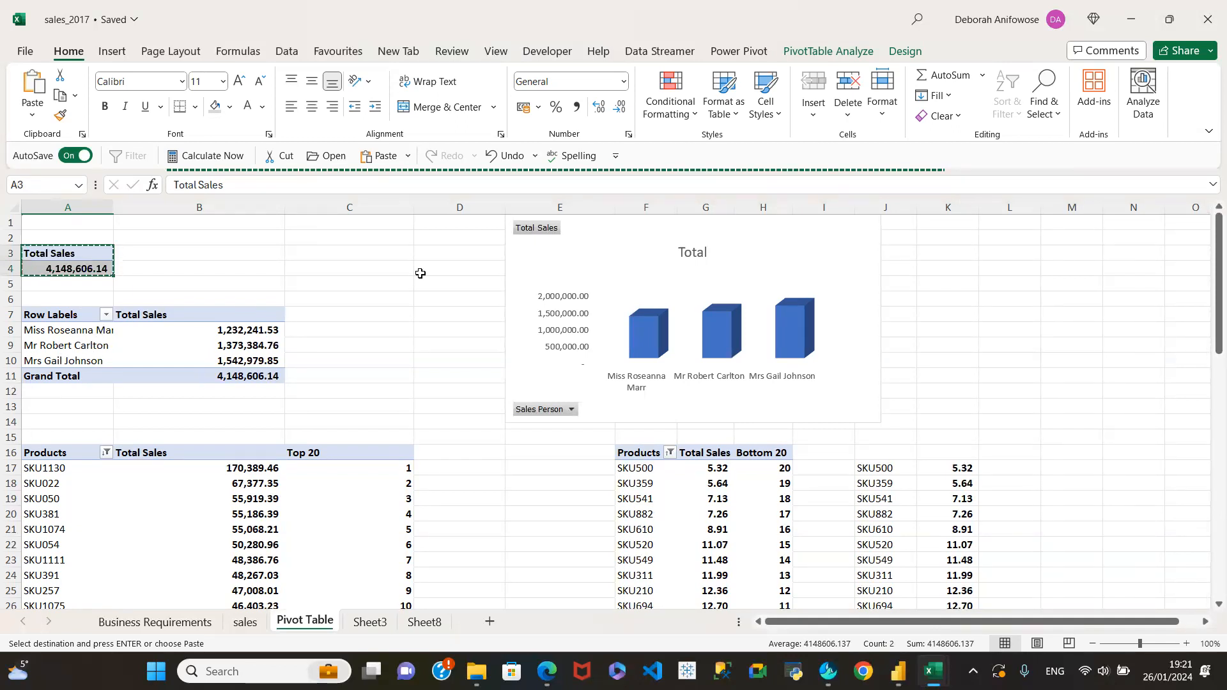
left_click(636, 239)
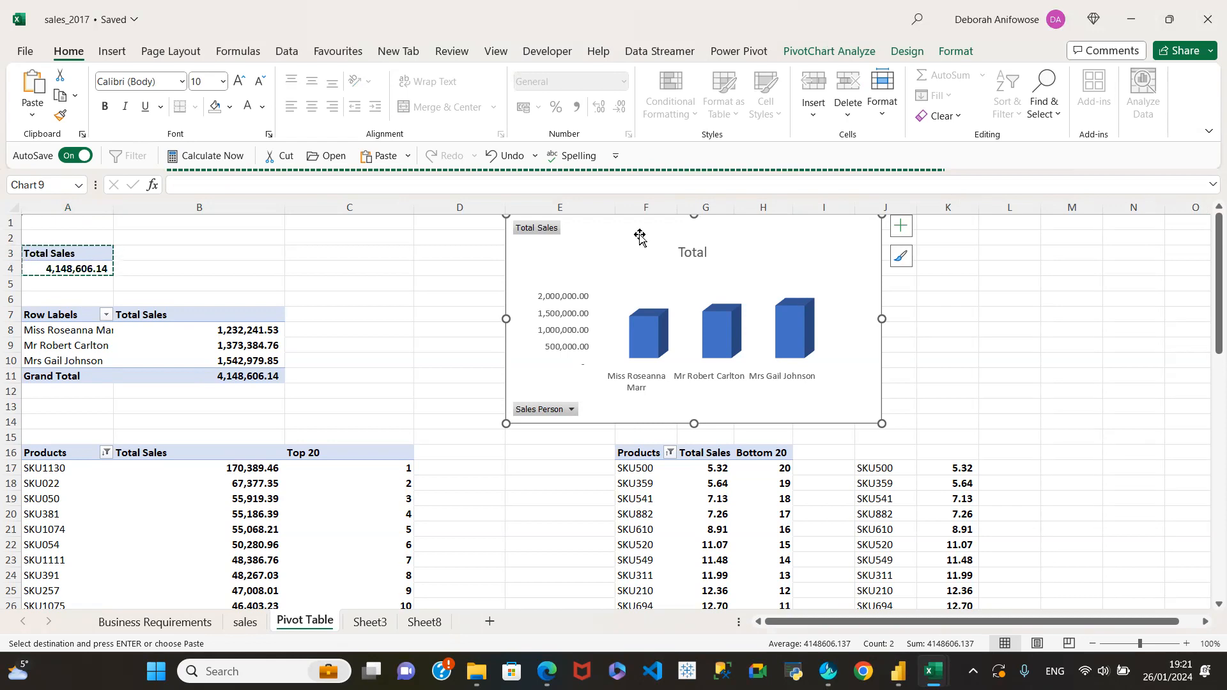
key("Delete")
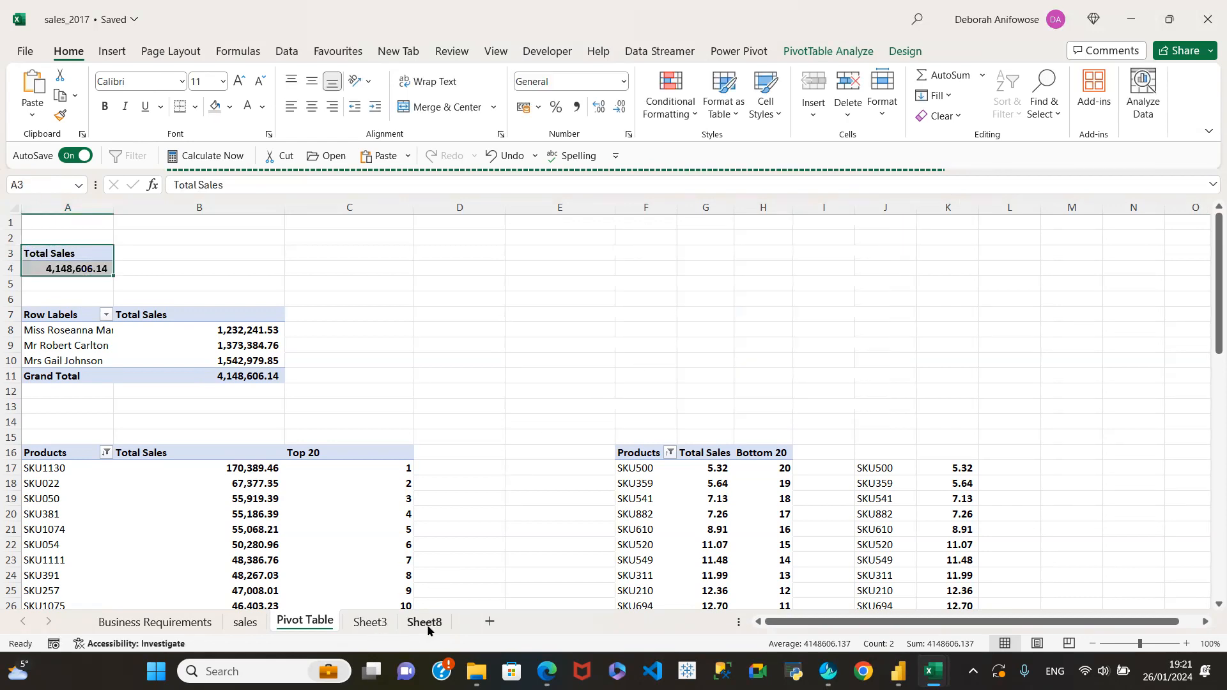
left_click(424, 622)
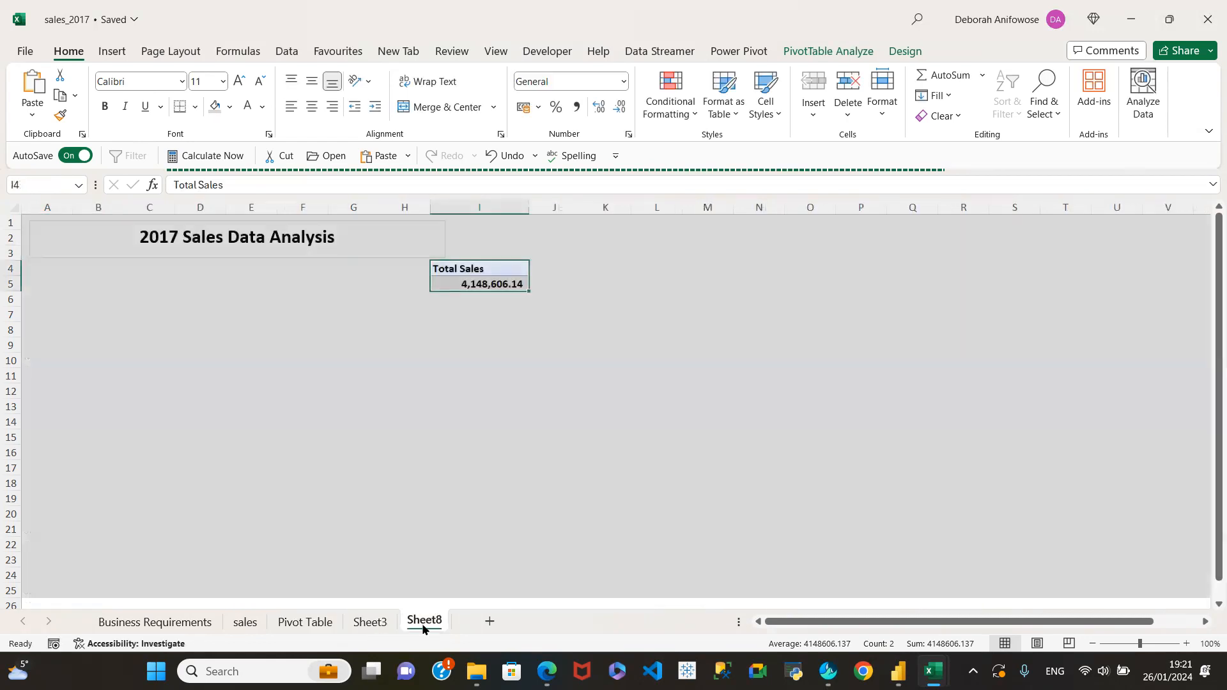
left_click(43, 314)
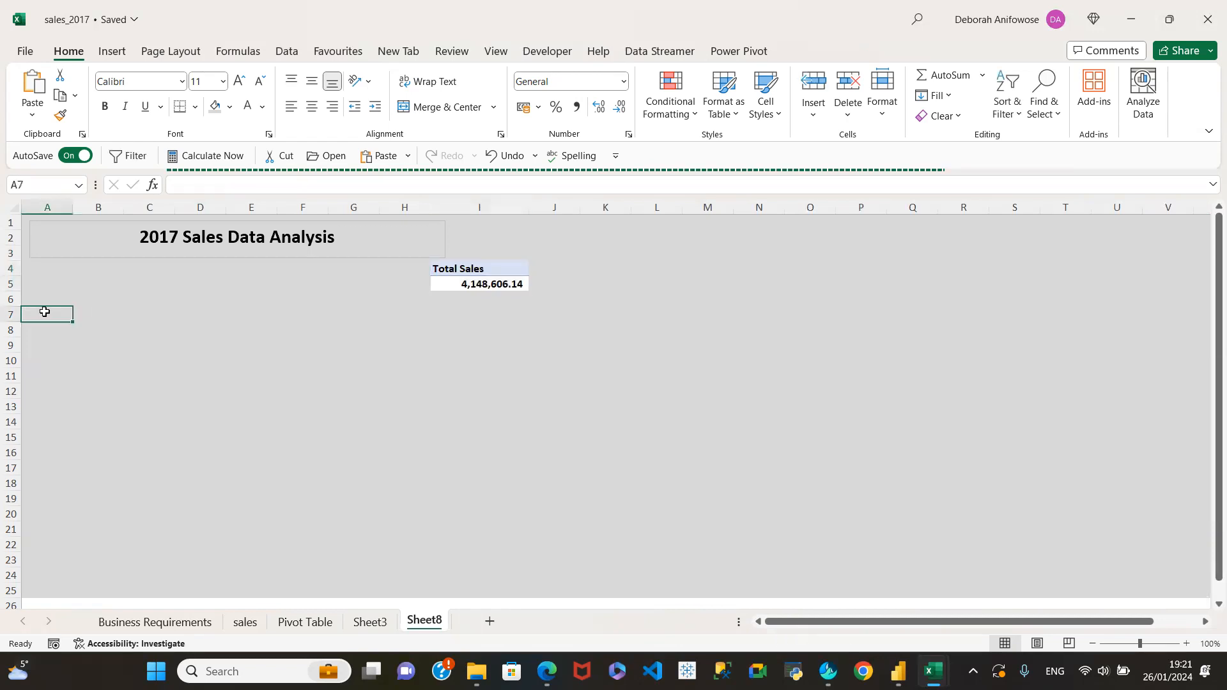
key("ctrl+v")
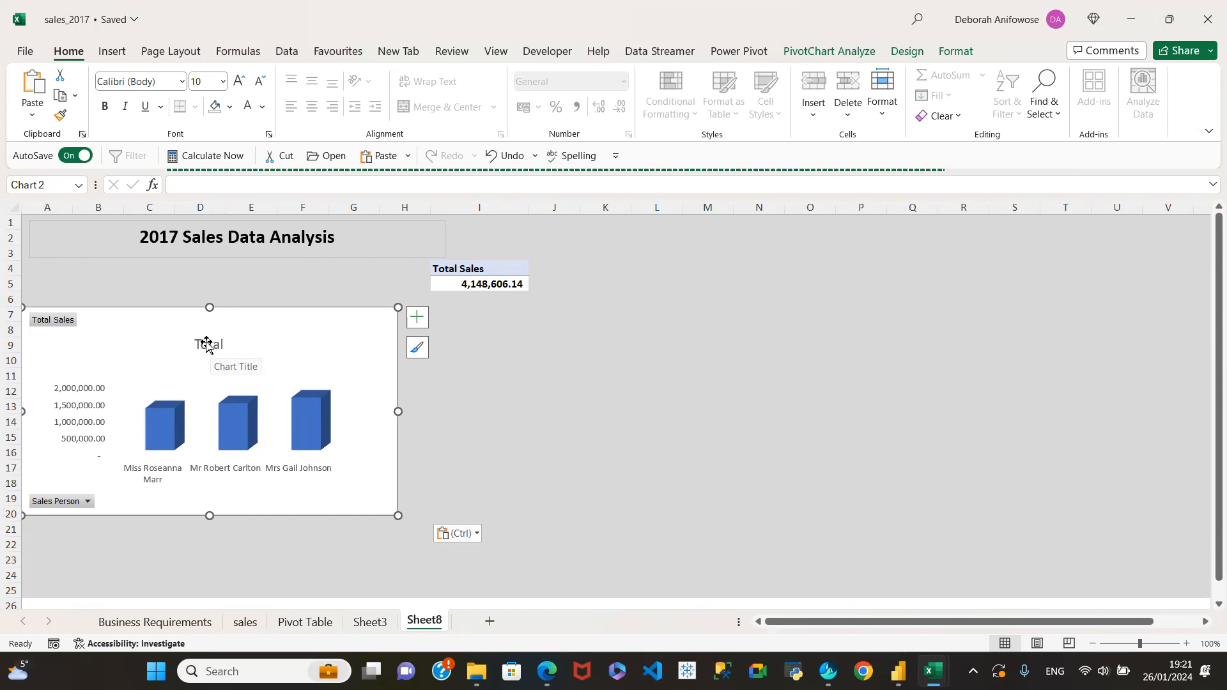
Check the matching chart's title on Sheet3, retitle the Sheet8 chart "SalesPerson Sales Performance" and move the title closer to the chart's upper edge.
left_click(369, 622)
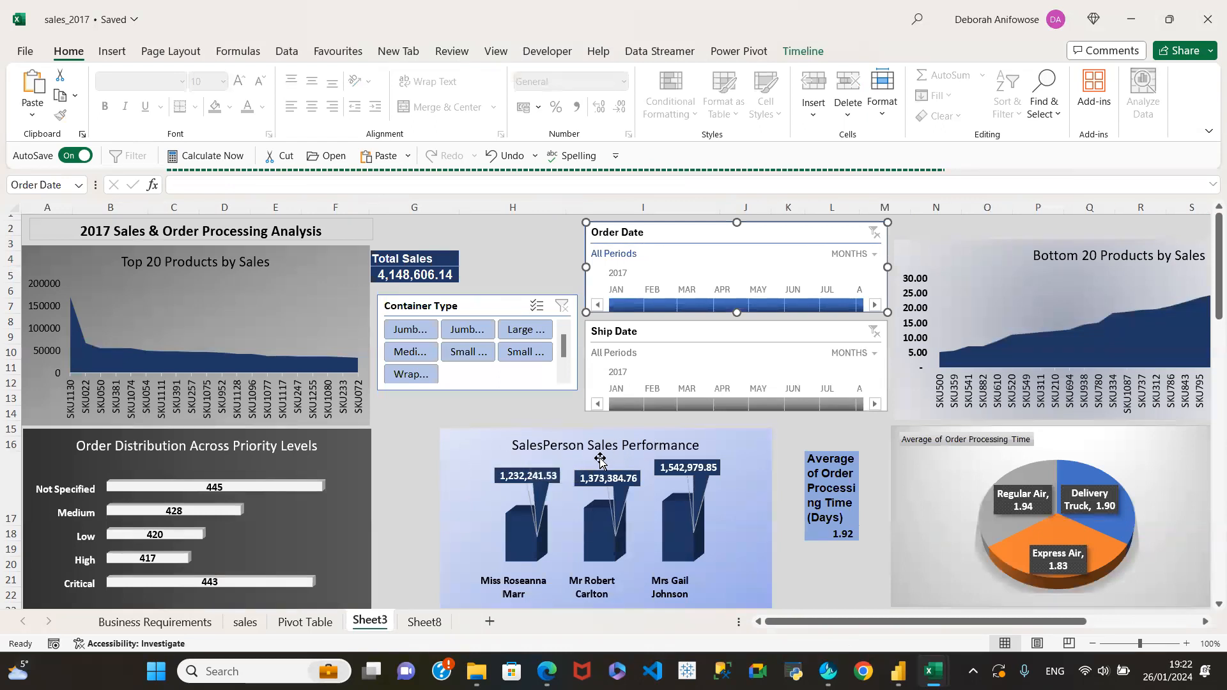
left_click(425, 621)
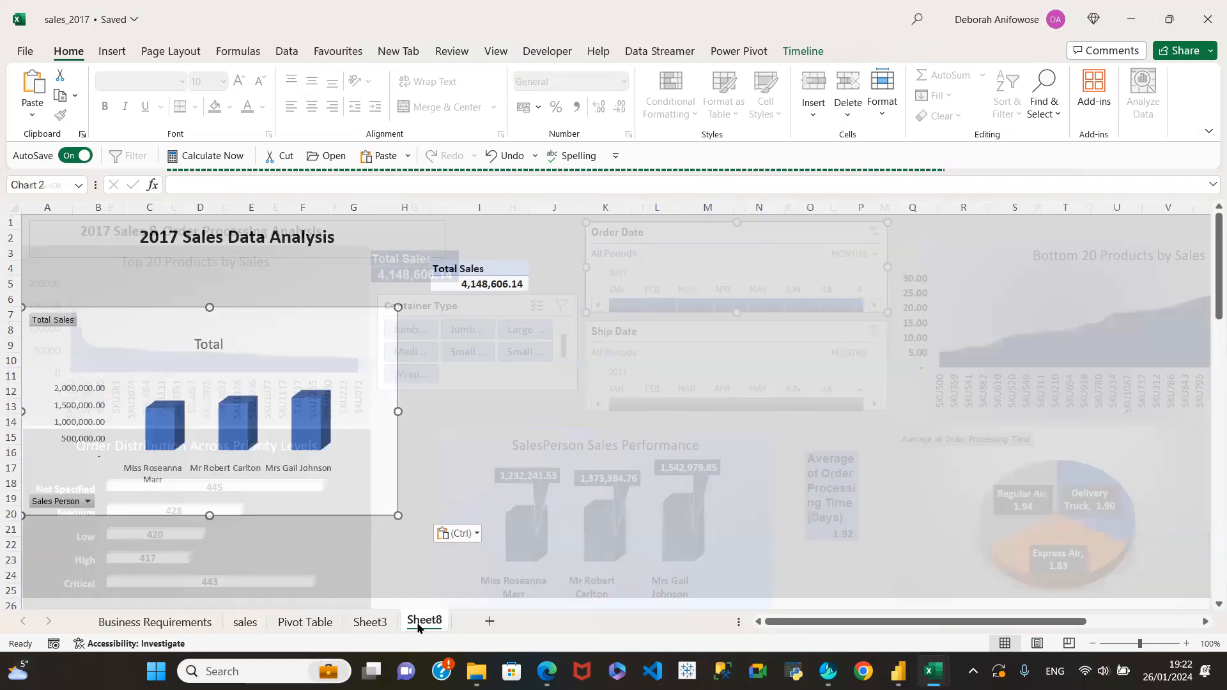
left_click(210, 347)
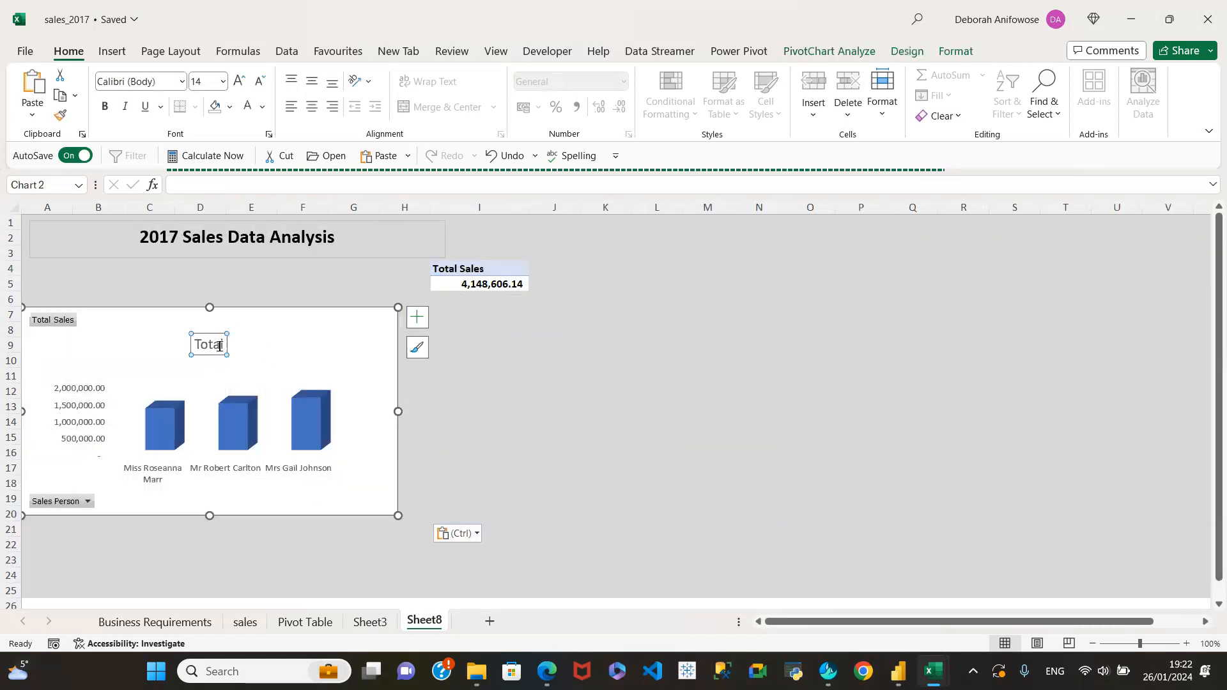
key("BackSpace")
key("BackSpace")
key("BackSpace")
key("BackSpace")
key("BackSpace")
type("Sales")
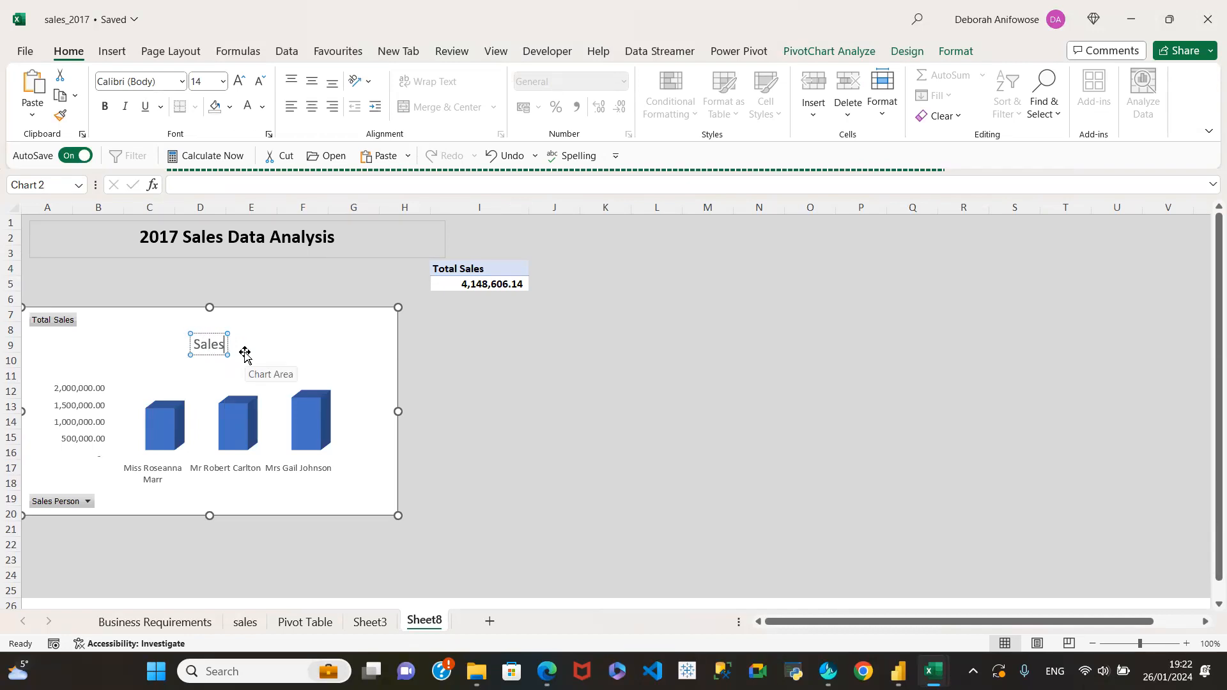
type("Person Sales Perfo")
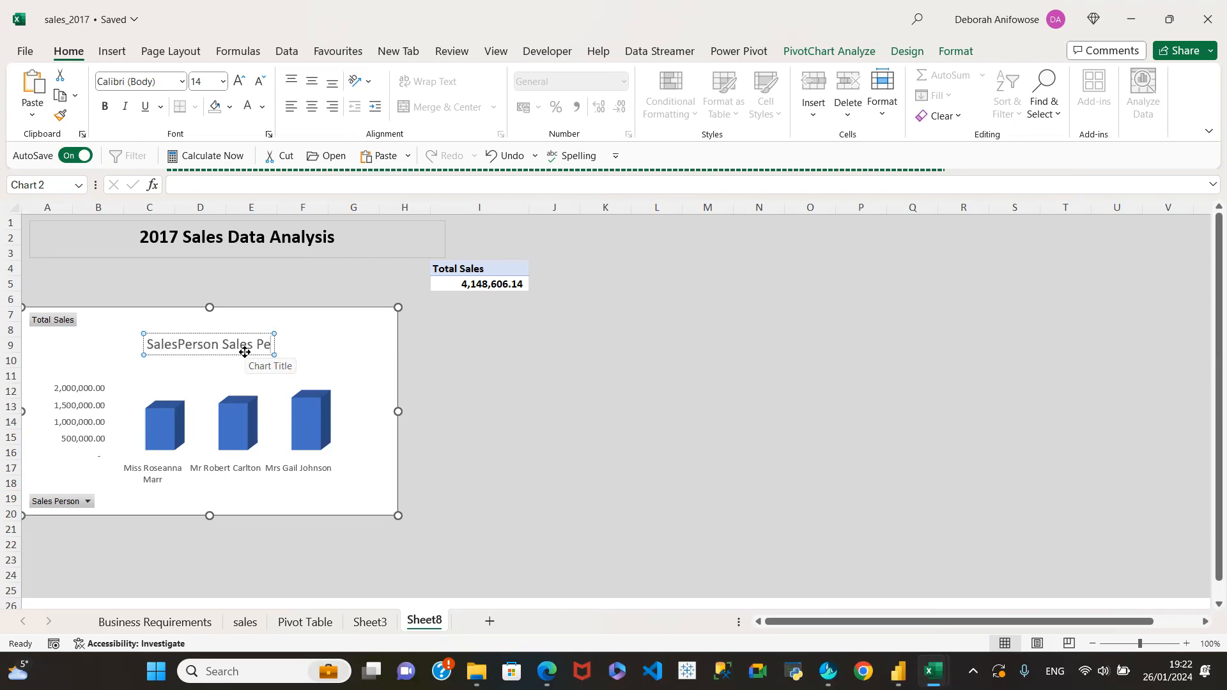
type("ance")
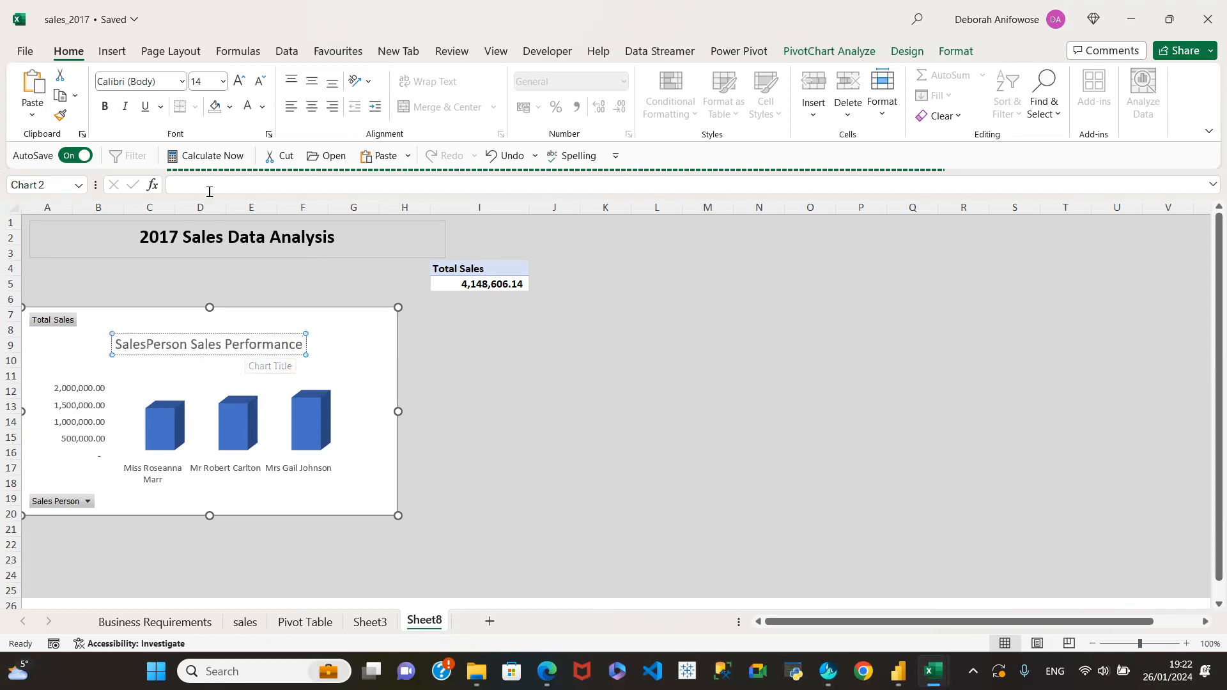
left_click_drag(165, 332, 170, 314)
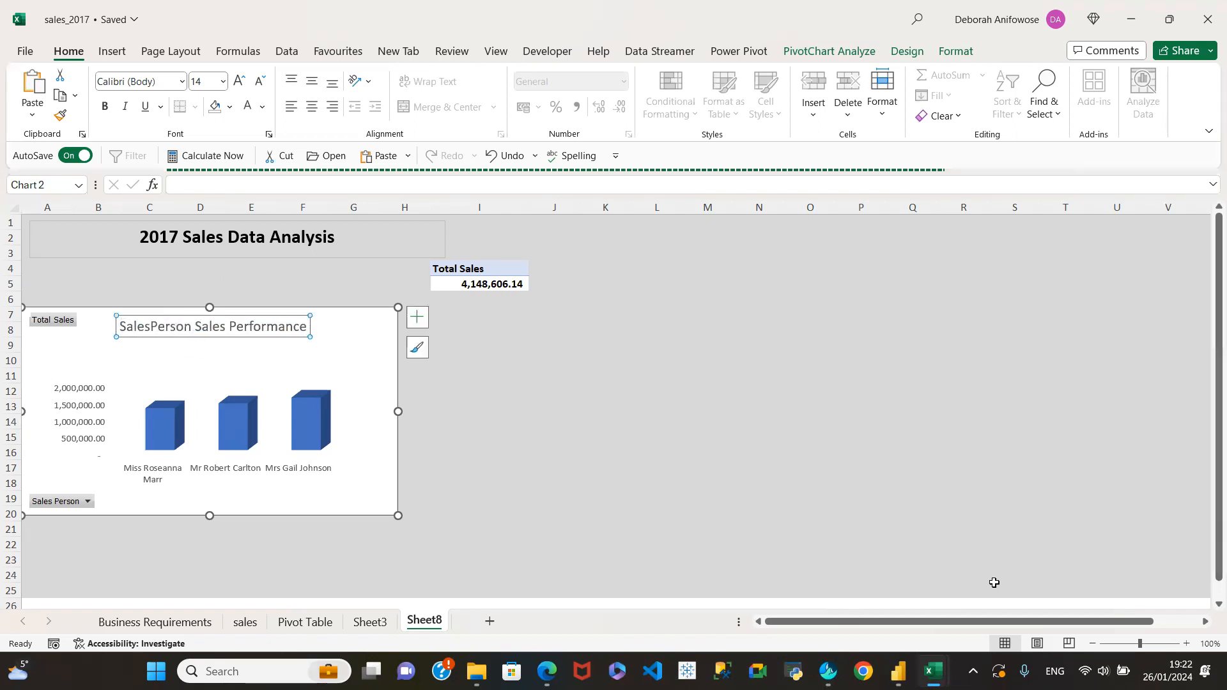
Hide all field buttons on the SalesPerson Sales Performance chart and shift the chart slightly away from the row headings.
right_click(58, 321)
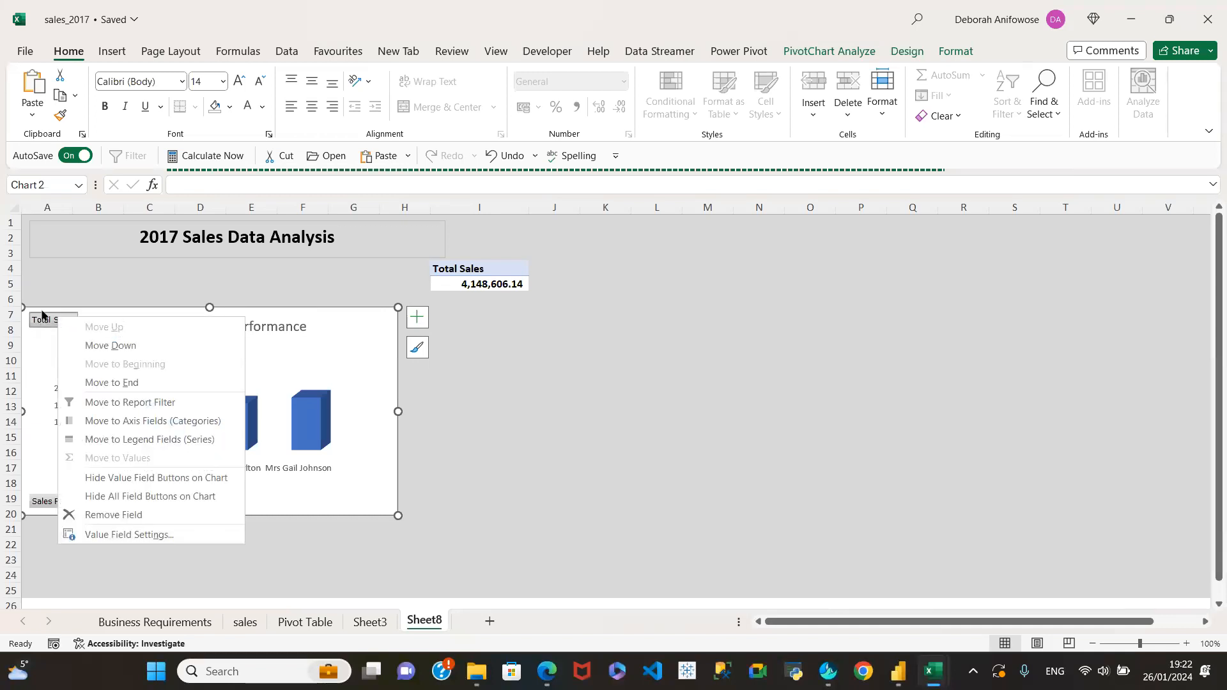
left_click(32, 318)
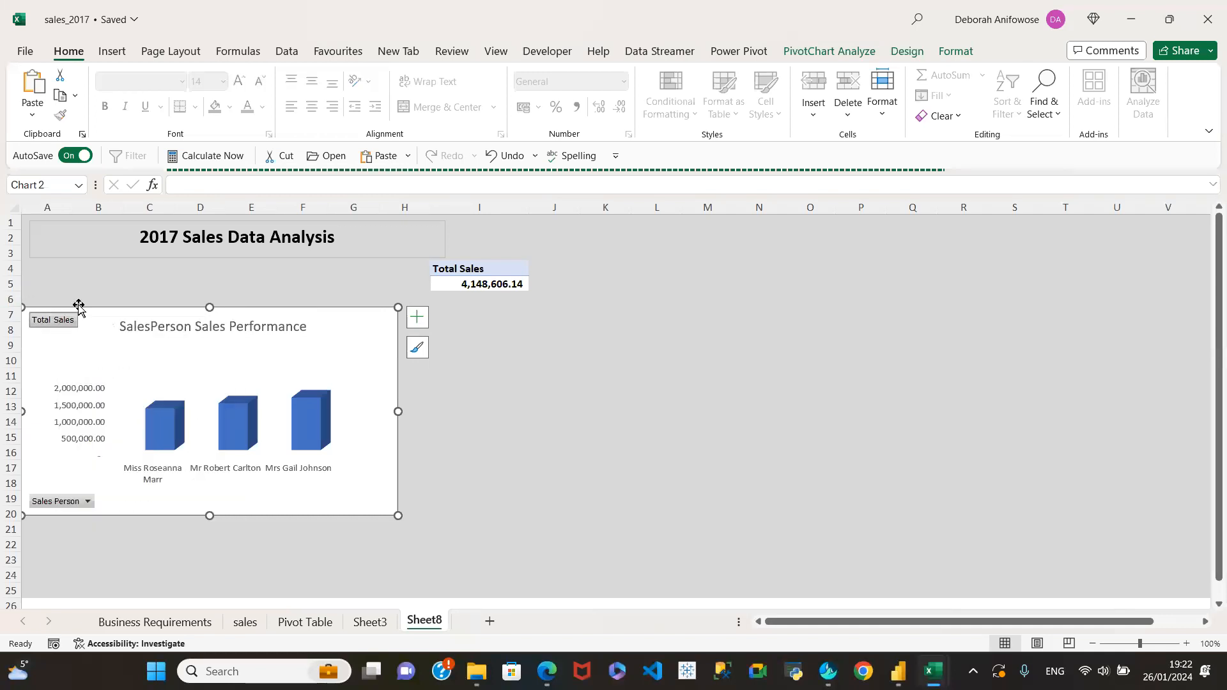
right_click(64, 325)
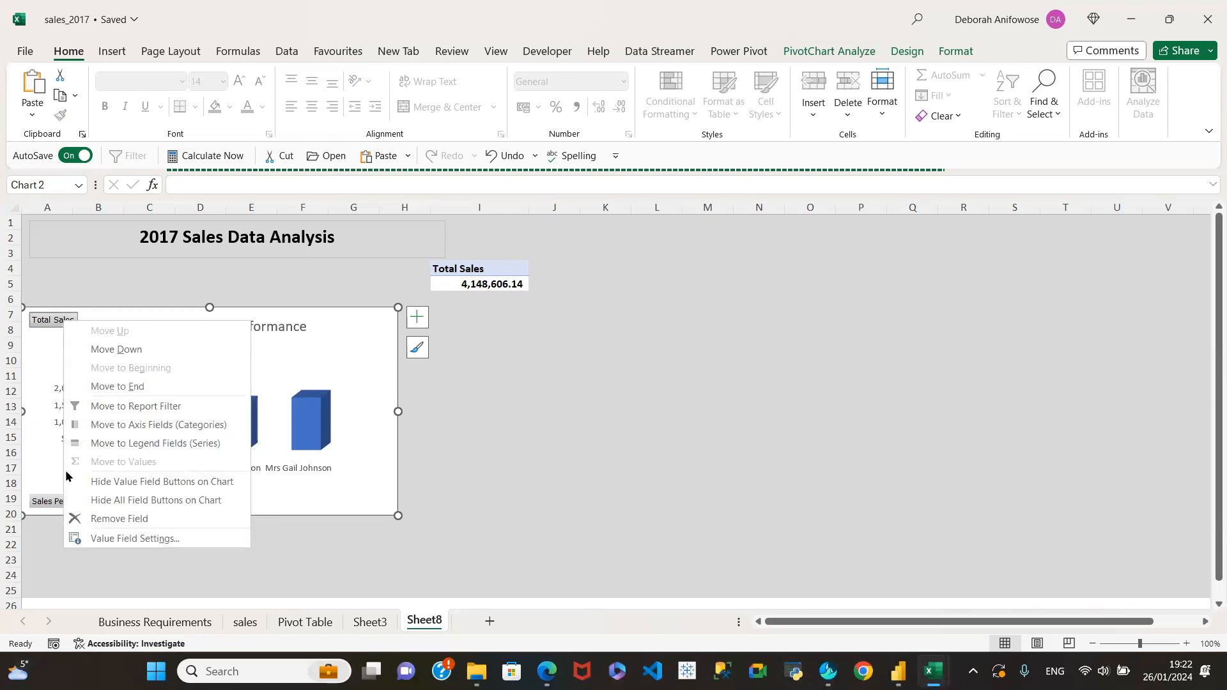
left_click(132, 502)
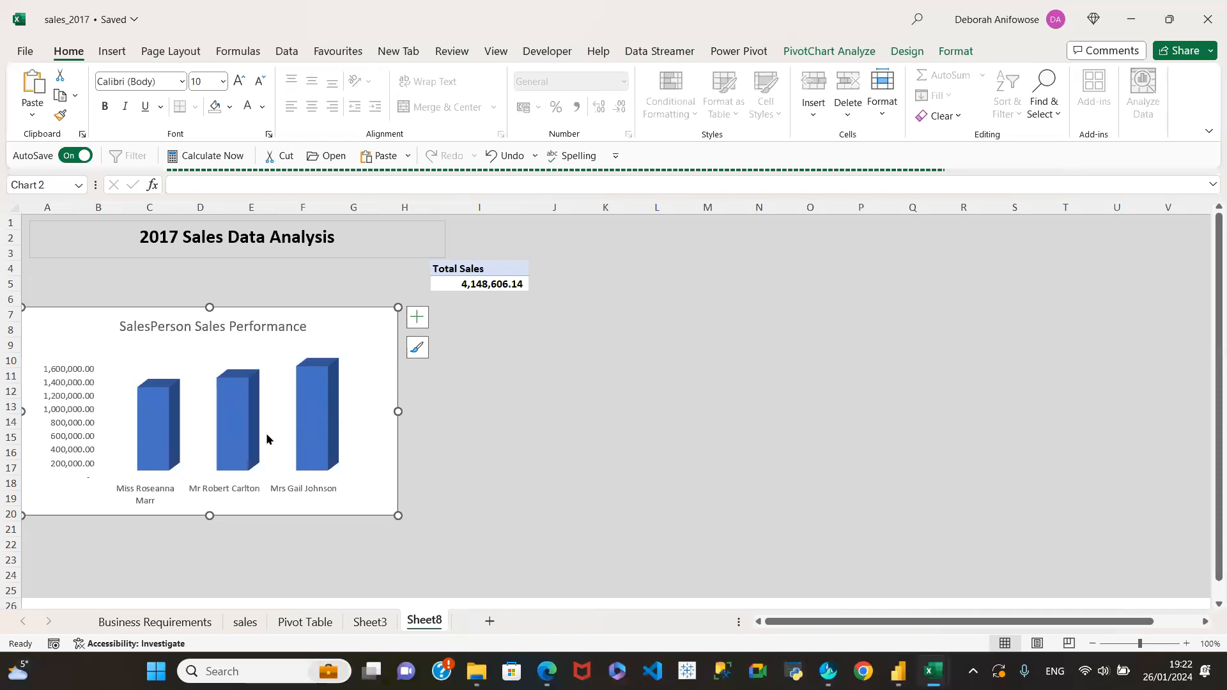
left_click_drag(112, 337, 119, 336)
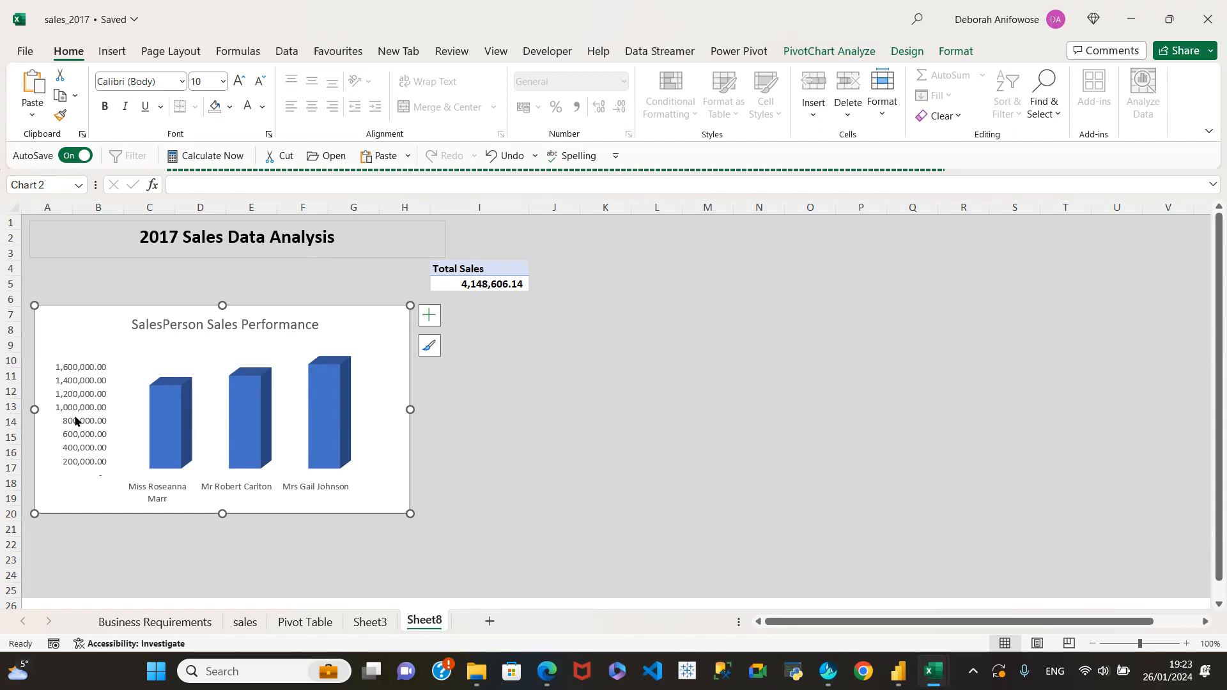
Add data labels to the SalesPerson Sales Performance chart and show them as data callouts.
left_click(73, 391)
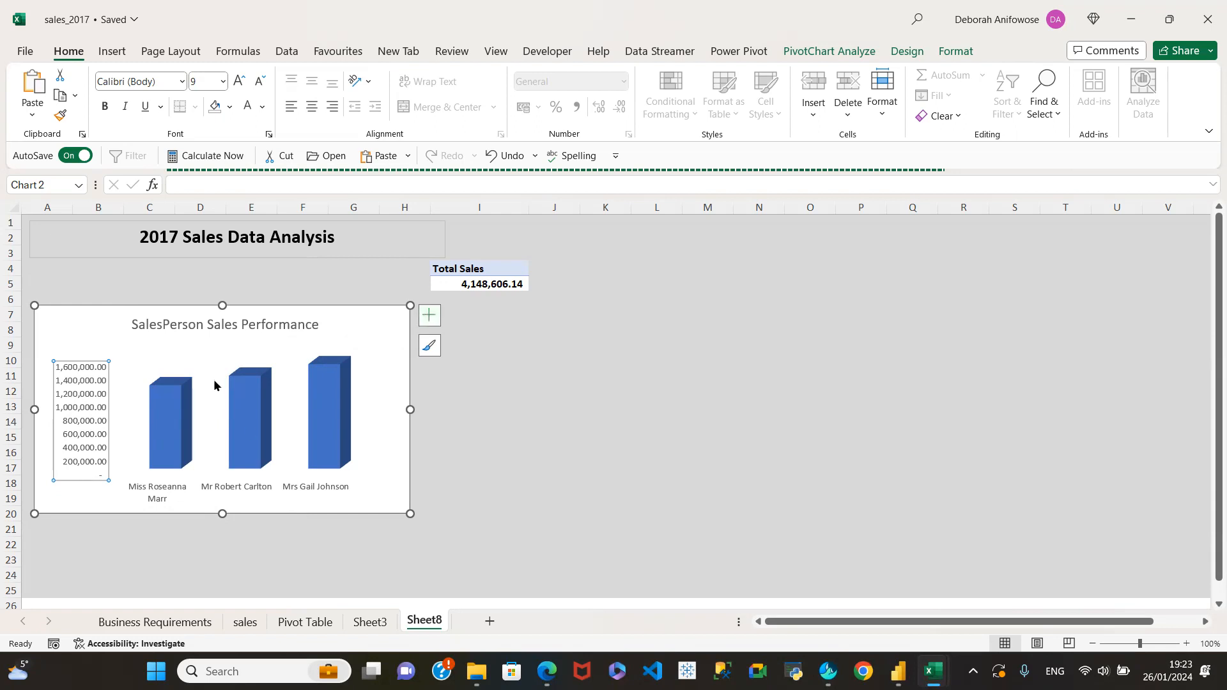
left_click(435, 318)
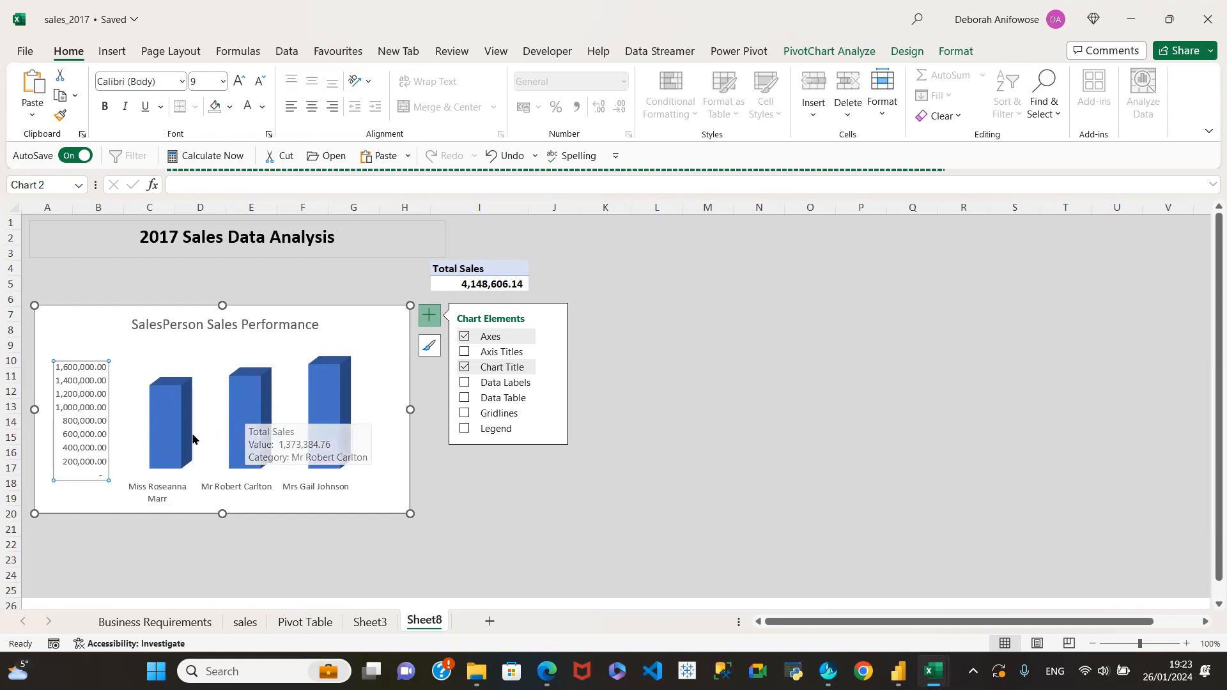
mouse_move(175, 443)
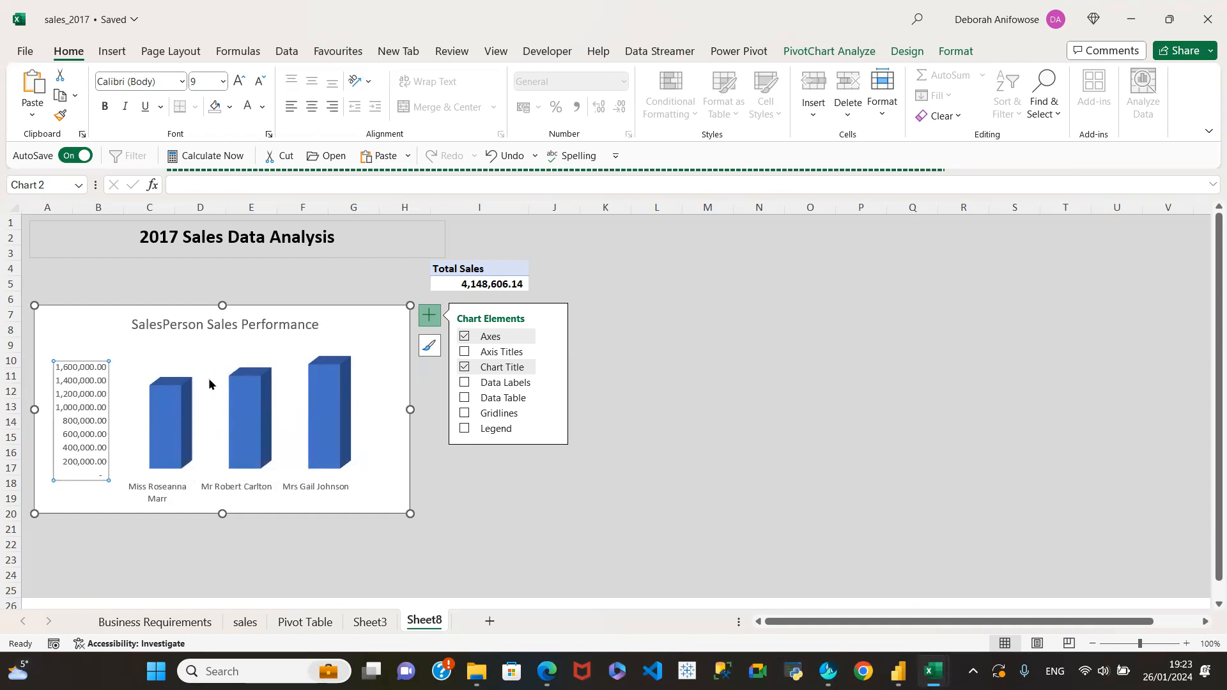
left_click(464, 383)
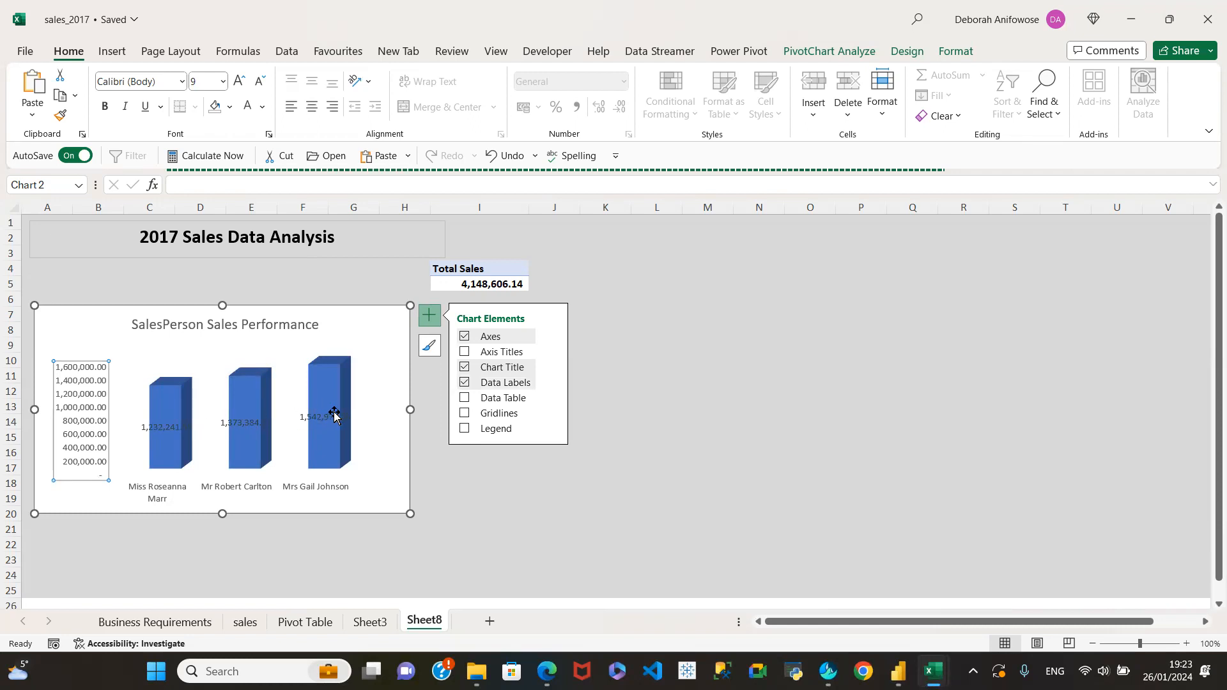
left_click(552, 383)
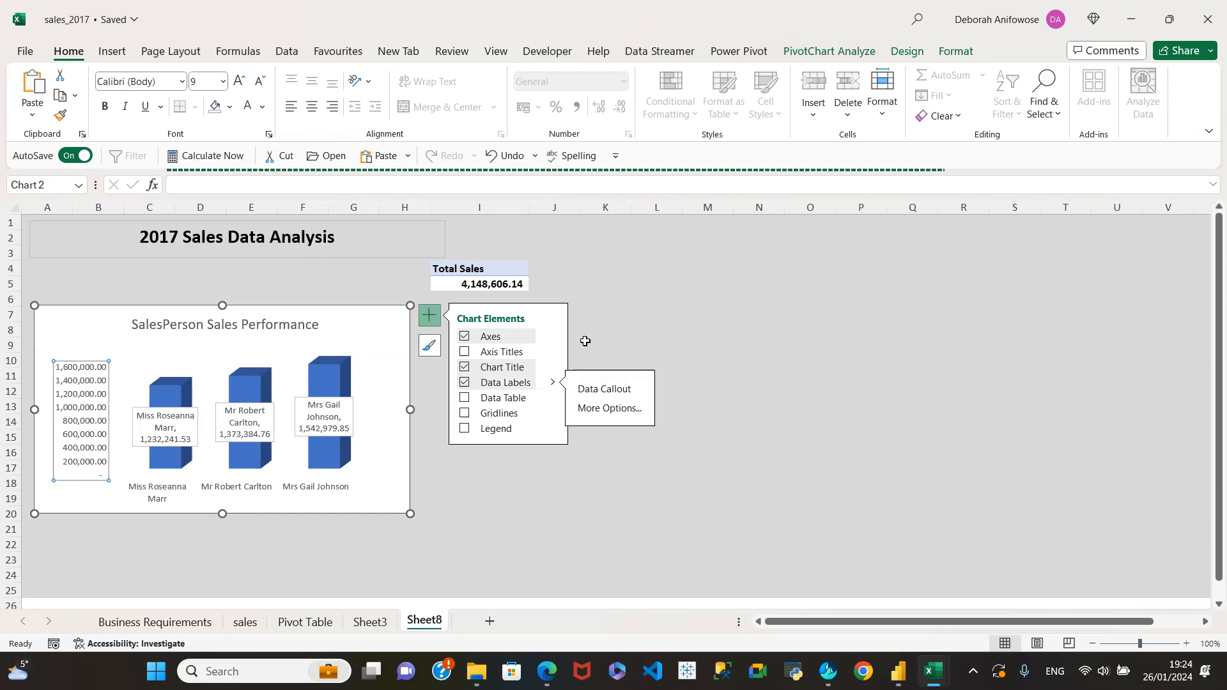
Hide the primary vertical axis of the SalesPerson Sales Performance chart and keep the primary horizontal axis.
left_click(552, 336)
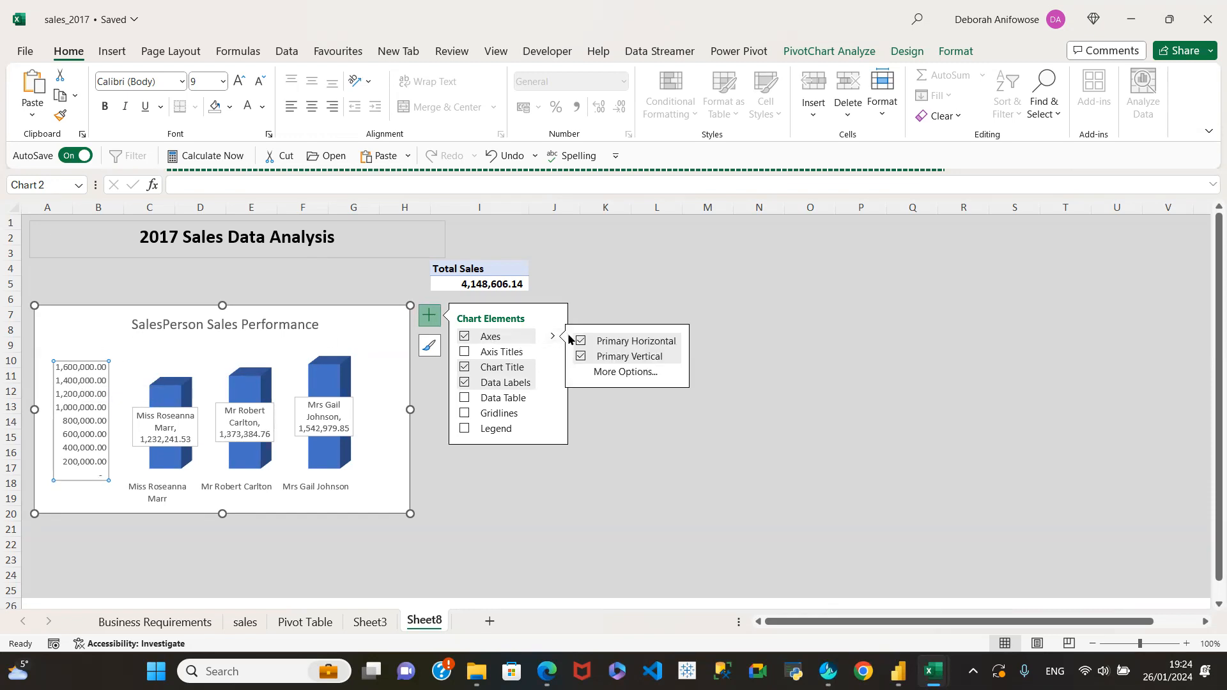
left_click(581, 342)
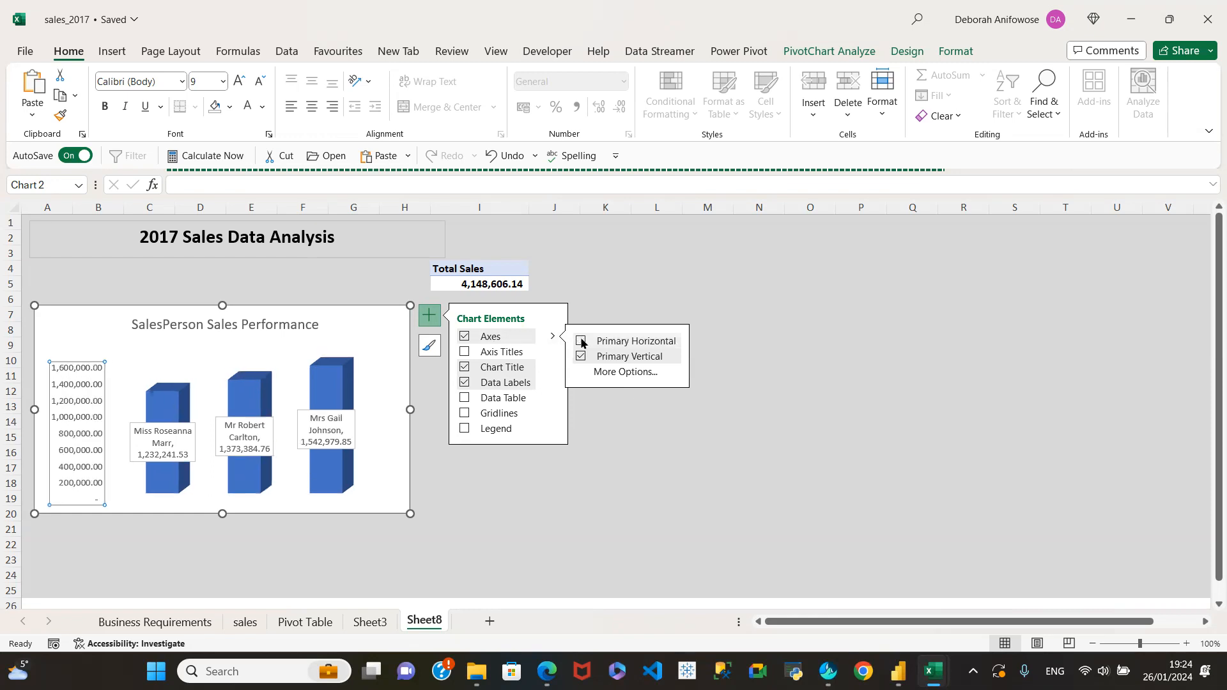
left_click(581, 341)
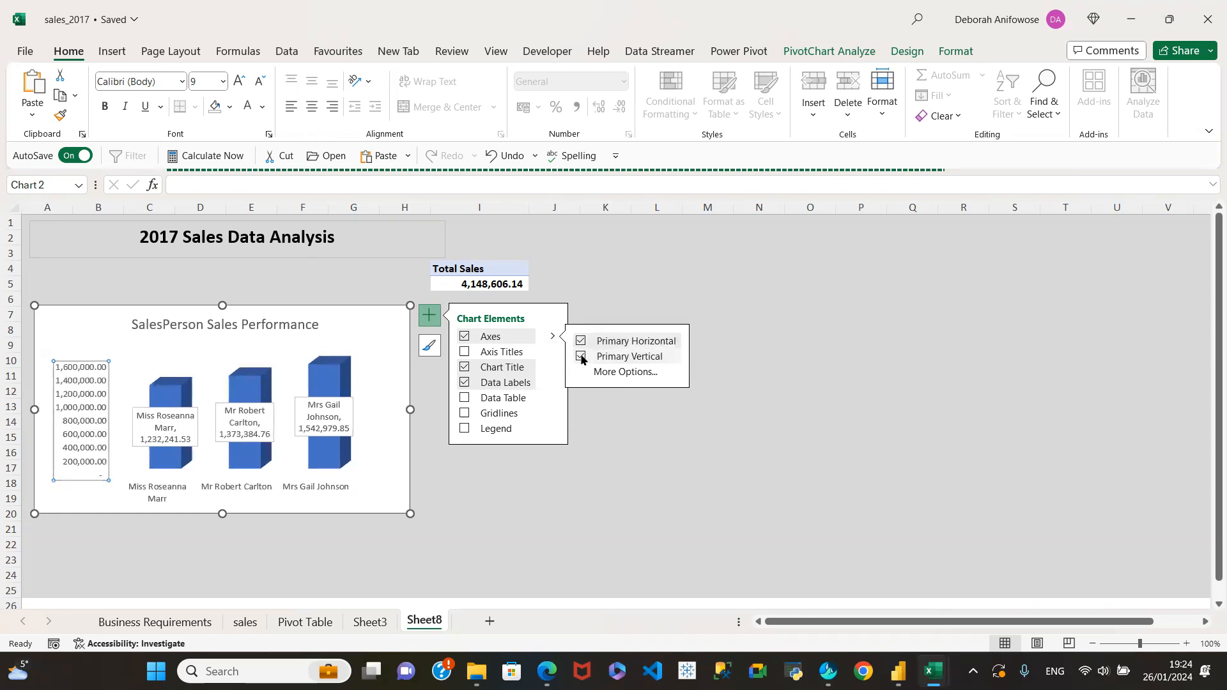
left_click(581, 357)
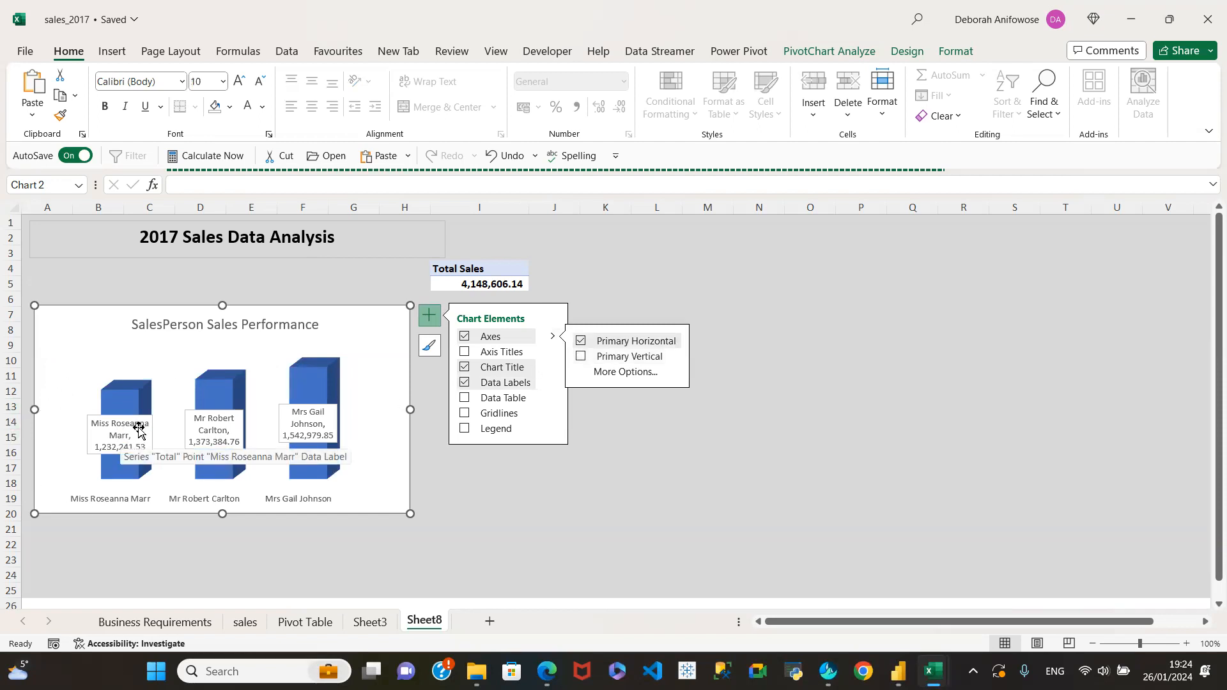
Move the three data callouts up so each sits at the head of its column.
left_click(104, 432)
left_click_drag(105, 432, 121, 379)
left_click_drag(117, 437, 124, 371)
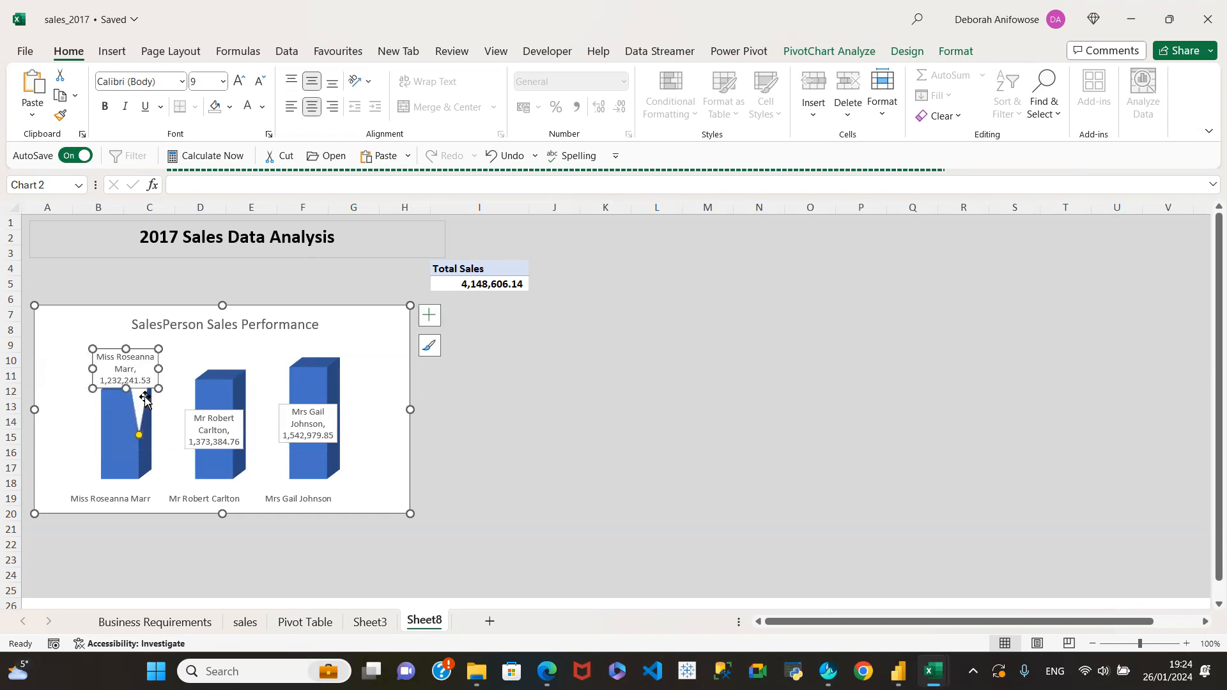
left_click_drag(223, 434, 231, 371)
left_click_drag(318, 431, 326, 369)
Format the first column's data callout in Arial, size 10, bold and black, and widen its box.
left_click(115, 362)
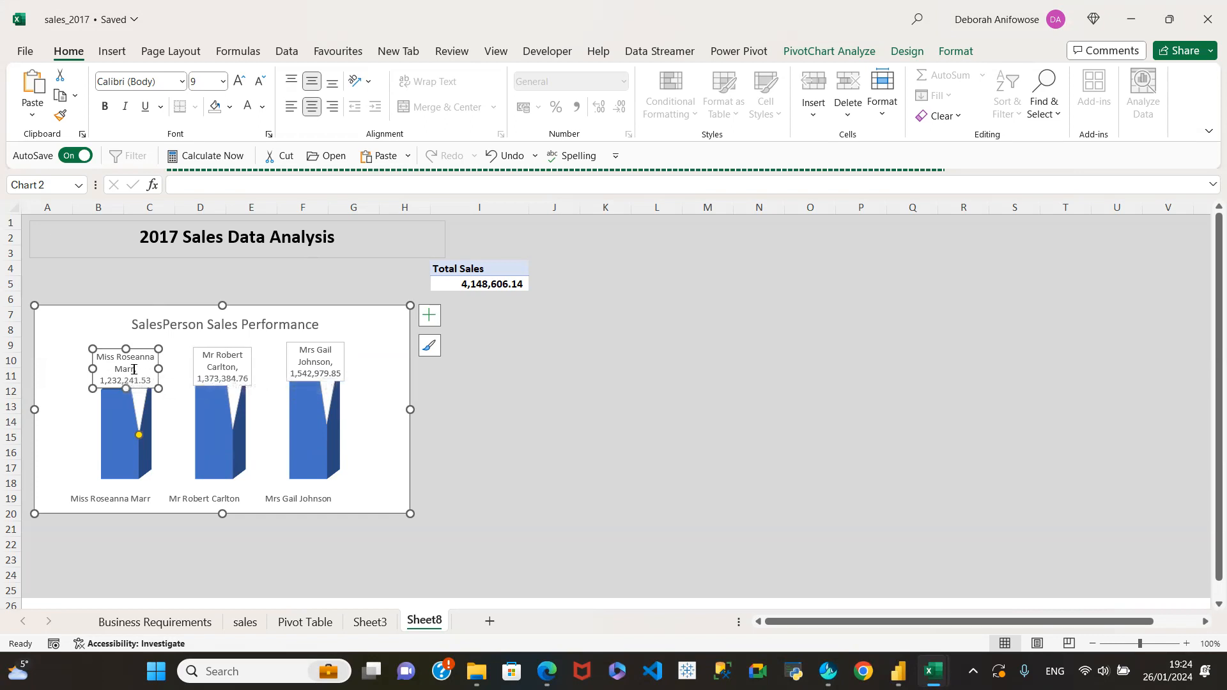
left_click(181, 82)
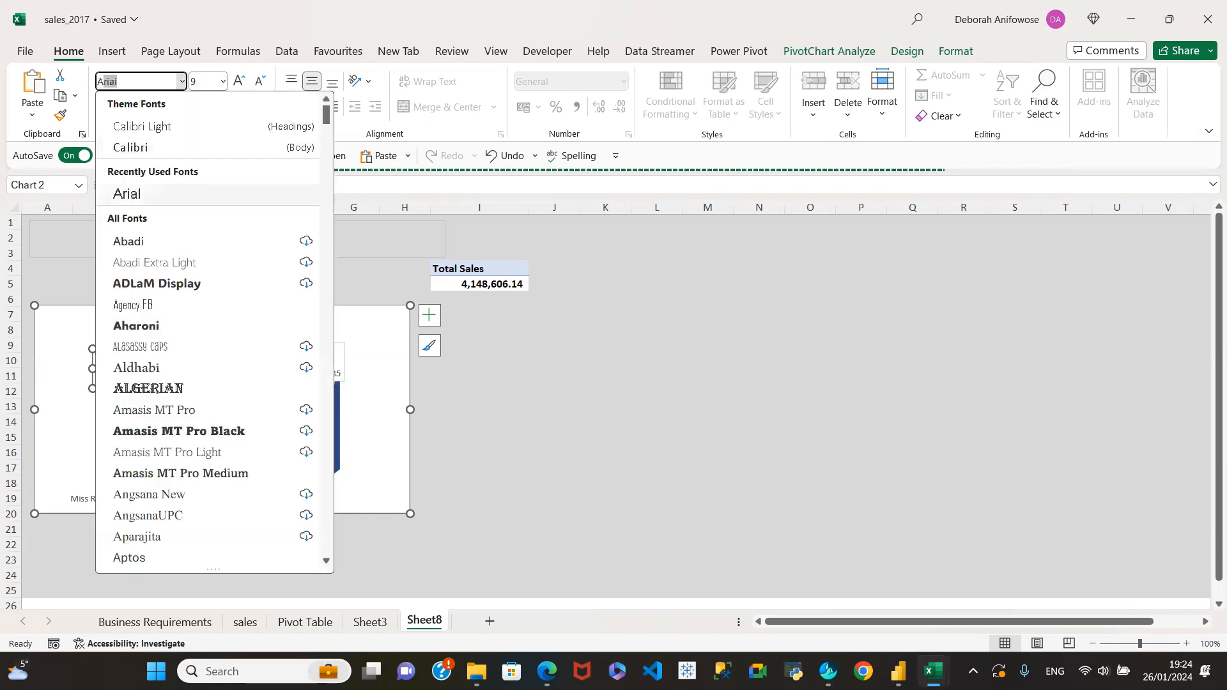
scroll(182, 281, "down", 4)
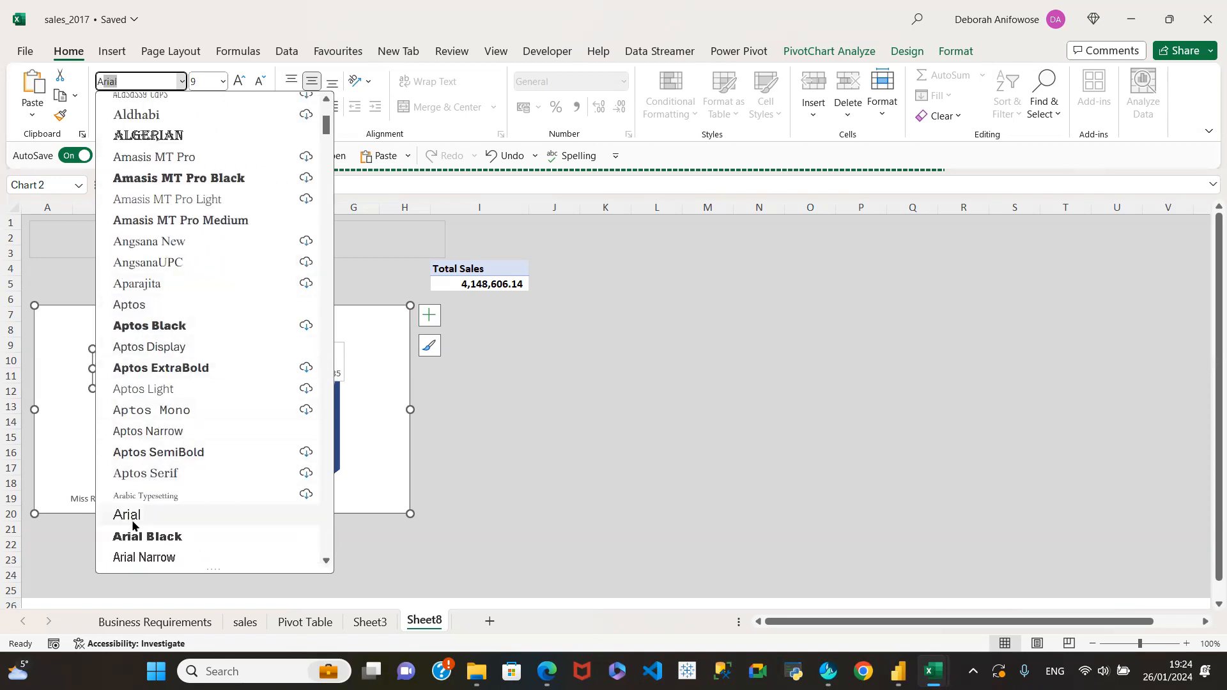
left_click(128, 515)
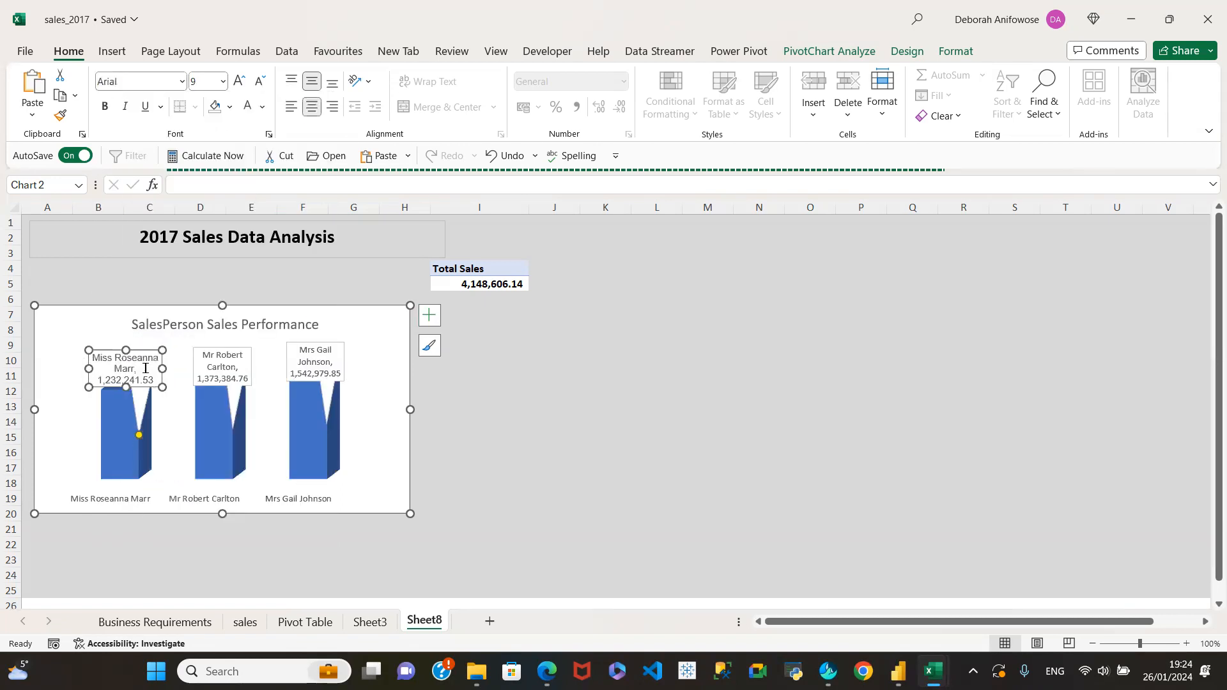
left_click(223, 82)
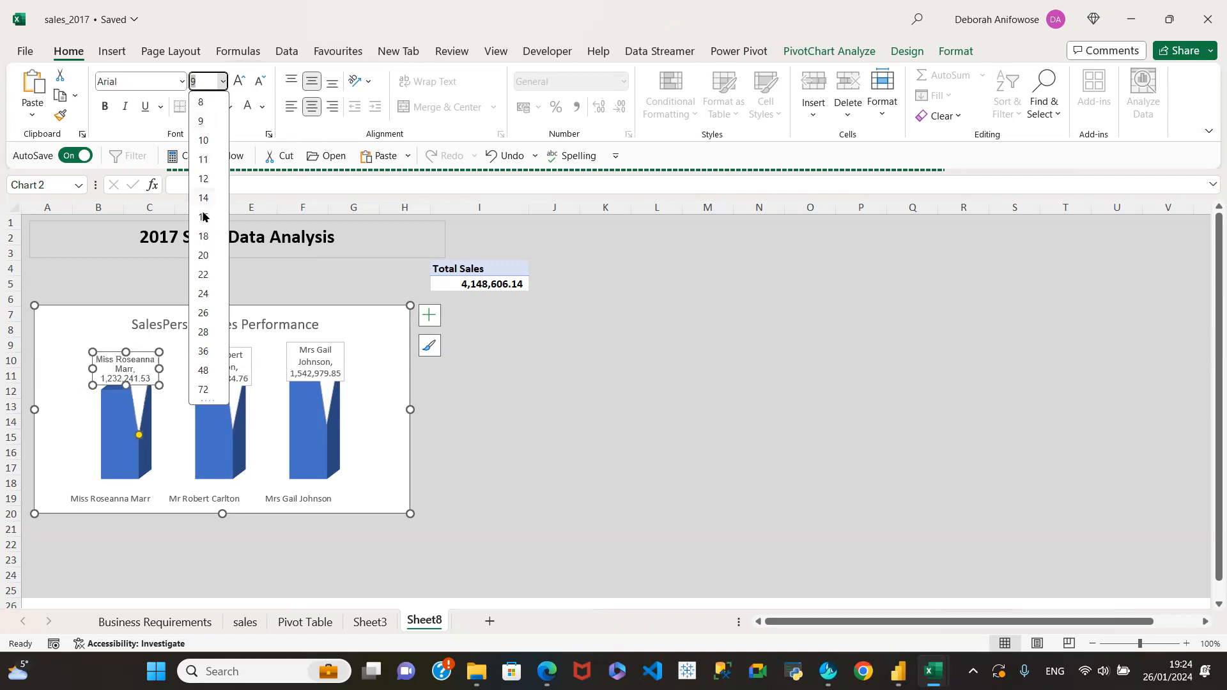
left_click(204, 140)
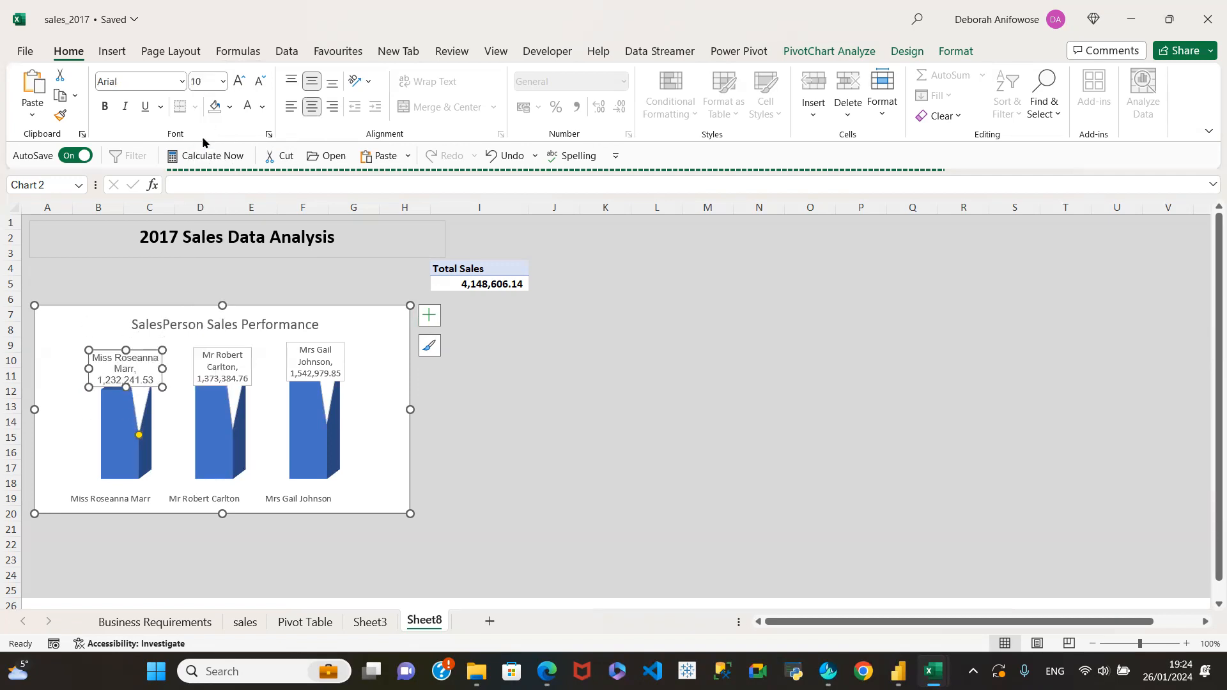
left_click(104, 109)
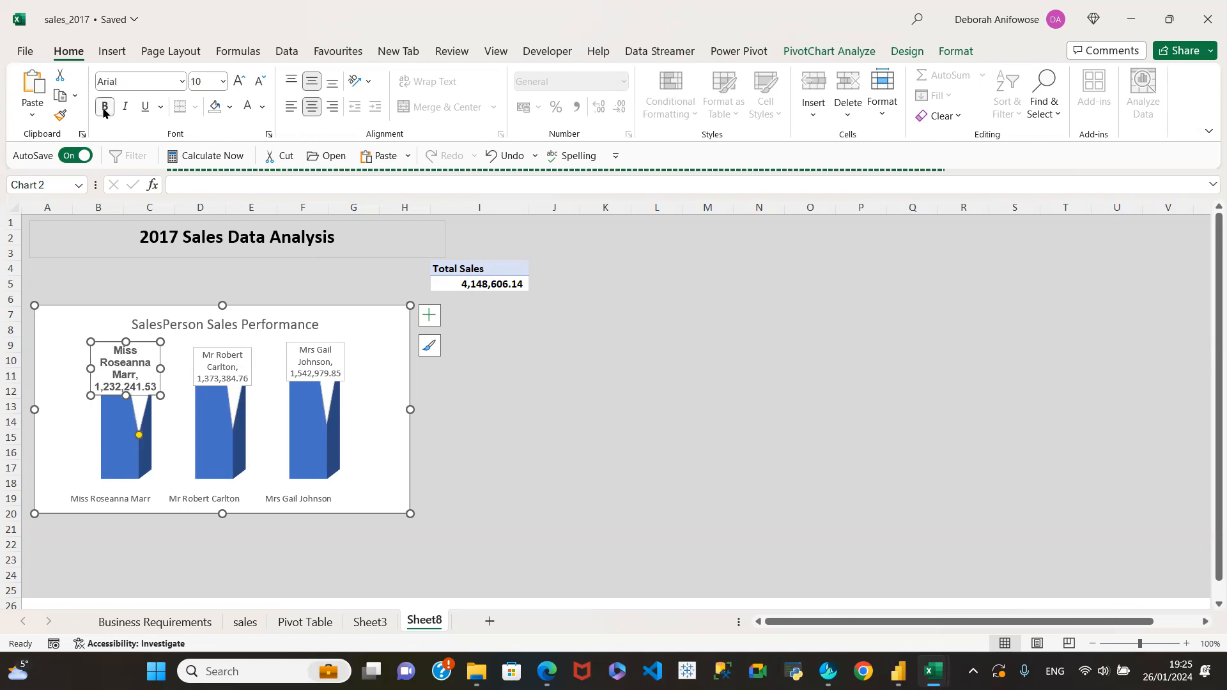
left_click(262, 108)
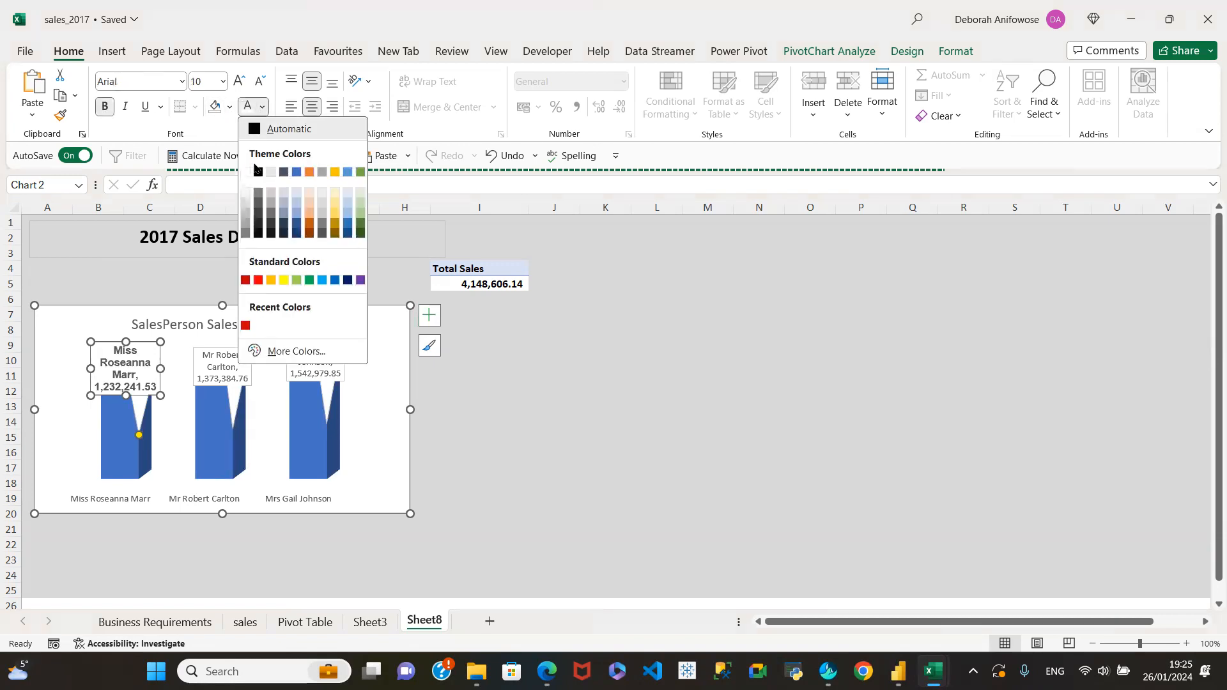
left_click(256, 172)
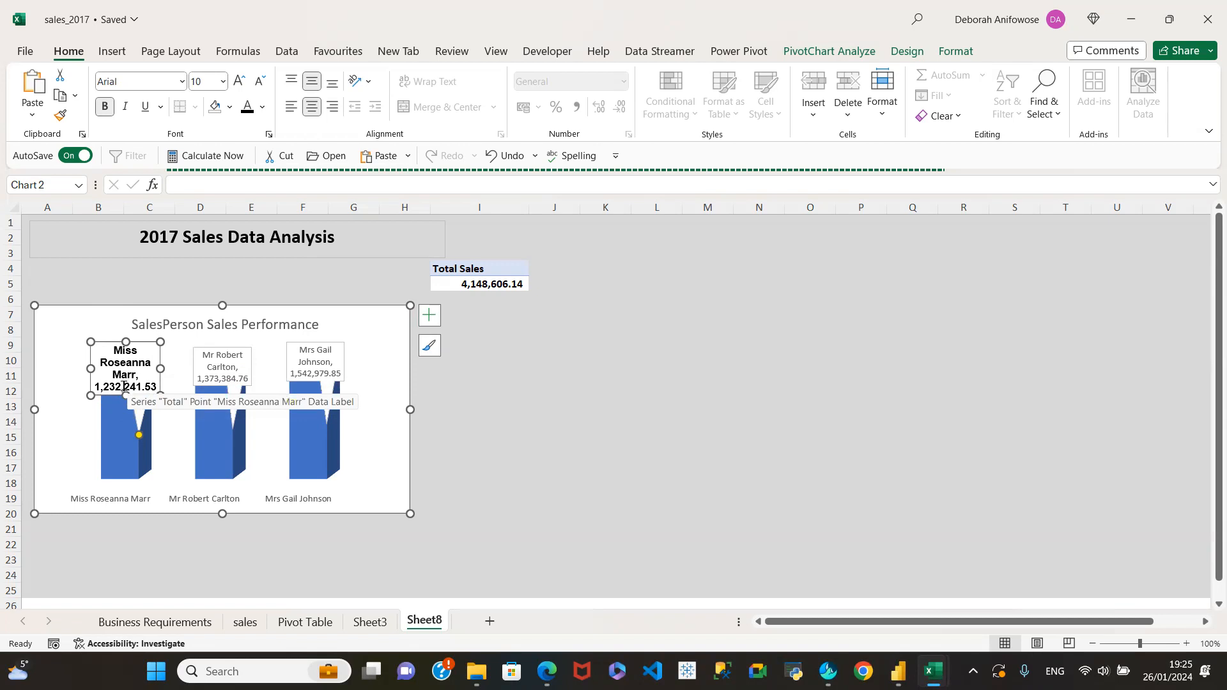
left_click_drag(122, 392, 72, 373)
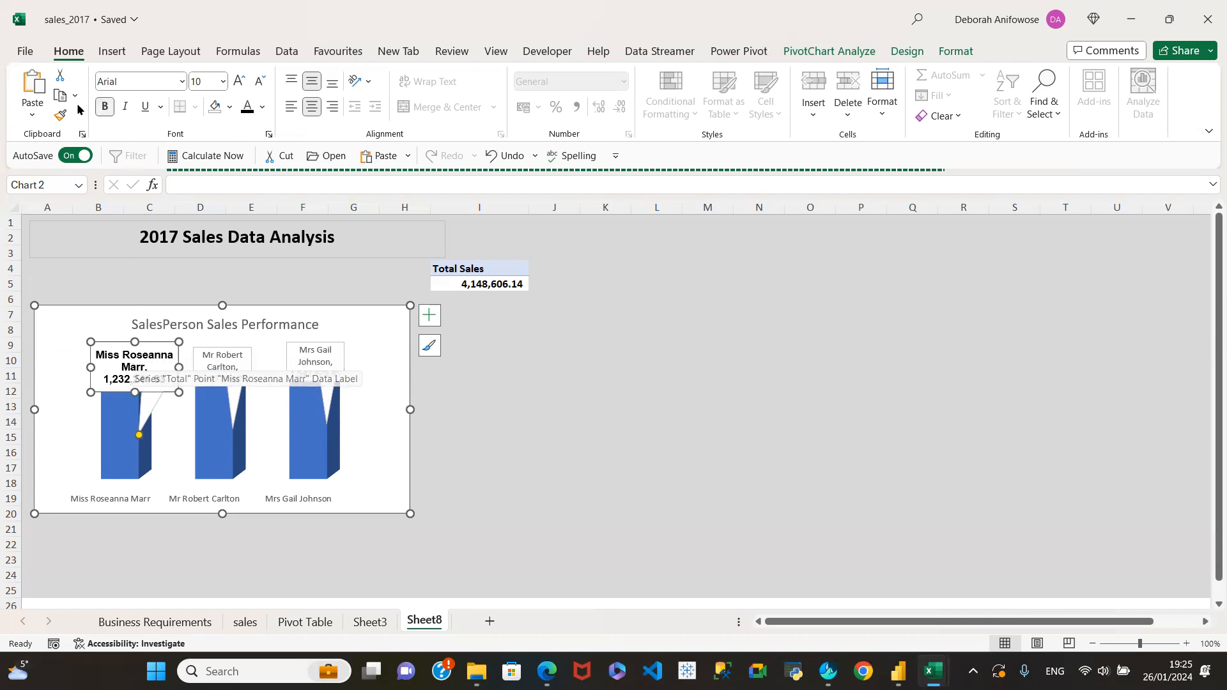
Use Format Painter to copy the first callout's text formatting to the second callout and to the whole chart.
left_click(61, 117)
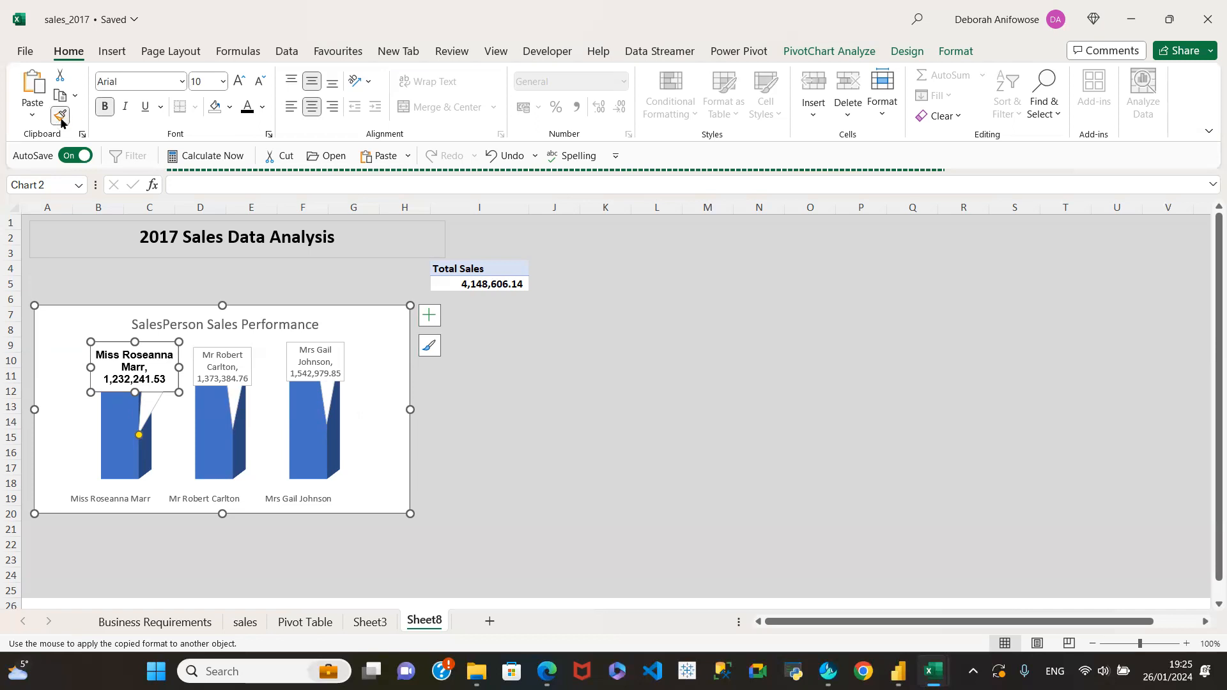
left_click(206, 349)
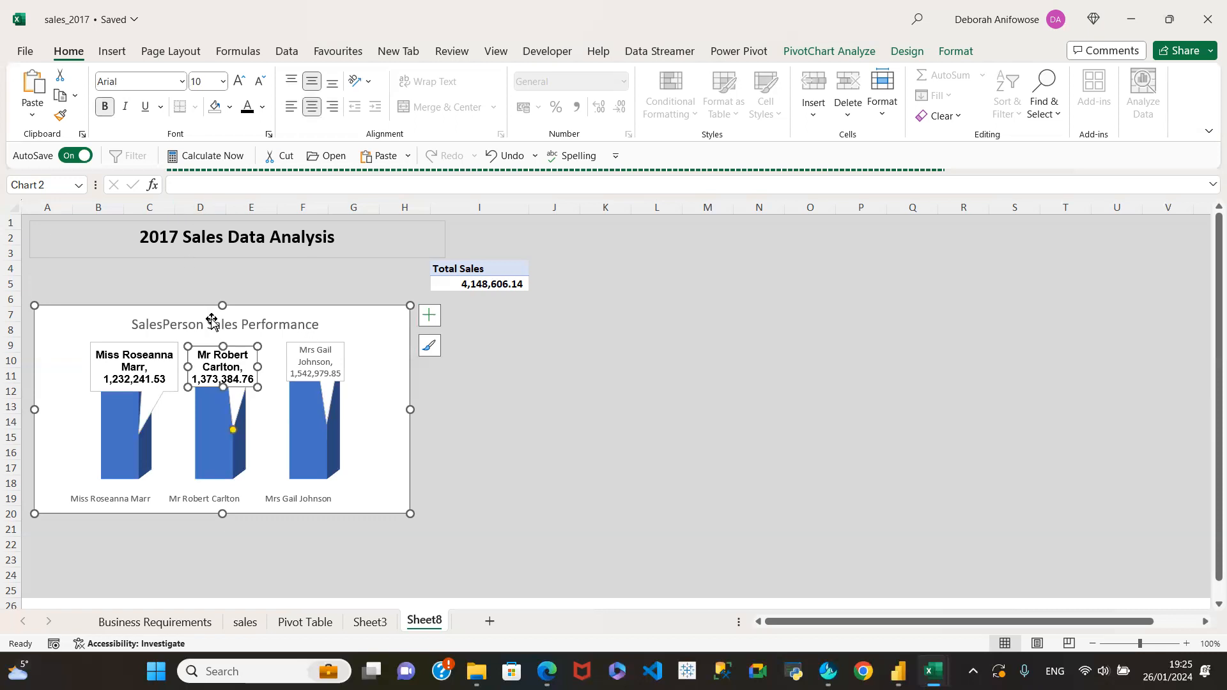
left_click(59, 115)
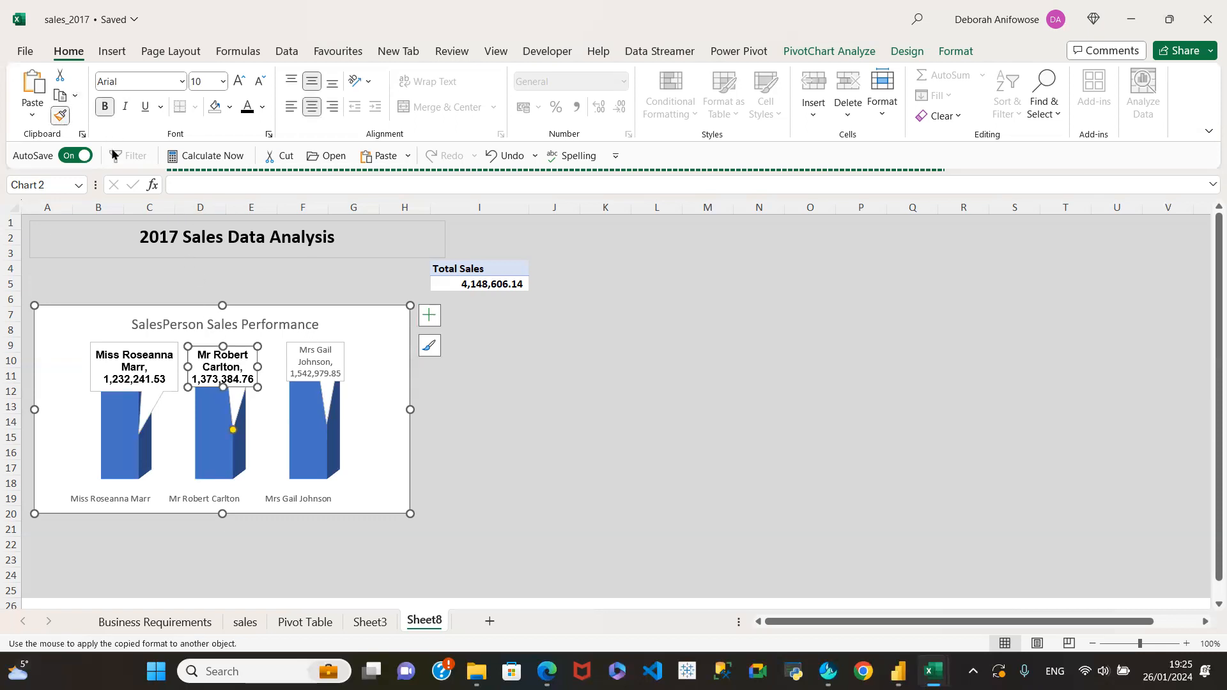
left_click(355, 378)
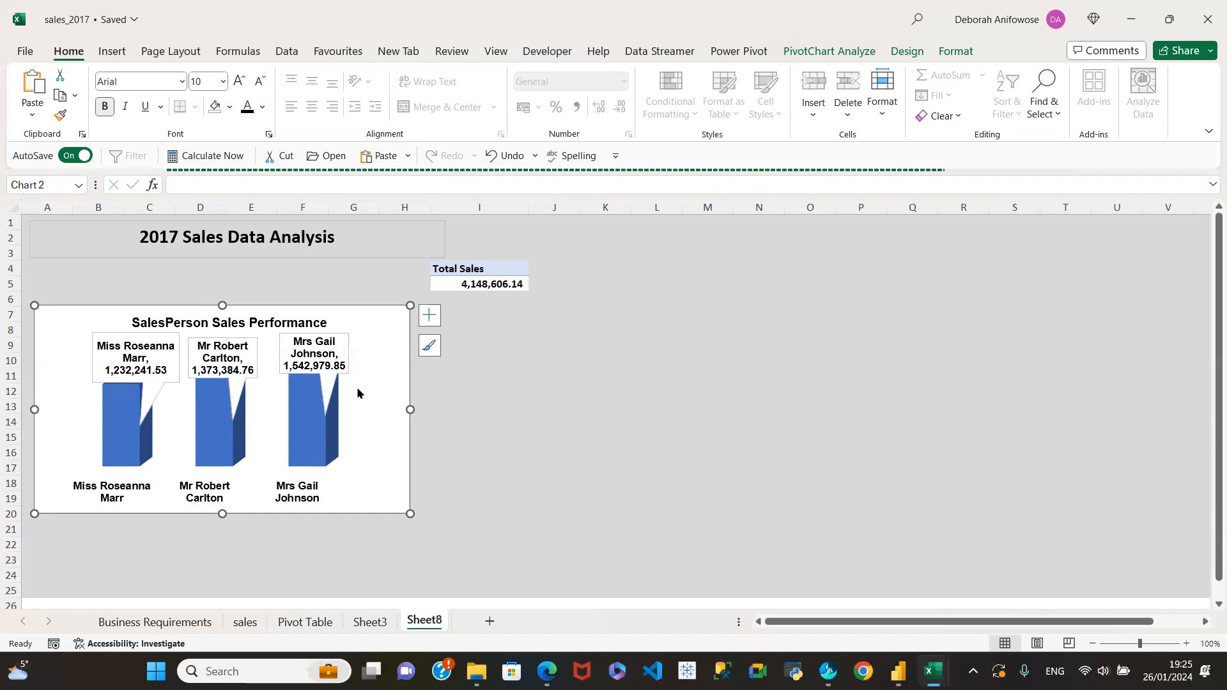
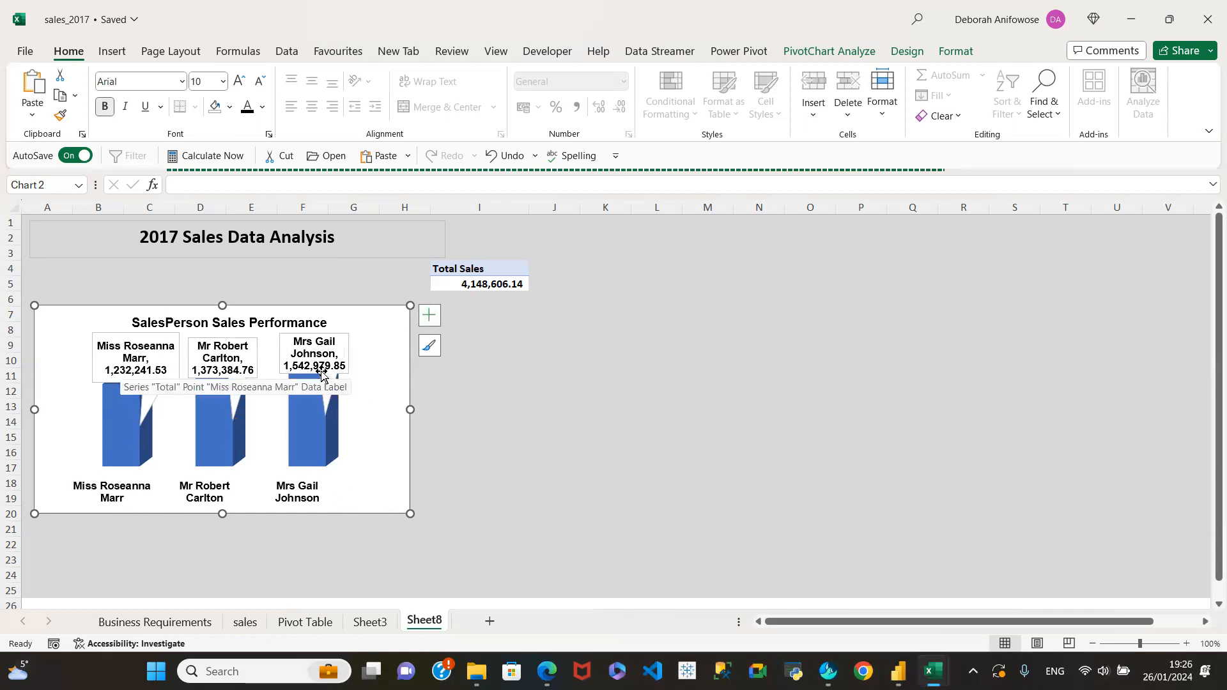
Set the data labels to contain only the value, without the category name, and look through the other label format options.
left_click(432, 317)
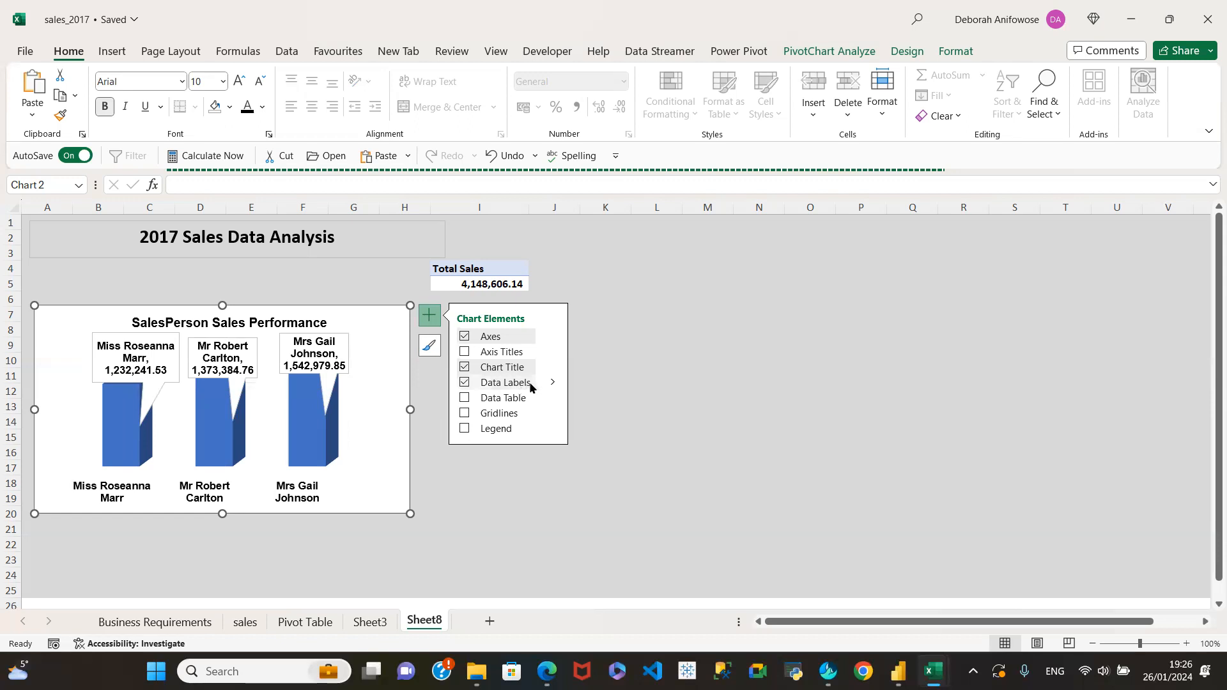
left_click(552, 384)
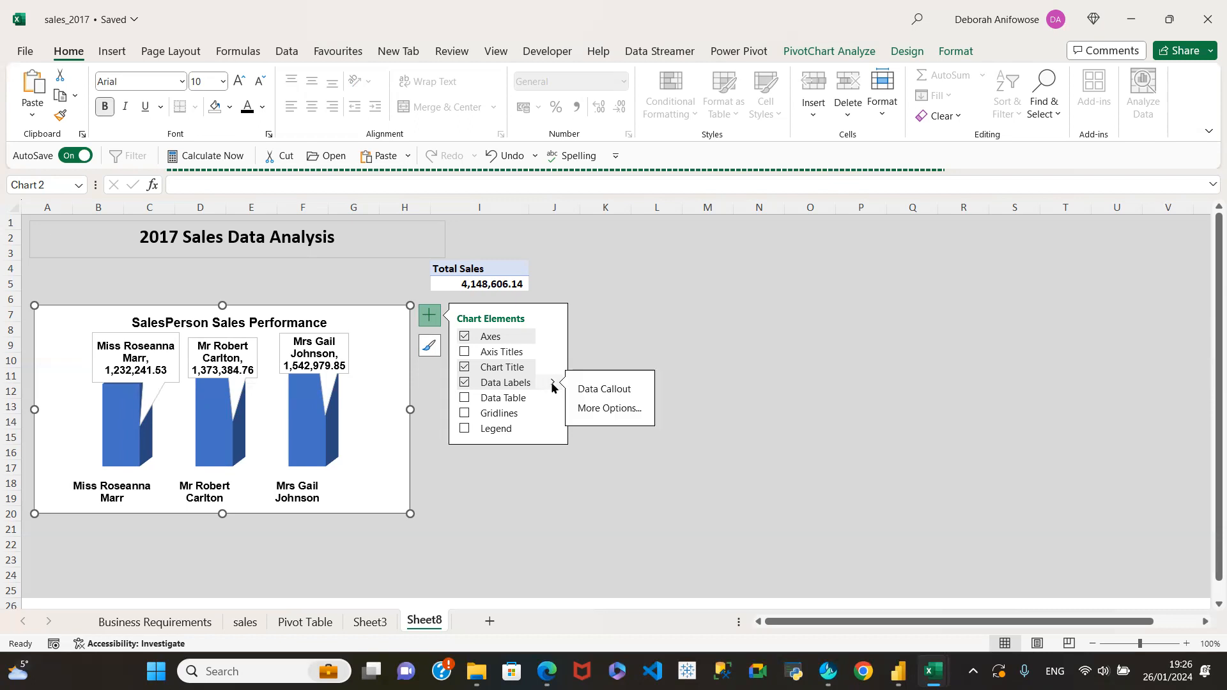
left_click(587, 410)
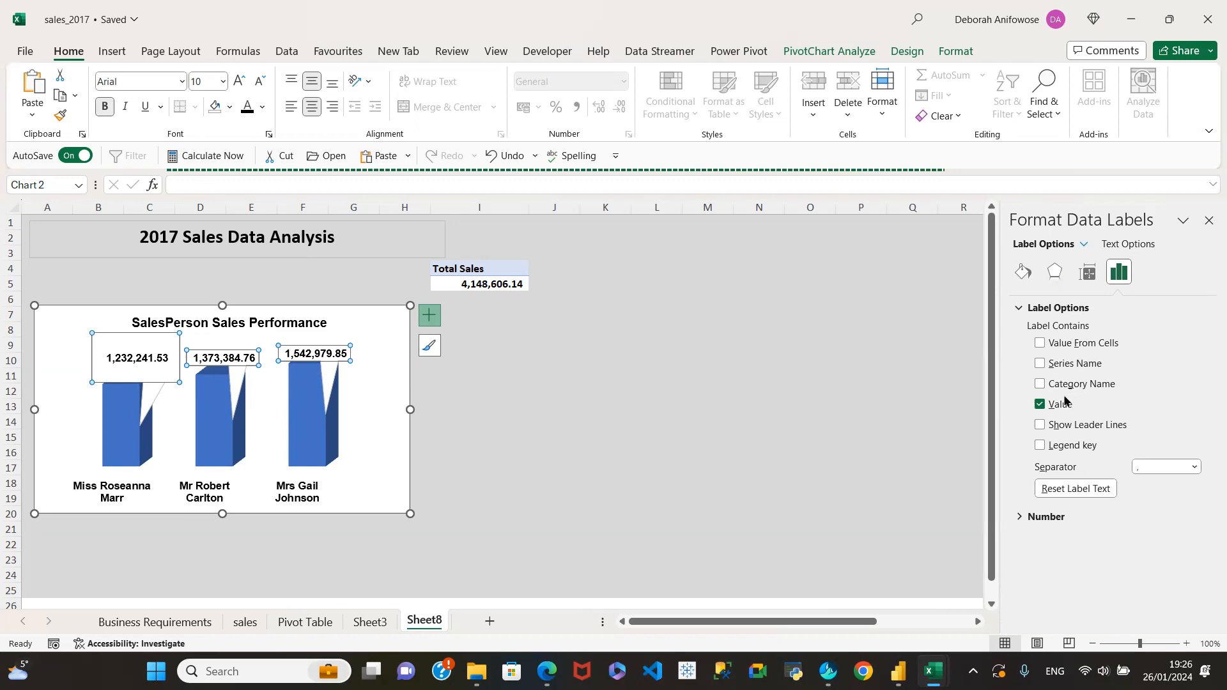
left_click(1023, 272)
left_click(1055, 271)
left_click(1095, 277)
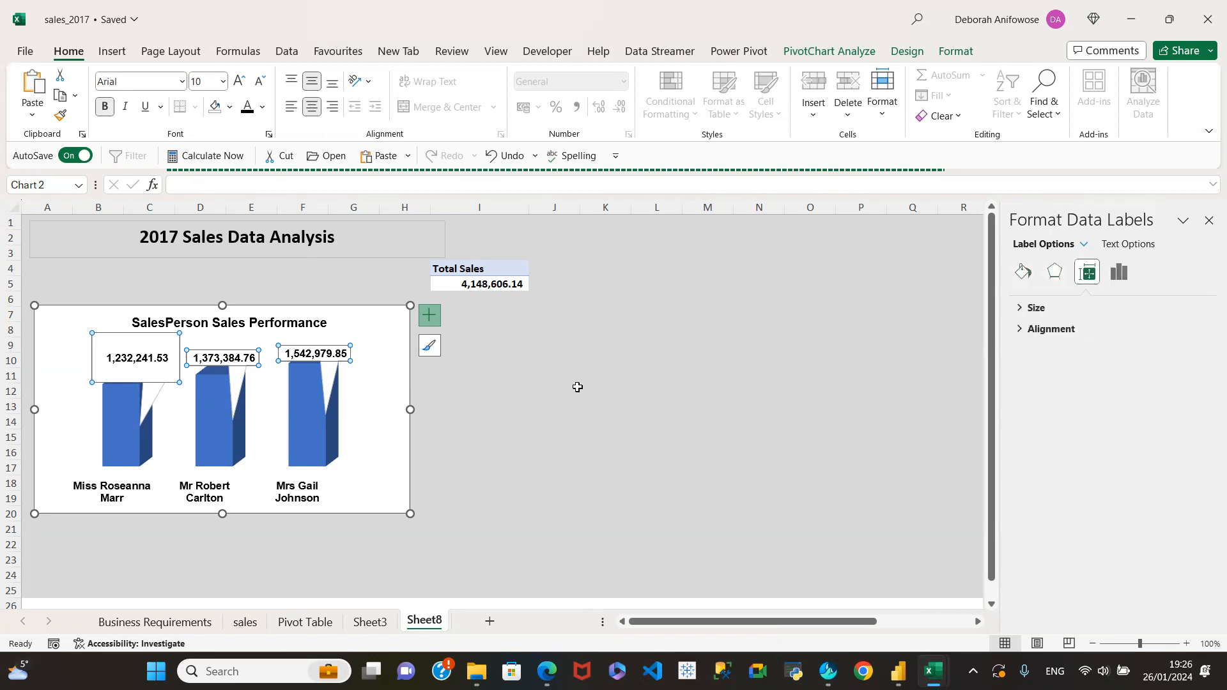
Fill the chart's columns with the darkest blue theme shade.
left_click(381, 352)
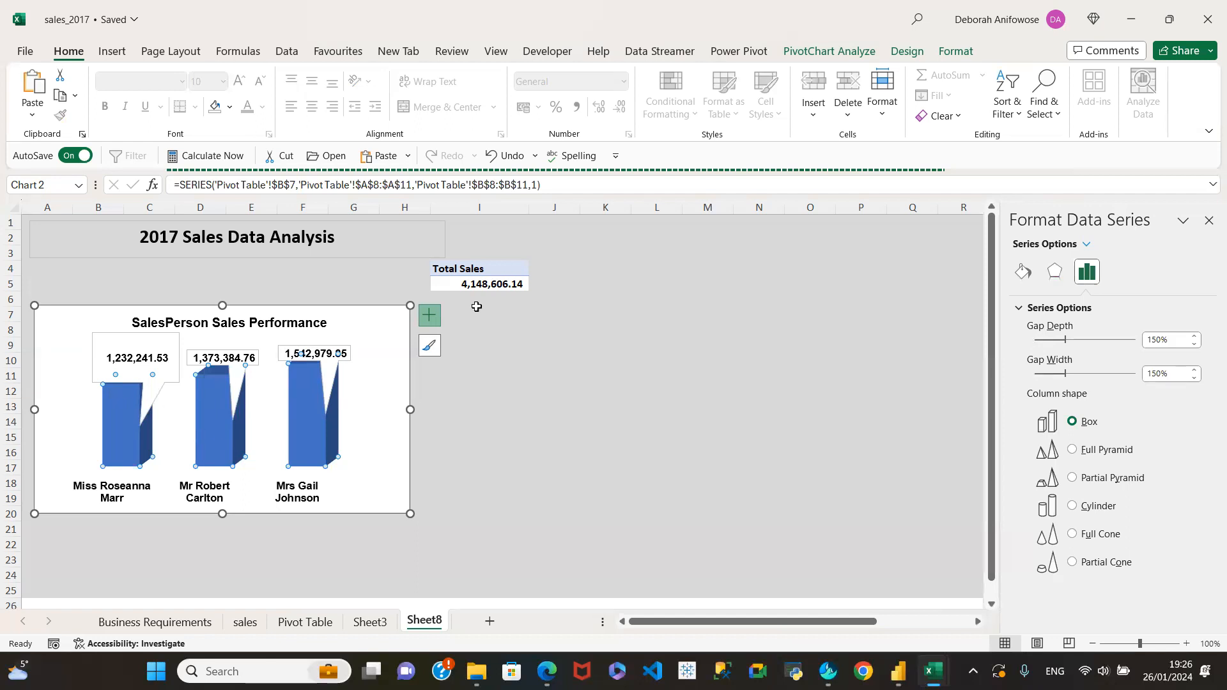
left_click(952, 55)
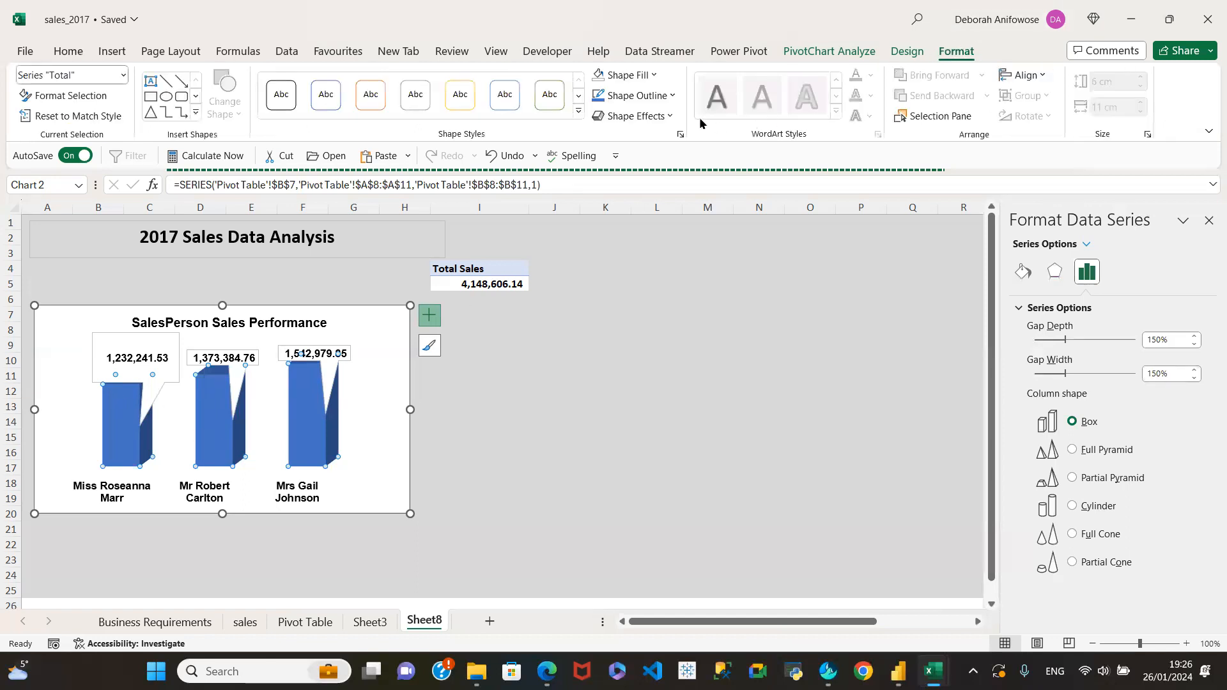
left_click(655, 75)
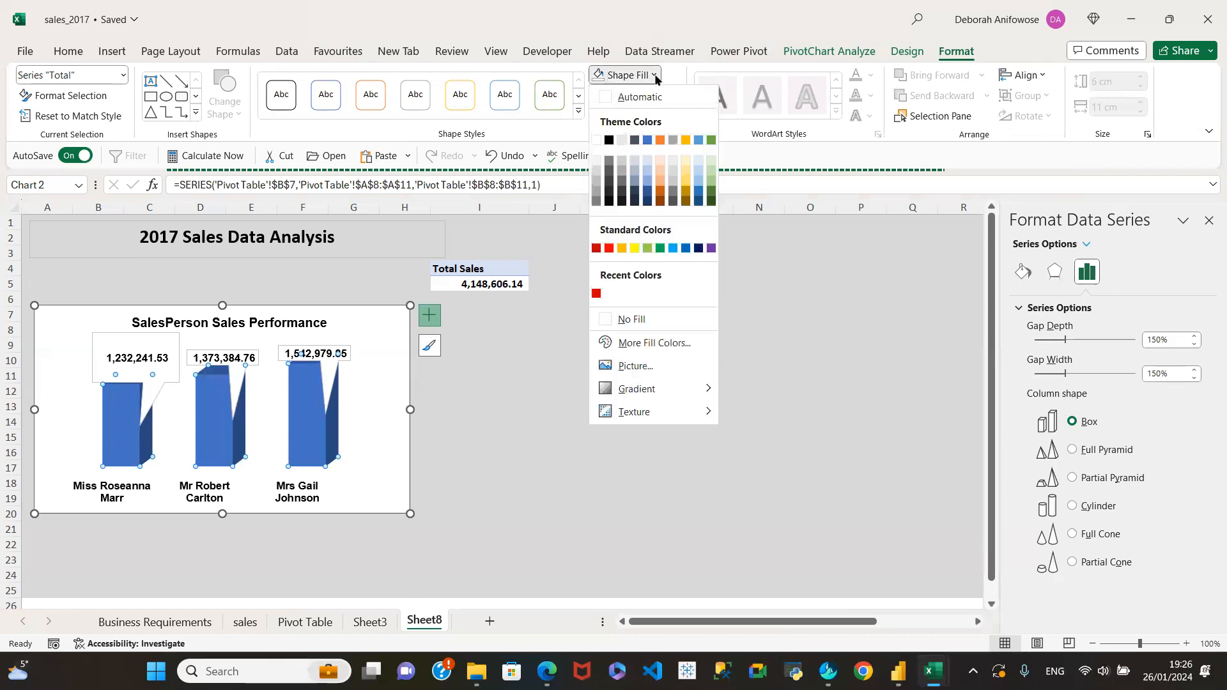
left_click(647, 202)
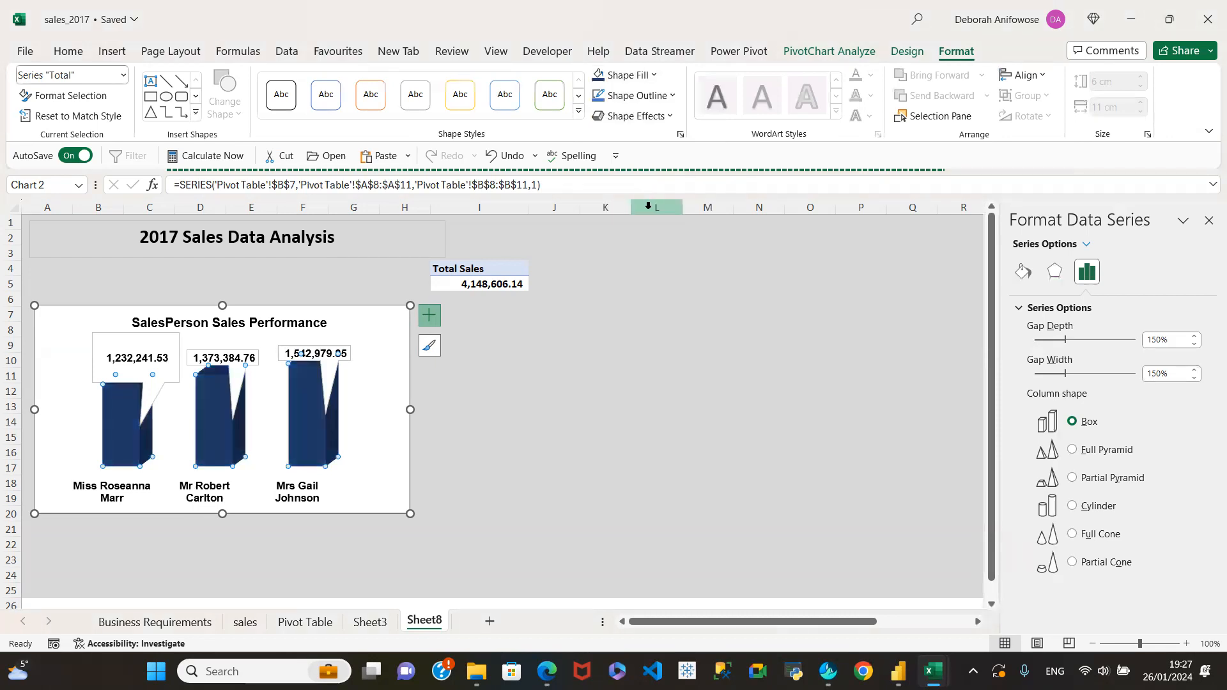
Fill the SalesPerson Sales Performance chart area with the light-variation blue gradient that is darkest at its top-left corner.
left_click(53, 315)
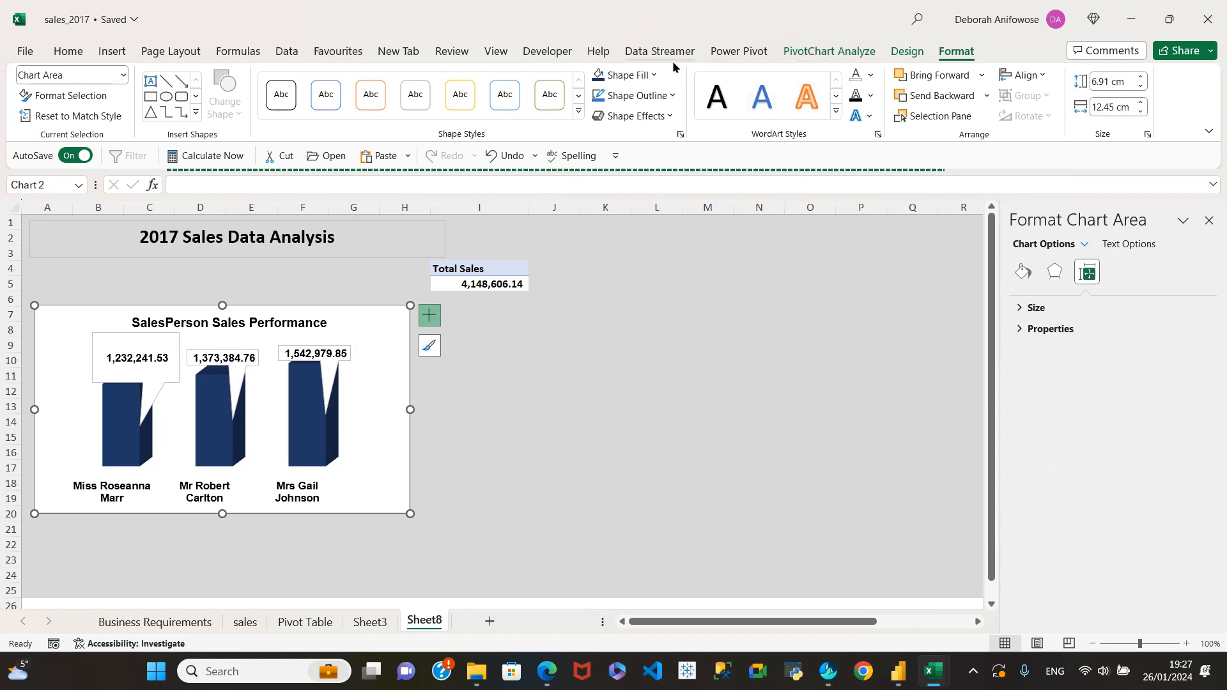
left_click(654, 76)
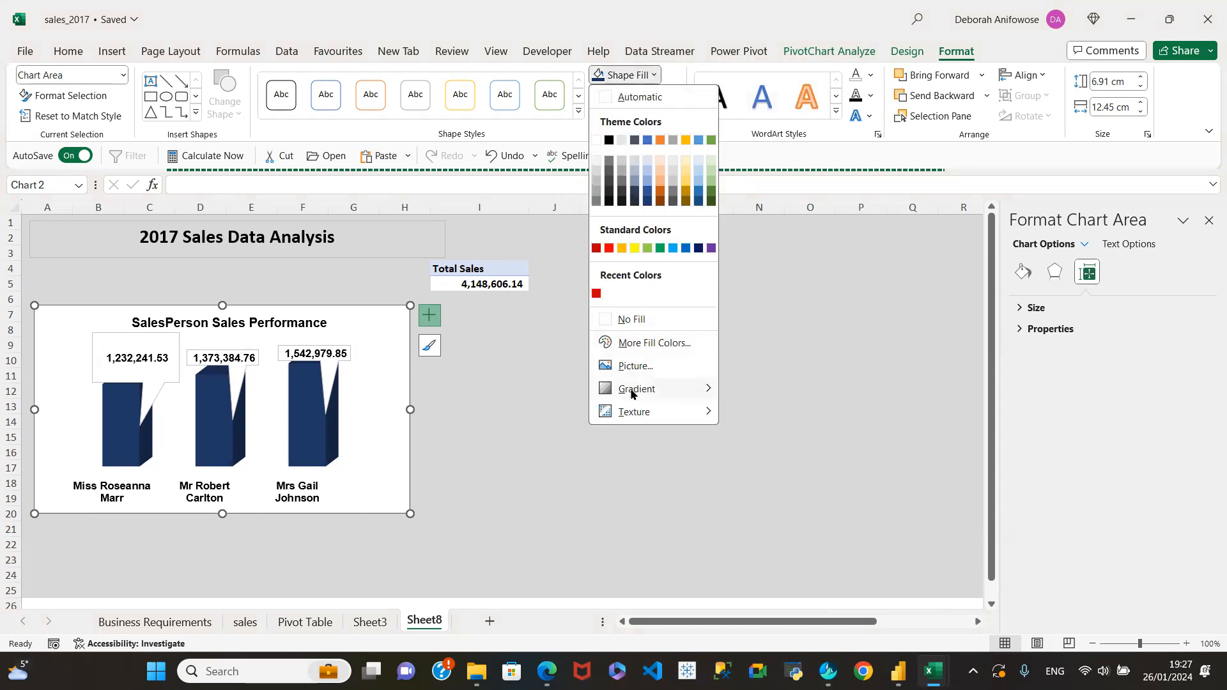
mouse_move(632, 391)
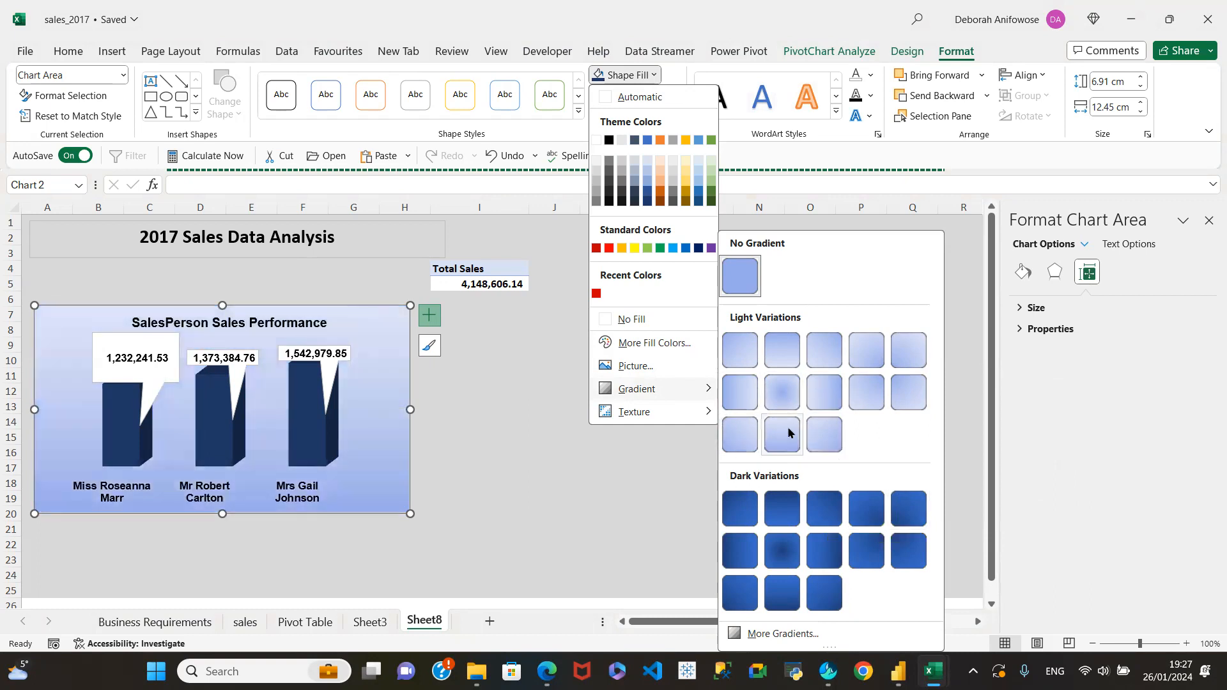
left_click(901, 383)
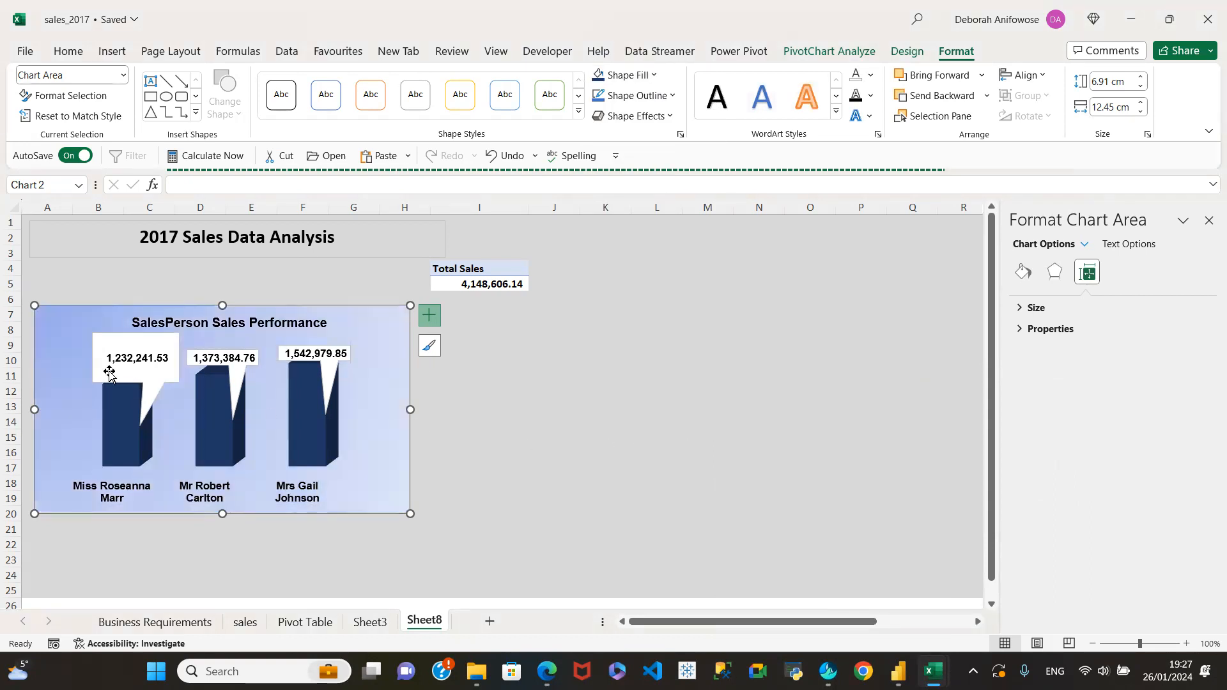
Move the SalesPerson chart up just below the dashboard title and set its height to 6 cm and width to 11 cm.
left_click_drag(75, 322, 76, 291)
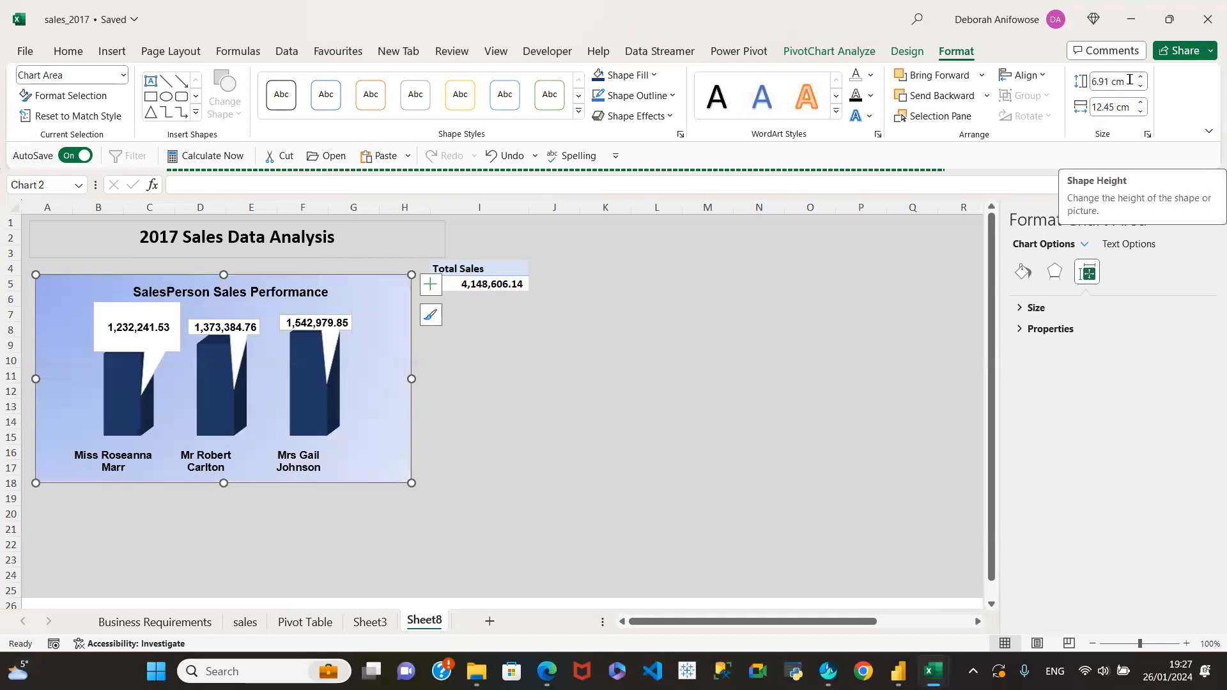
left_click(1106, 83)
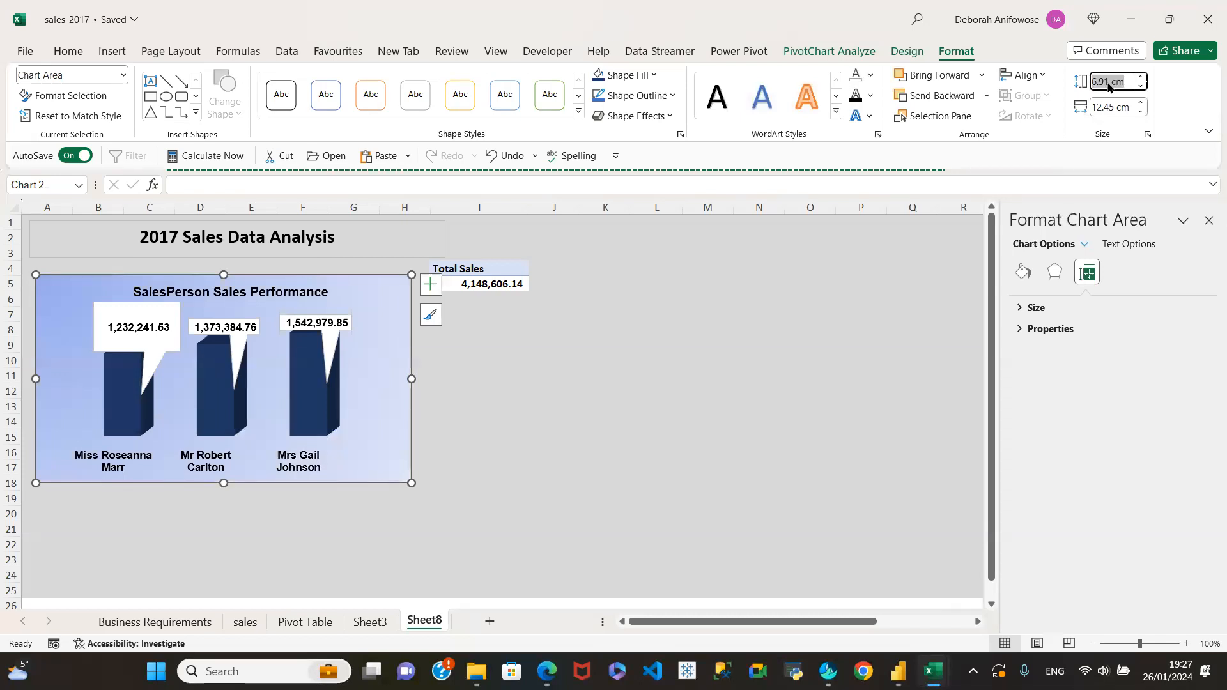
left_click(1108, 81)
double_click(1098, 81)
type("6")
left_click(1091, 107)
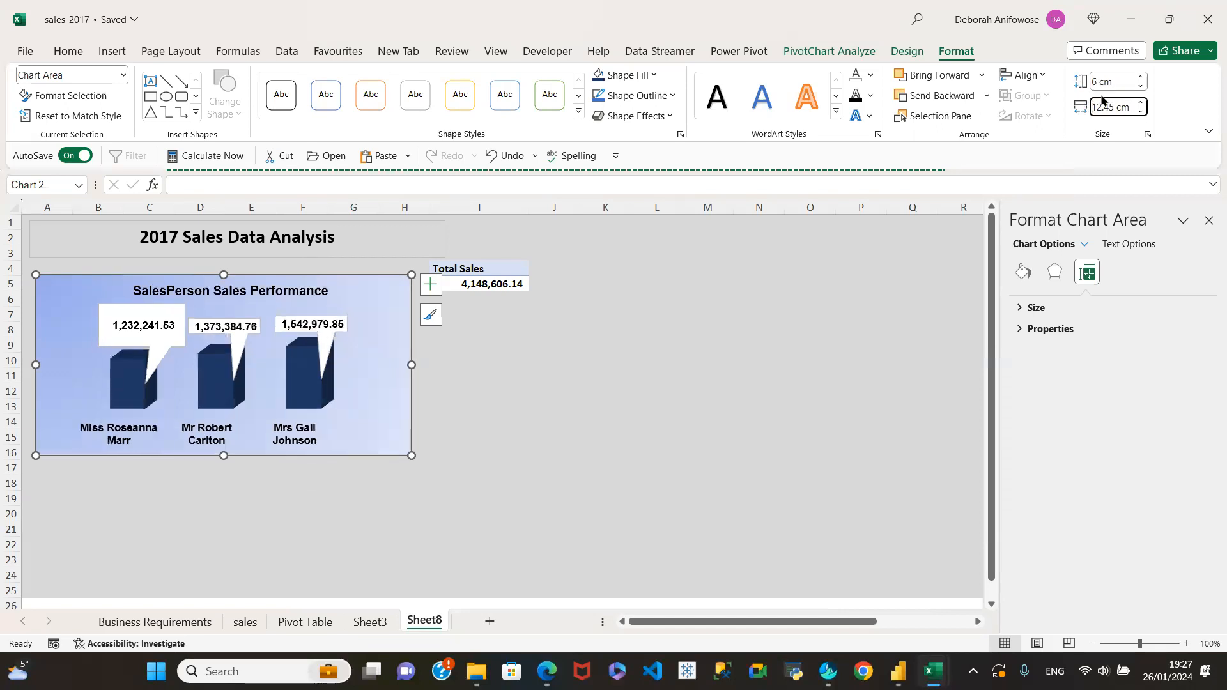
type("11")
key("Return")
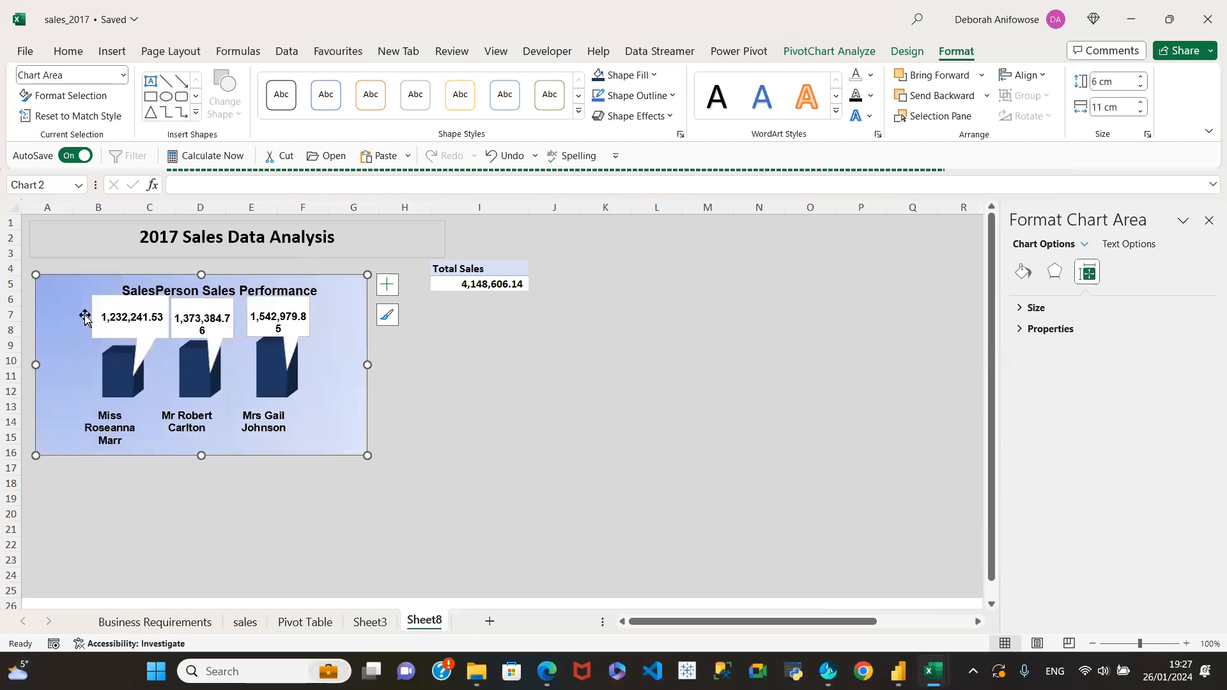
left_click(1208, 222)
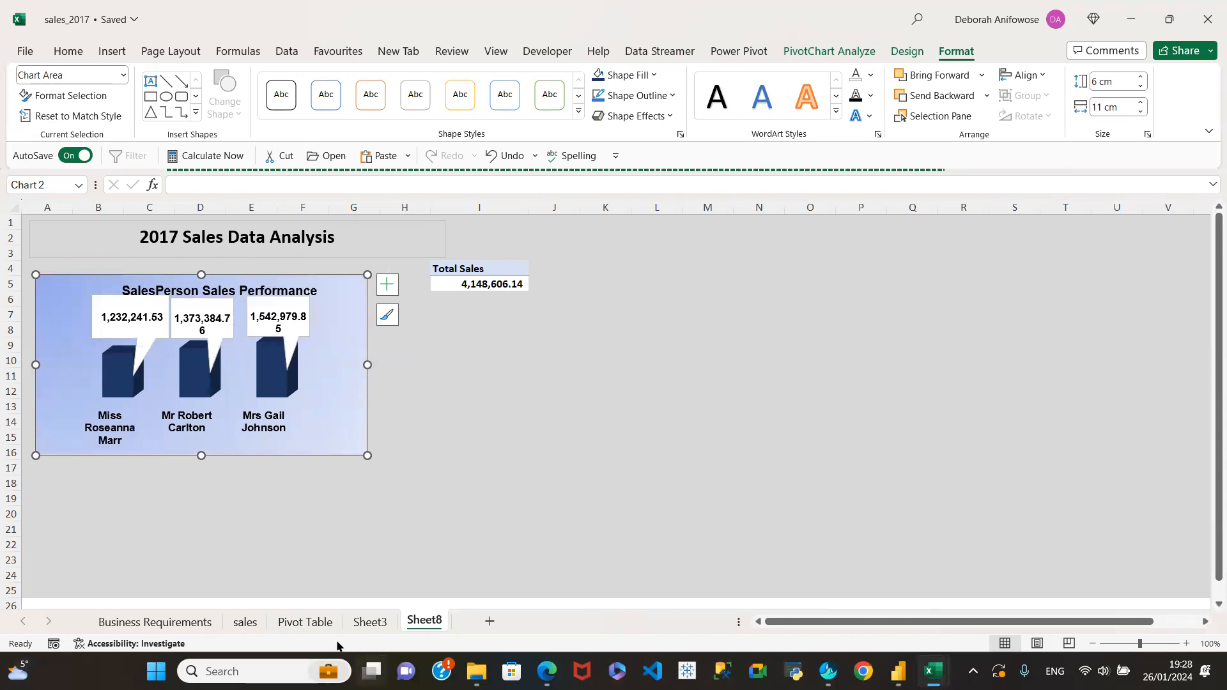
Review the Sheet3 dashboard and the pivot tables and priority chart on the Pivot Table sheet, and return to Sheet8.
left_click(369, 622)
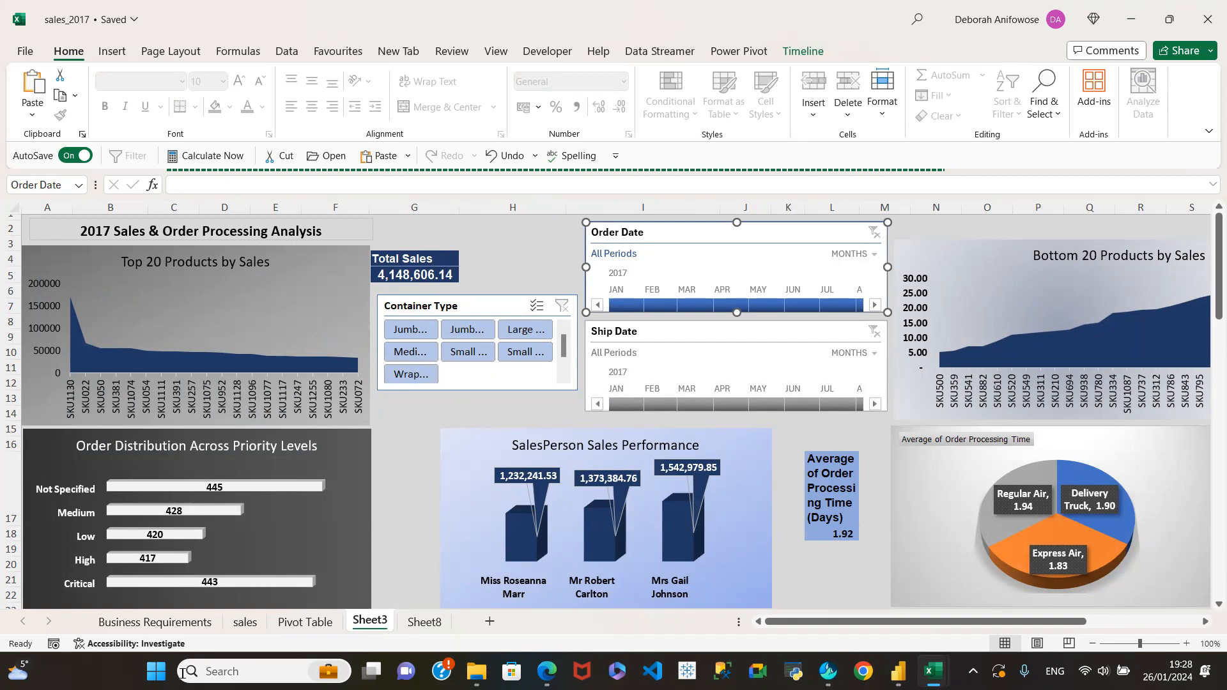
left_click(299, 623)
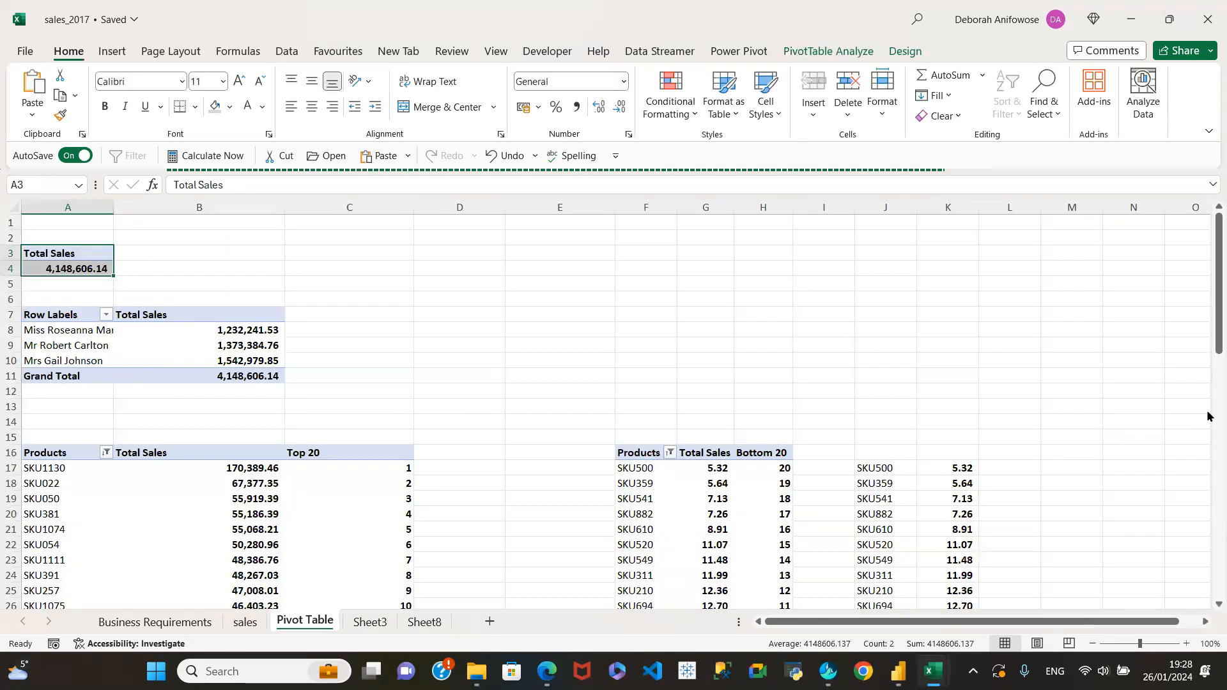
left_click_drag(1208, 259, 1208, 540)
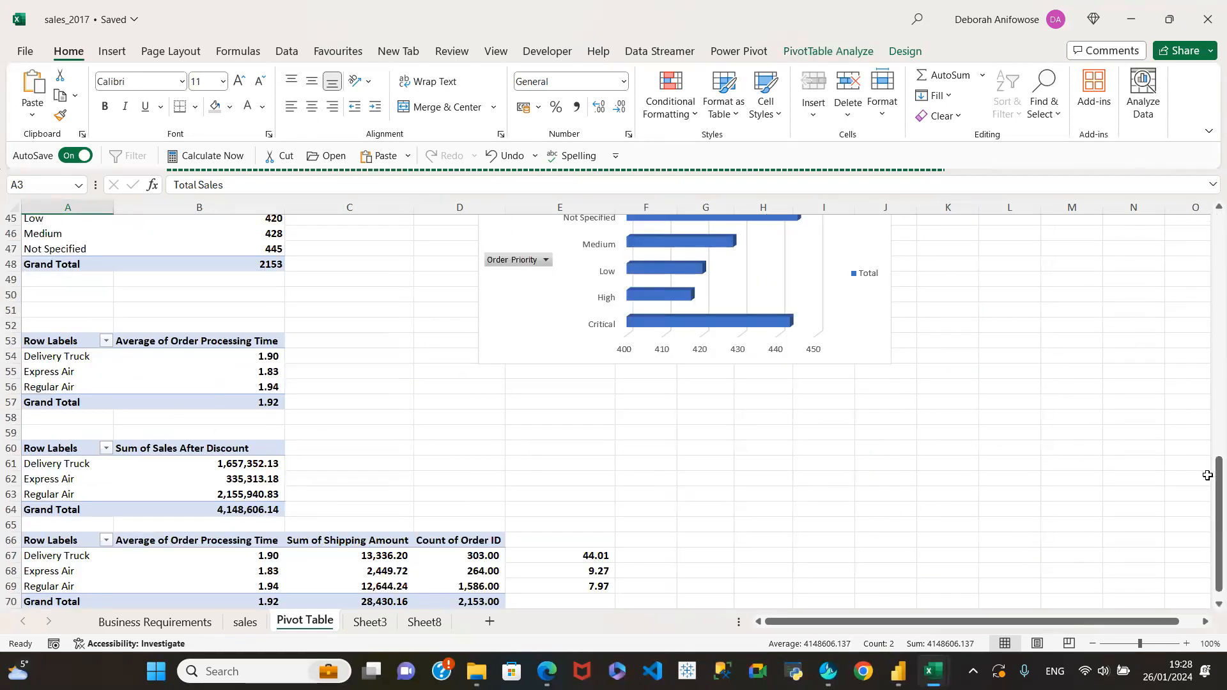
scroll(991, 490, "up", 6)
left_click(606, 411)
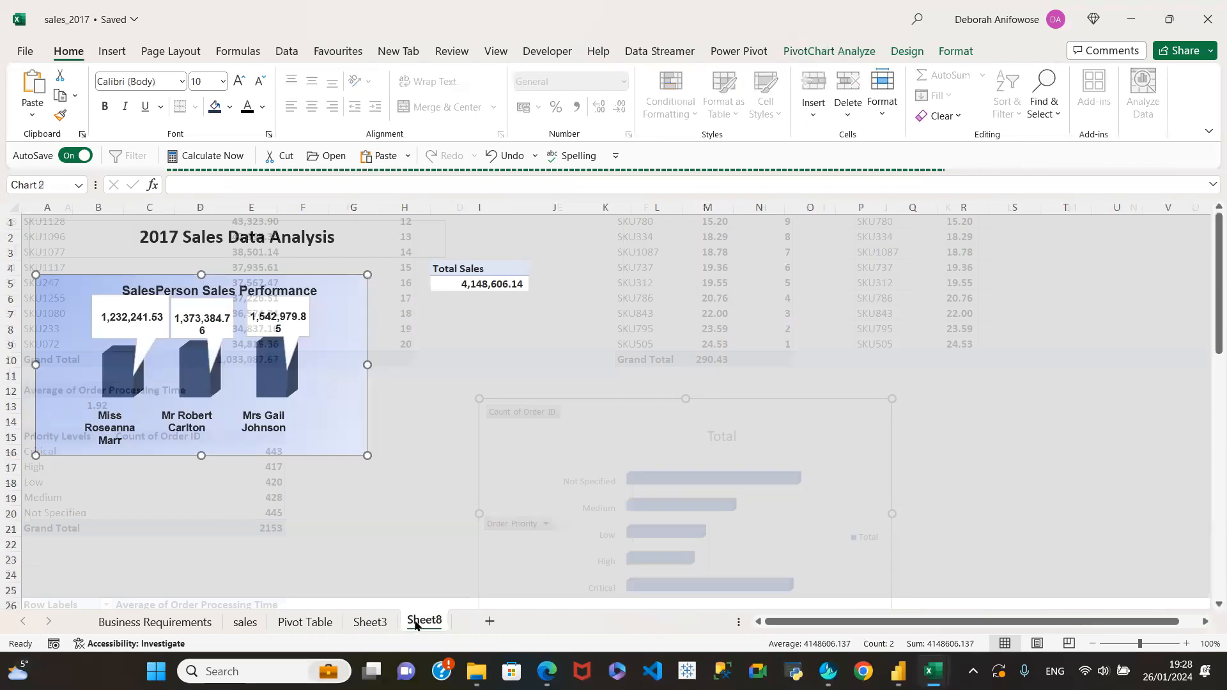
left_click(423, 623)
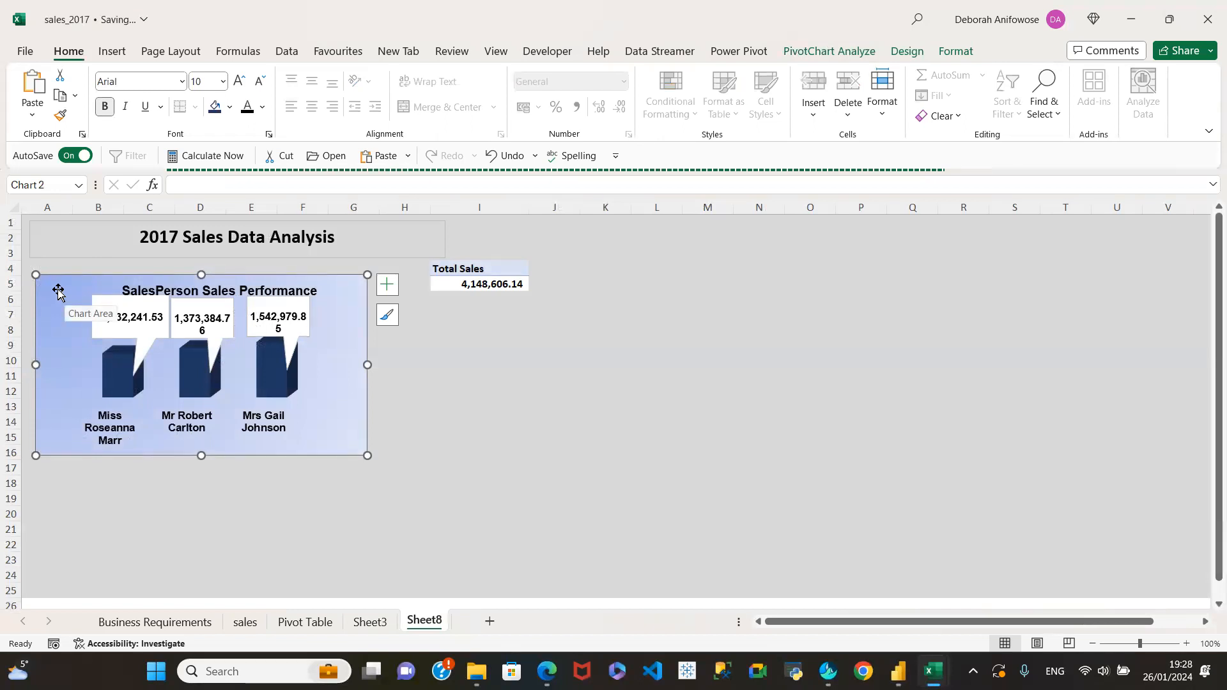
Try filtering the Sheet3 dashboard by the first container type with its slicer, and clear the filter.
left_click(370, 622)
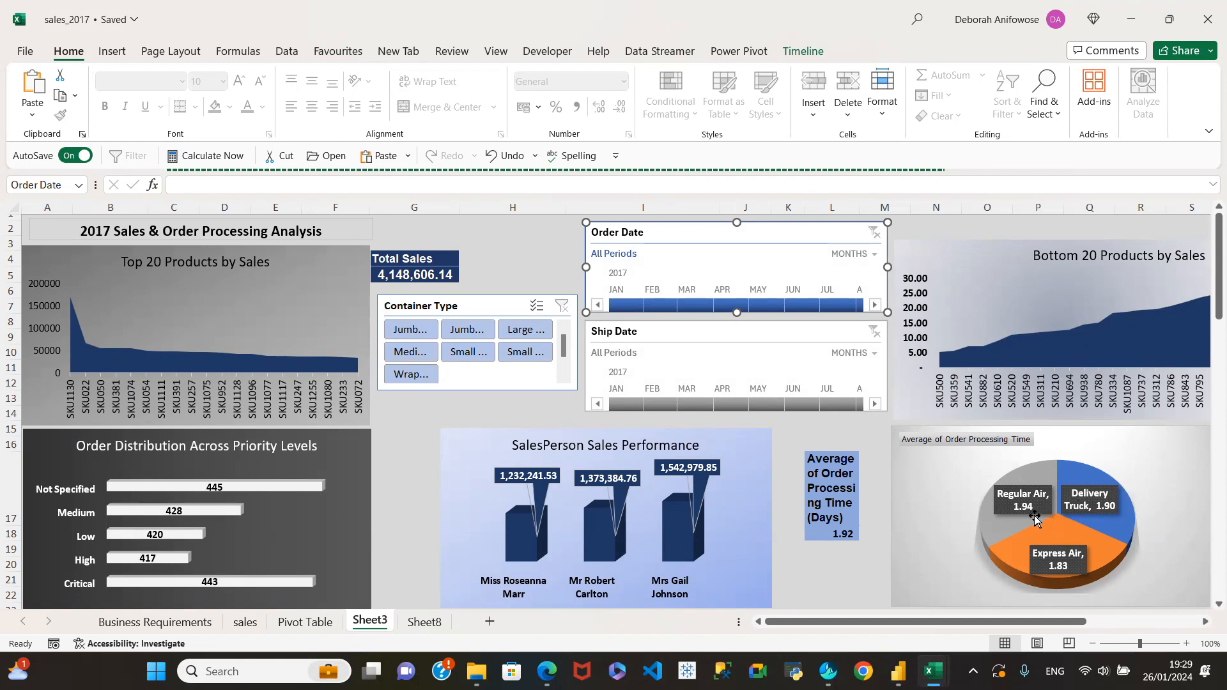
left_click(403, 331)
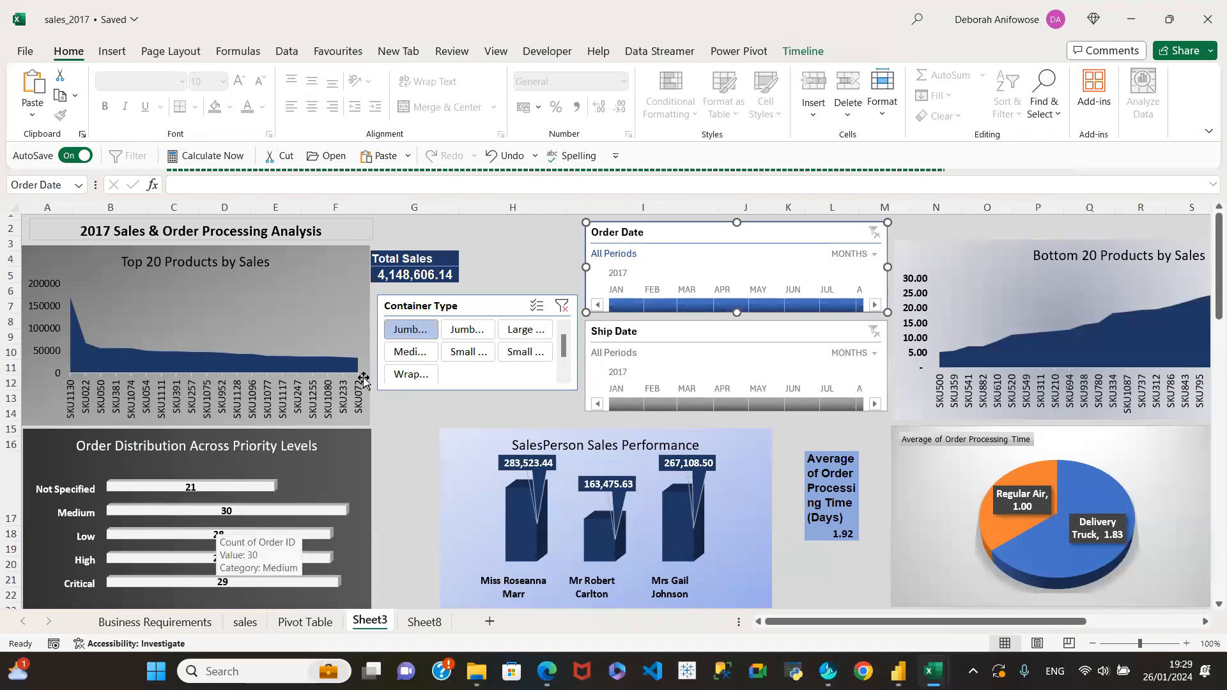
left_click(566, 307)
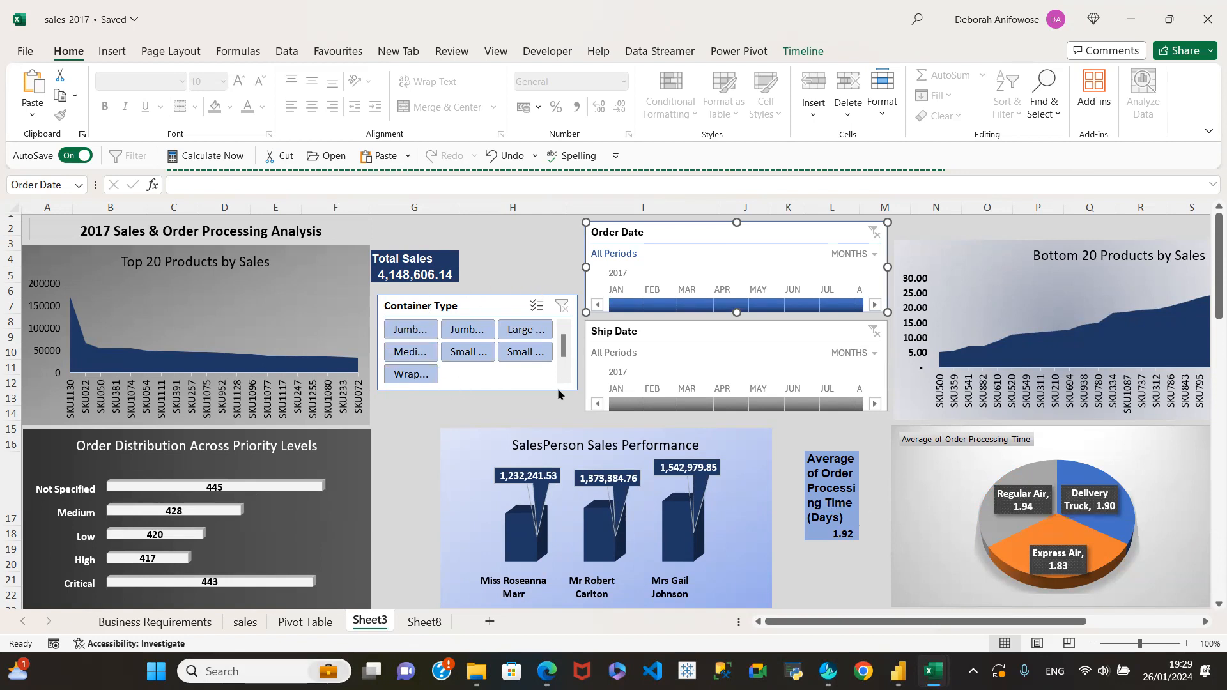
left_click(466, 301)
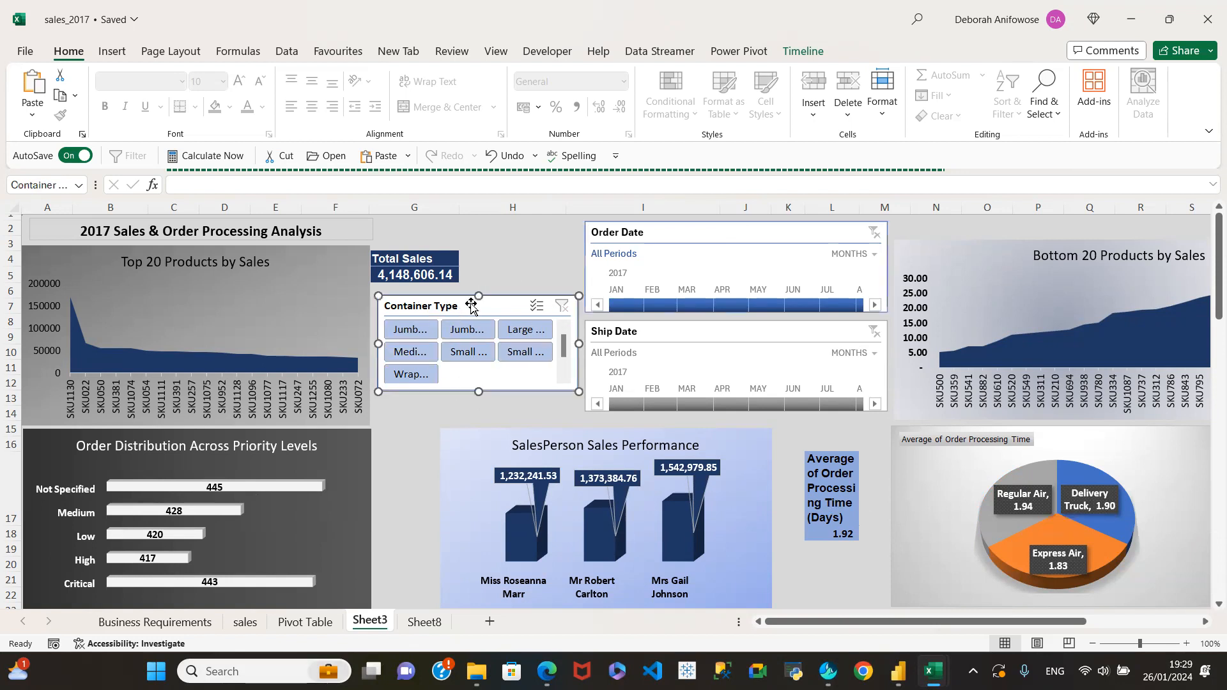
Try the Order Date timeline on Sheet3 with January, February and March 2017 in turn, and clear its filter.
left_click(781, 229)
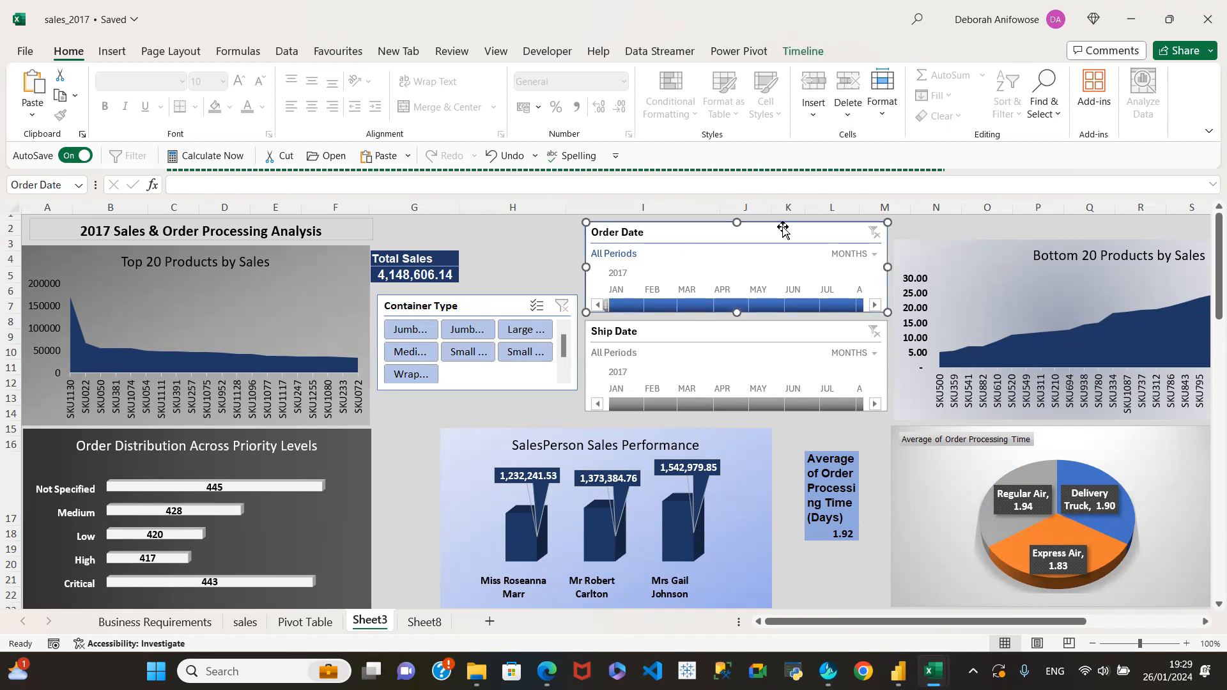
left_click(627, 305)
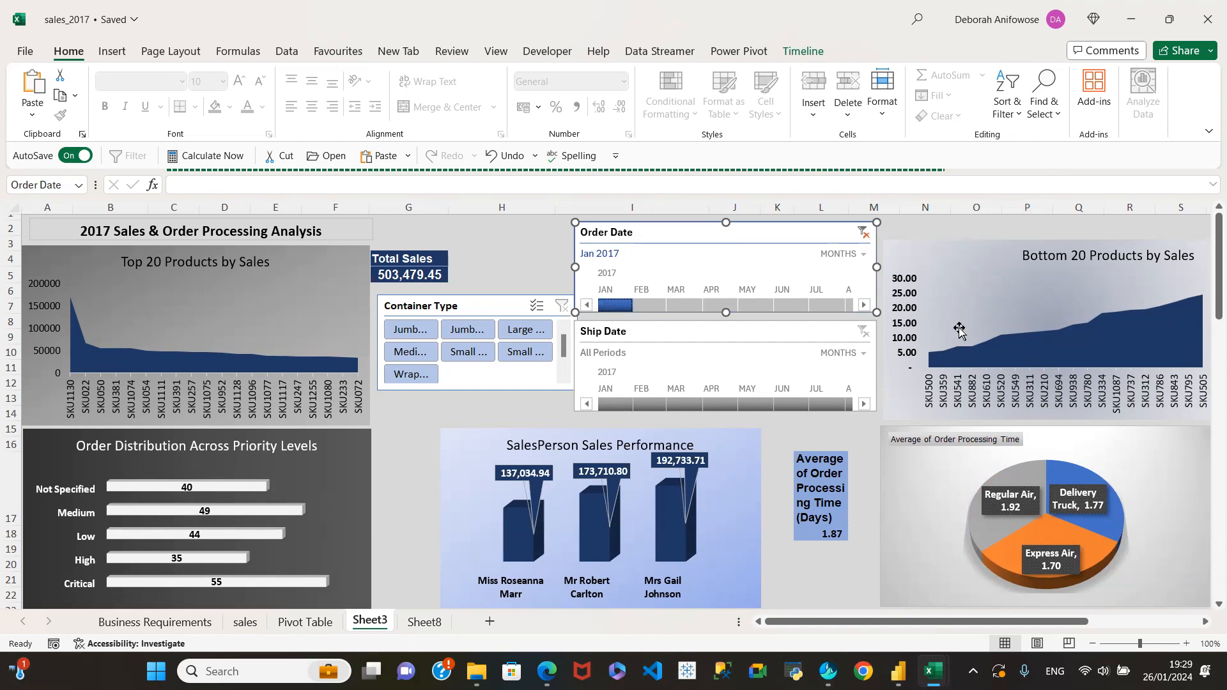
left_click(175, 278)
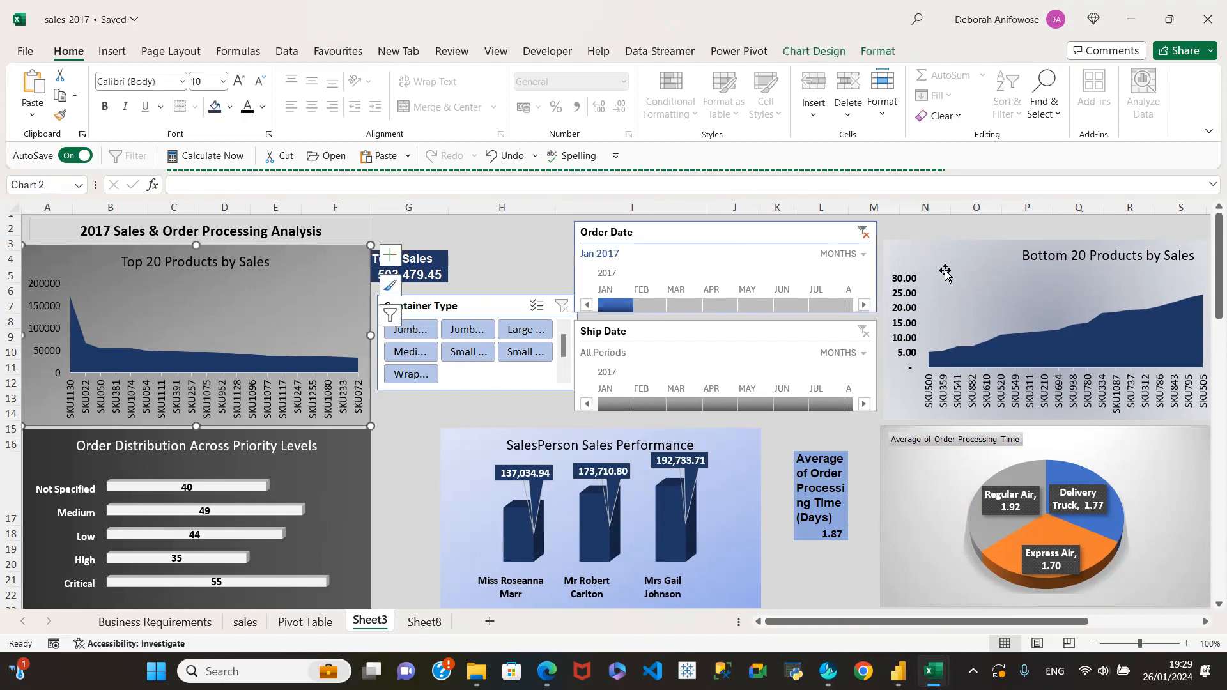
left_click(1000, 258)
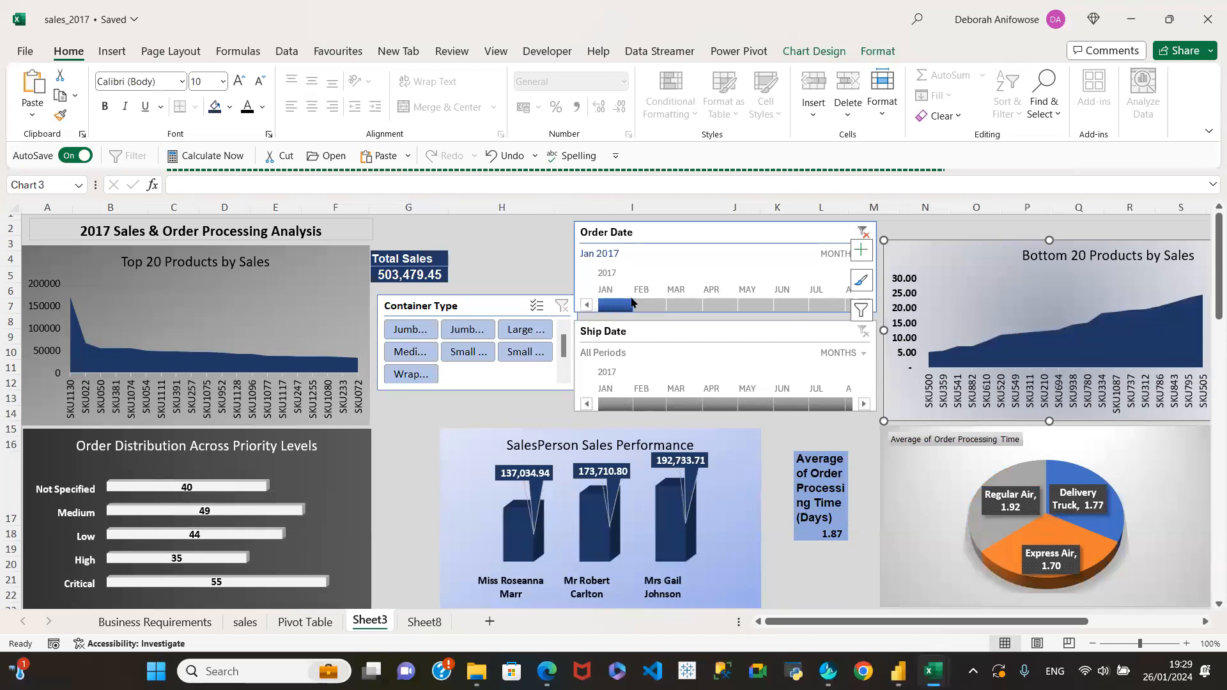
left_click(651, 306)
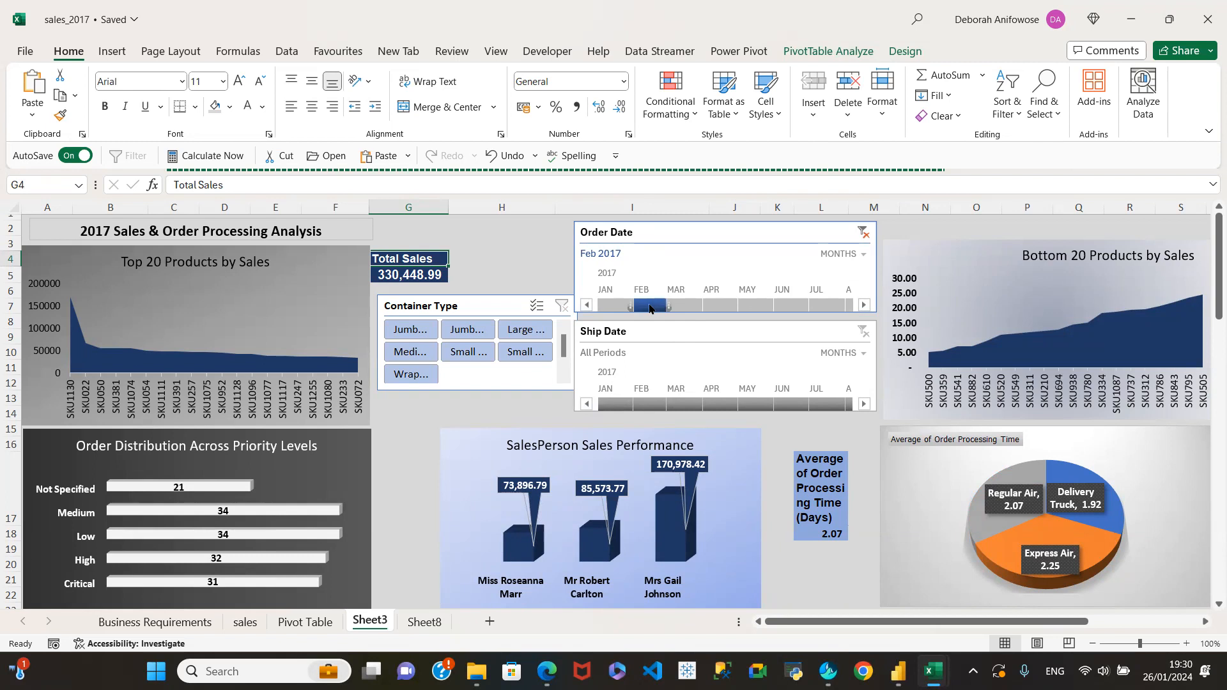
left_click(678, 302)
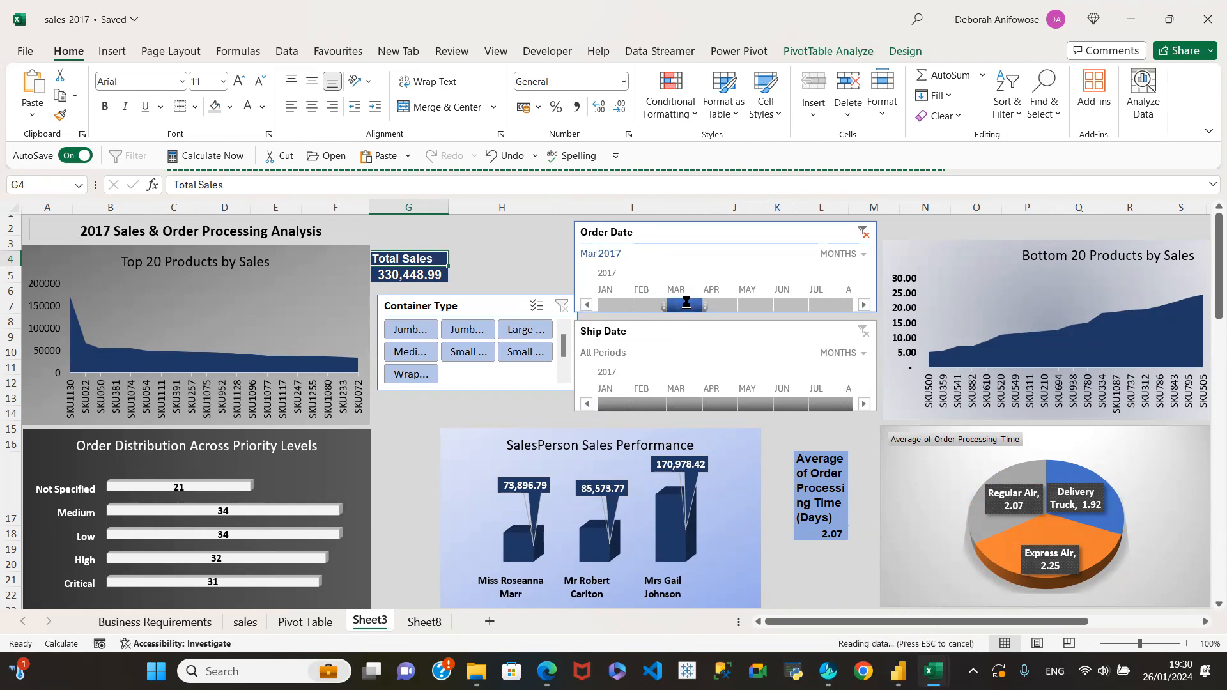
left_click(864, 232)
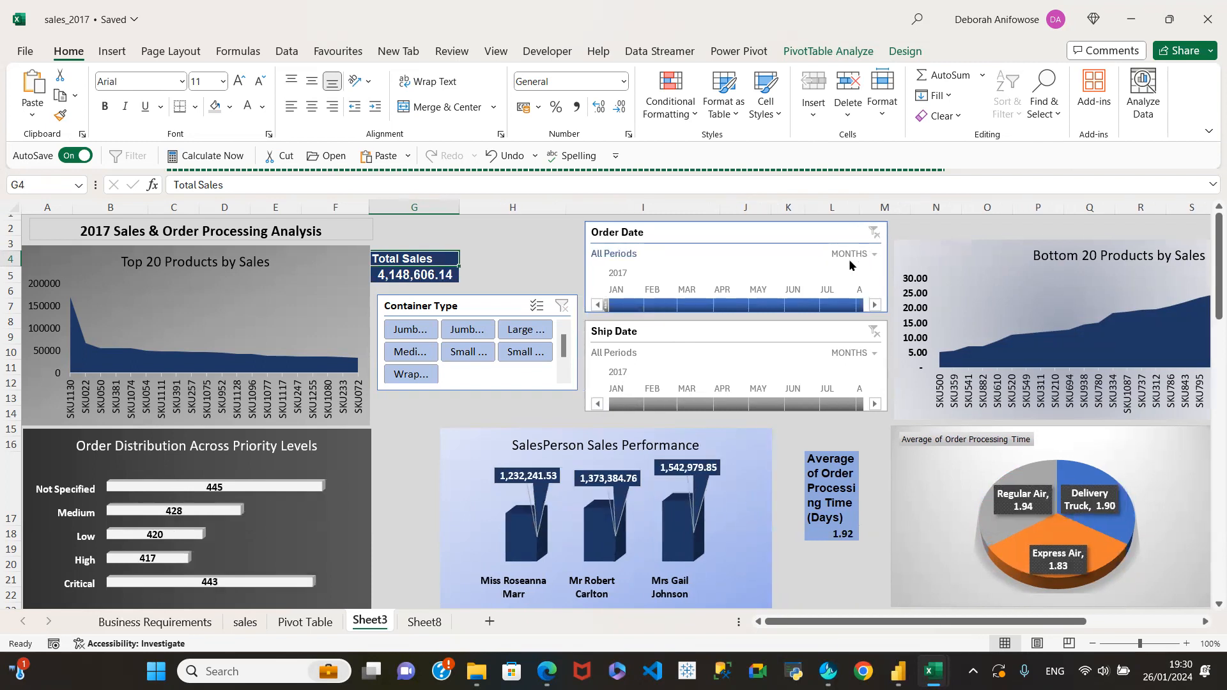
Insert Order Priority and Ship Mode slicers for the SalesPerson Sales Performance chart on Sheet8.
left_click(425, 621)
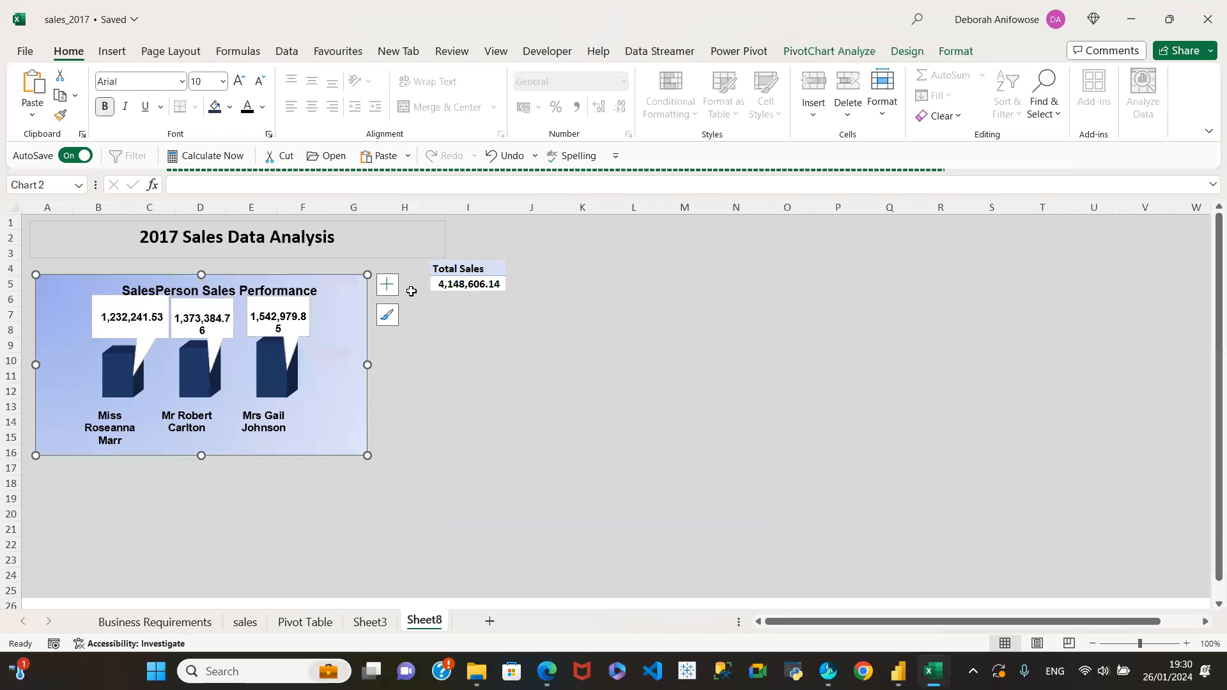
left_click(558, 246)
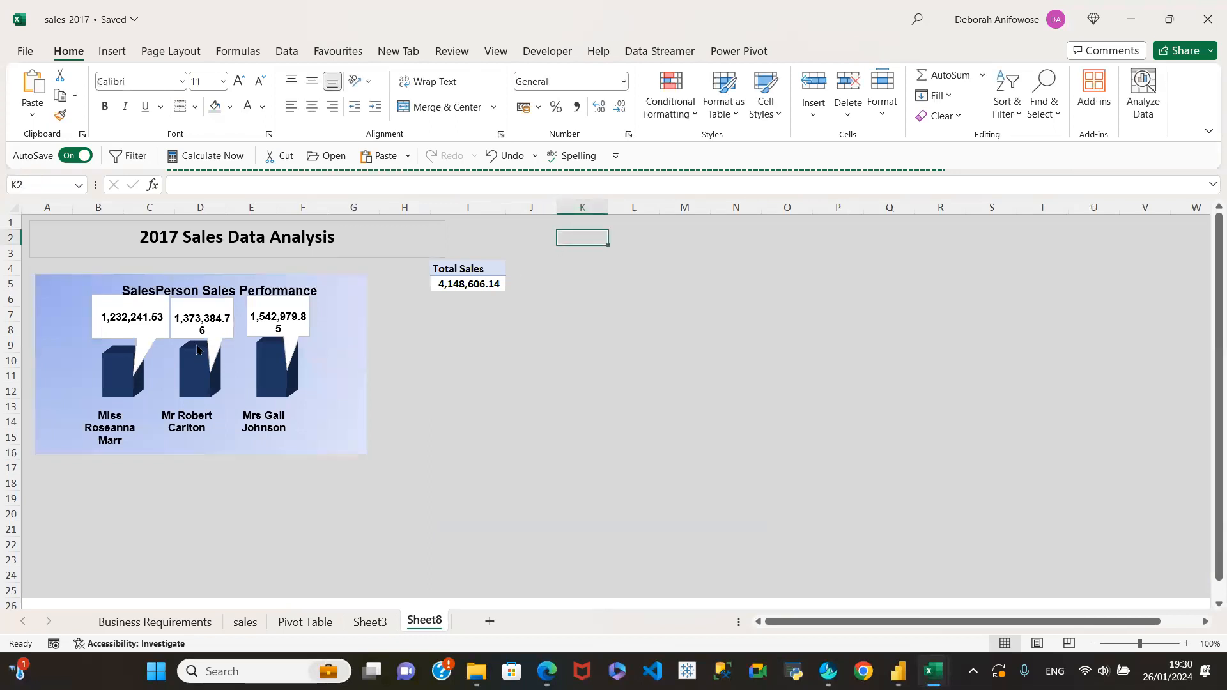
left_click(67, 301)
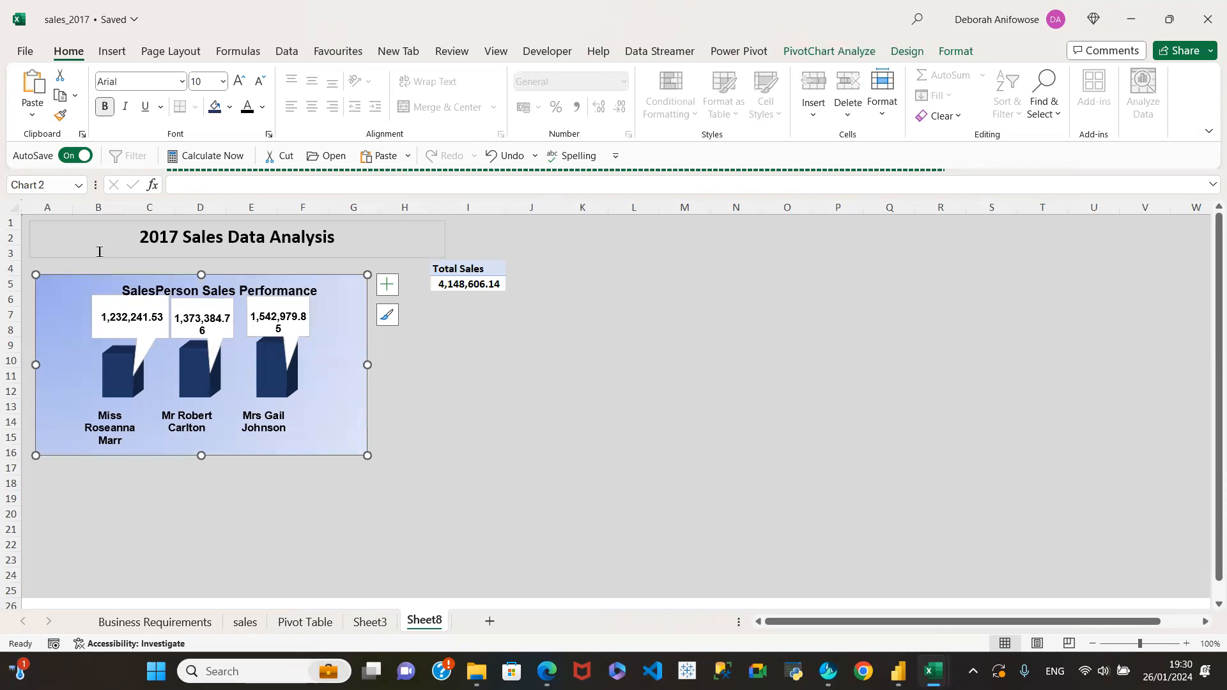
left_click(848, 56)
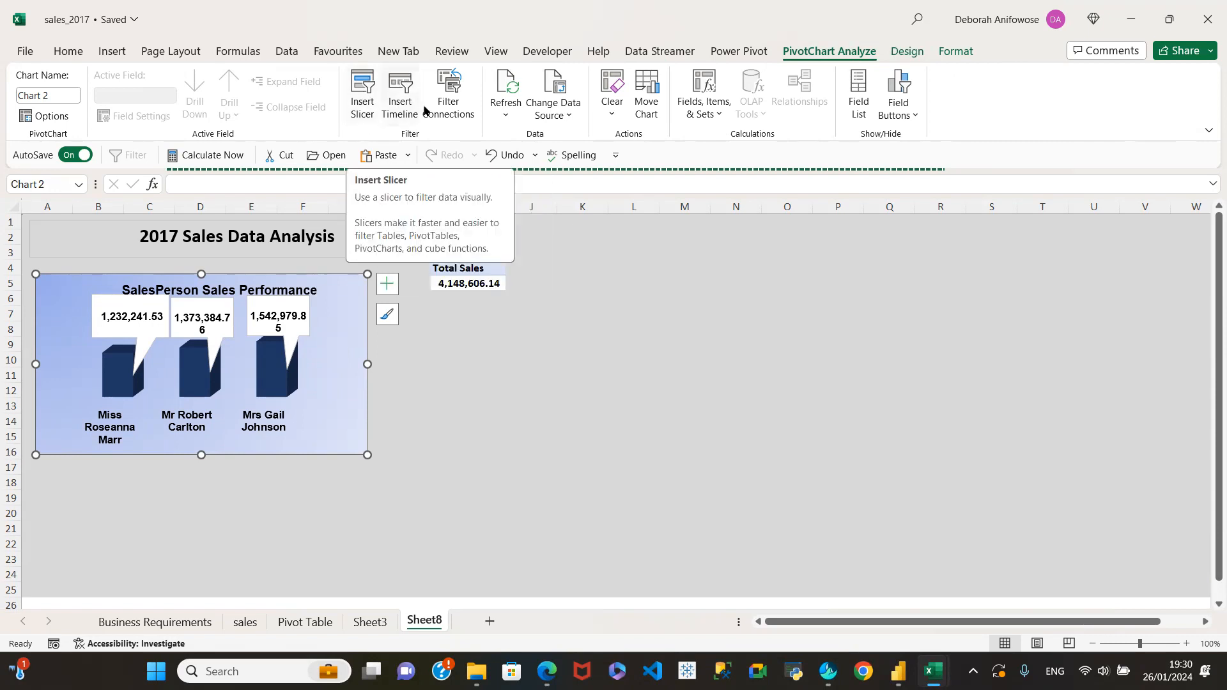
left_click(362, 101)
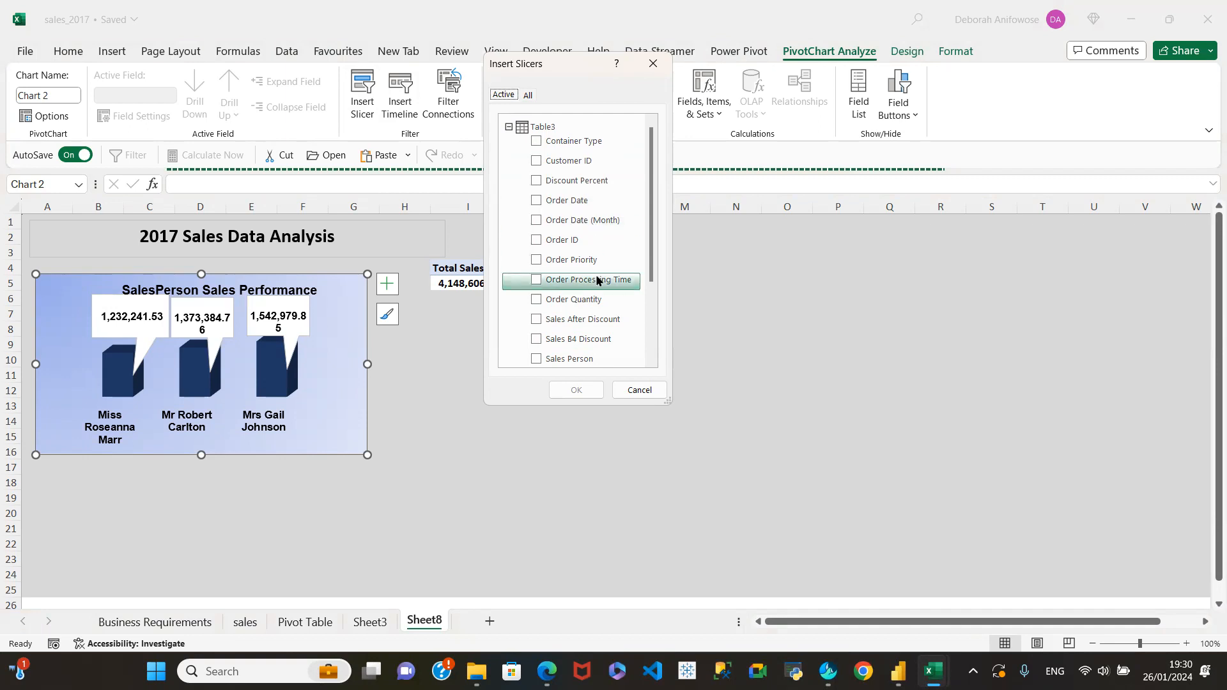
left_click(536, 259)
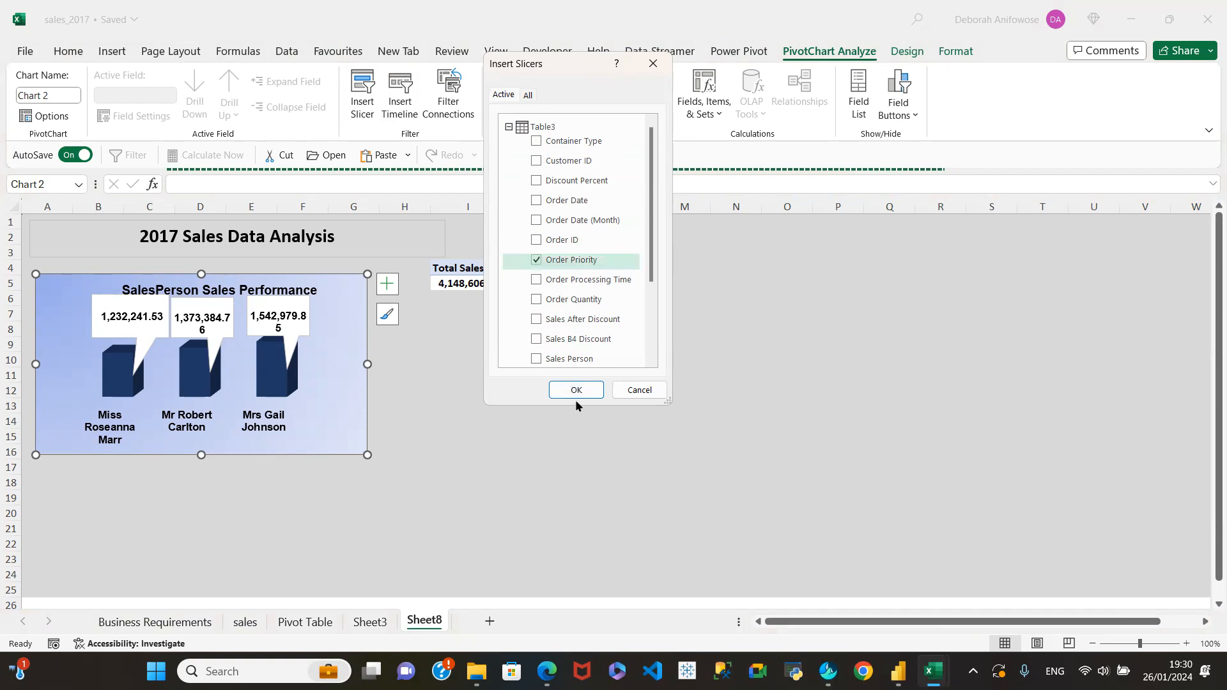
scroll(573, 301, "down", 2)
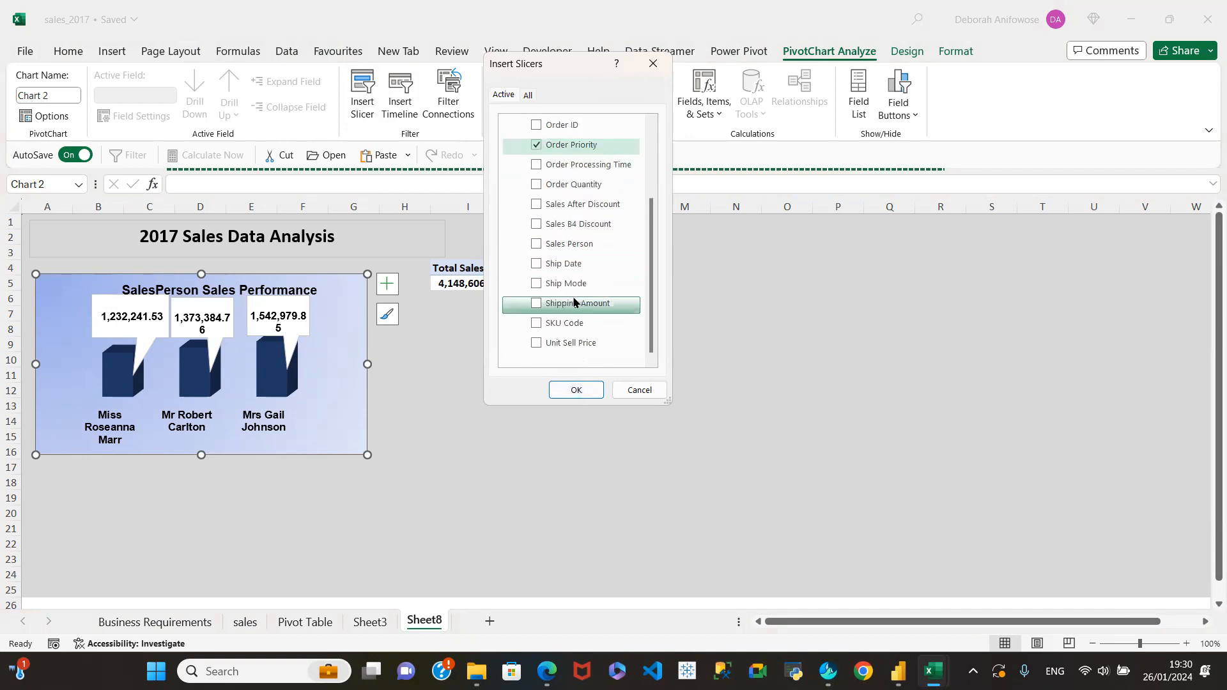
left_click(536, 283)
left_click(574, 389)
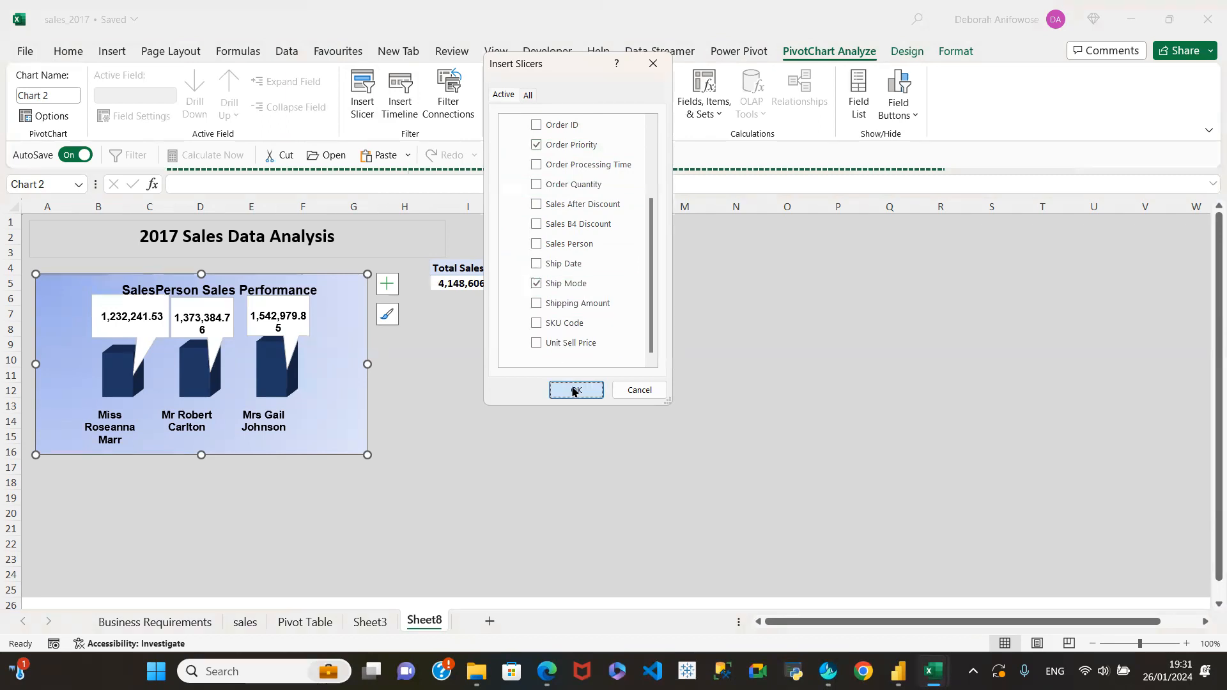
Place the Order Priority and Ship Mode slicers side by side to the right of Total Sales, and filter the chart to Critical orders.
left_click_drag(608, 485, 816, 378)
left_click_drag(600, 480, 605, 430)
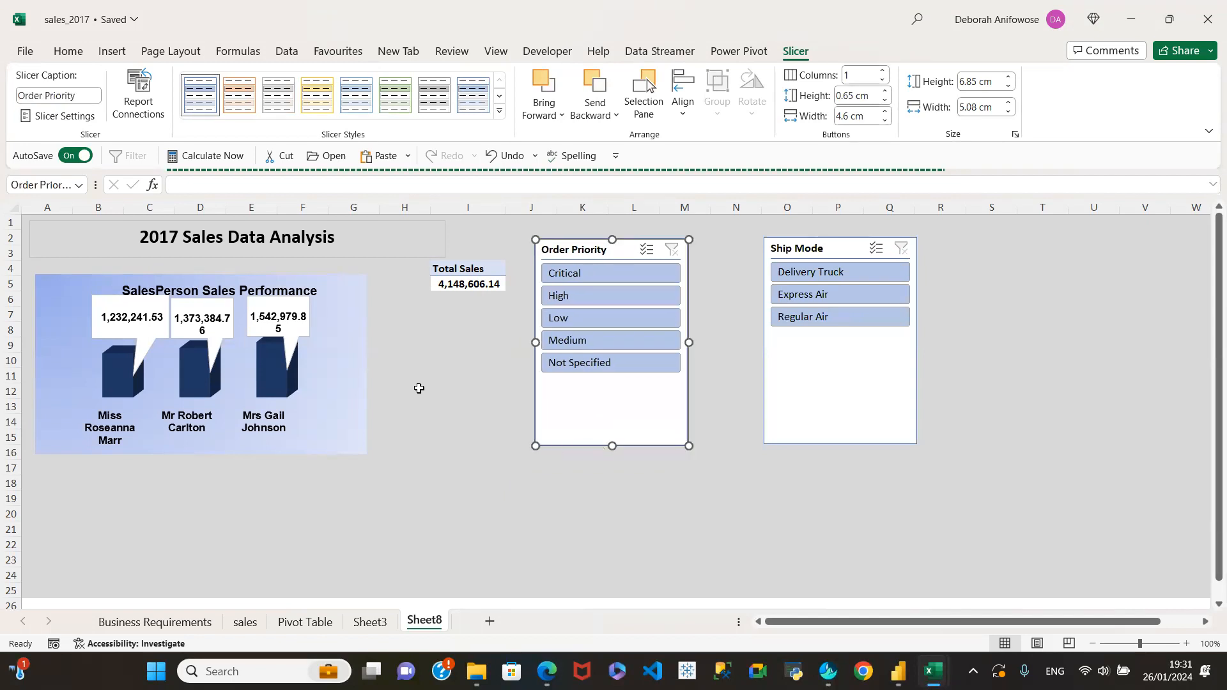
left_click(600, 272)
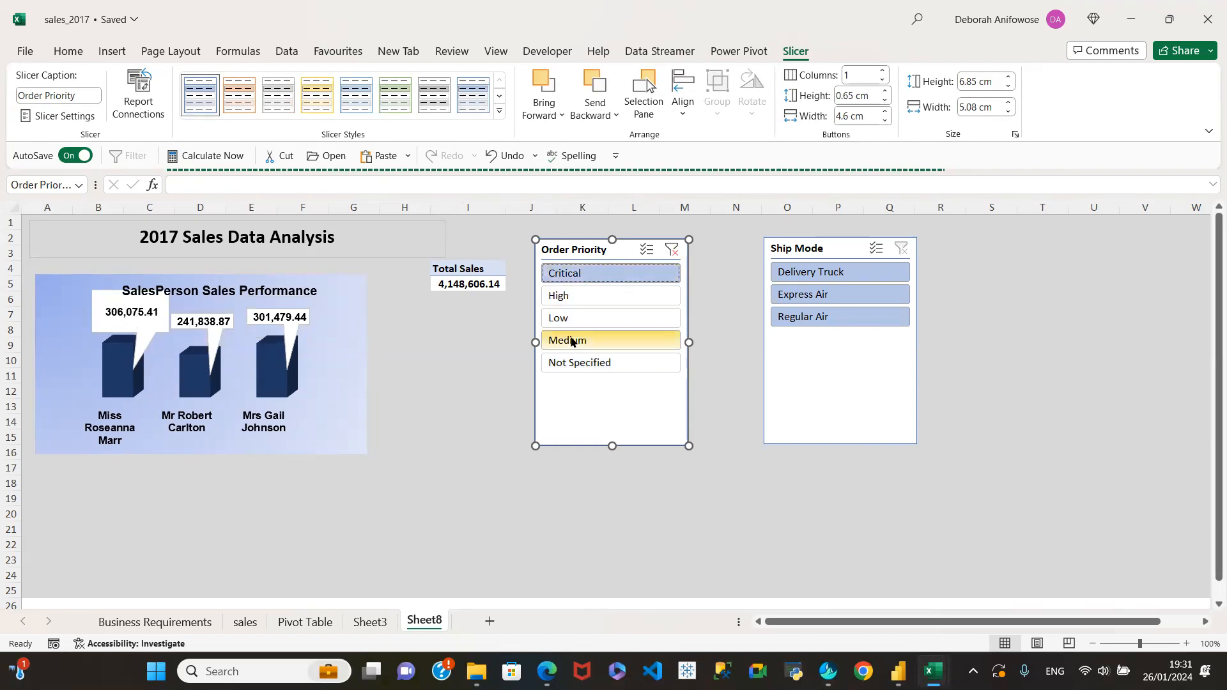
Try High and Low order priorities with the Delivery Truck and Express Air ship modes, leaving the salesperson chart filtered to Low and Express Air.
left_click(599, 294)
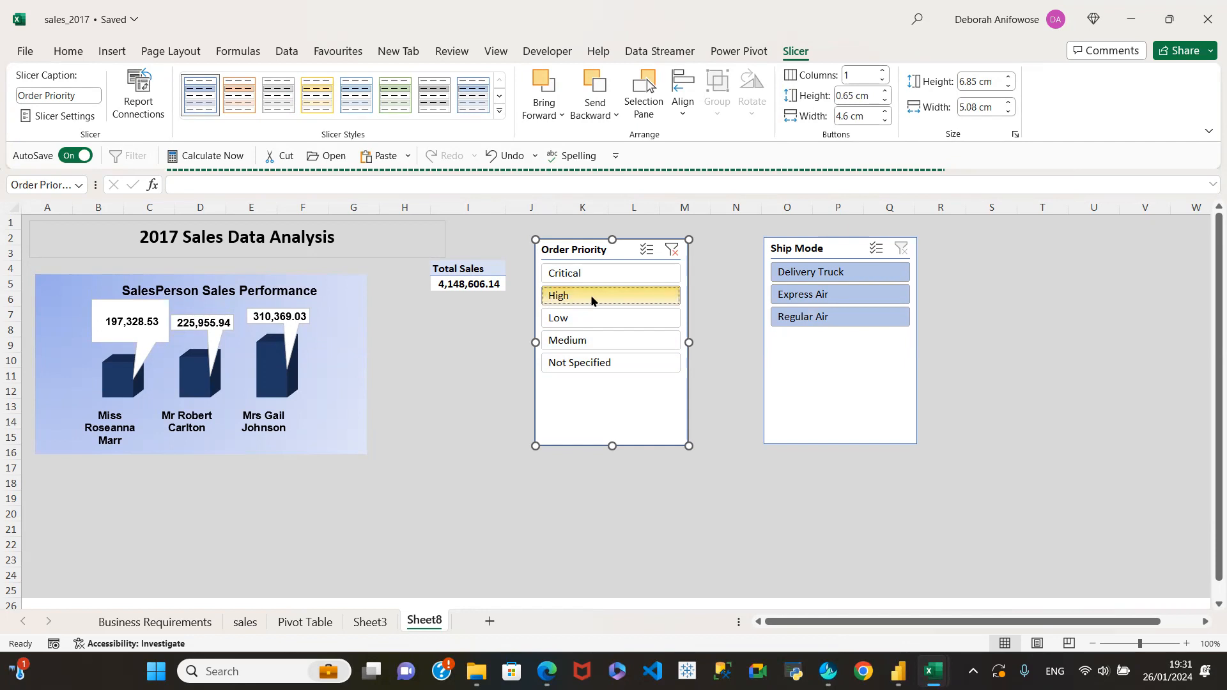
left_click(817, 273)
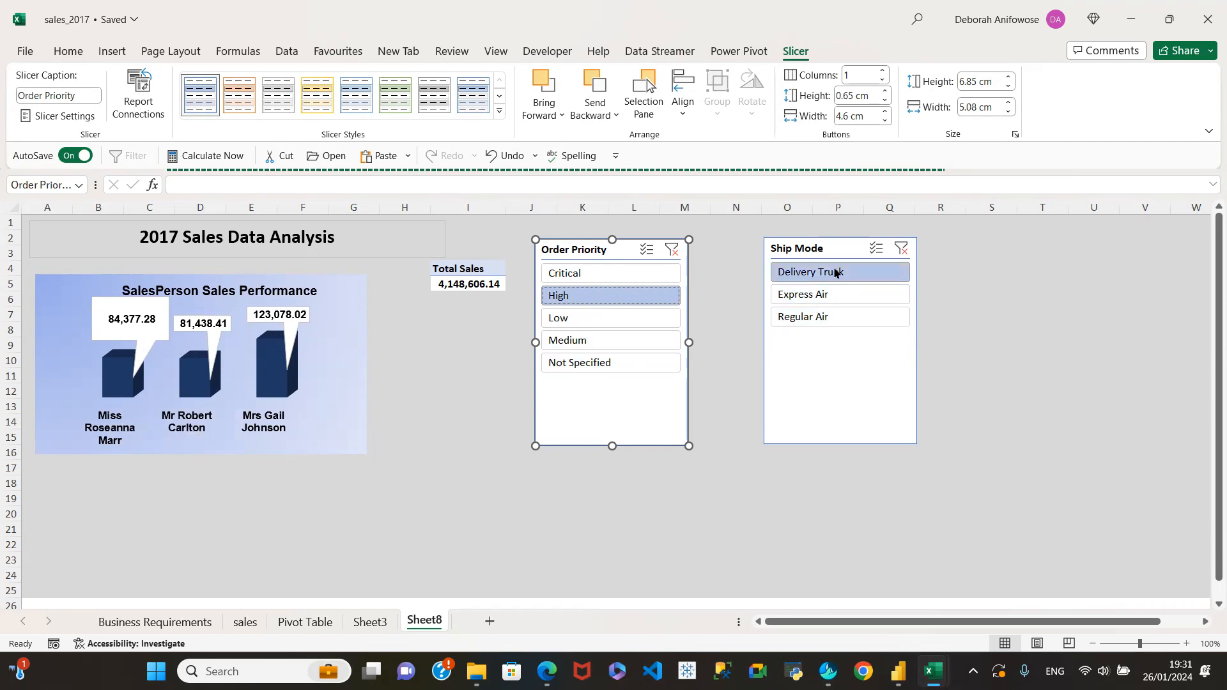
left_click(834, 295)
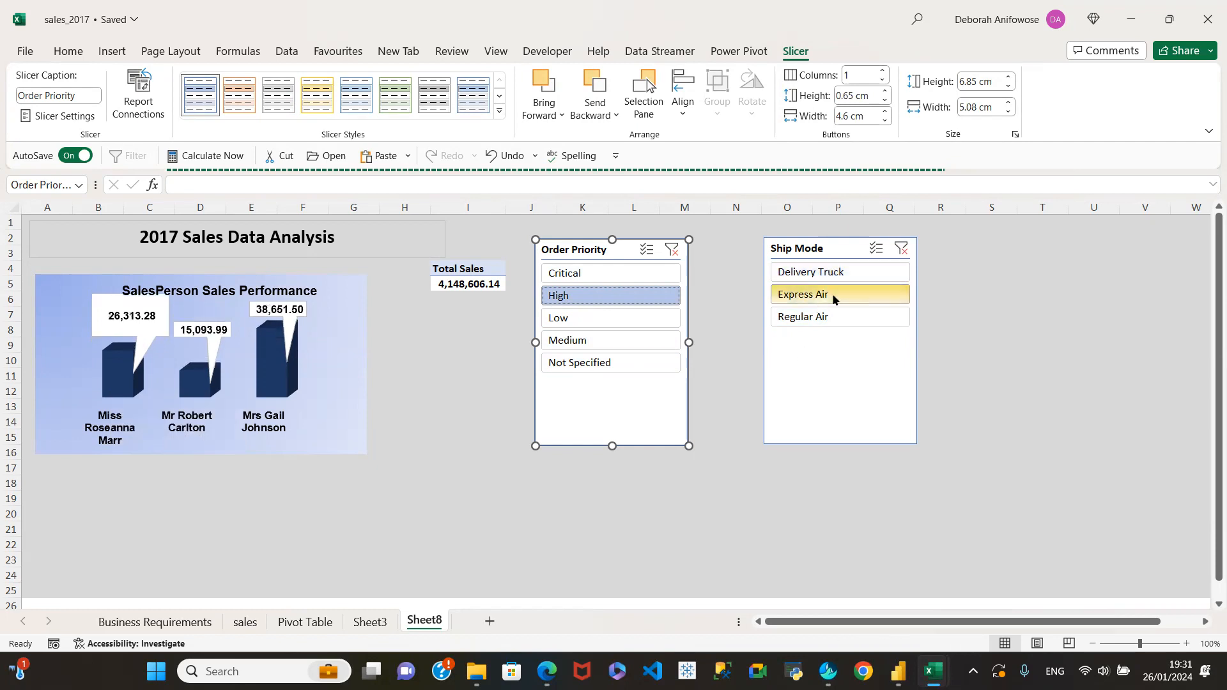
left_click(824, 272)
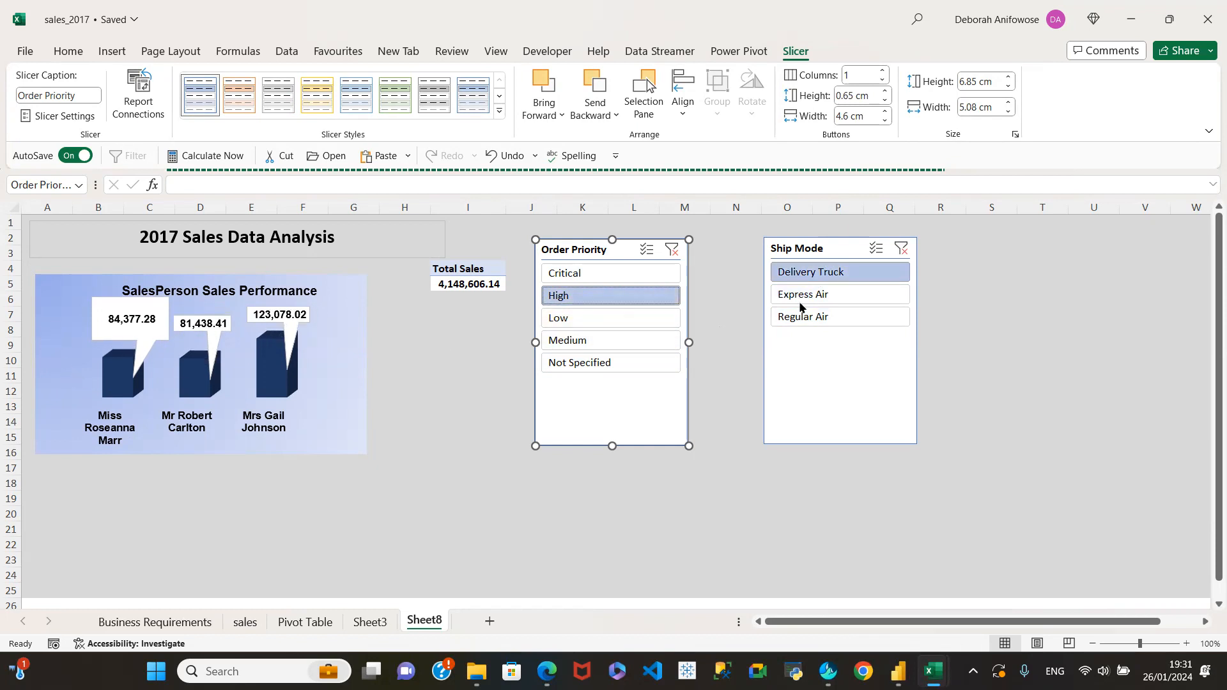
left_click(617, 319)
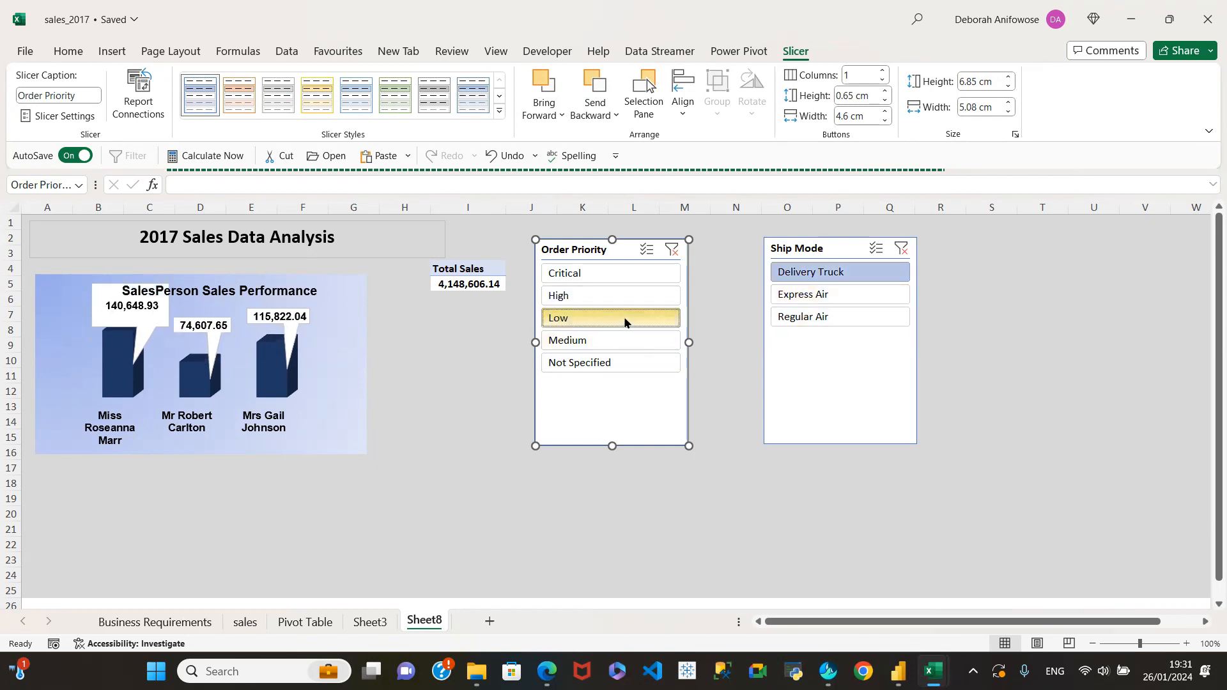
left_click(825, 295)
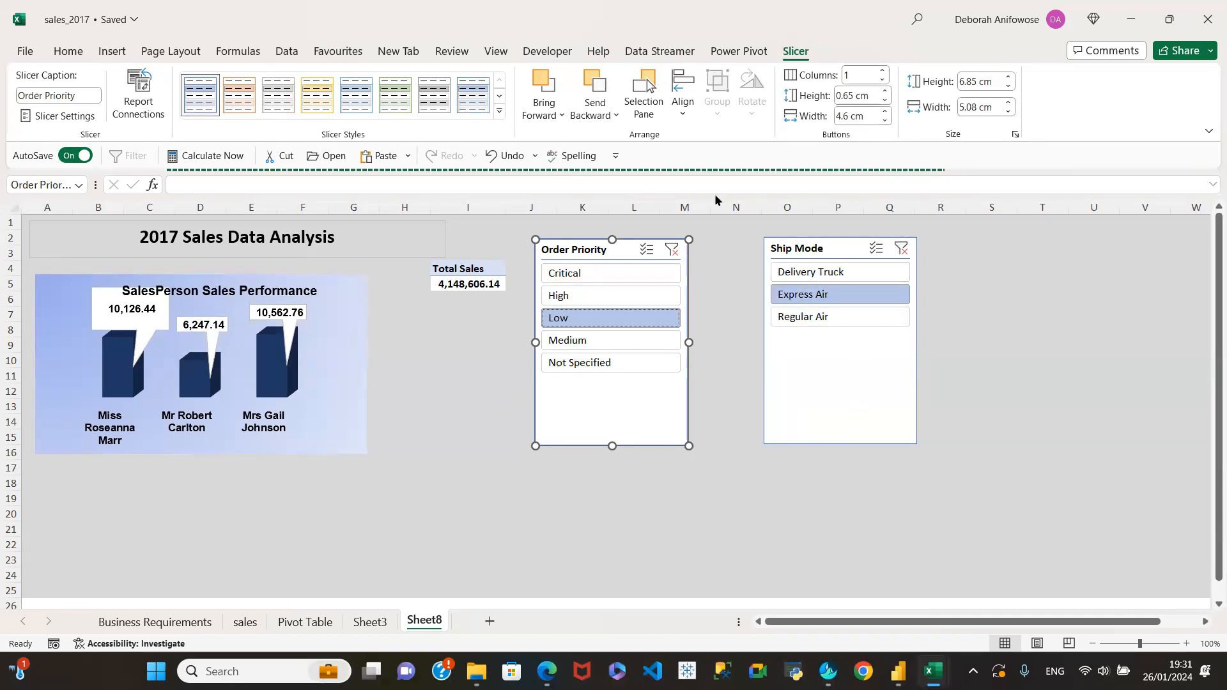
Insert Order Date and Ship Date timelines for the SalesPerson Sales Performance chart.
left_click(56, 303)
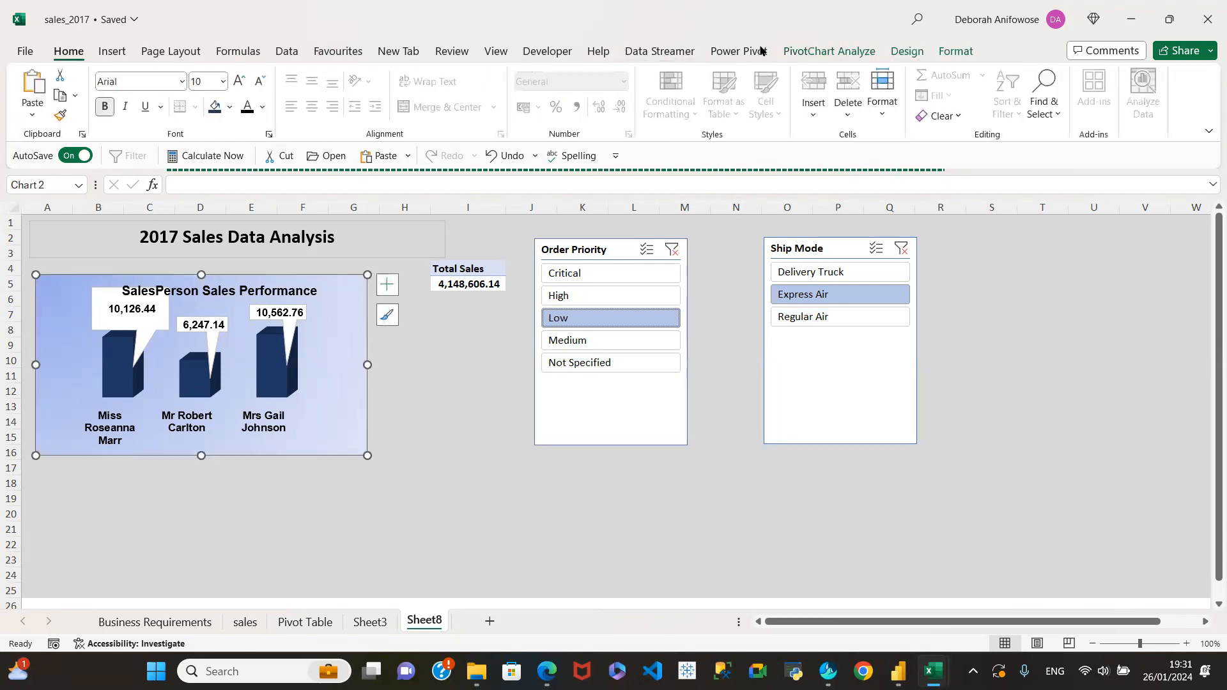
left_click(829, 51)
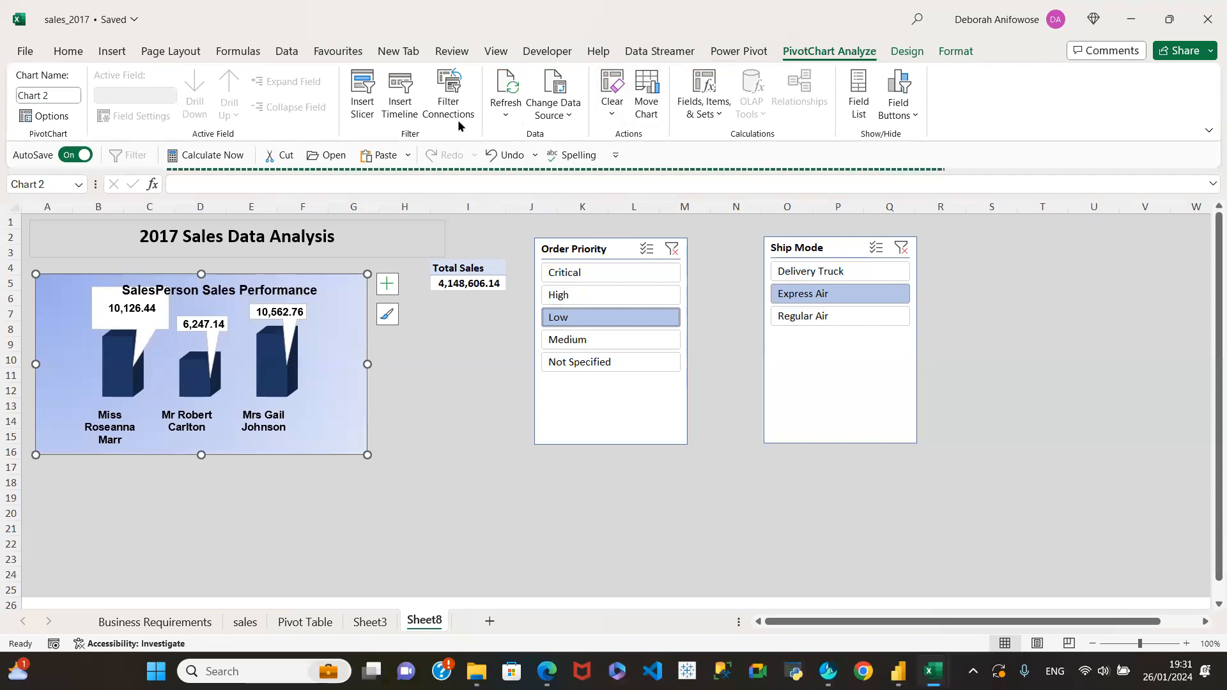
left_click(400, 90)
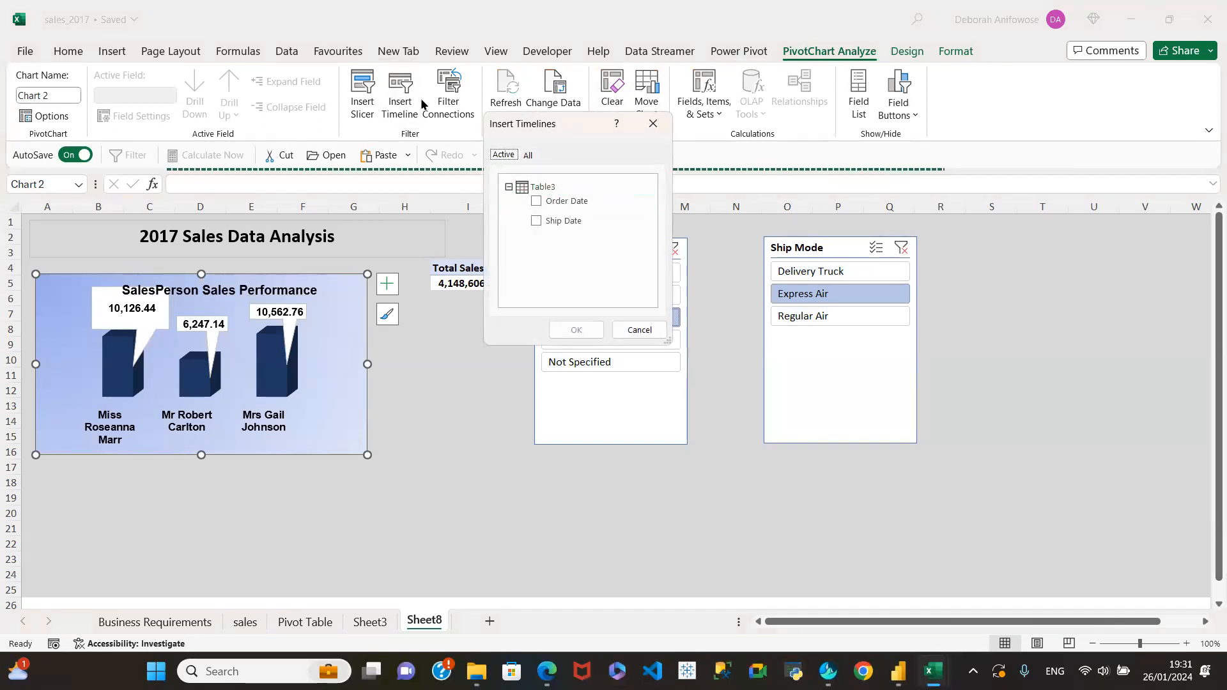
left_click(538, 204)
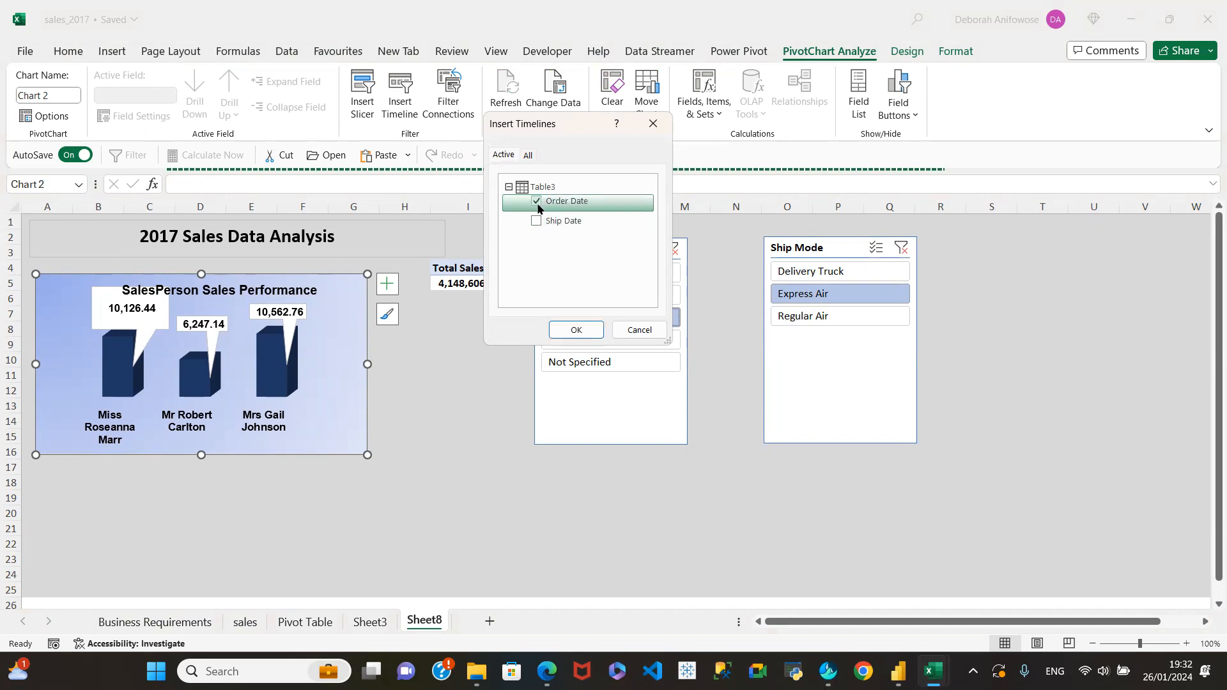
left_click(537, 221)
left_click(575, 330)
Place the Ship Date timeline to the right of the Ship Mode slicer and the Order Date timeline below the Order Priority slicer.
left_click(583, 401)
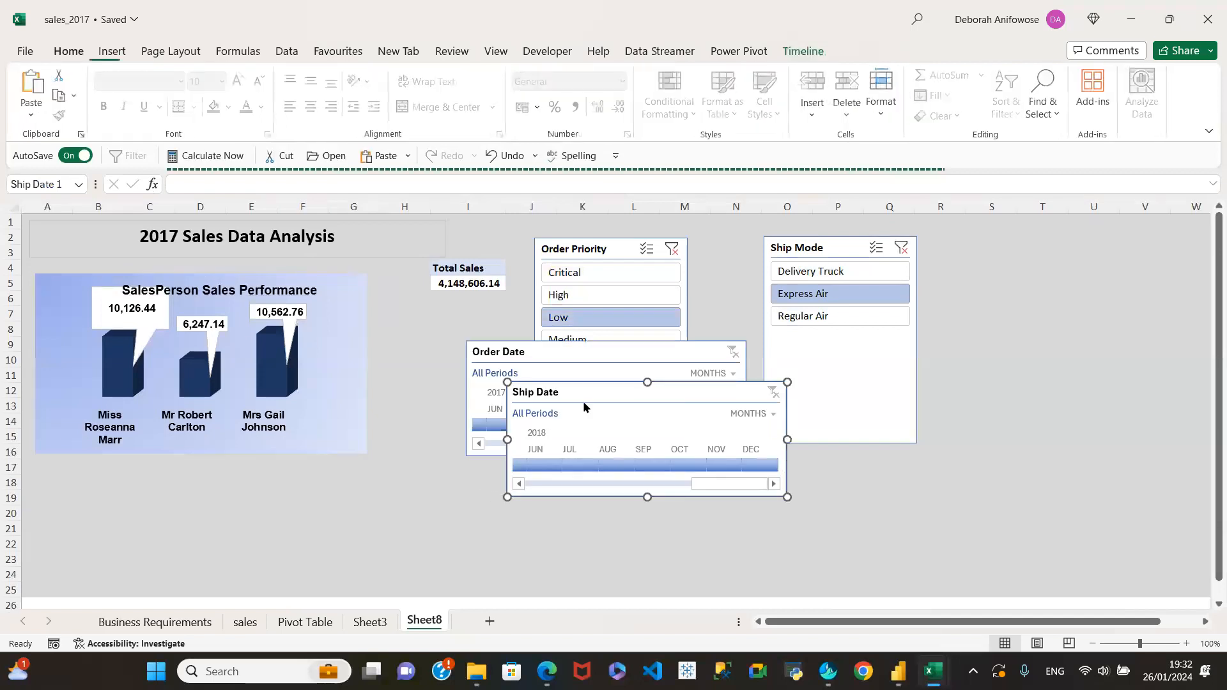
left_click_drag(596, 389, 995, 339)
left_click_drag(1010, 270, 1013, 256)
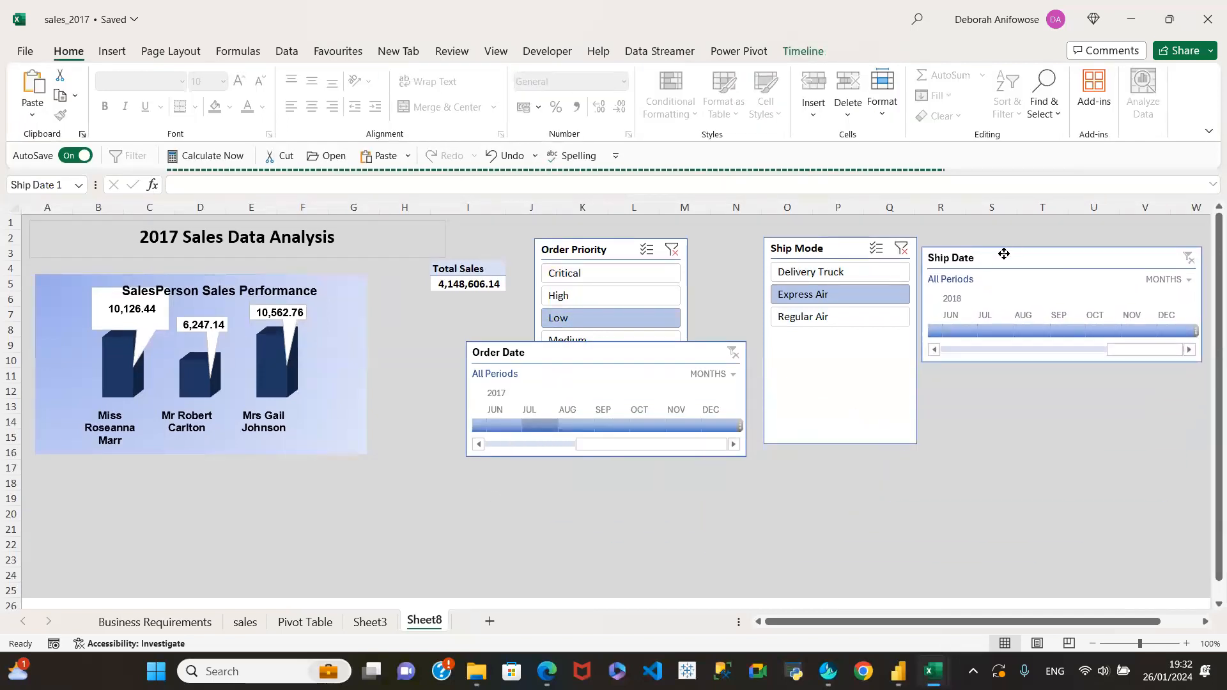
left_click_drag(593, 357, 524, 467)
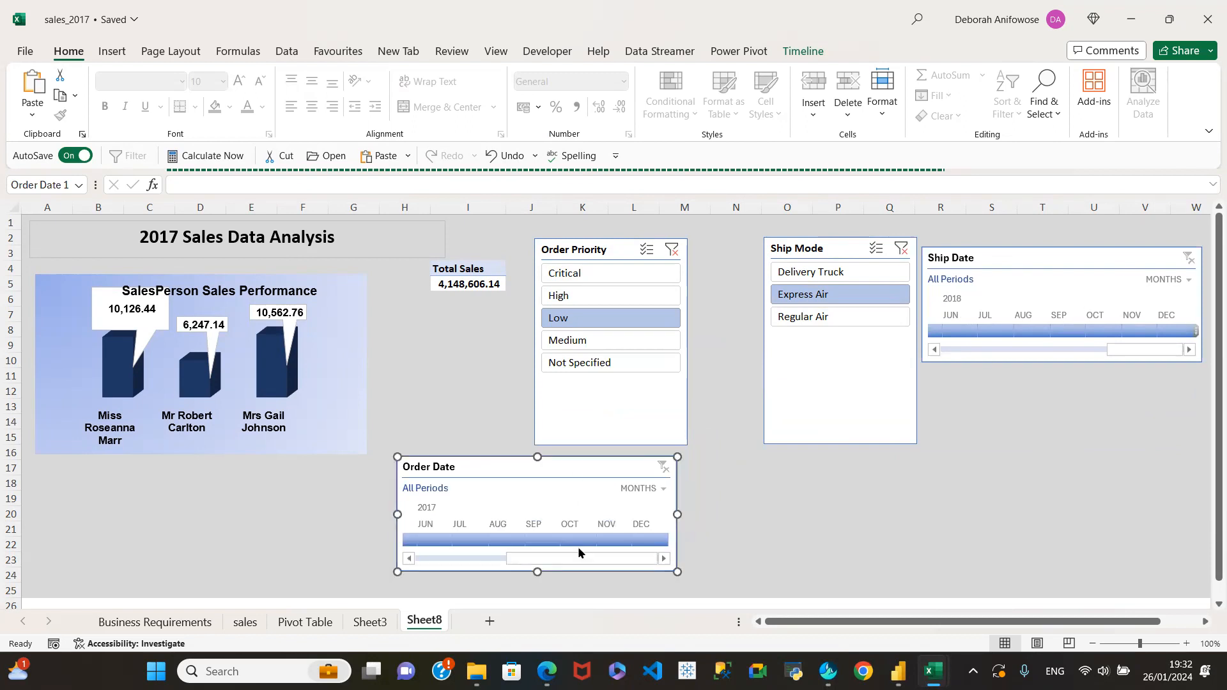
Try filtering the dashboard to January and February 2017 with the Order Date timeline, and clear its filter.
left_click(407, 559)
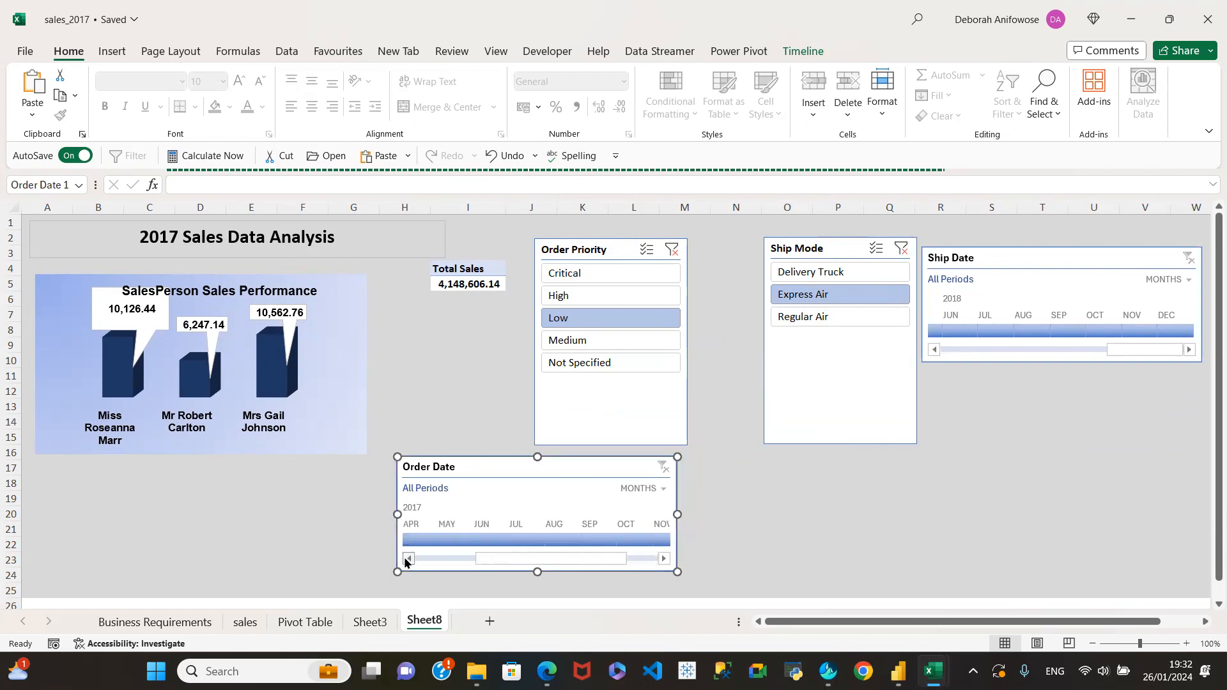
left_click(409, 558)
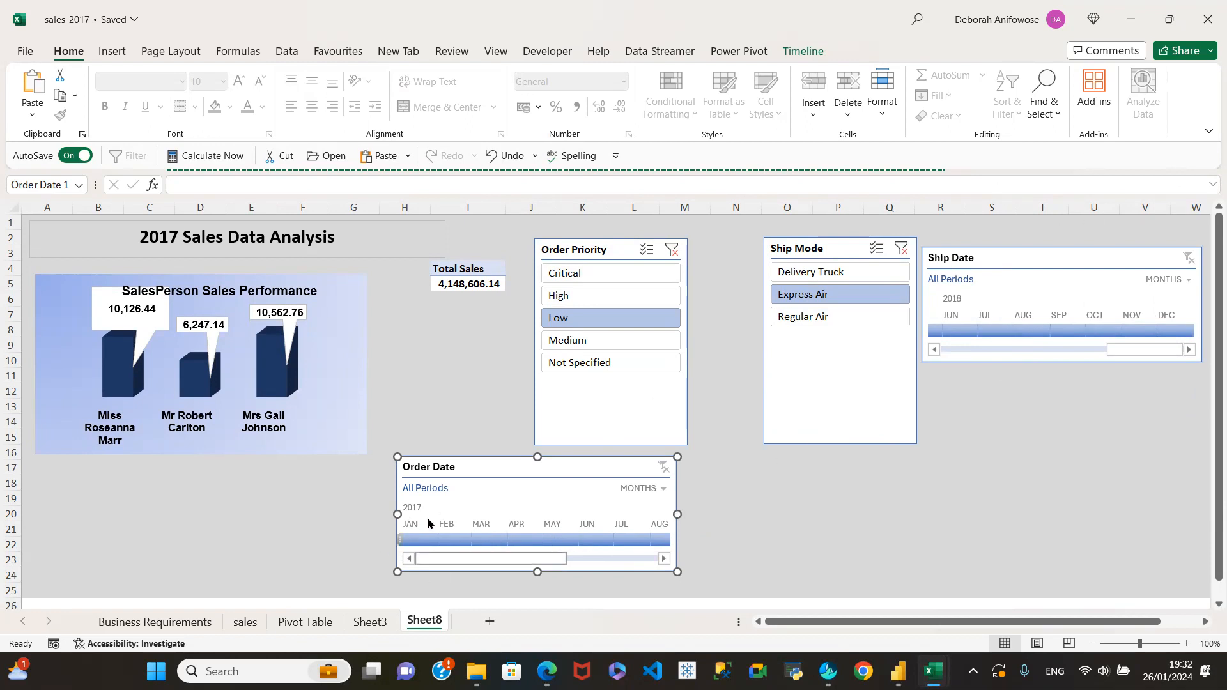
left_click(412, 541)
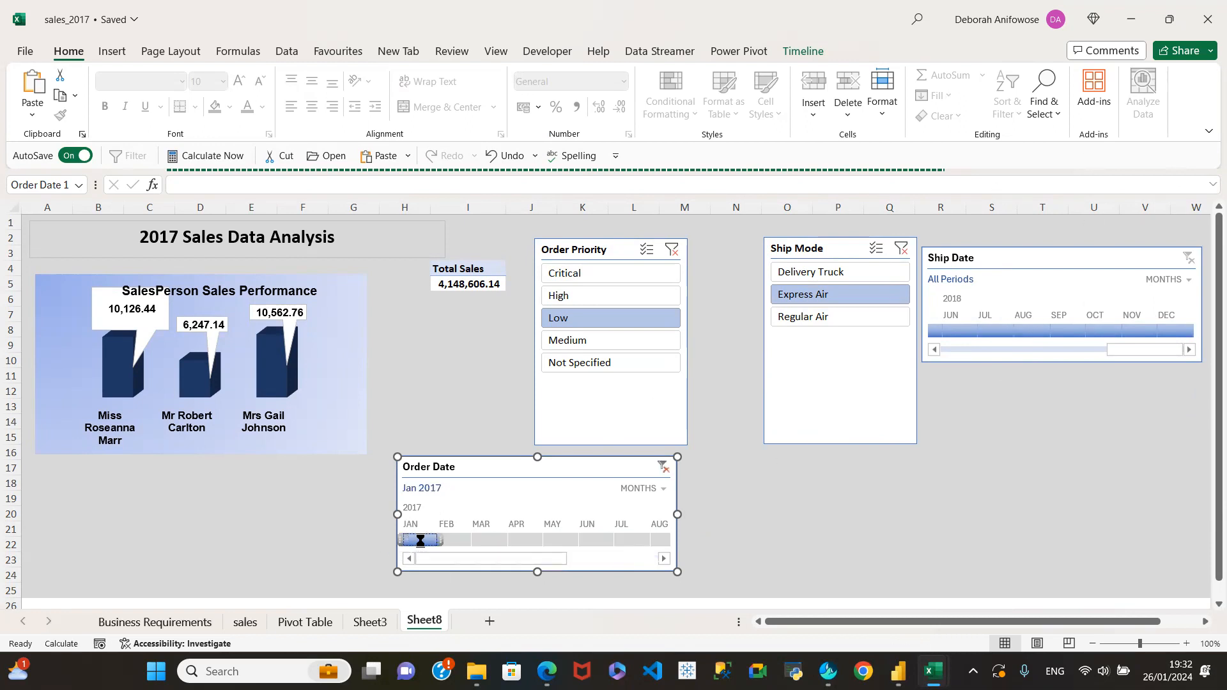
left_click(468, 542)
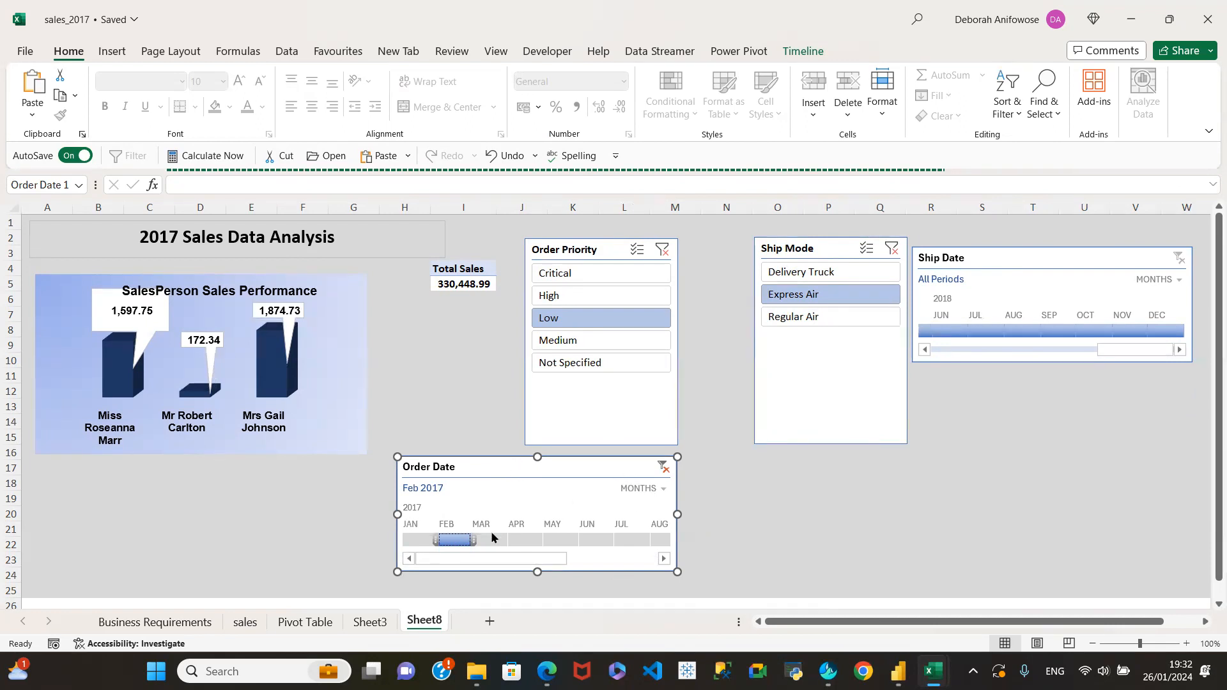
left_click(663, 467)
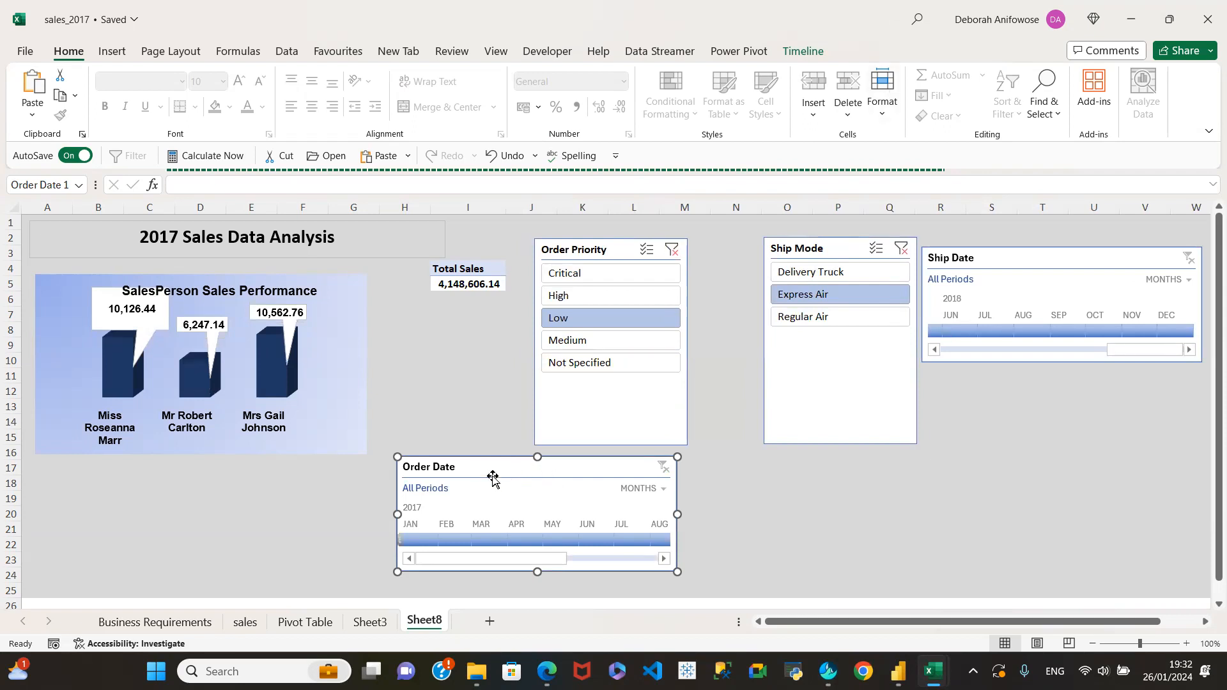
Apply the dark blue timeline style to the Order Date timeline.
left_click(804, 51)
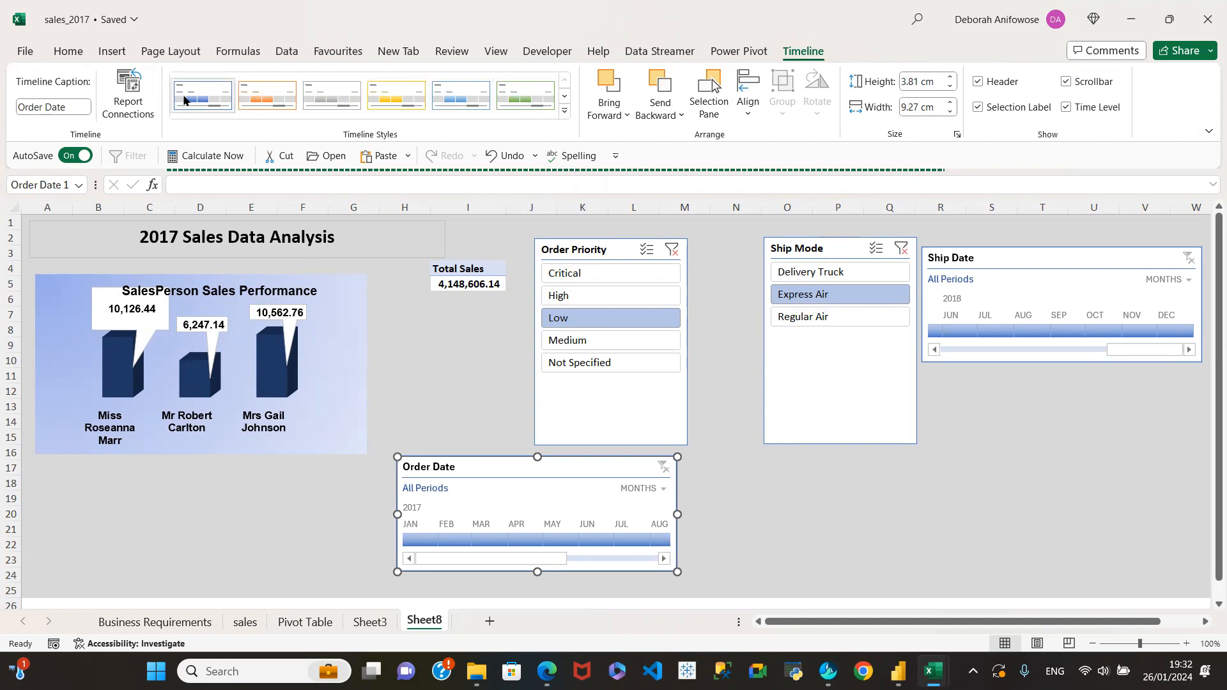
left_click(565, 114)
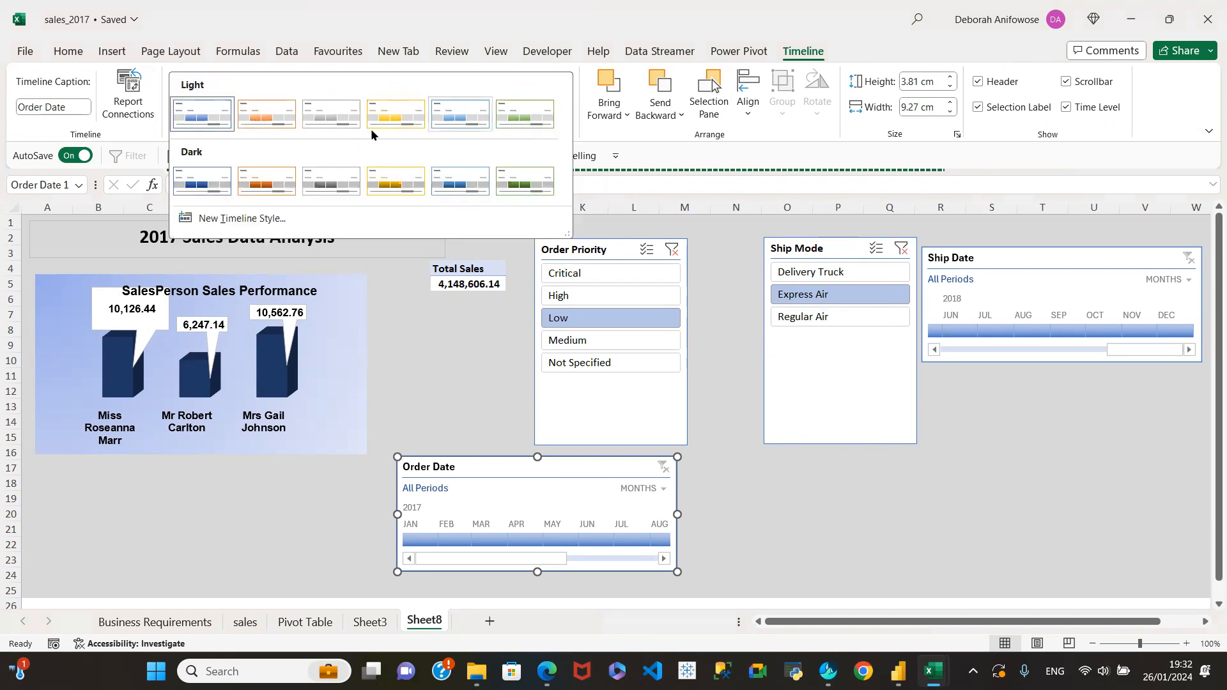
left_click(200, 180)
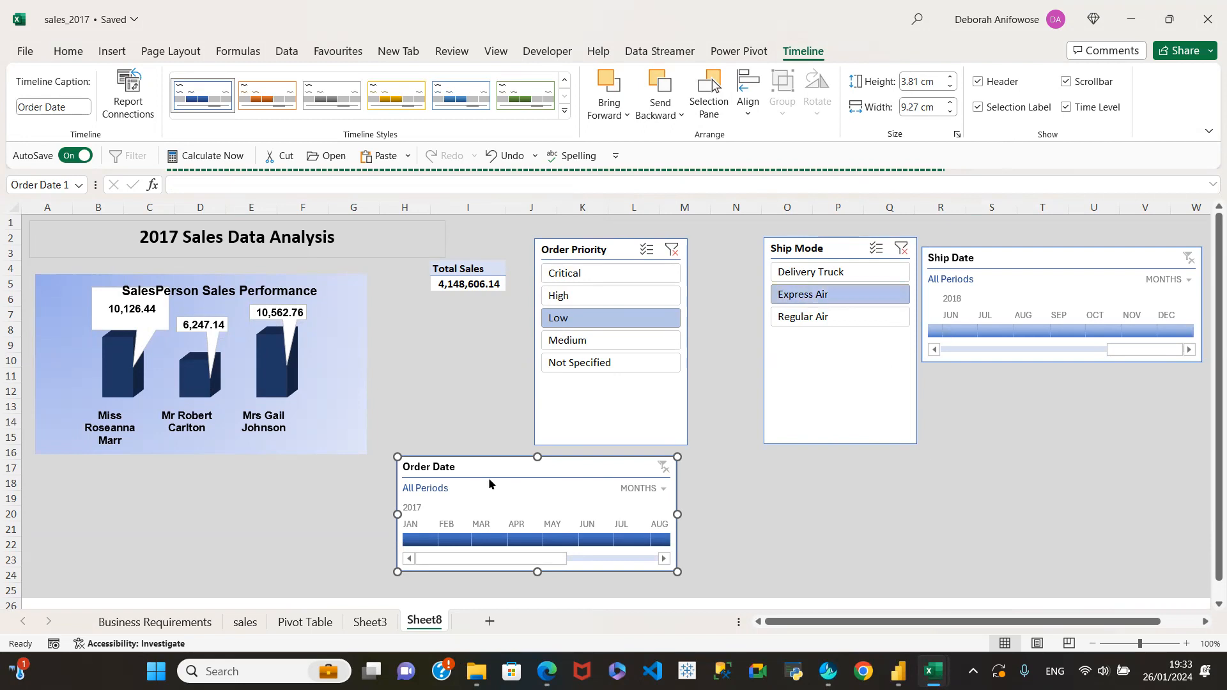
Apply the light yellow slicer style to the Order Priority slicer.
left_click(650, 413)
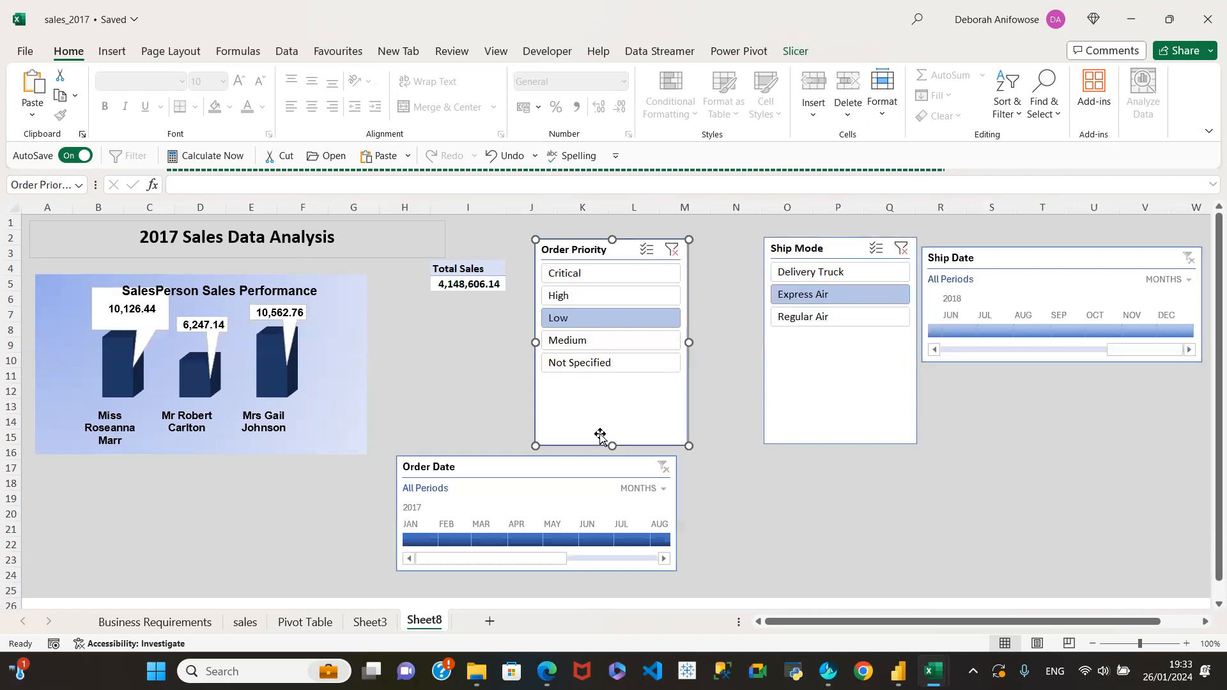
left_click(796, 51)
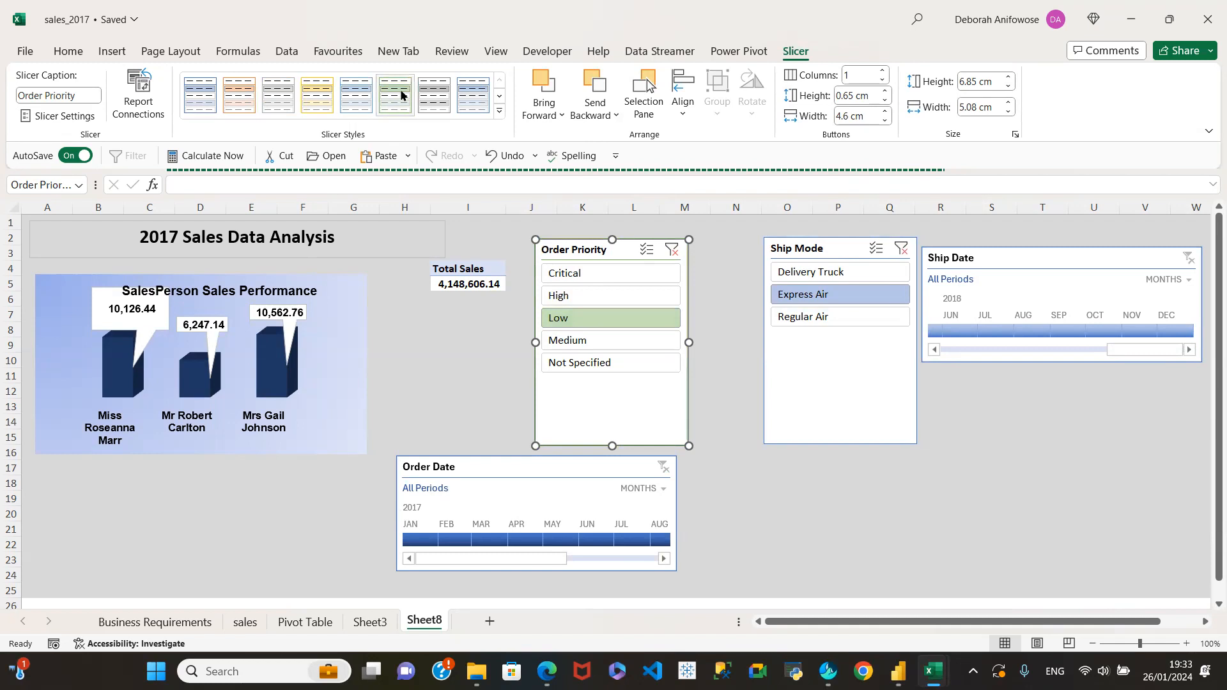
left_click(312, 96)
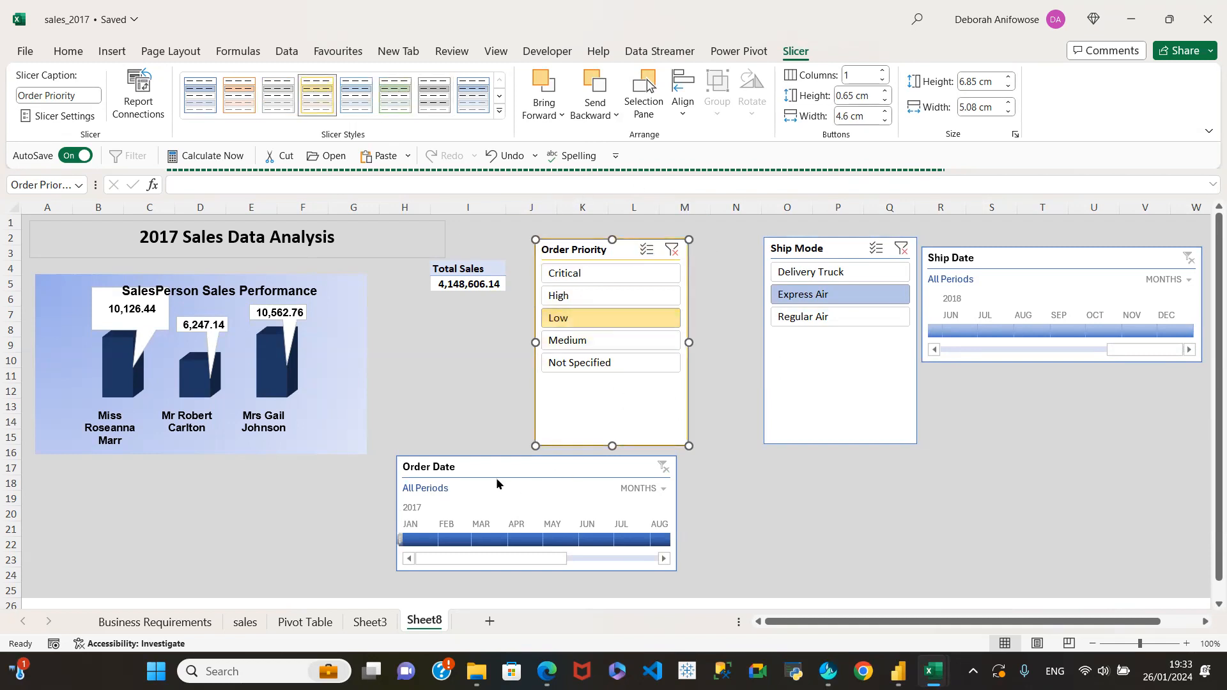
Connect the Order Priority slicer to PivotTable1, PivotTable6, PivotTable7 and PivotTable8 on the Pivot Table sheet as well.
left_click(521, 468)
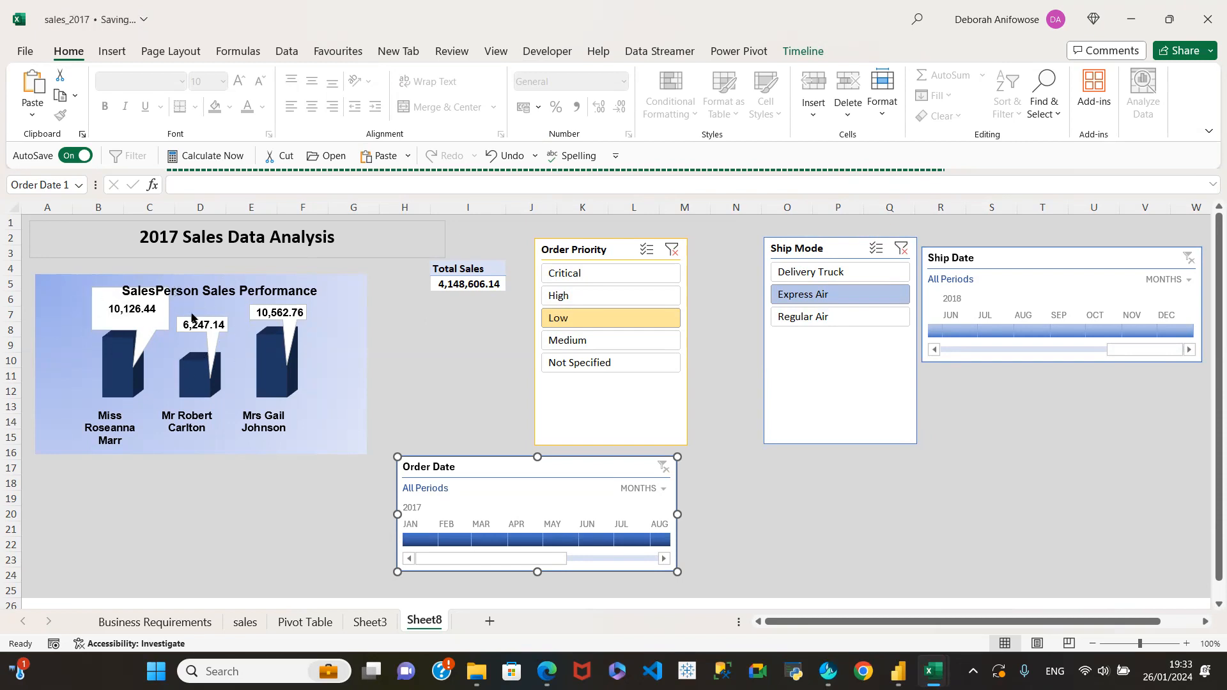
left_click(589, 416)
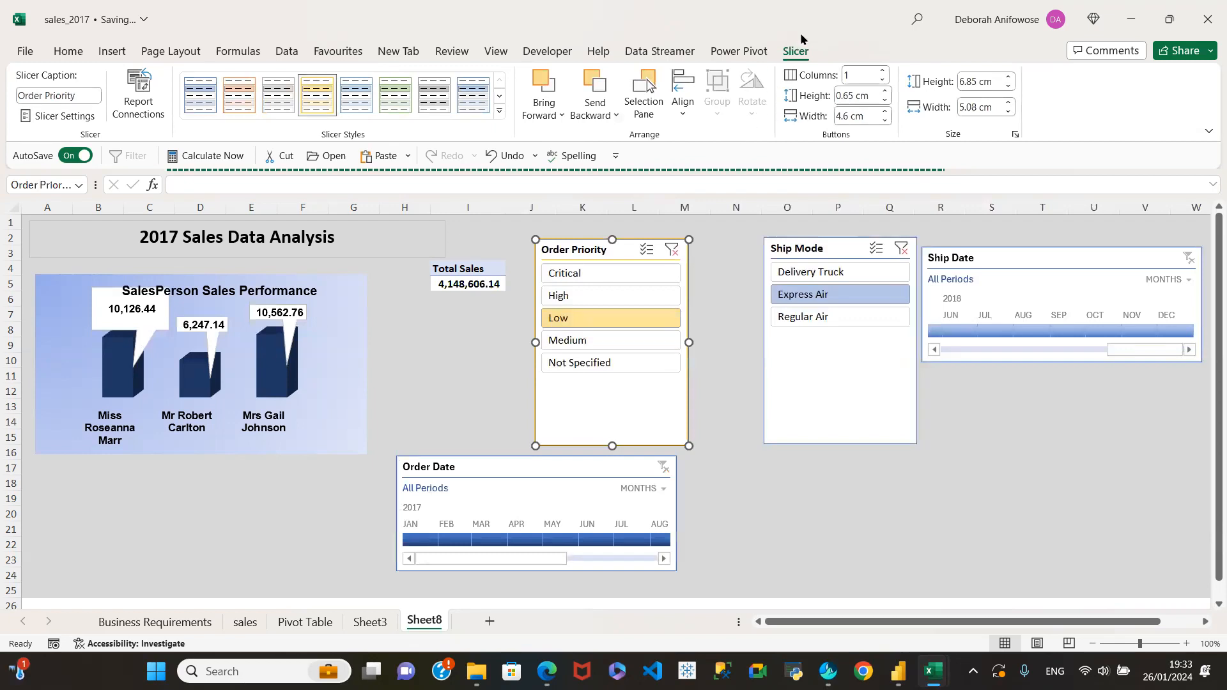
left_click(136, 96)
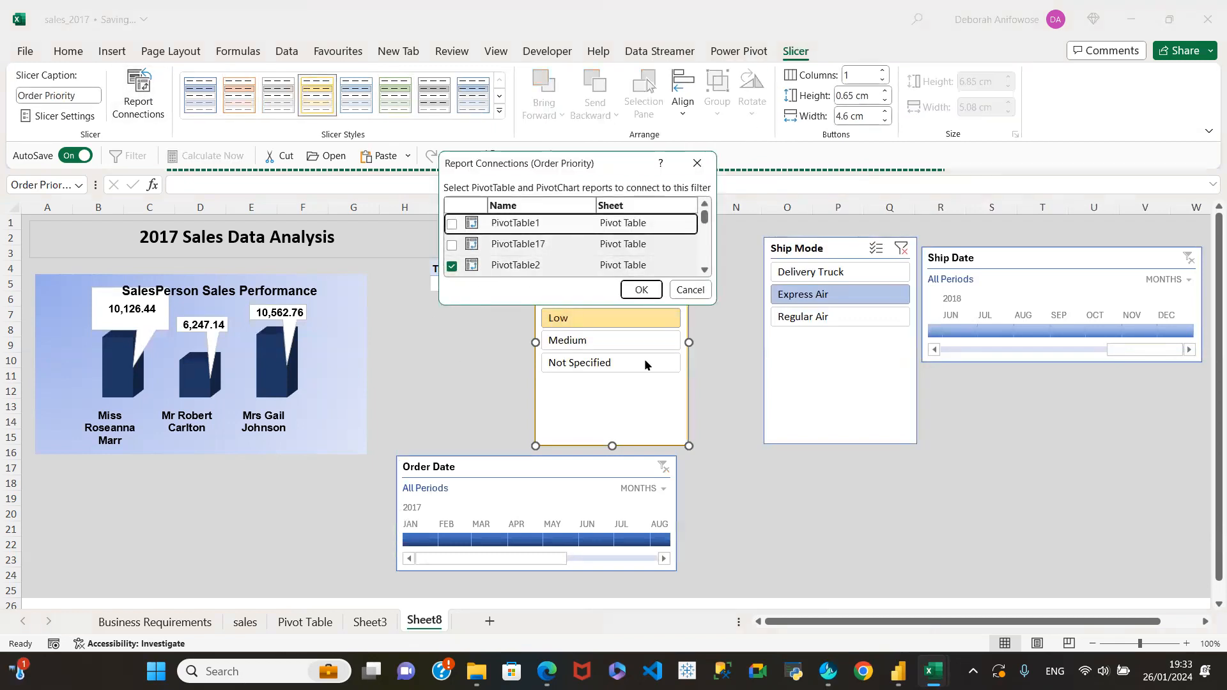
scroll(497, 263, "down", 3)
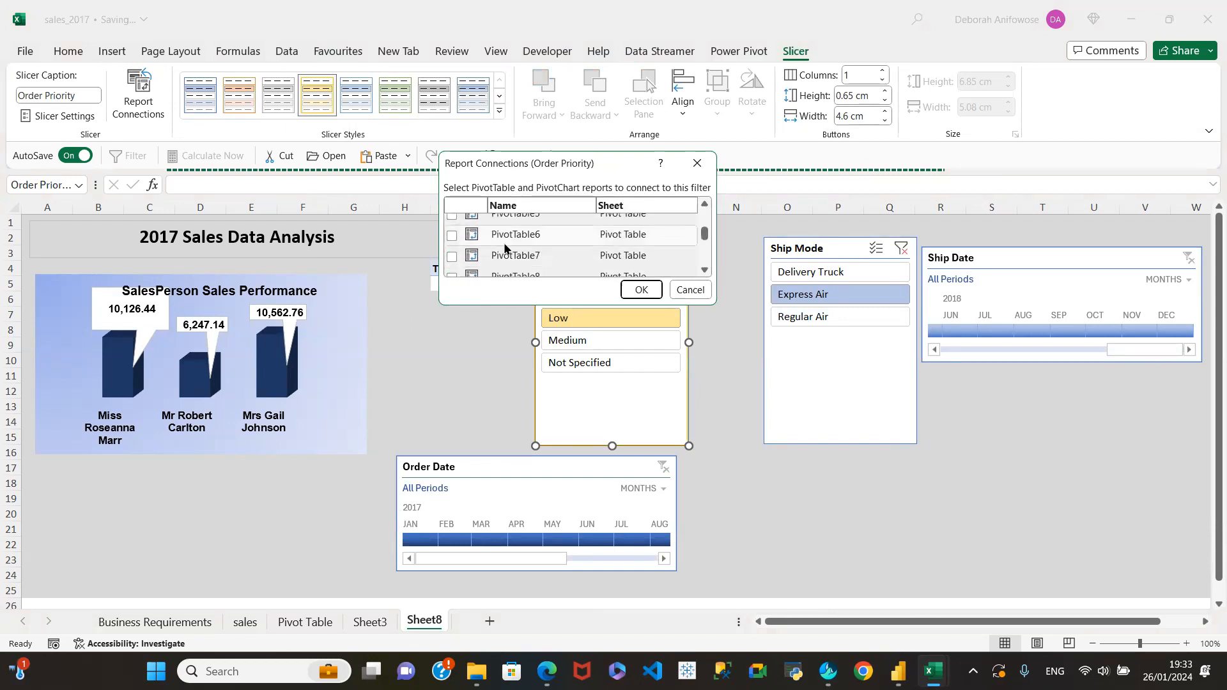
scroll(505, 248, "up", 3)
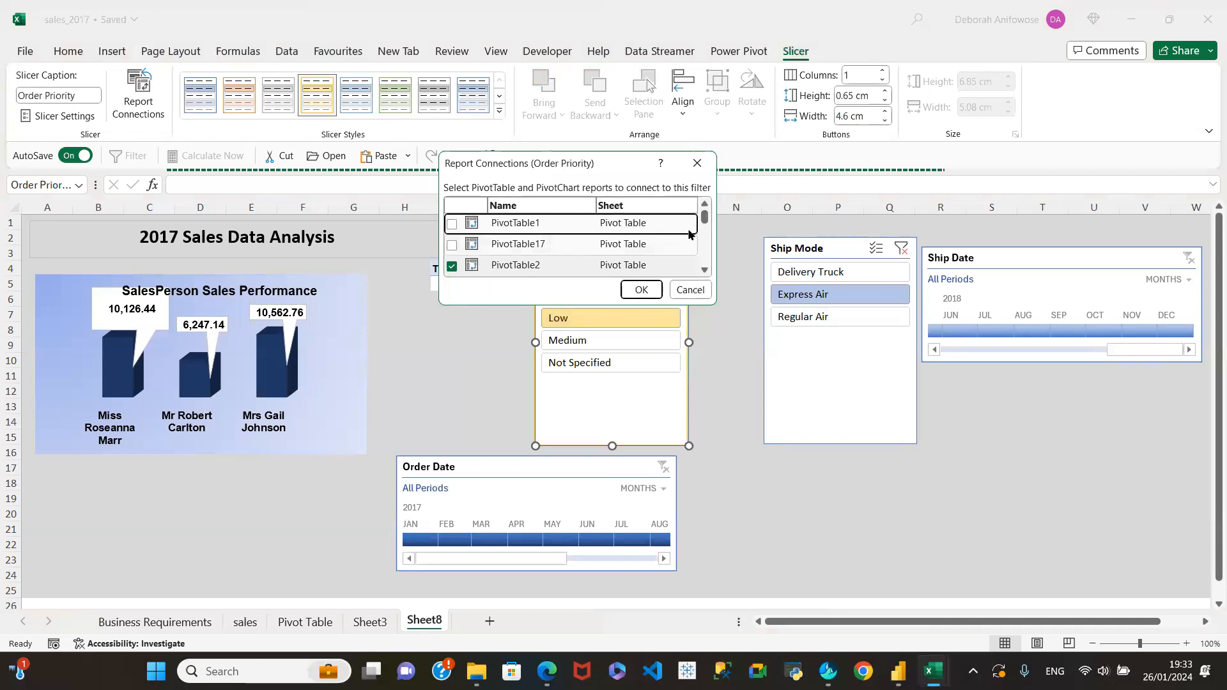
scroll(506, 242, "down", 3)
scroll(506, 242, "up", 3)
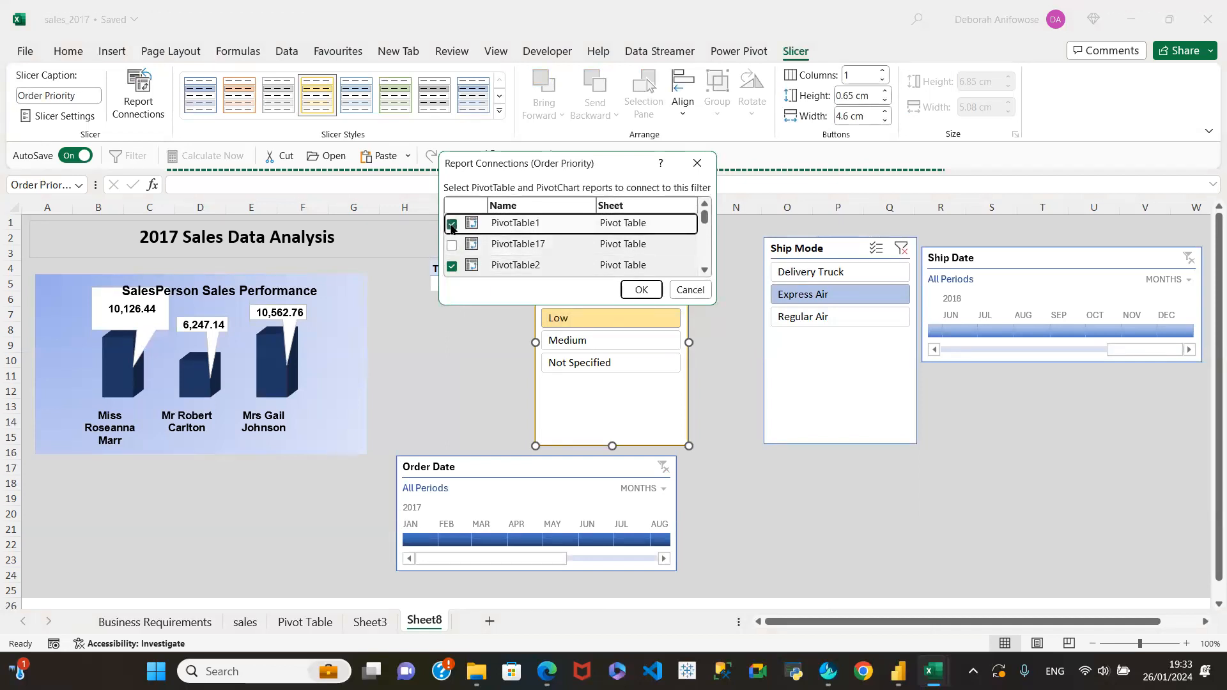
scroll(452, 240, "down", 3)
left_click(452, 236)
left_click(452, 257)
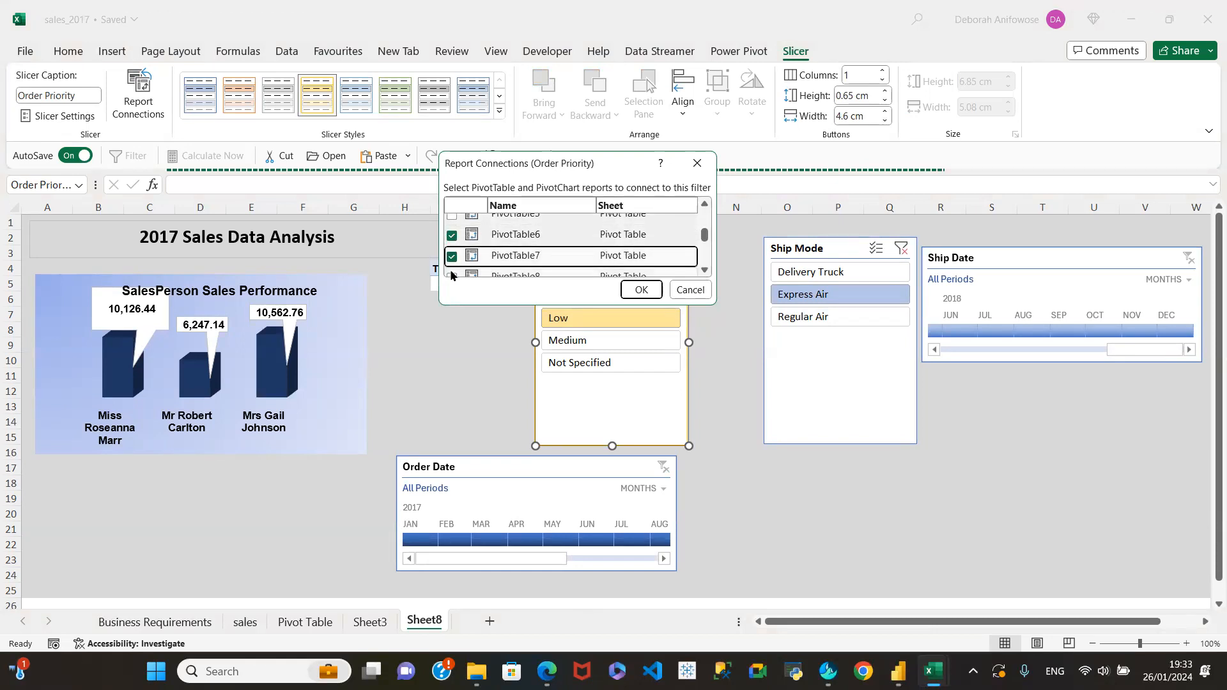
left_click(452, 276)
left_click(641, 290)
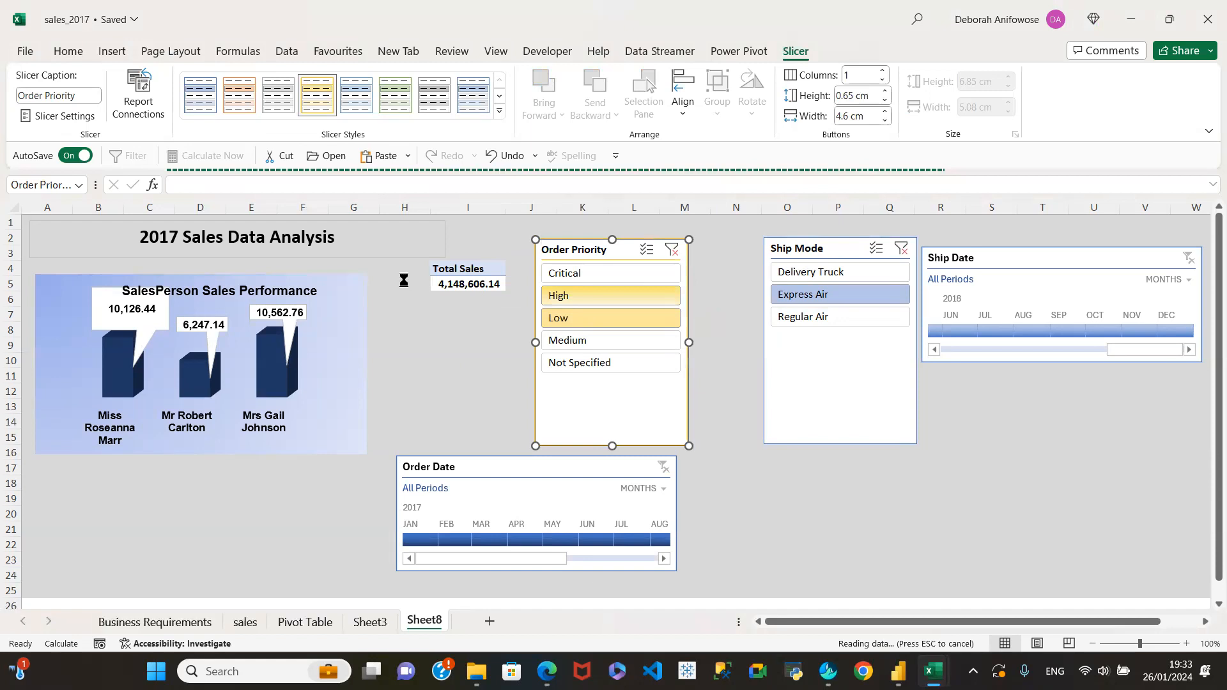
Disconnect the Order Date timeline from PivotTable1 and PivotTable17 on the Pivot Table sheet.
left_click(528, 469)
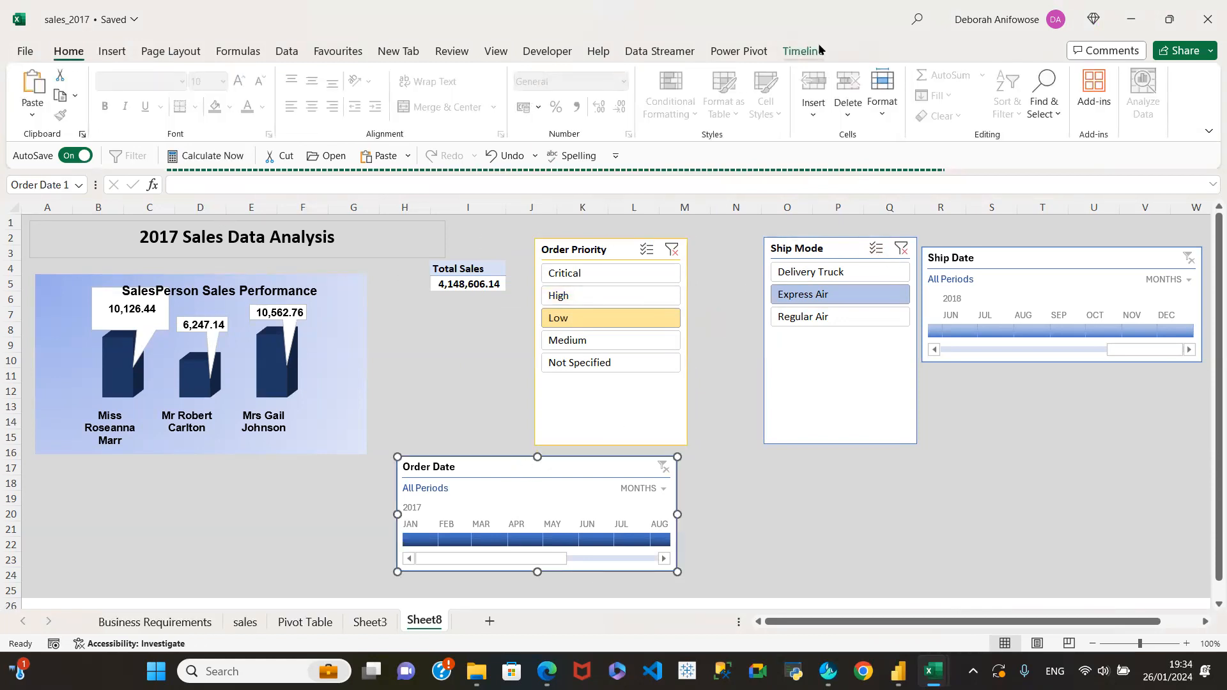
left_click(802, 51)
left_click(128, 96)
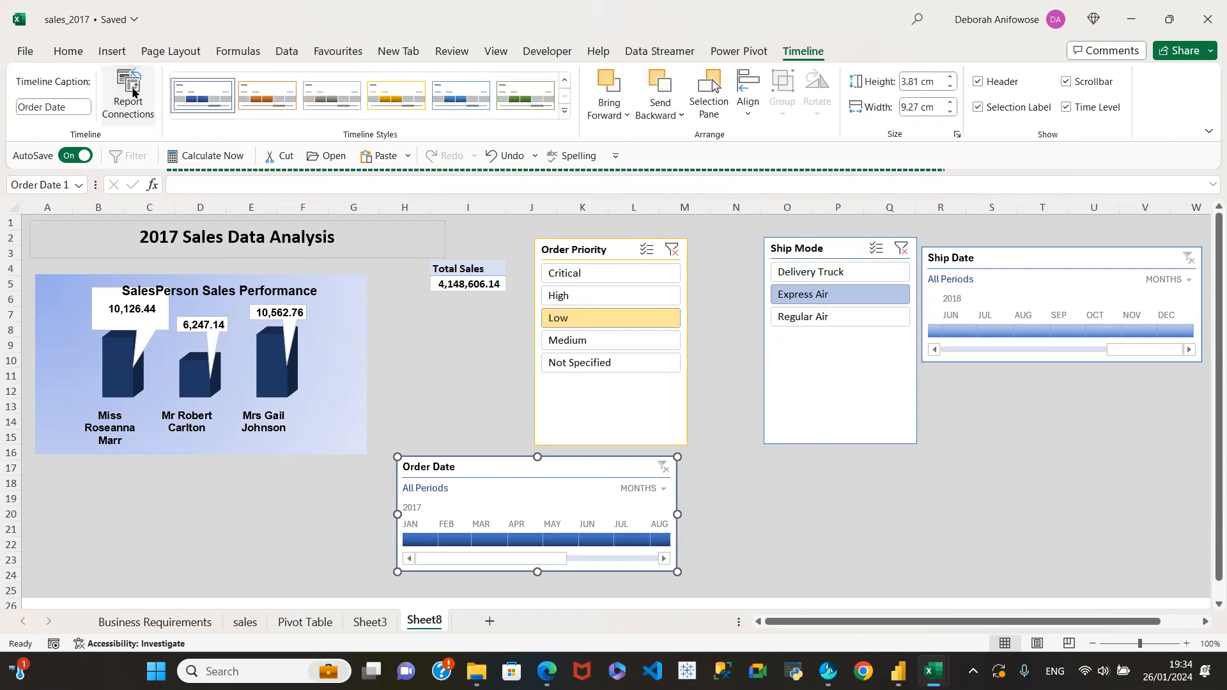
scroll(548, 251, "down", 5)
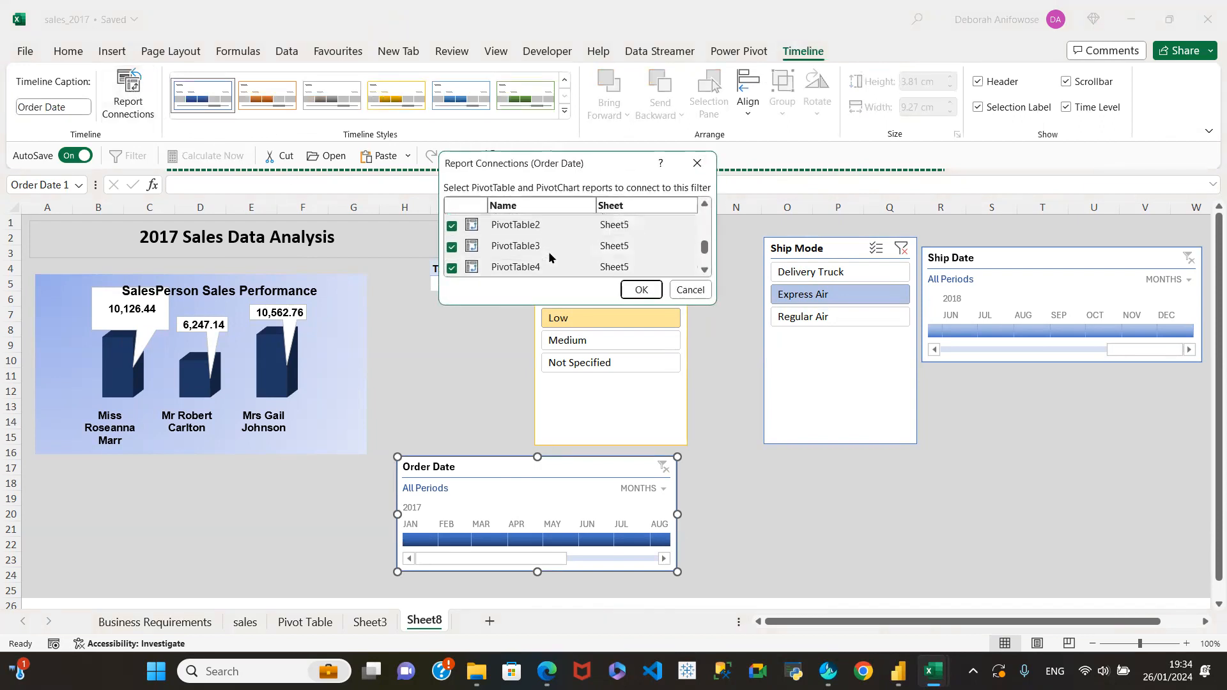
scroll(547, 248, "up", 5)
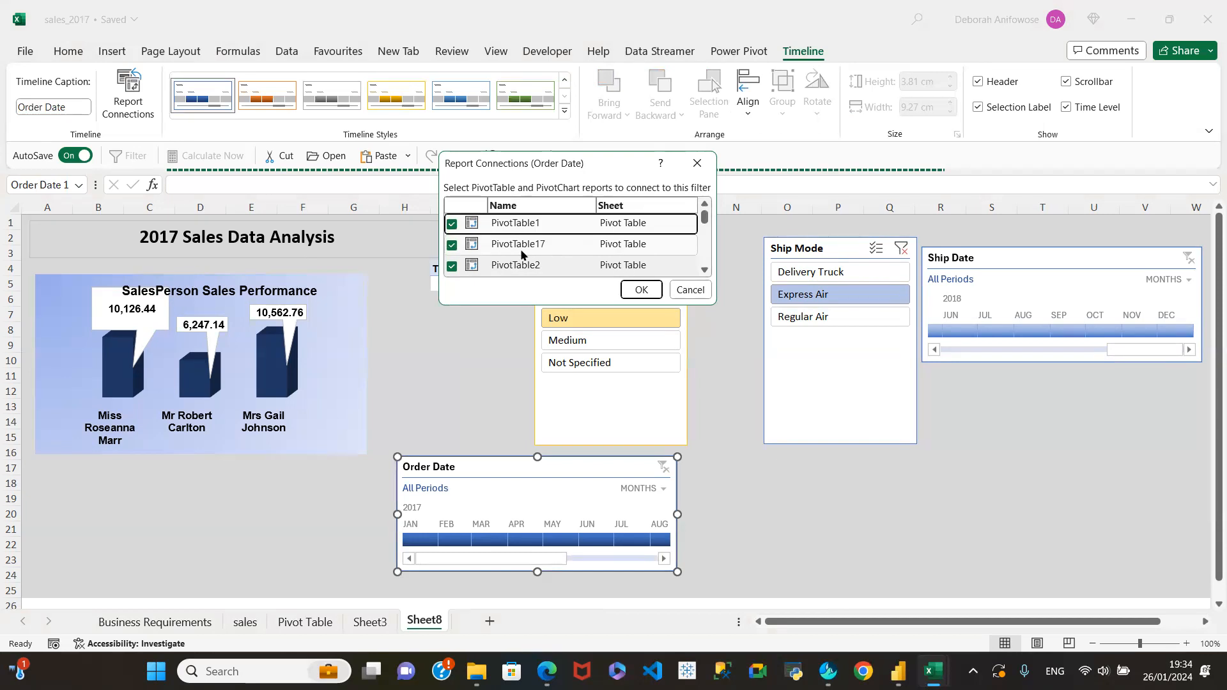
left_click(452, 225)
left_click(452, 245)
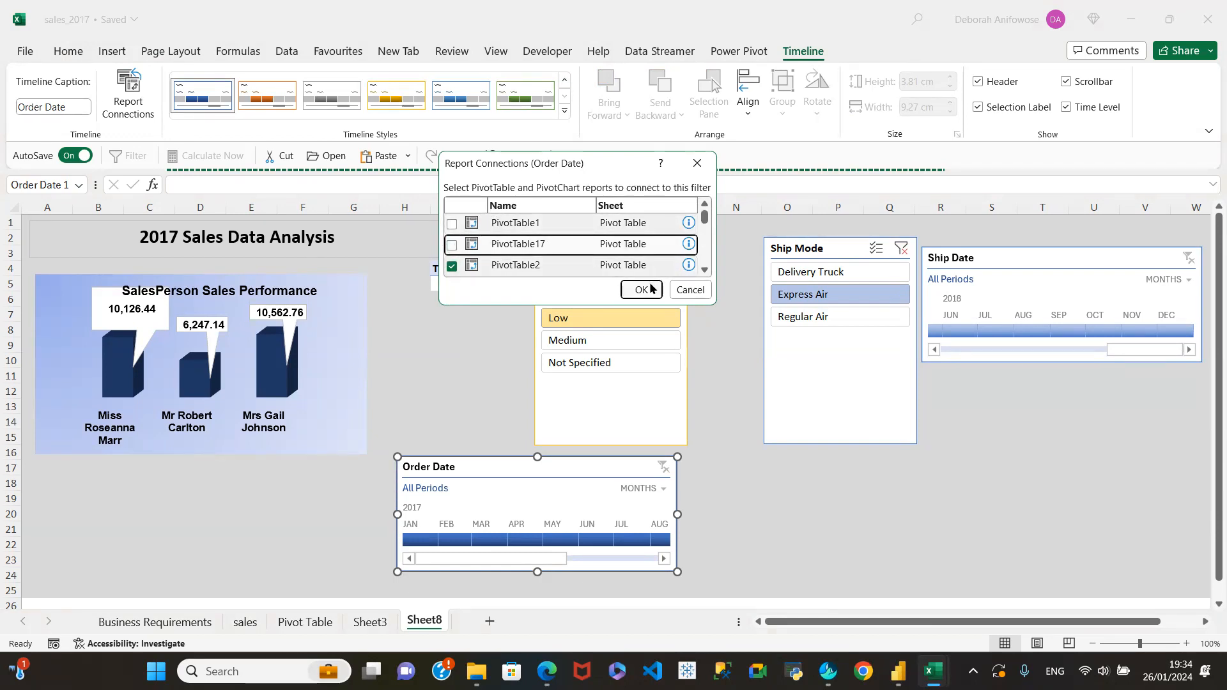
left_click(641, 290)
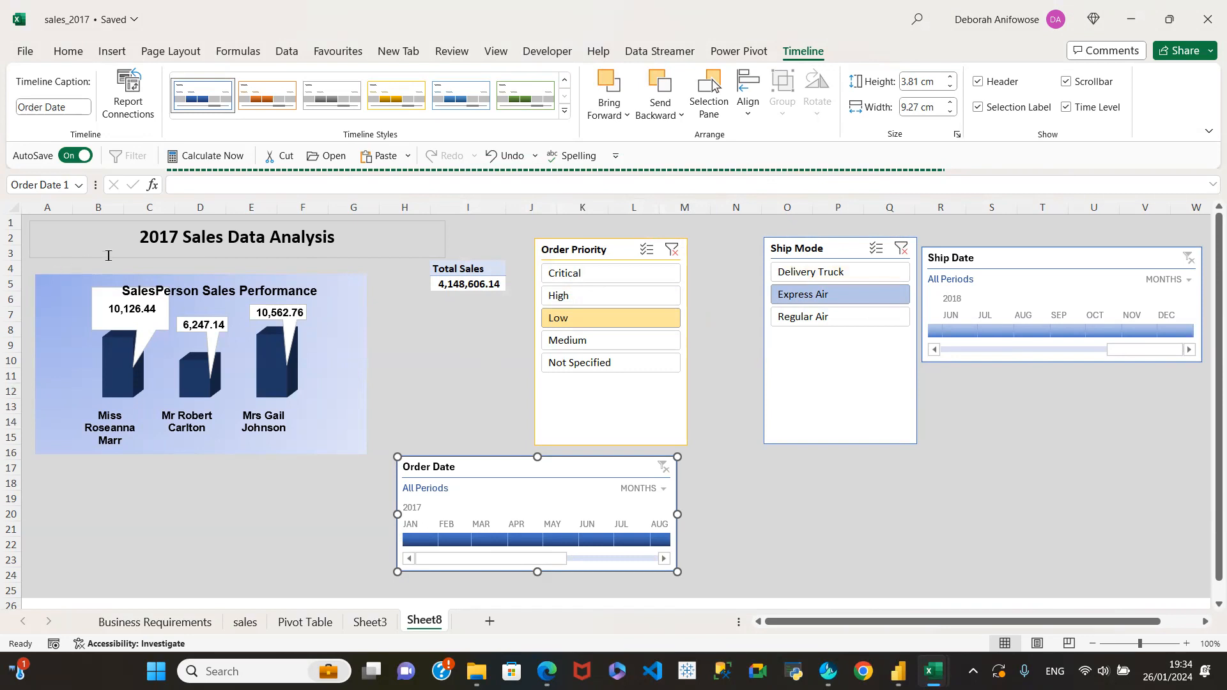
Move the SalesPerson Sales Performance chart slightly down, so that it spans about rows 6 to 17.
mouse_move(56, 292)
left_mouse_down()
mouse_move(44, 329)
mouse_move(53, 308)
left_mouse_up()
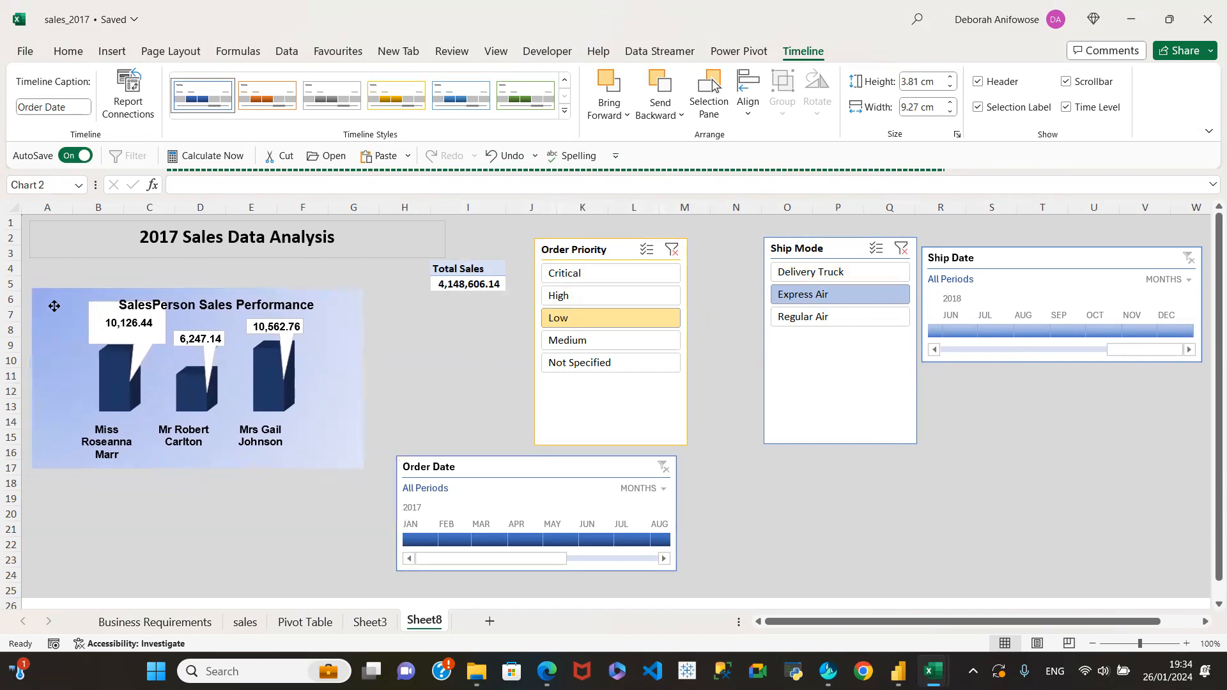
left_click(580, 405)
left_click(778, 398)
left_click(1135, 253)
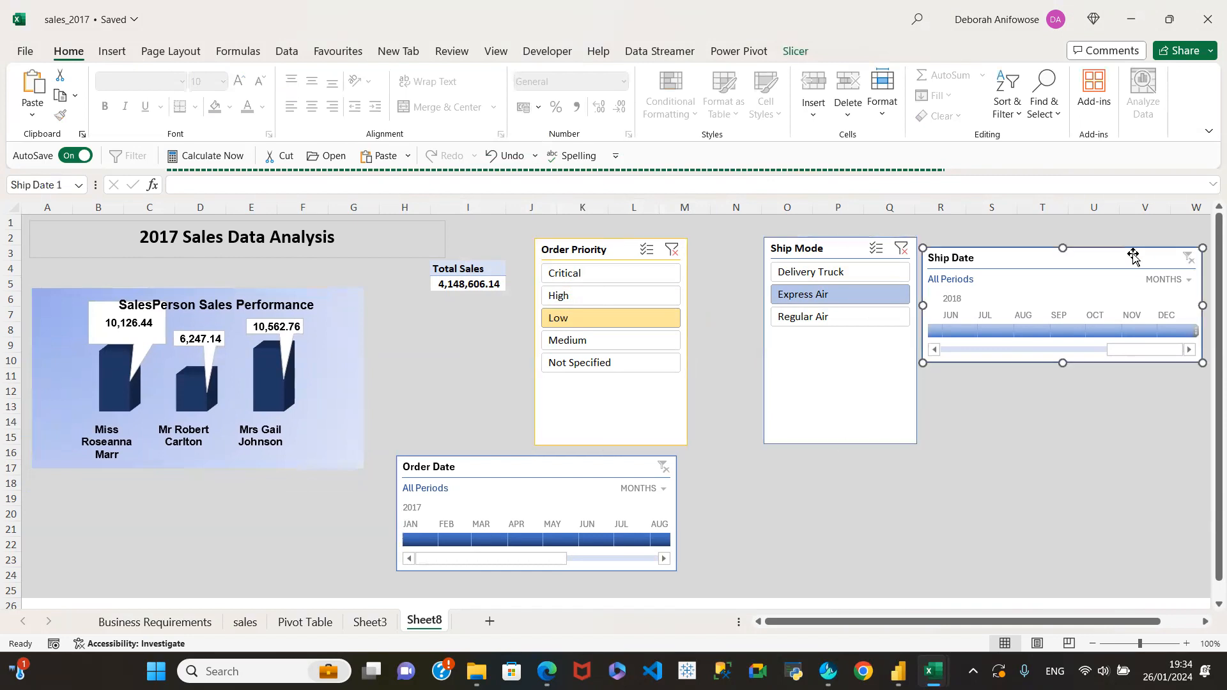
Review the chart elements of the SalesPerson Sales Performance chart and preview alternative chart styles, including the dark one and Style 2.
left_click(324, 310)
left_click(386, 299)
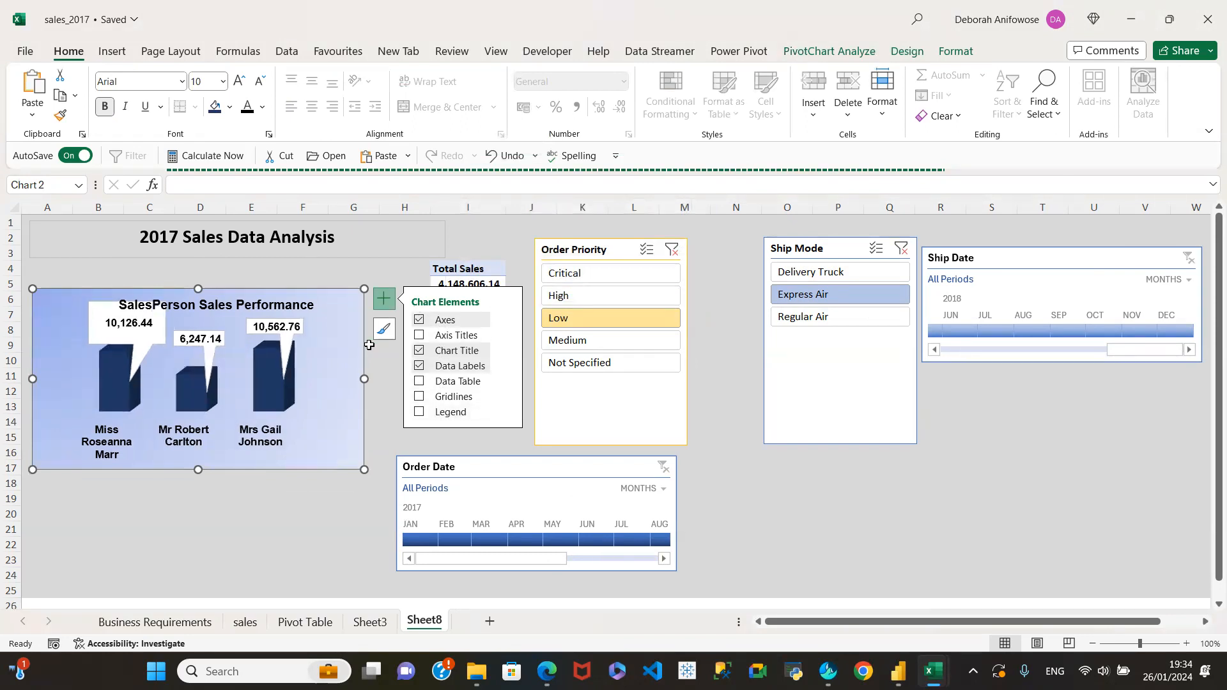
left_click(382, 370)
left_click(326, 316)
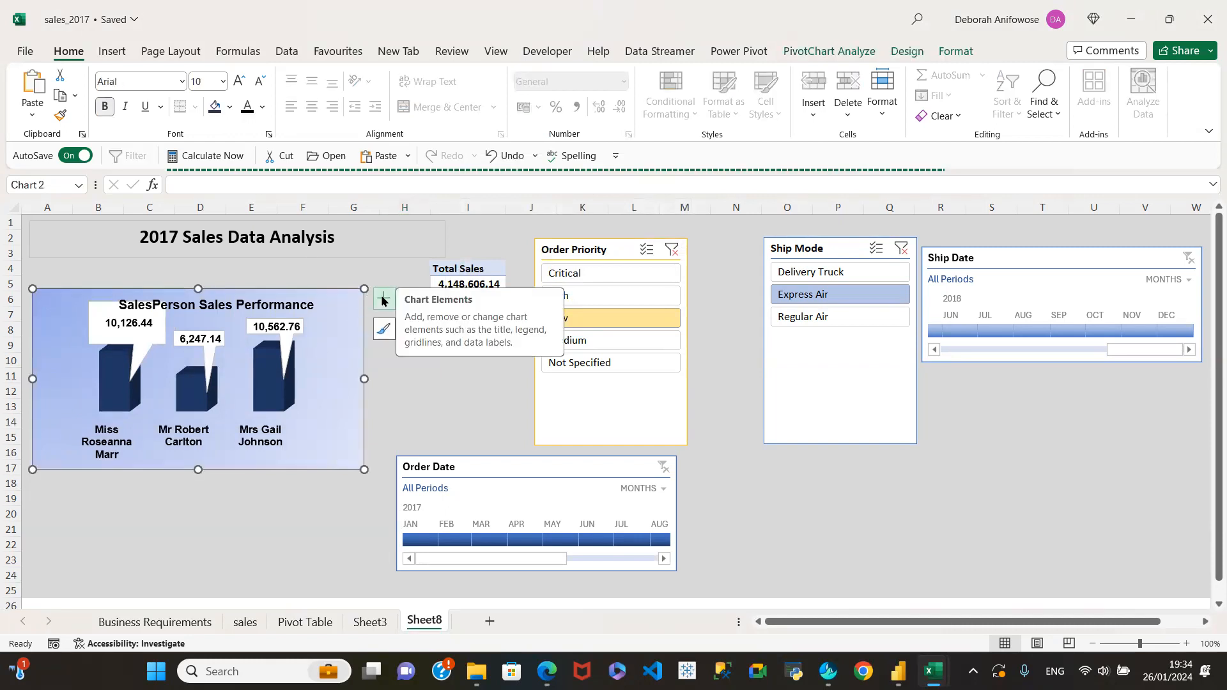
left_click(384, 330)
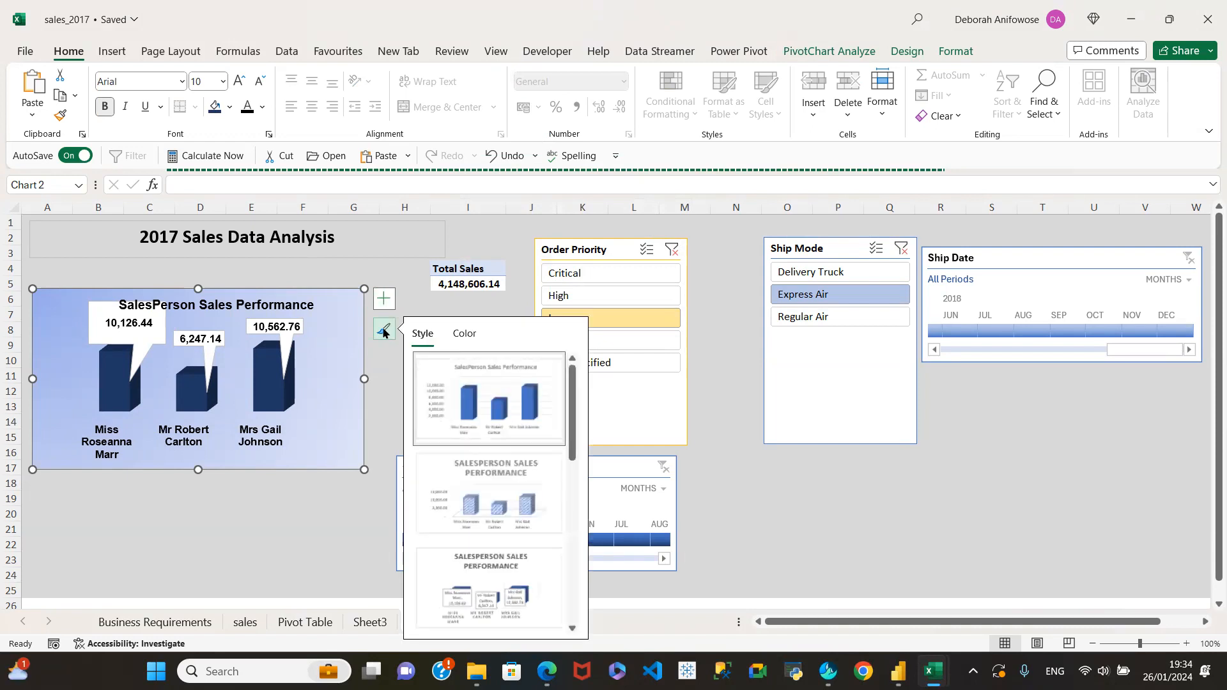
scroll(509, 521, "down", 5)
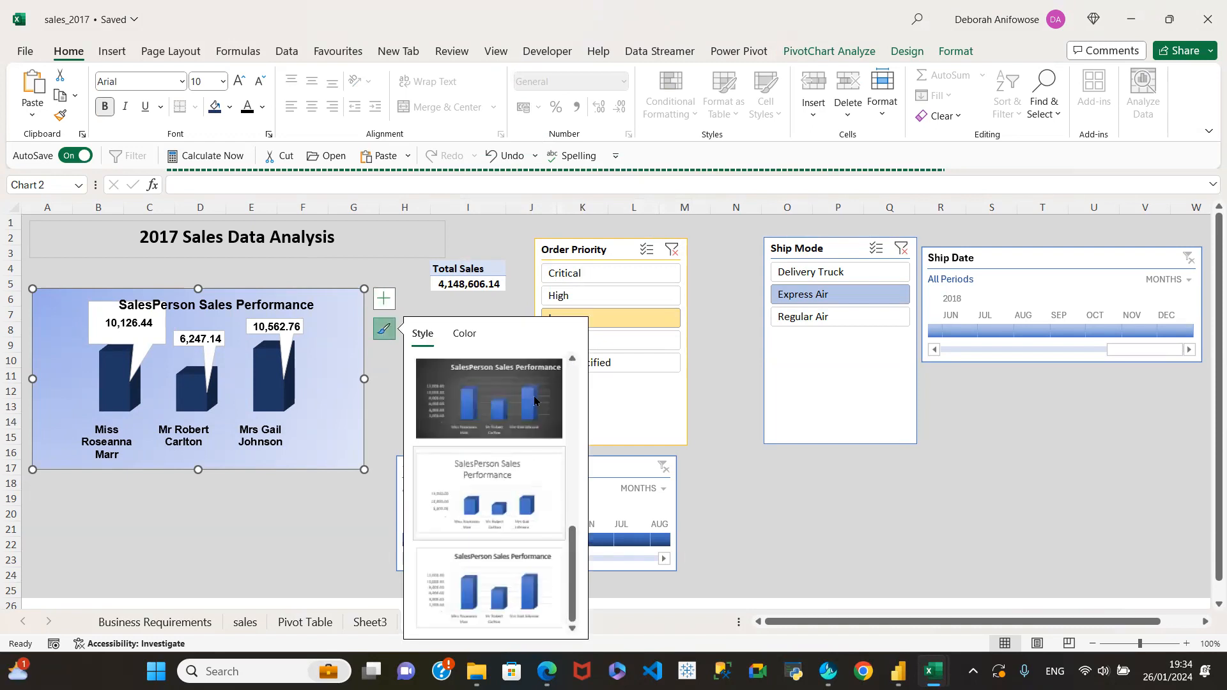
left_click(502, 405)
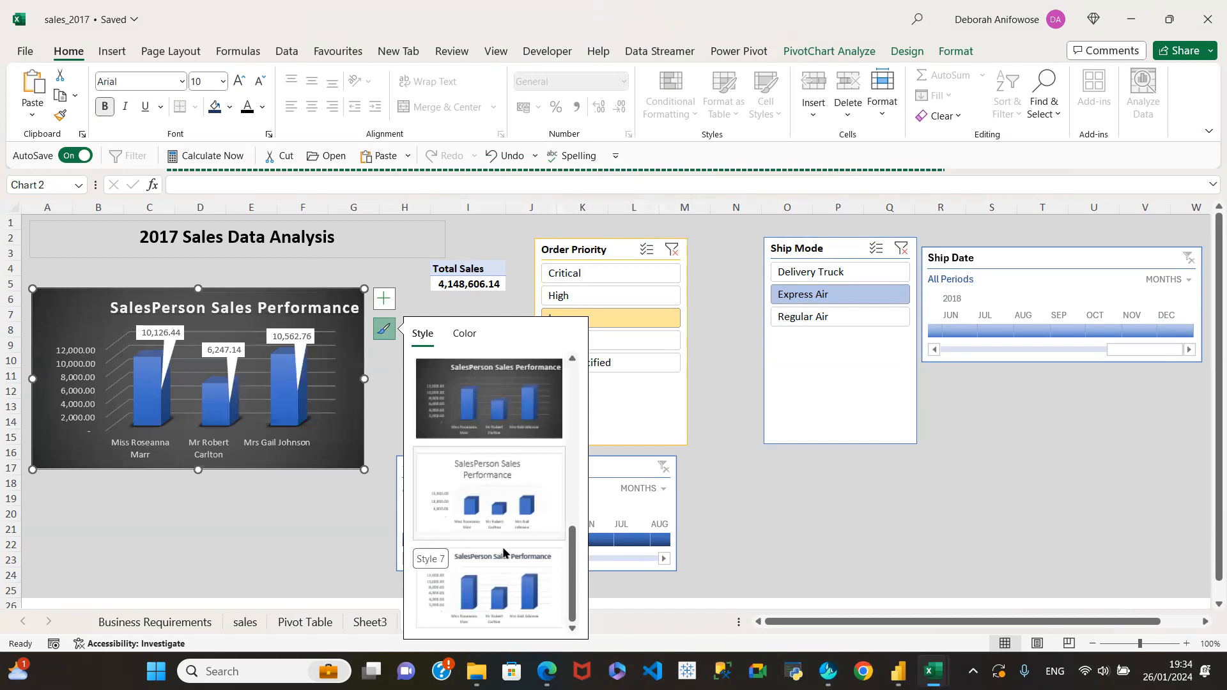
scroll(507, 505, "up", 5)
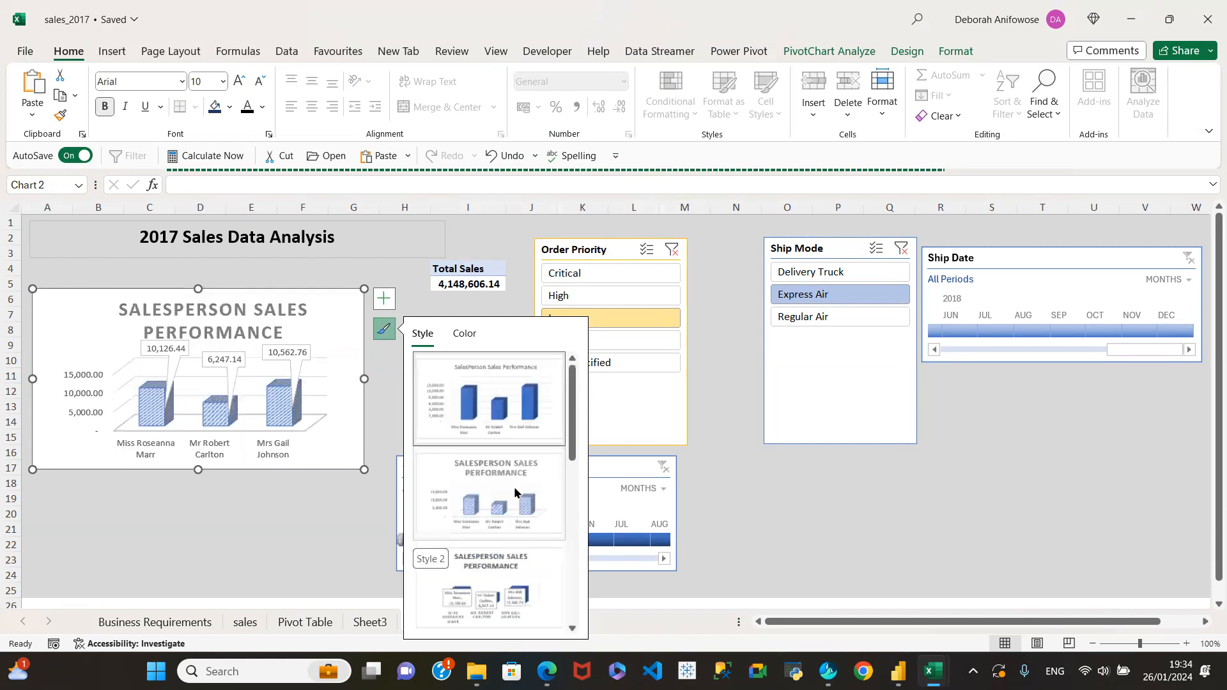
left_click(527, 439)
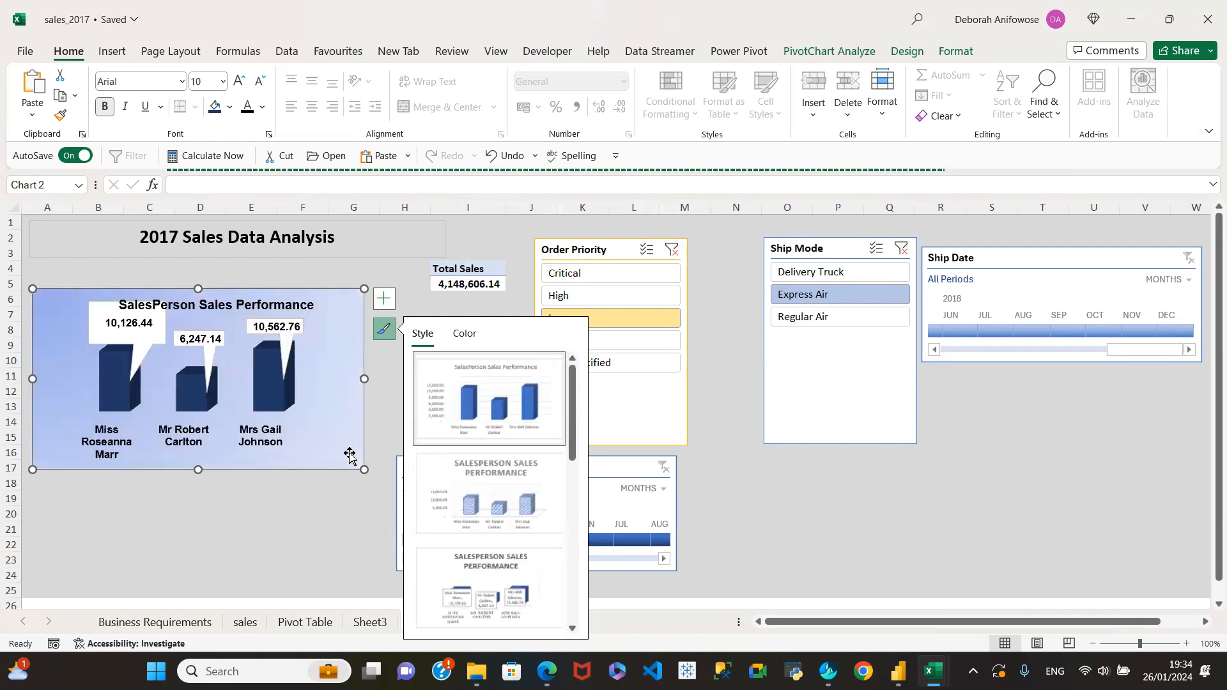
left_click(335, 515)
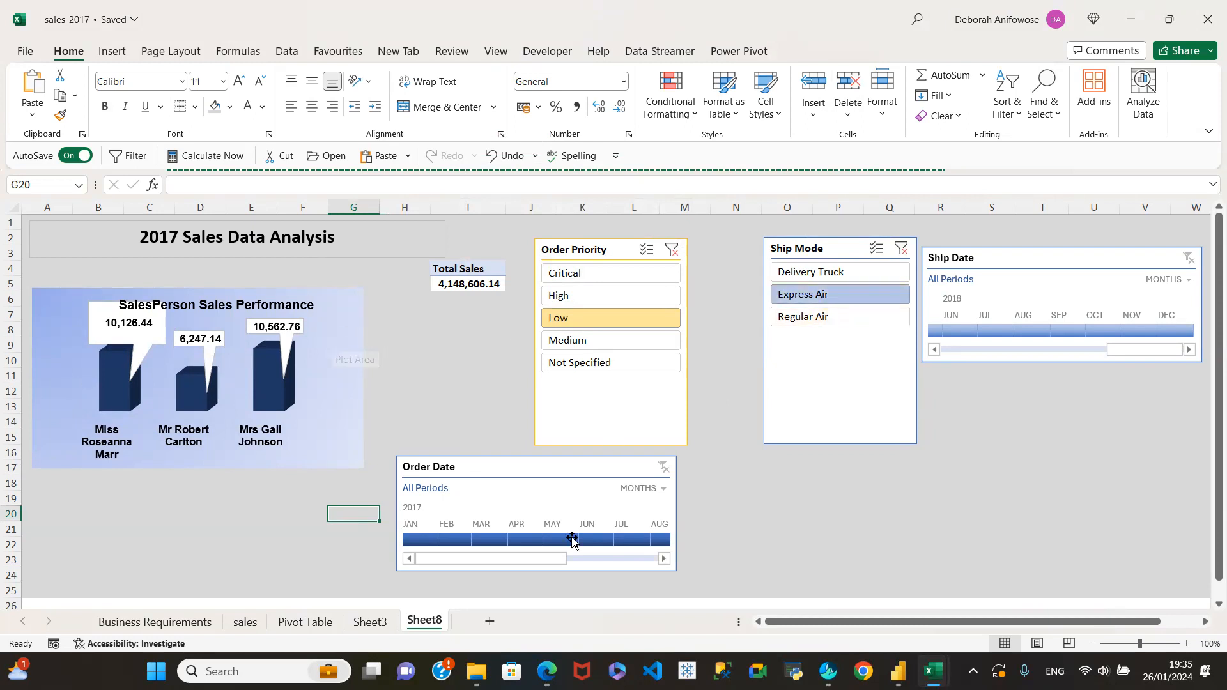
Compare the Sheet8 dashboard with the finished one on Sheet3, including its Top 20 Products by Sales chart.
left_click(373, 624)
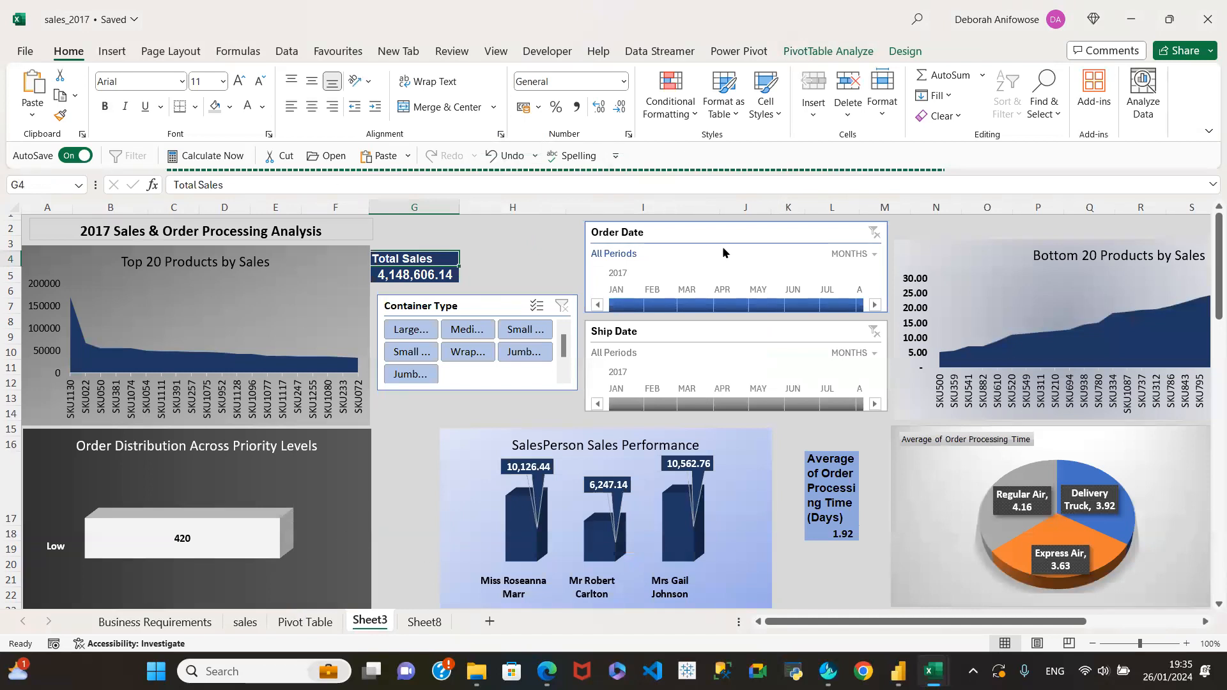
left_click(425, 621)
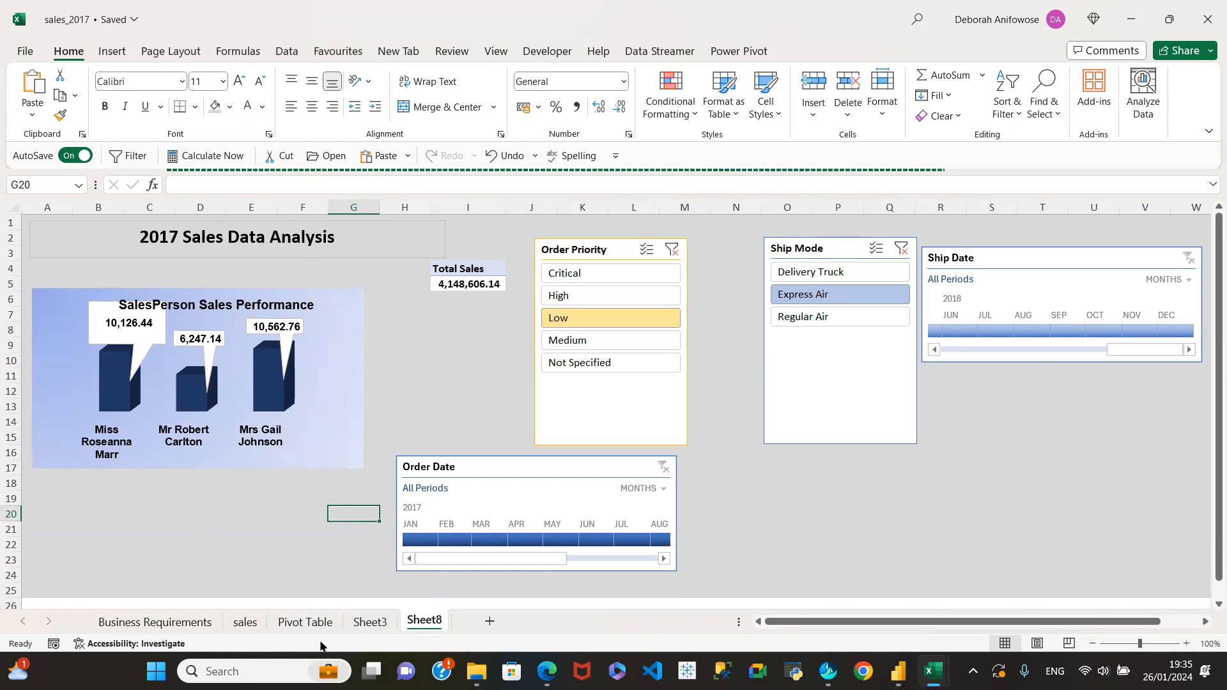
left_click(368, 623)
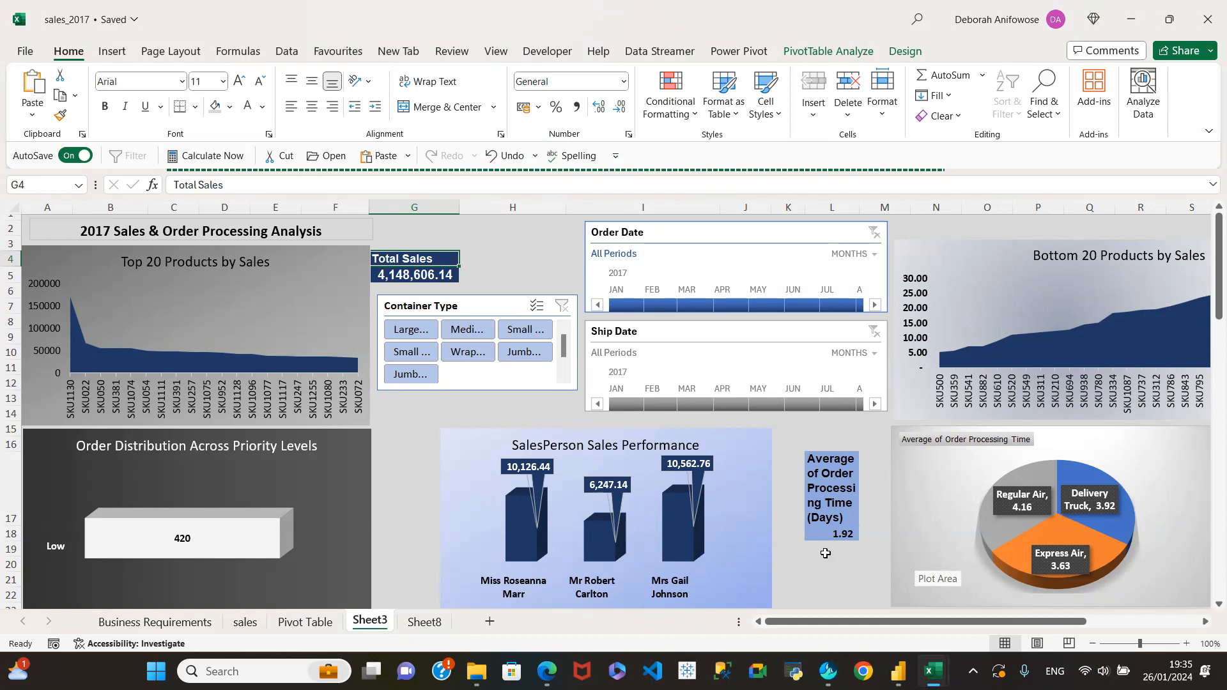
left_click(193, 269)
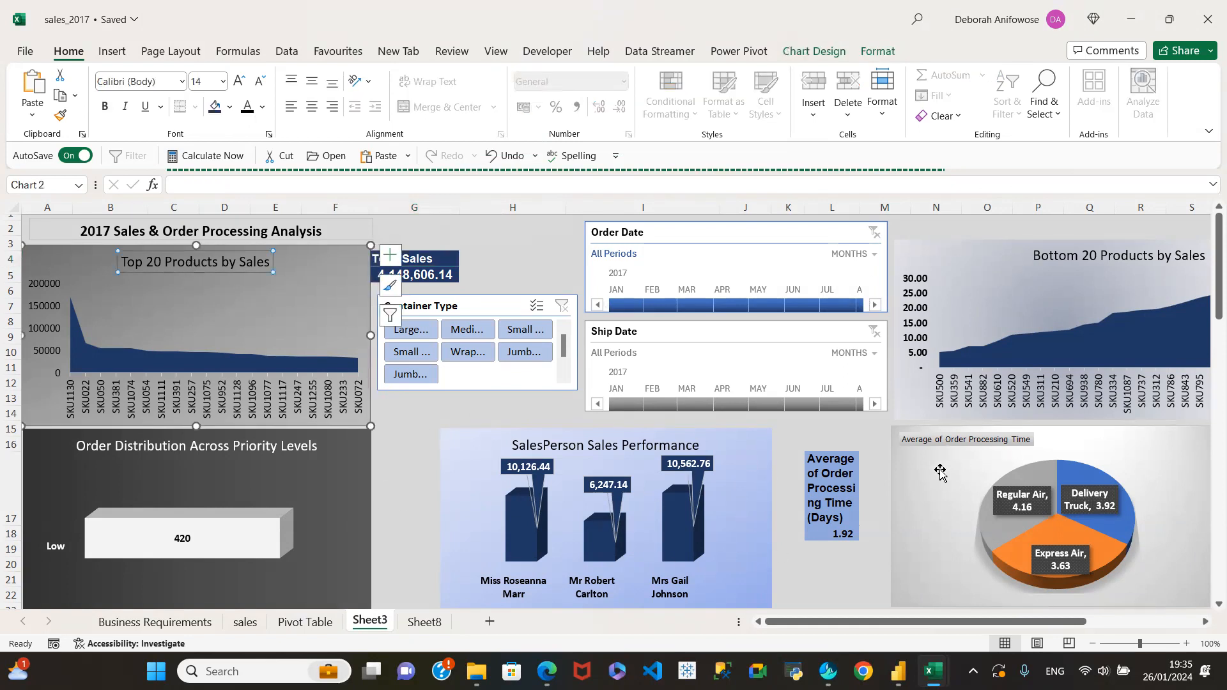